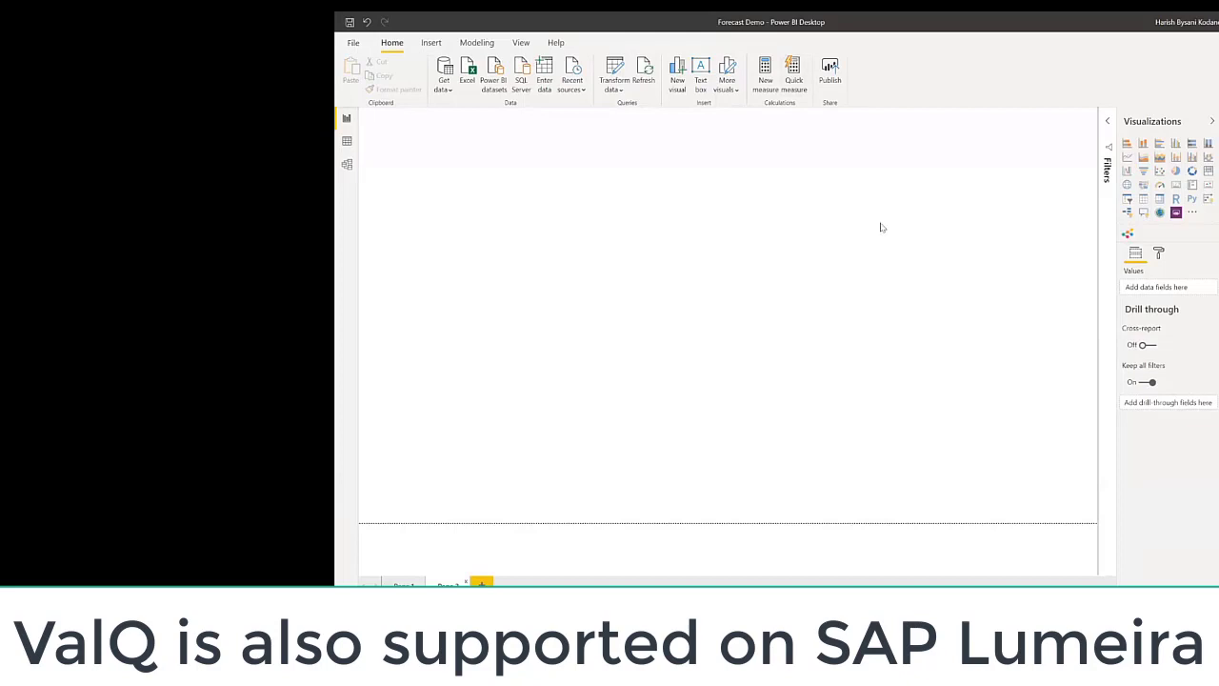
Step: Search the Power BI visuals marketplace for valQ and close the marketplace without adding anything
{"action": "left_click", "coordinate": [1191, 213]}
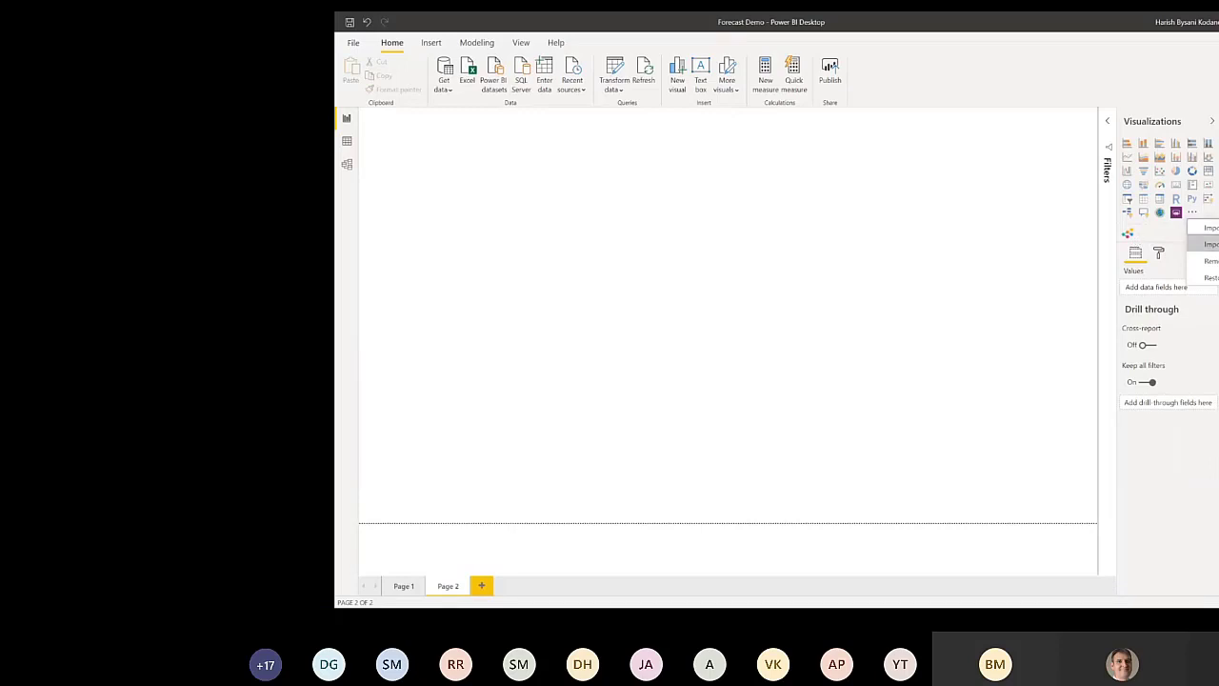
{"action": "left_click", "coordinate": [1212, 229]}
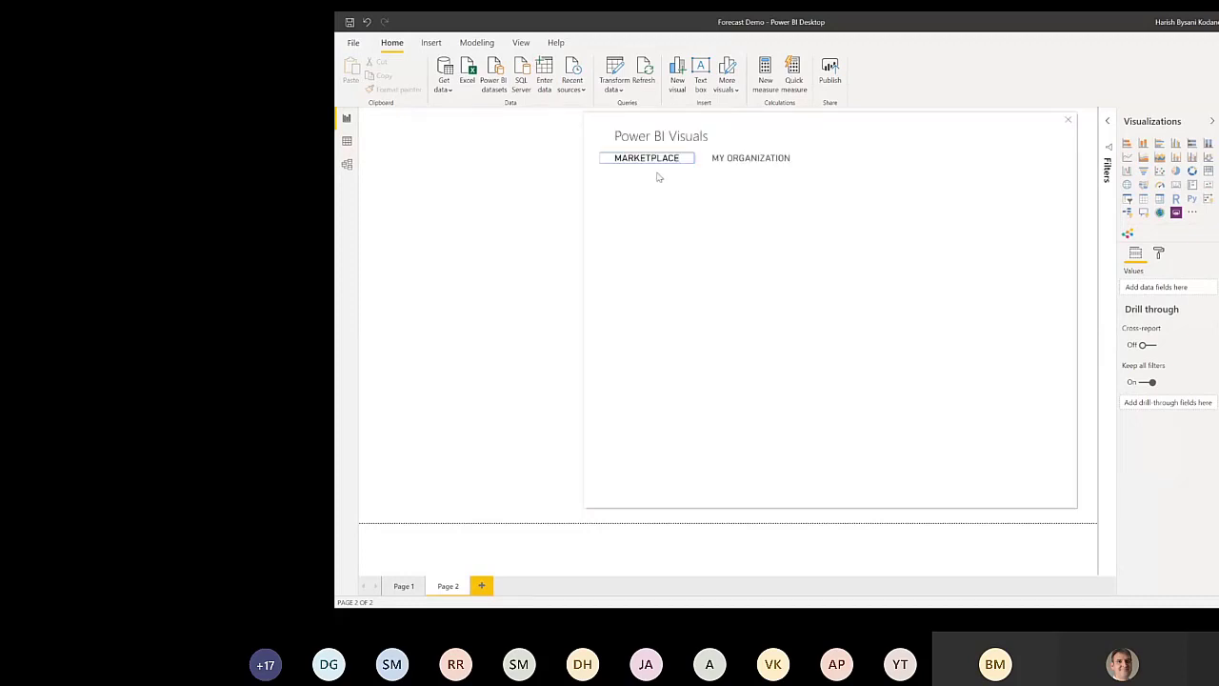
{"action": "left_click", "coordinate": [643, 214]}
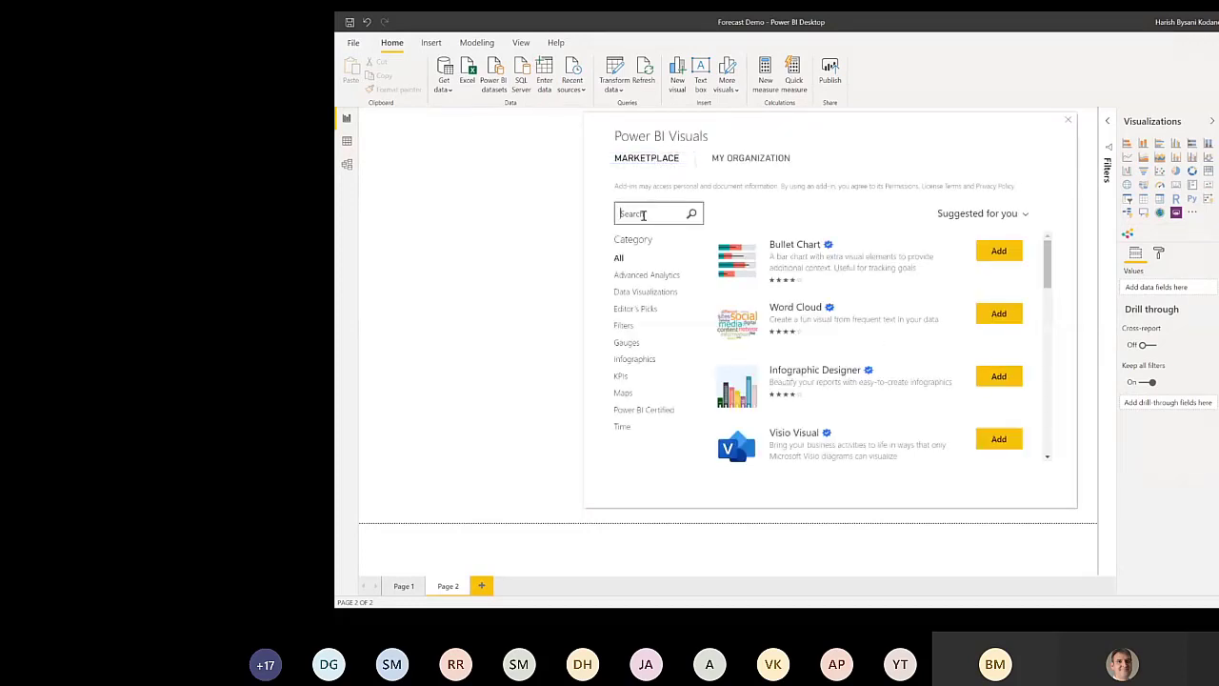
{"action": "type", "text": "valQ"}
{"action": "left_click", "coordinate": [691, 214]}
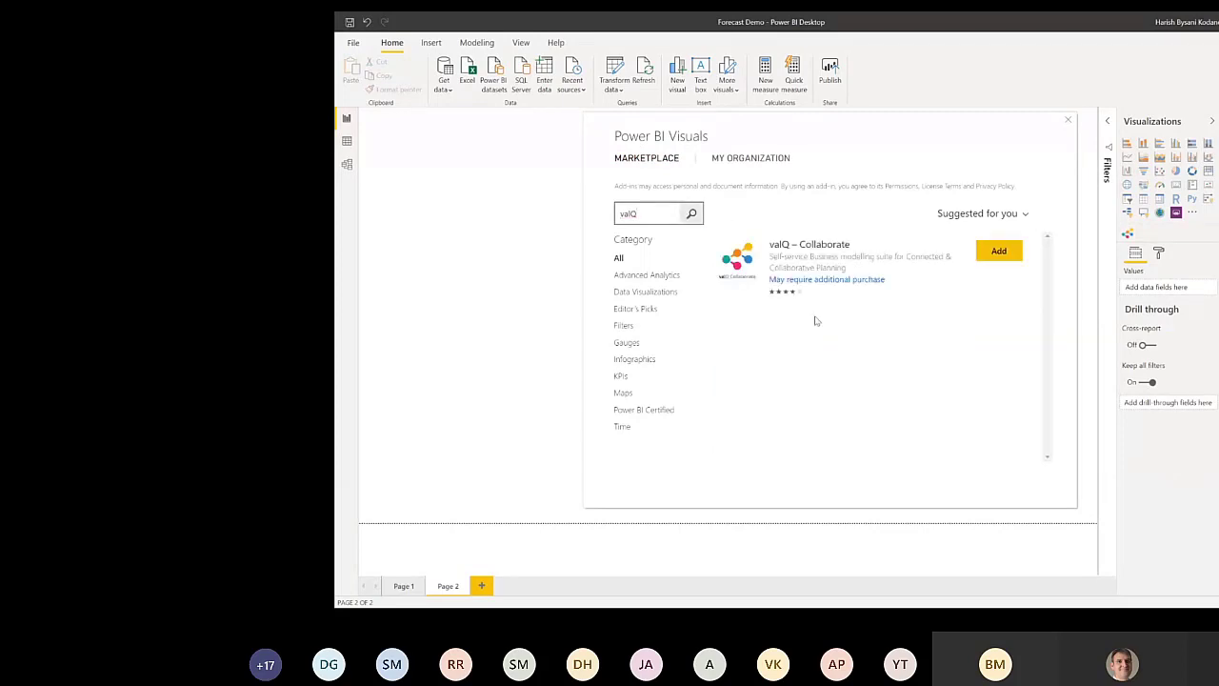
{"action": "left_click", "coordinate": [1067, 121]}
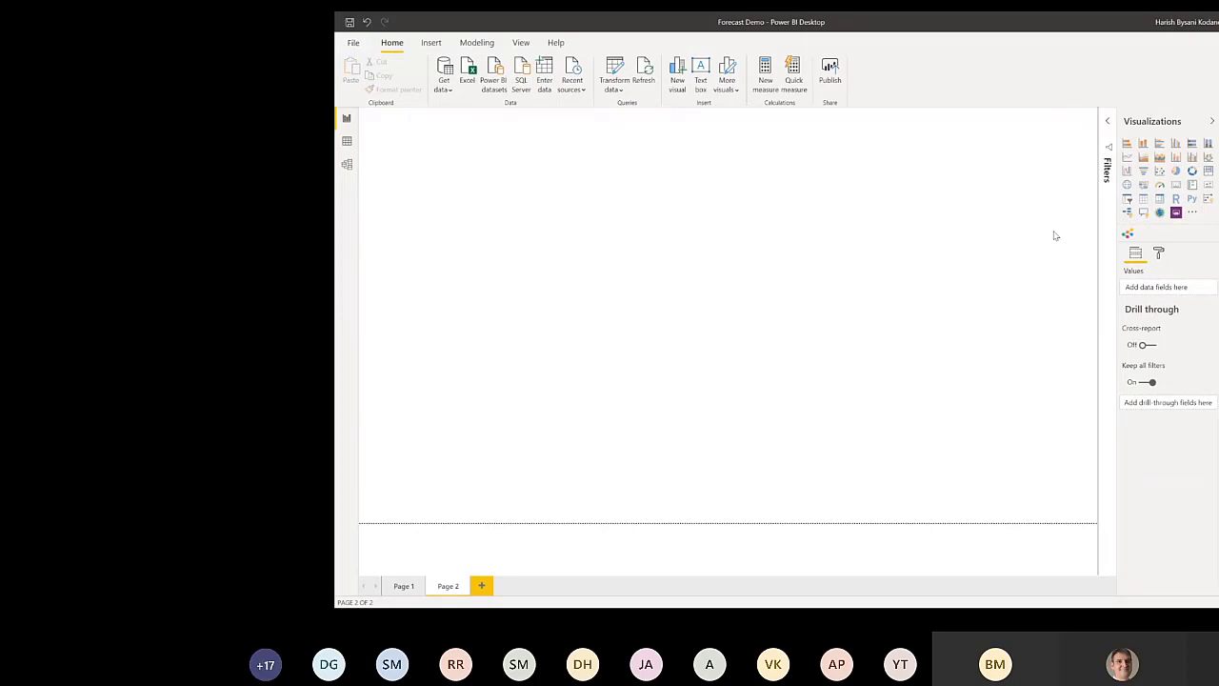
{"action": "left_click", "coordinate": [1191, 213]}
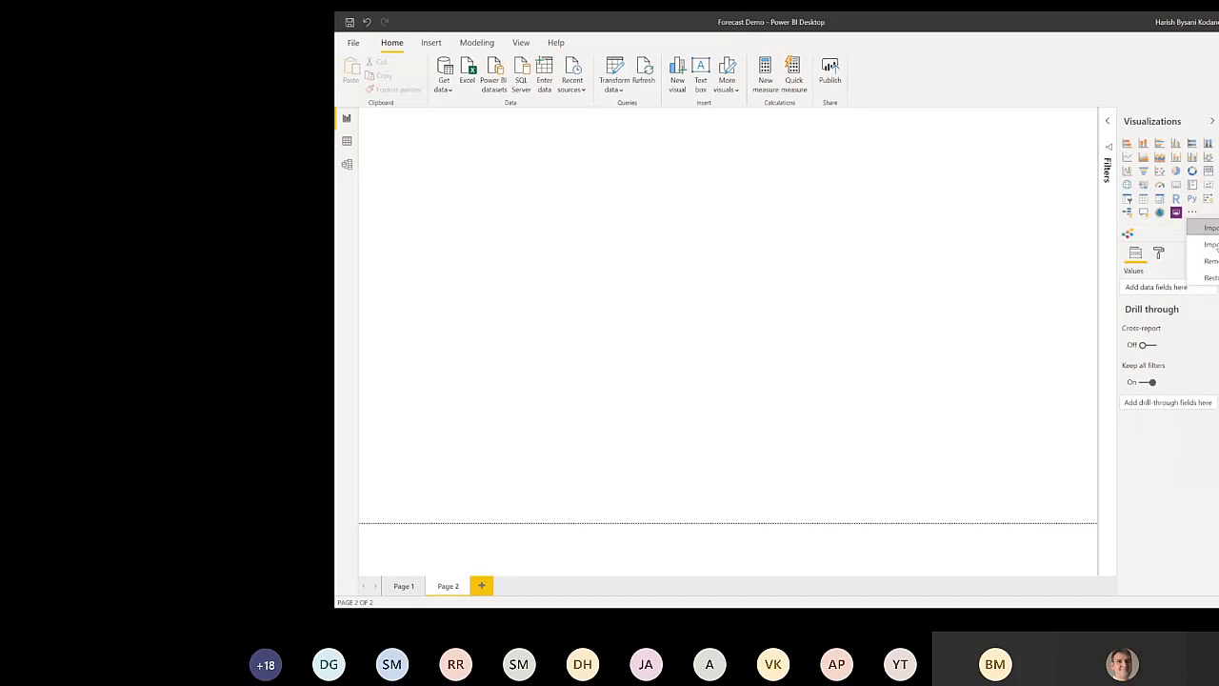
{"action": "left_click", "coordinate": [1205, 243]}
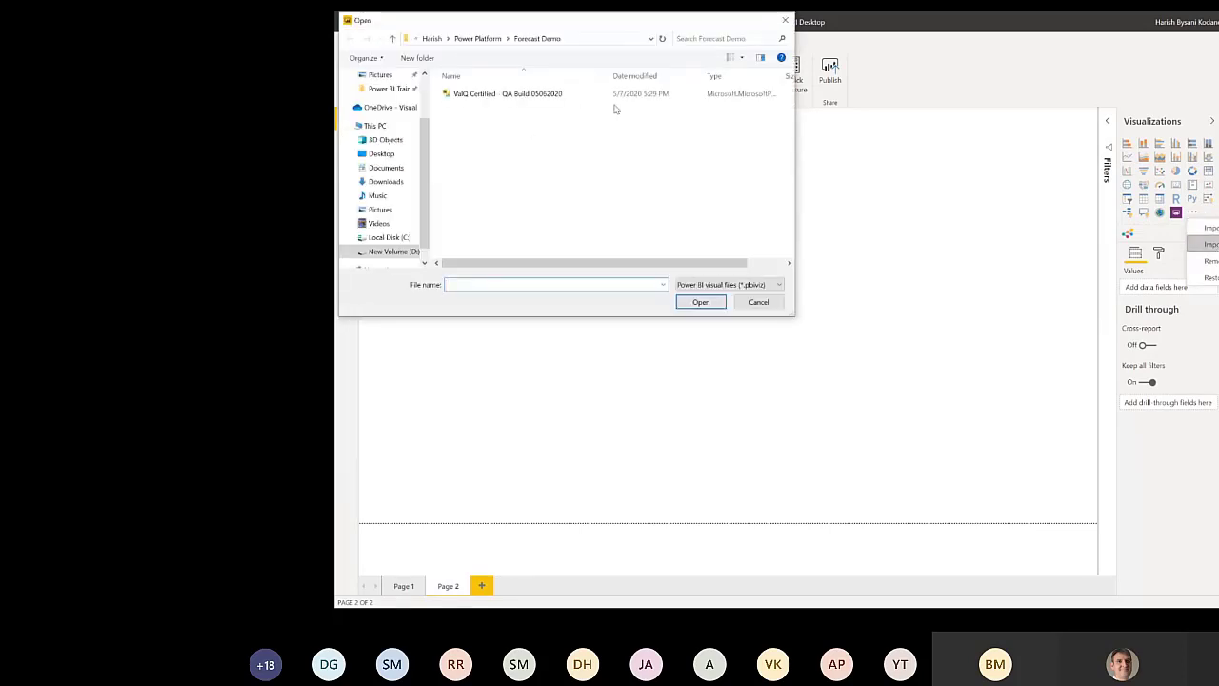
{"action": "left_click", "coordinate": [552, 97]}
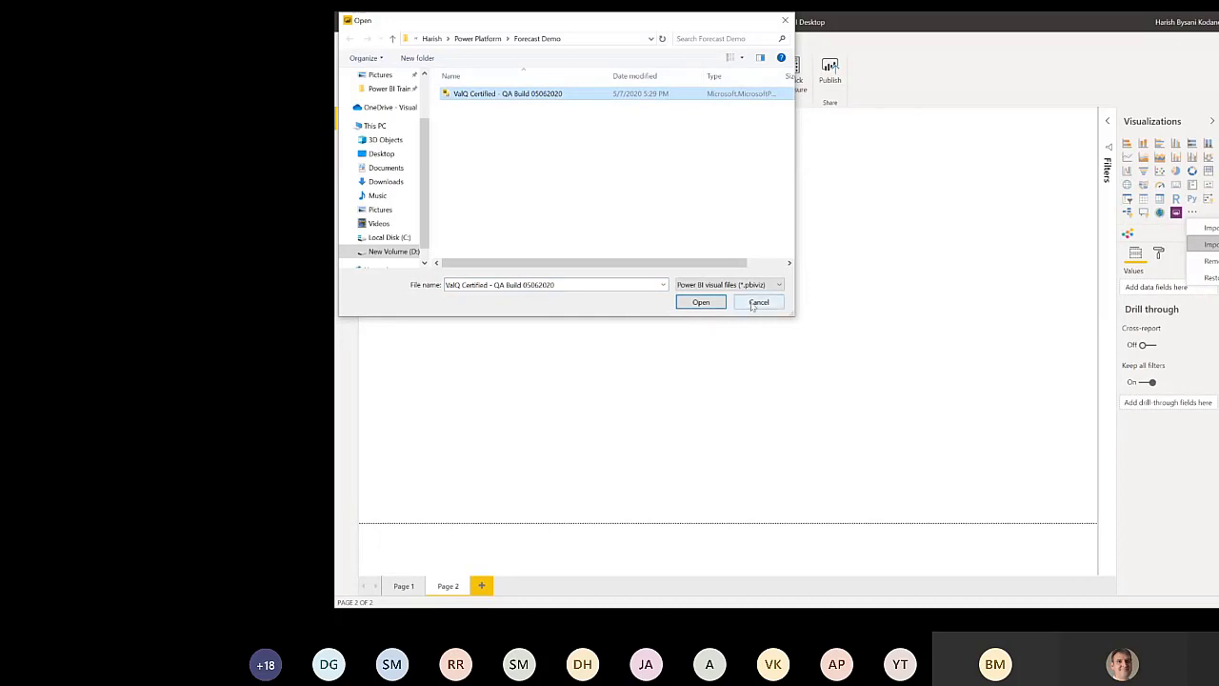
{"action": "left_click", "coordinate": [758, 303]}
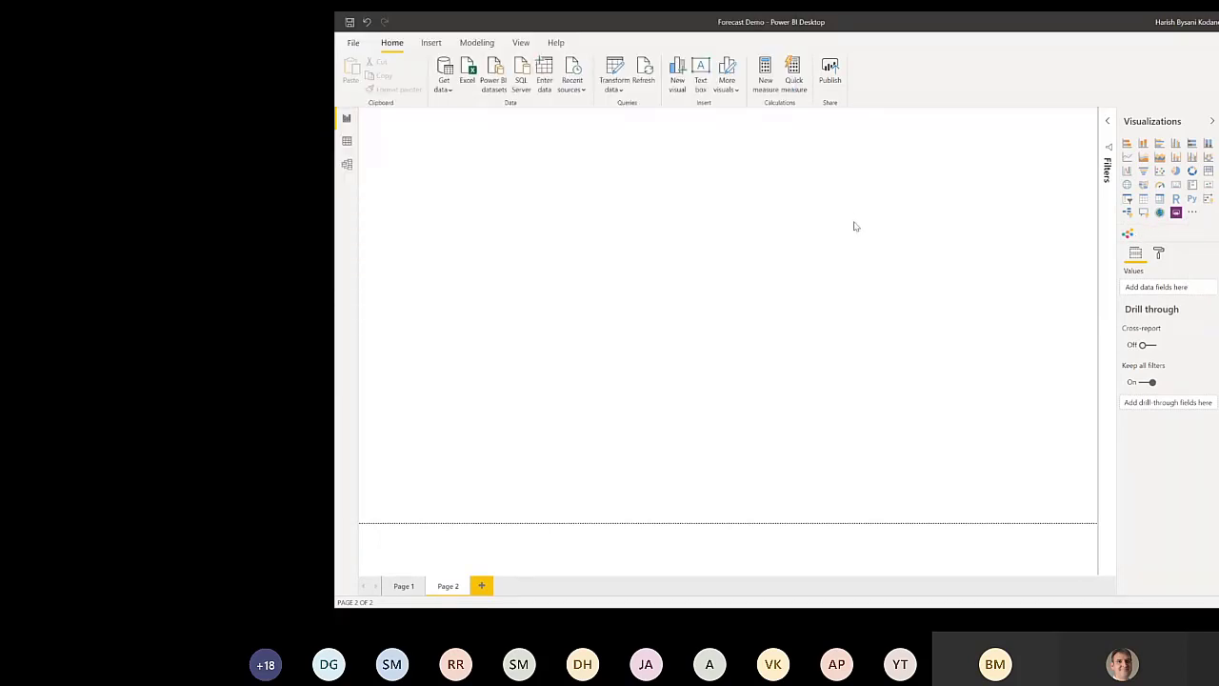
Step: Add a valQ visual filling the whole of Page 2 and assign the Forecast field as its value
{"action": "left_click", "coordinate": [1127, 235]}
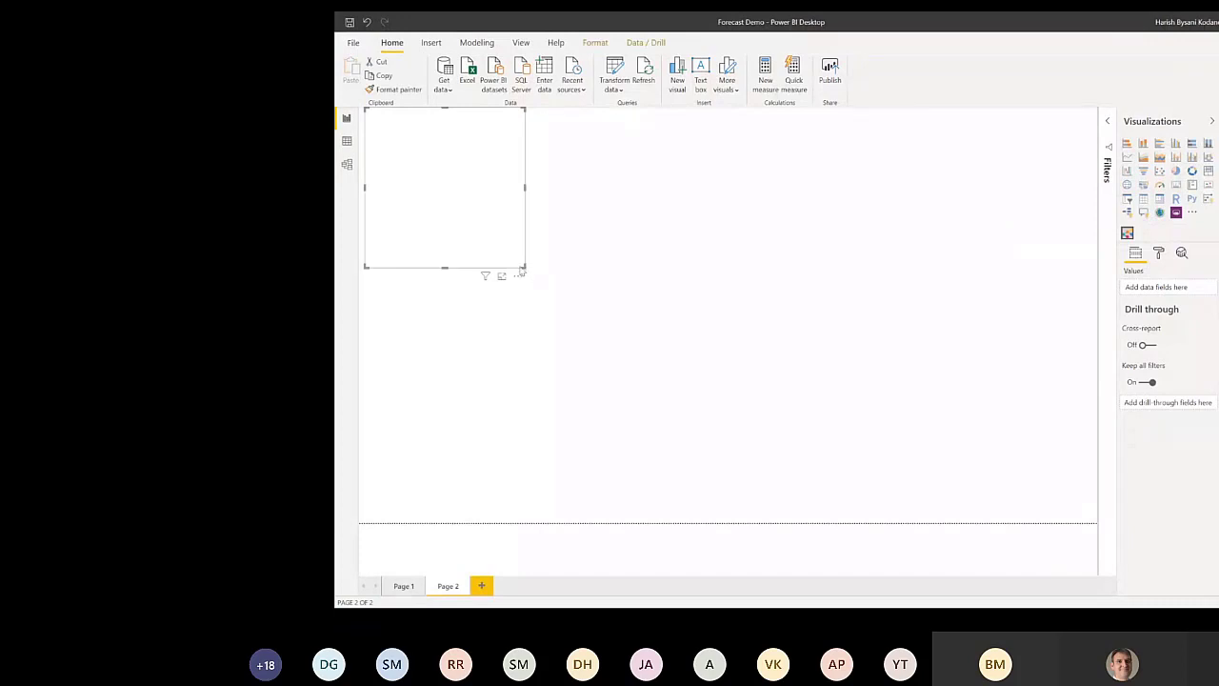
{"action": "left_click_drag", "start_coordinate": [522, 270], "coordinate": [1095, 521]}
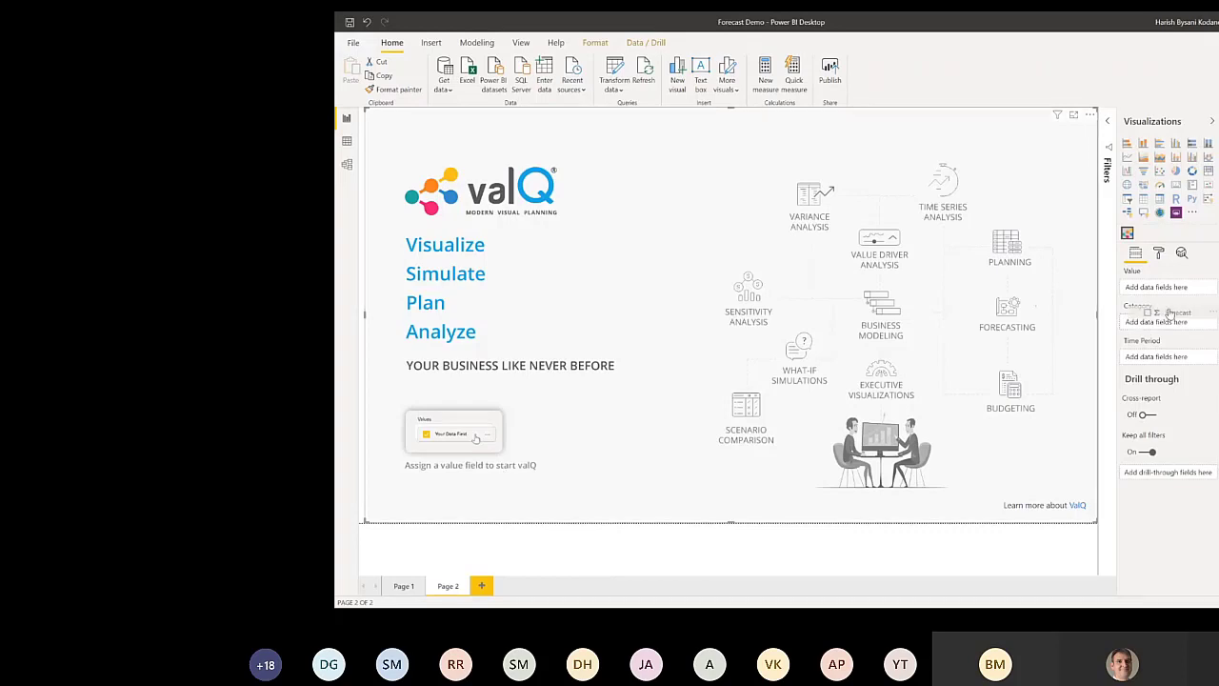
{"action": "left_click_drag", "start_coordinate": [1163, 292], "coordinate": [1164, 290]}
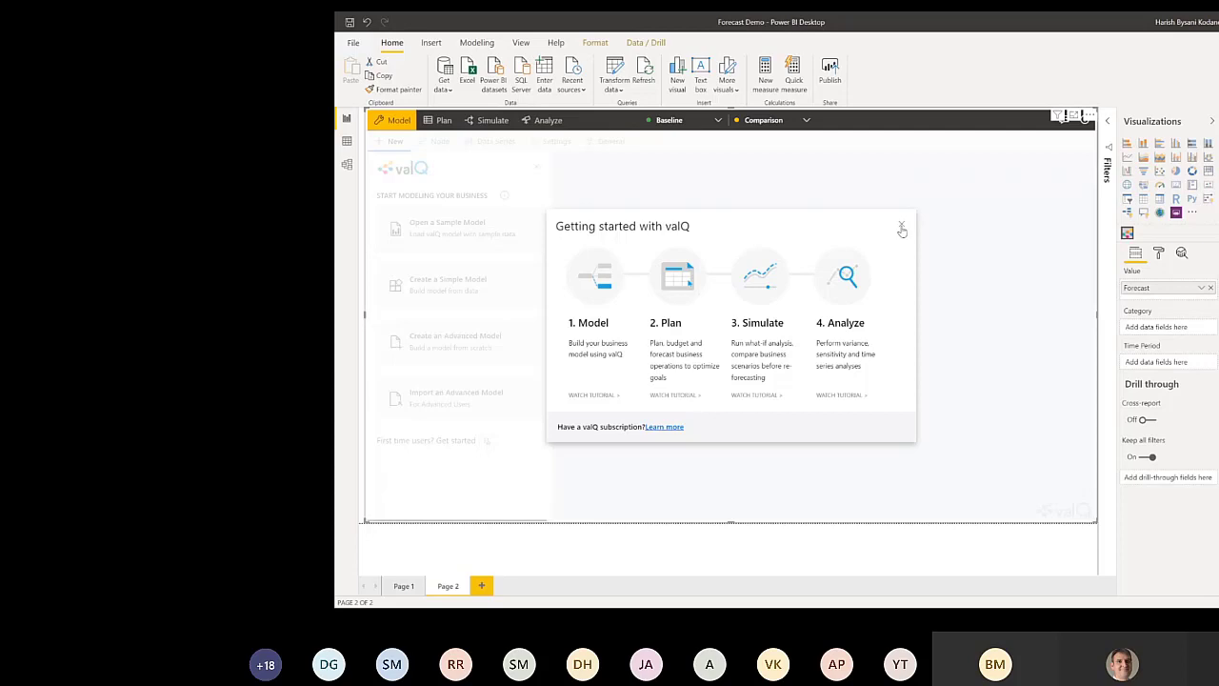
Step: Dismiss the getting-started introduction and load the "P&L for Small and Medium-Size Business" sample model, closing the node list
{"action": "left_click", "coordinate": [901, 228]}
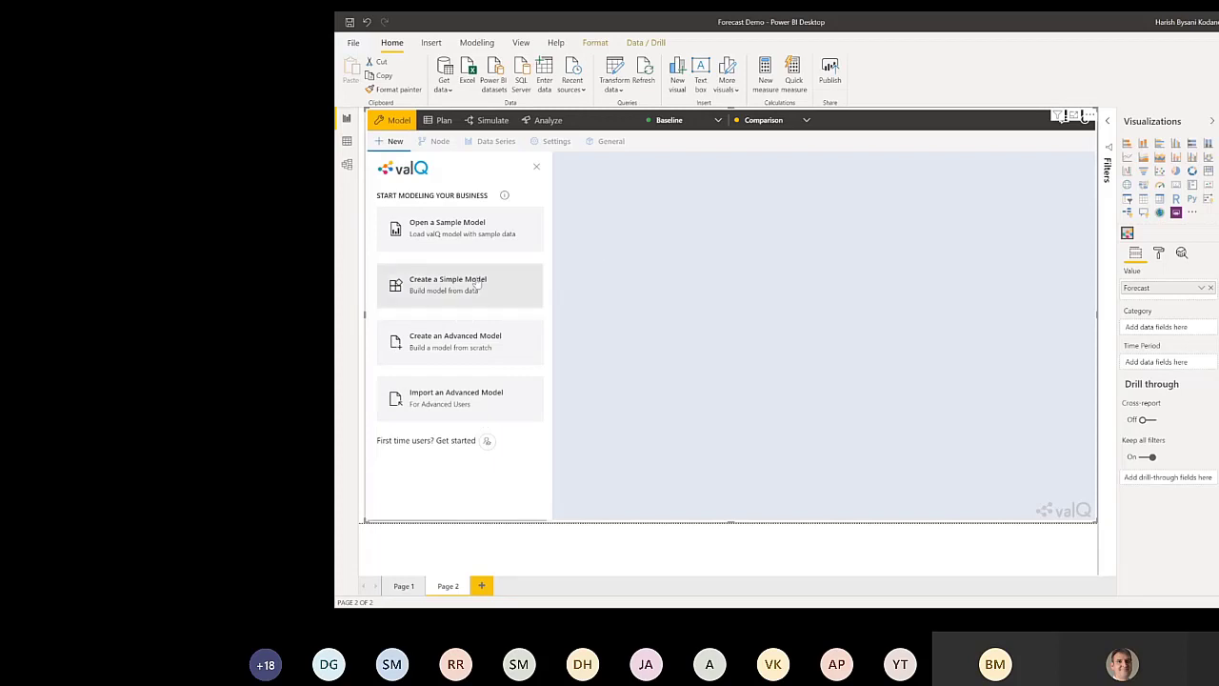
{"action": "left_click", "coordinate": [443, 235]}
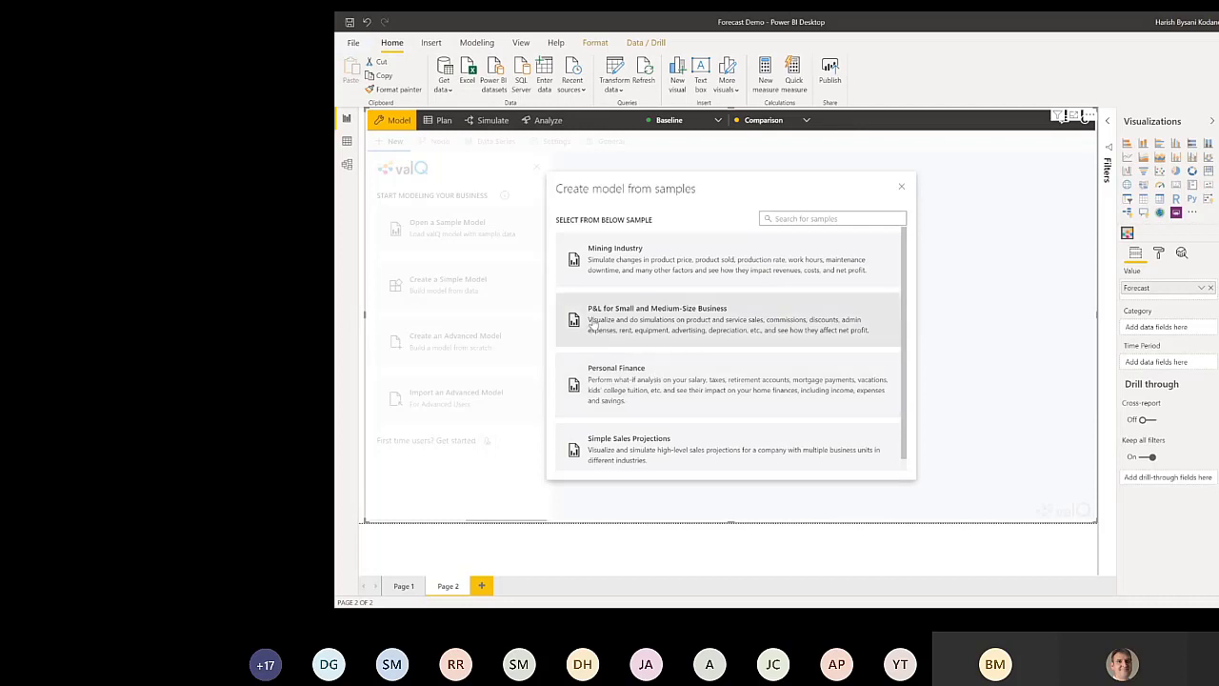
{"action": "left_click", "coordinate": [665, 328]}
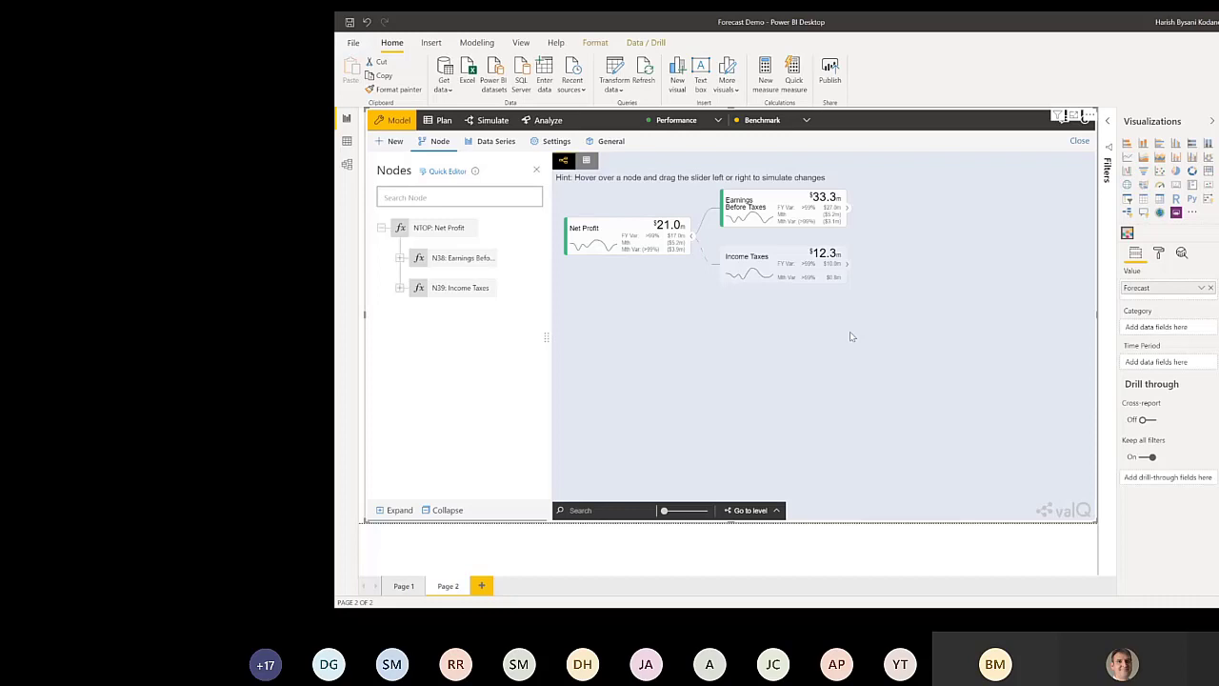
{"action": "left_click", "coordinate": [536, 171]}
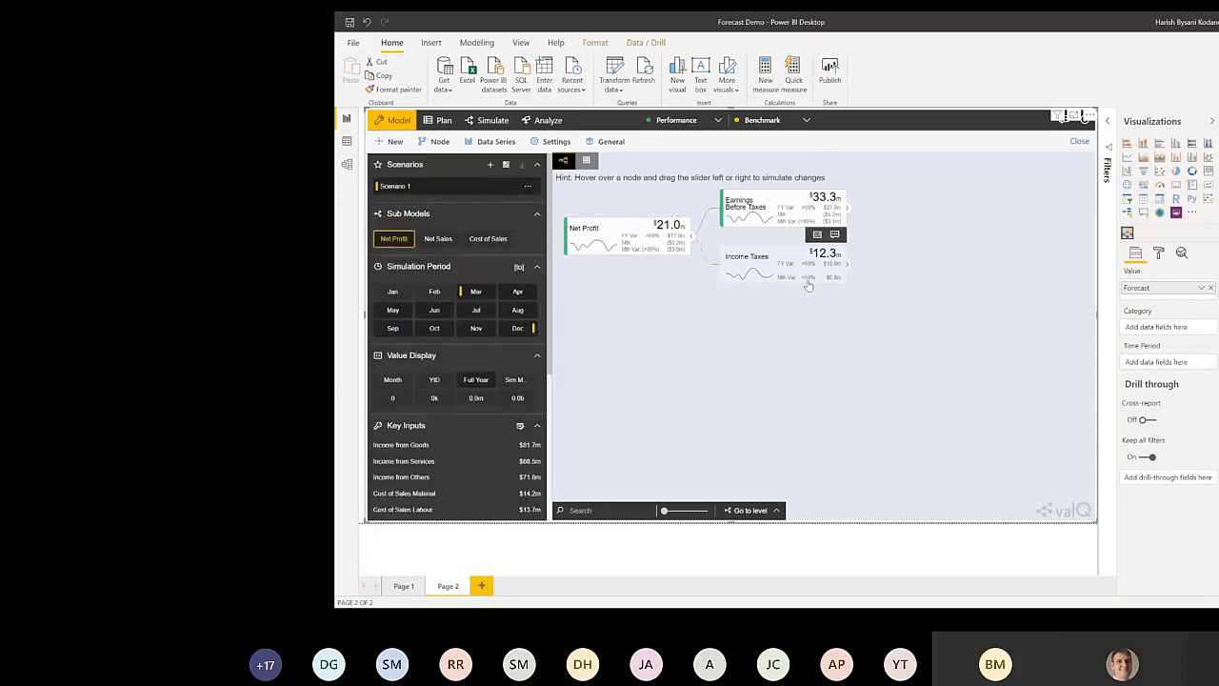
Step: Hide the scenario sidebar and expand the Net Profit tree from Earnings Before Taxes down to Gross Sales and Discounts and Commissions
{"action": "left_click", "coordinate": [848, 214]}
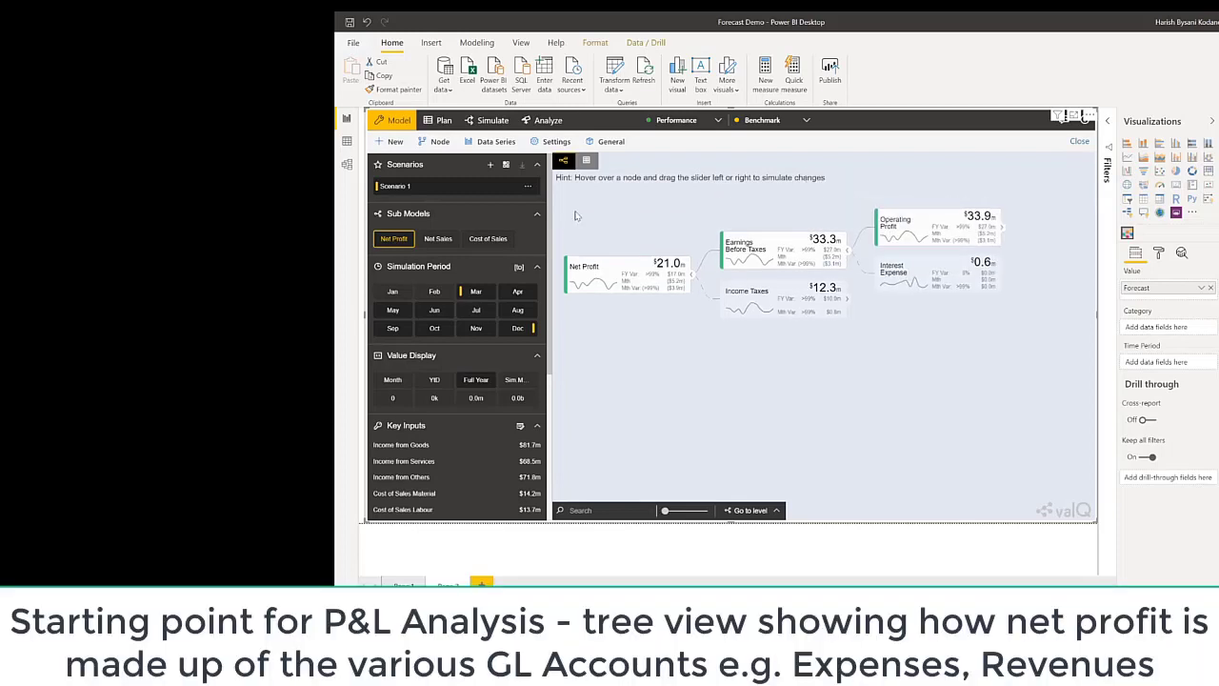
{"action": "left_click", "coordinate": [548, 200]}
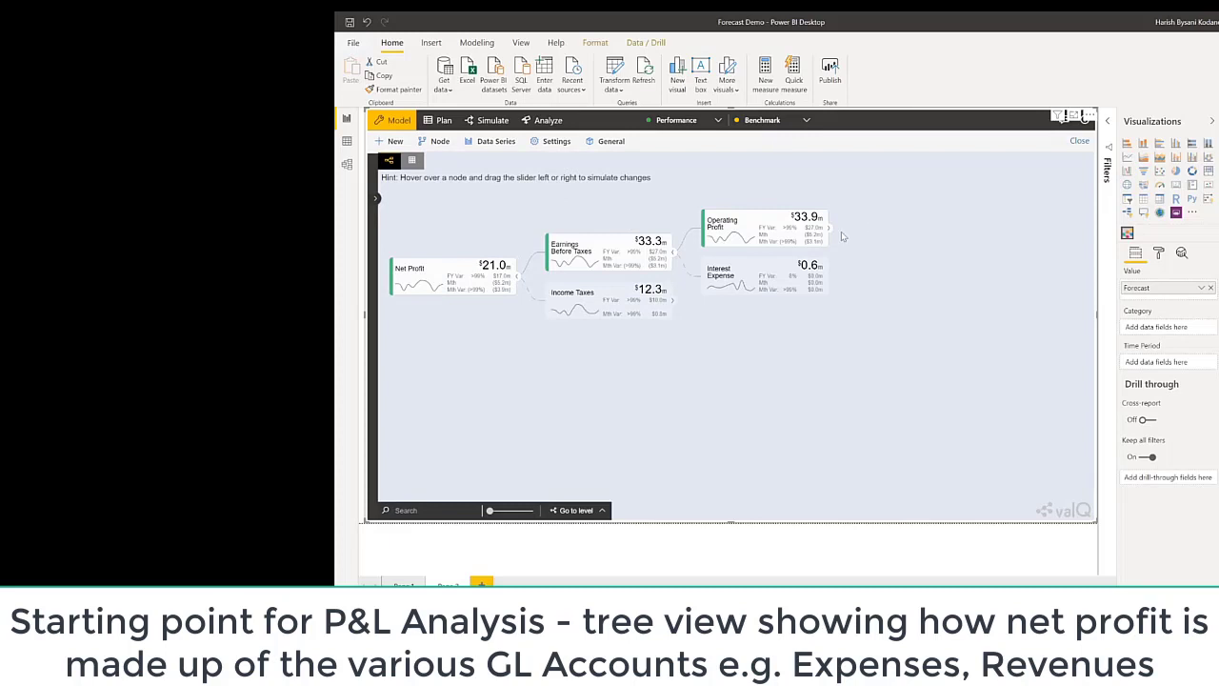
{"action": "left_click", "coordinate": [828, 231]}
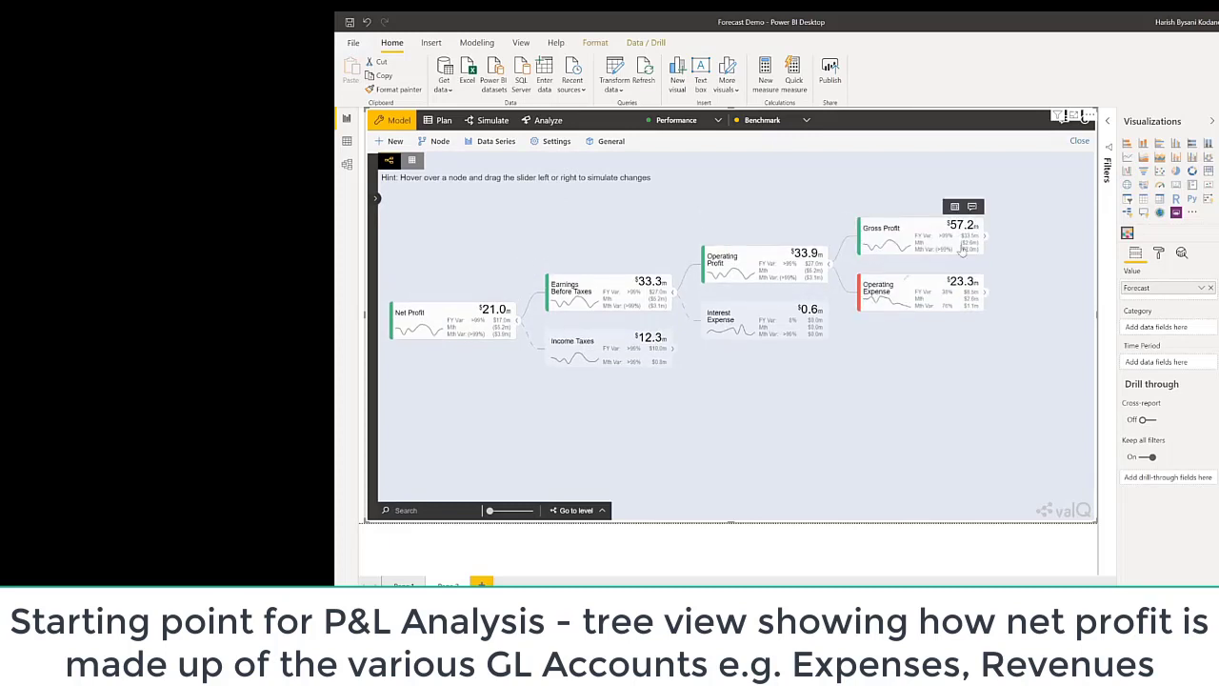
{"action": "left_click", "coordinate": [986, 237]}
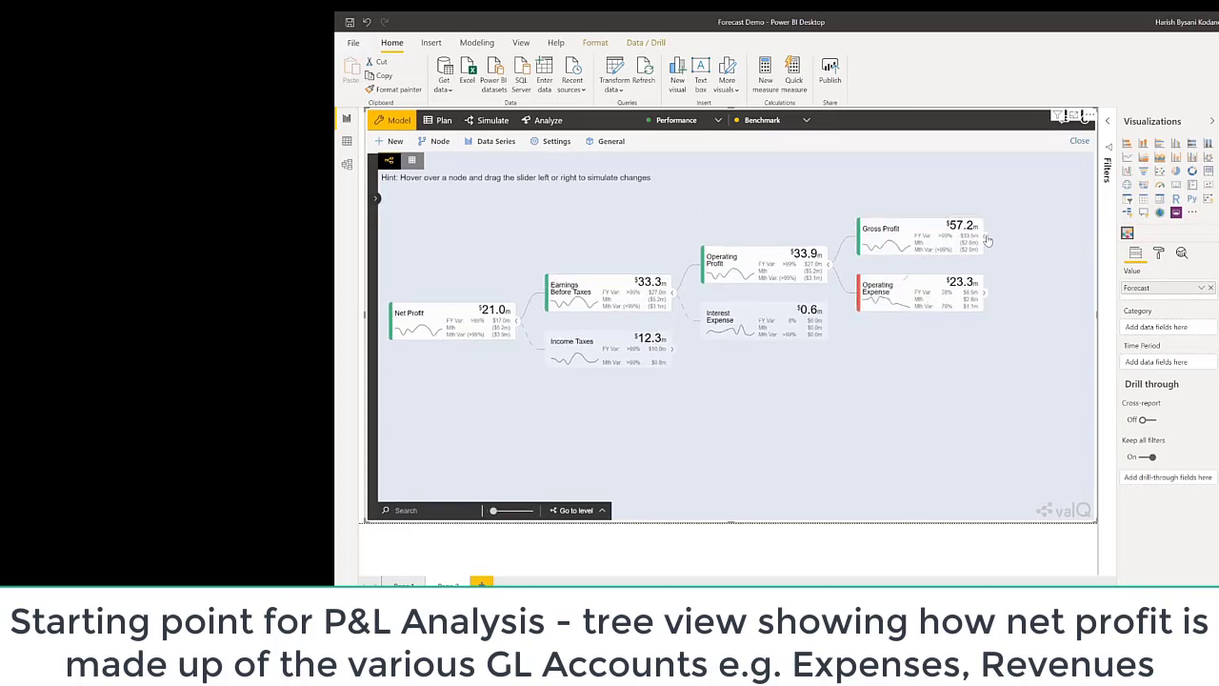
{"action": "left_click", "coordinate": [1077, 249]}
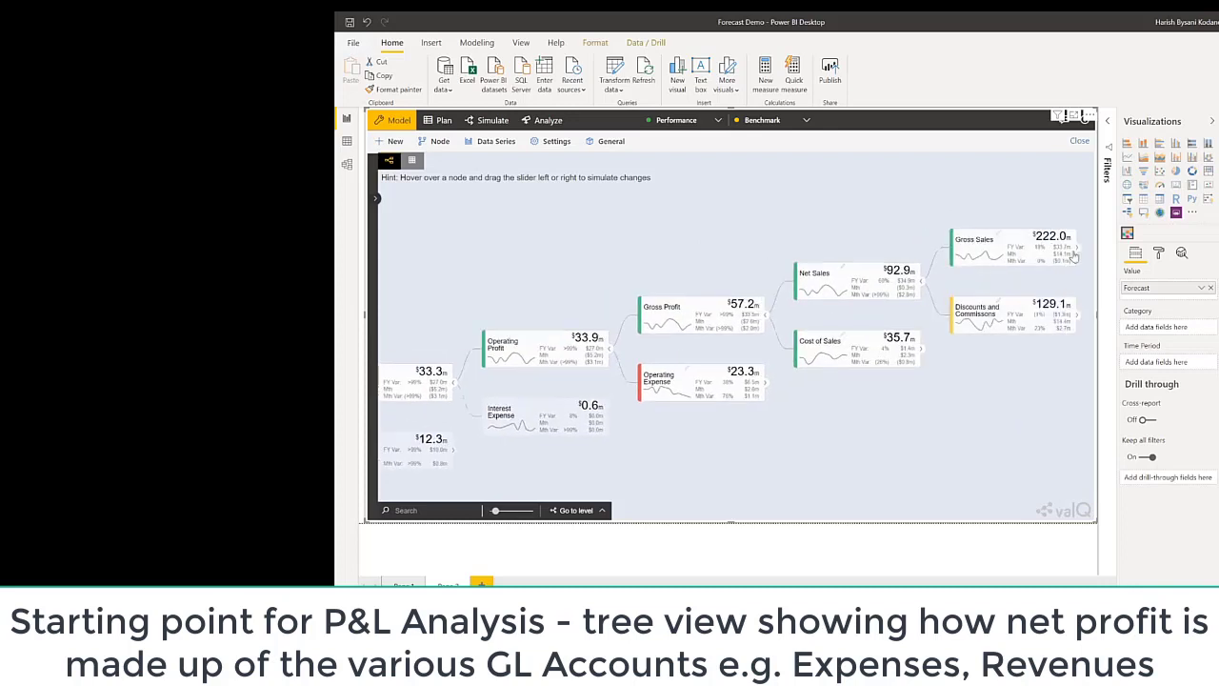
{"action": "left_click", "coordinate": [1077, 251]}
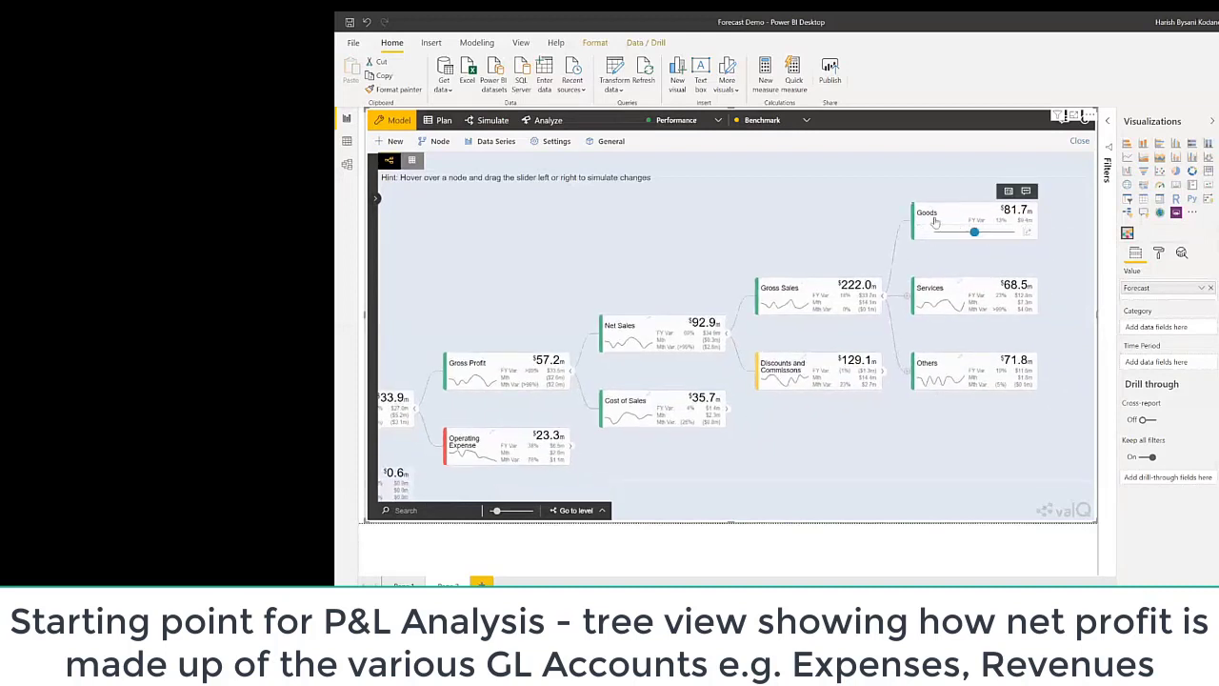
{"action": "left_click", "coordinate": [883, 379]}
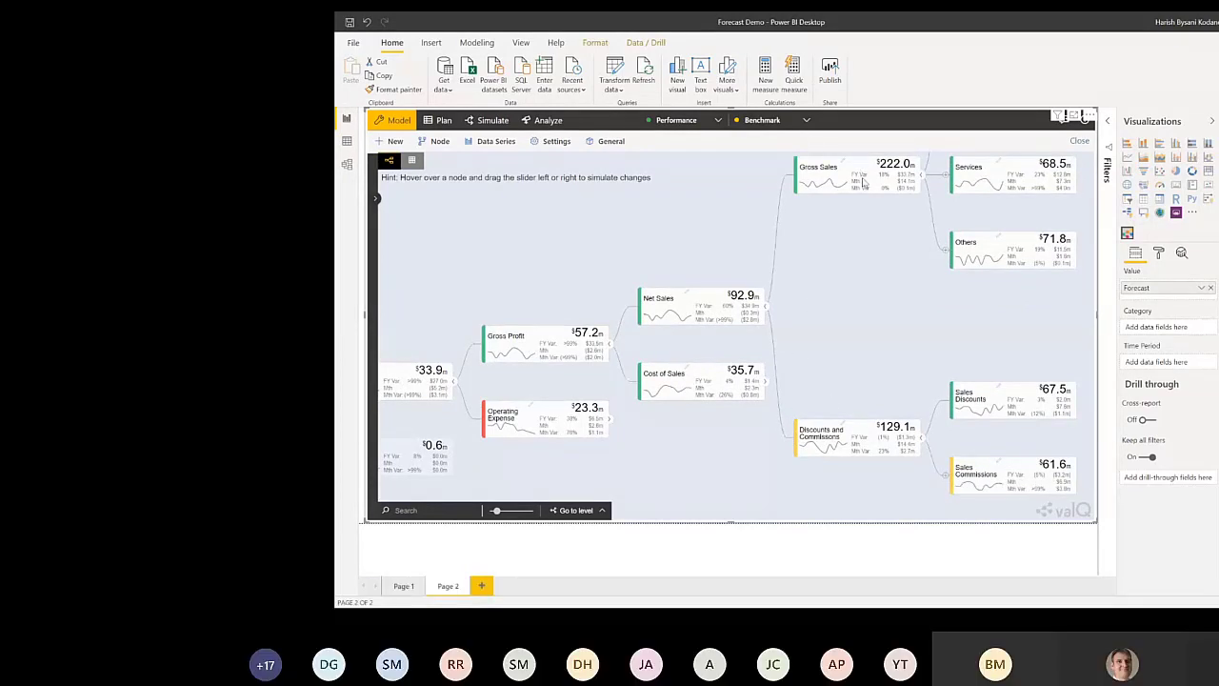
Step: Collapse the Net Sales and Gross Profit branches of the tree and show the scenario sidebar again
{"action": "left_click", "coordinate": [765, 311]}
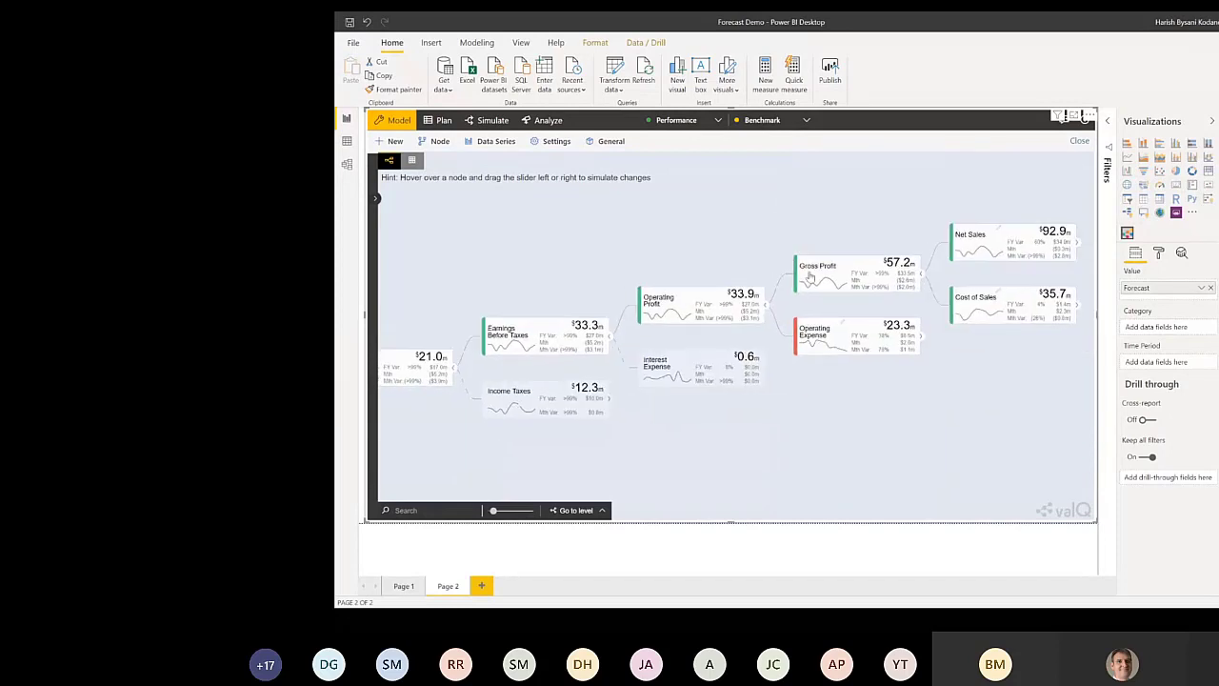
{"action": "left_click", "coordinate": [921, 274]}
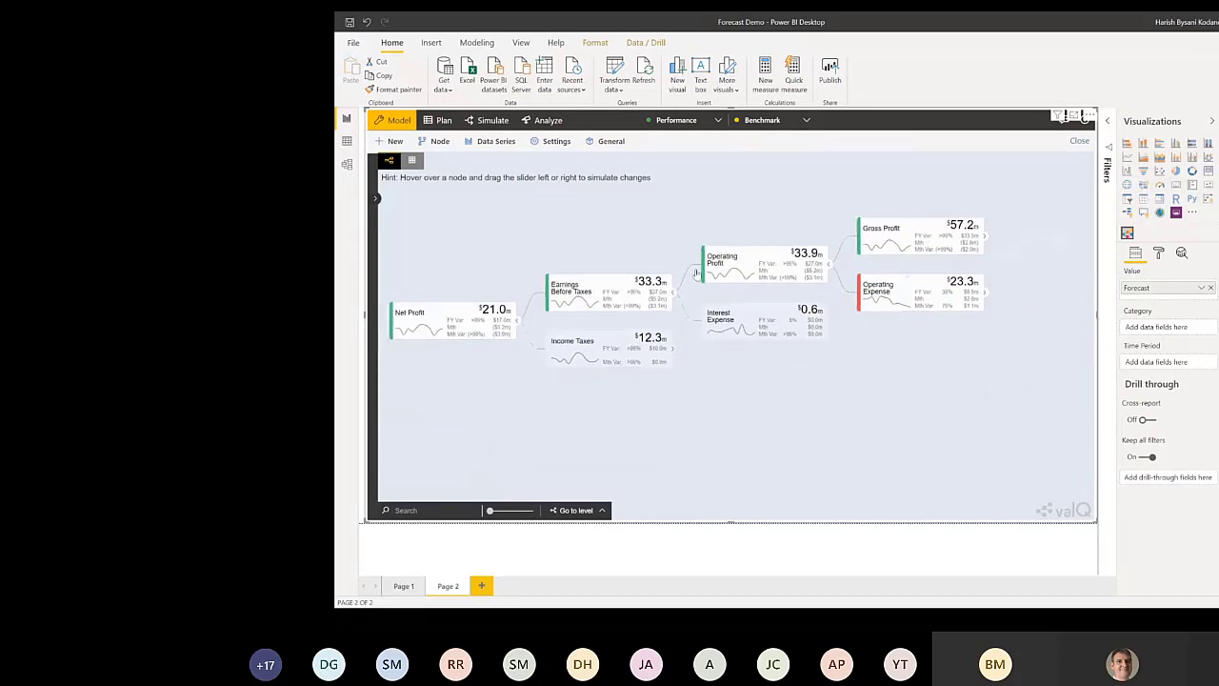
{"action": "mouse_move", "coordinate": [792, 284]}
{"action": "mouse_move", "coordinate": [756, 275]}
{"action": "left_click", "coordinate": [376, 202]}
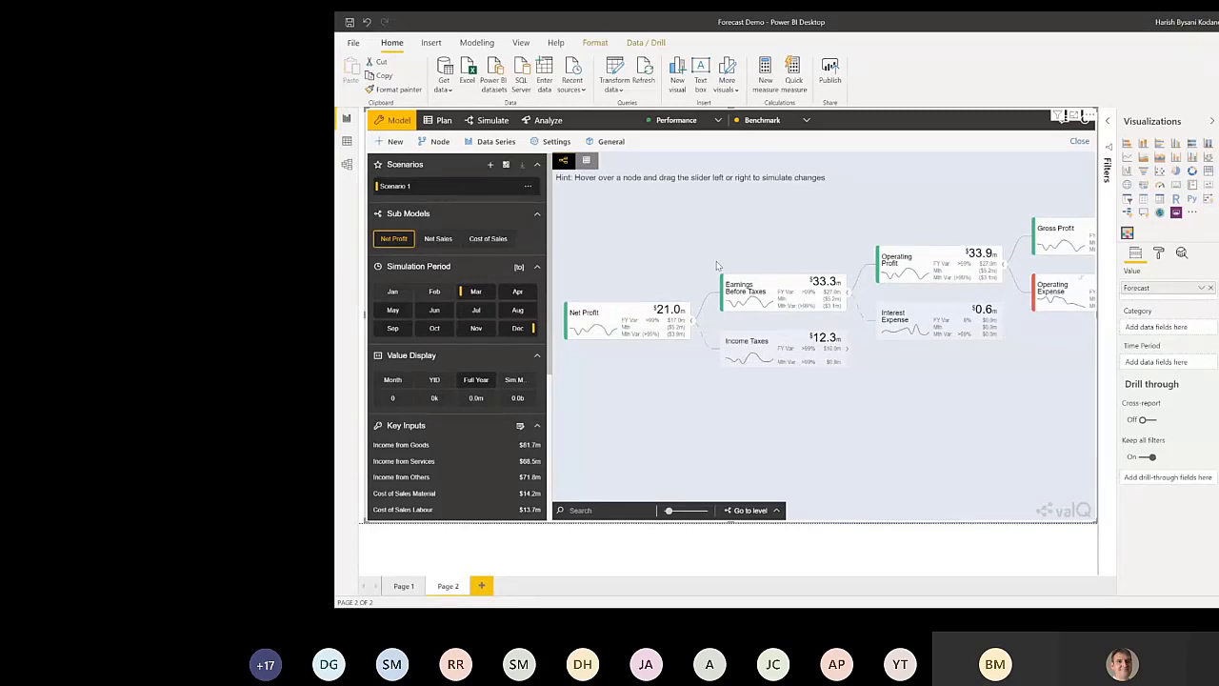
Step: Switch to Page 1 and review the source data of the Sample P&L table, returning to the report
{"action": "left_click", "coordinate": [402, 587]}
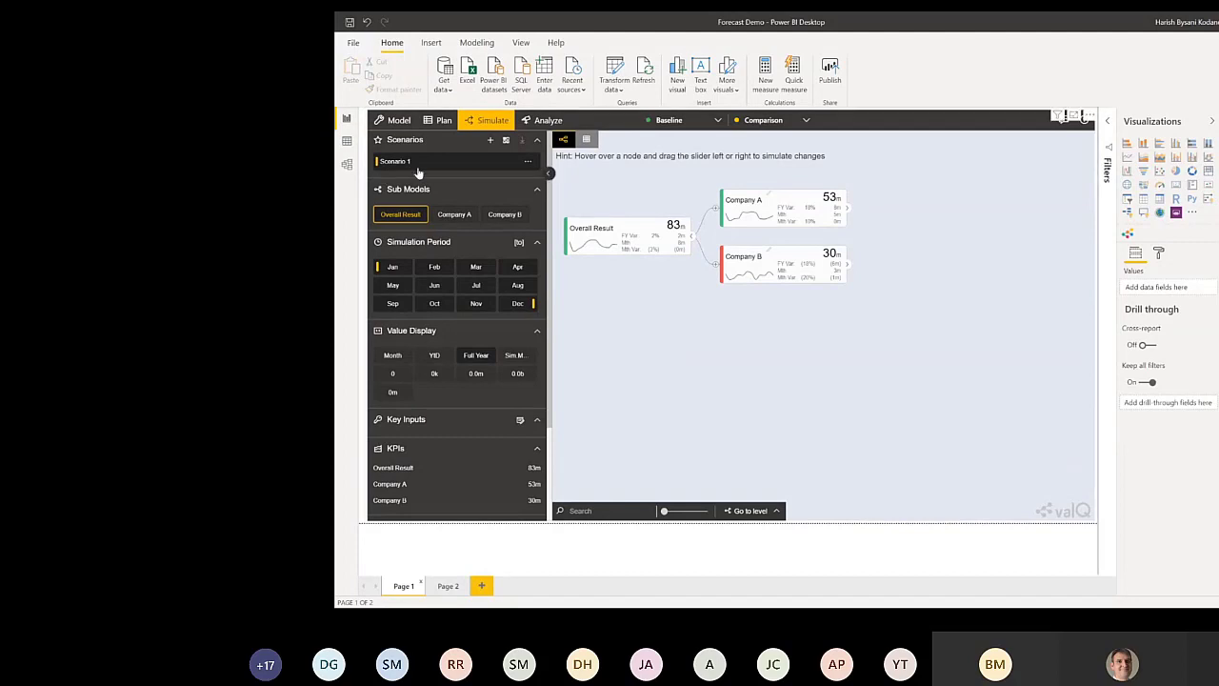
{"action": "left_click", "coordinate": [349, 147]}
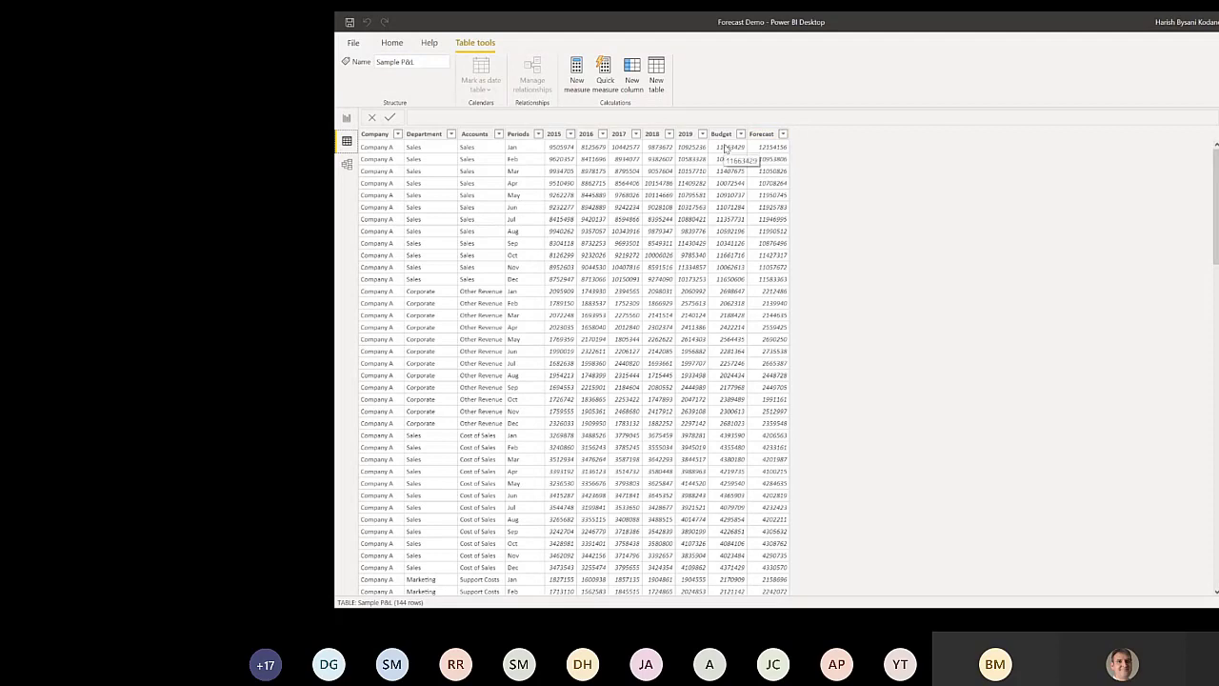
{"action": "left_click", "coordinate": [347, 121]}
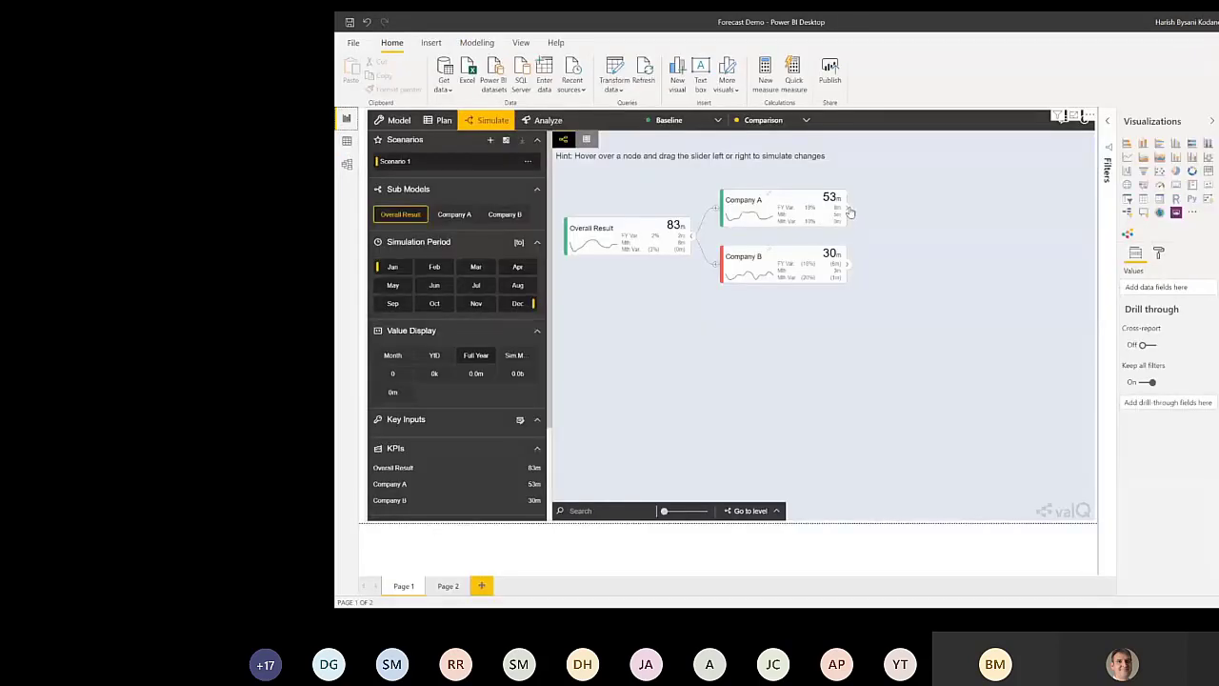
Step: Select the valQ visual on Page 1 and expand Company A with its Tot Rev A and Tot Costs A branches
{"action": "left_click", "coordinate": [895, 268]}
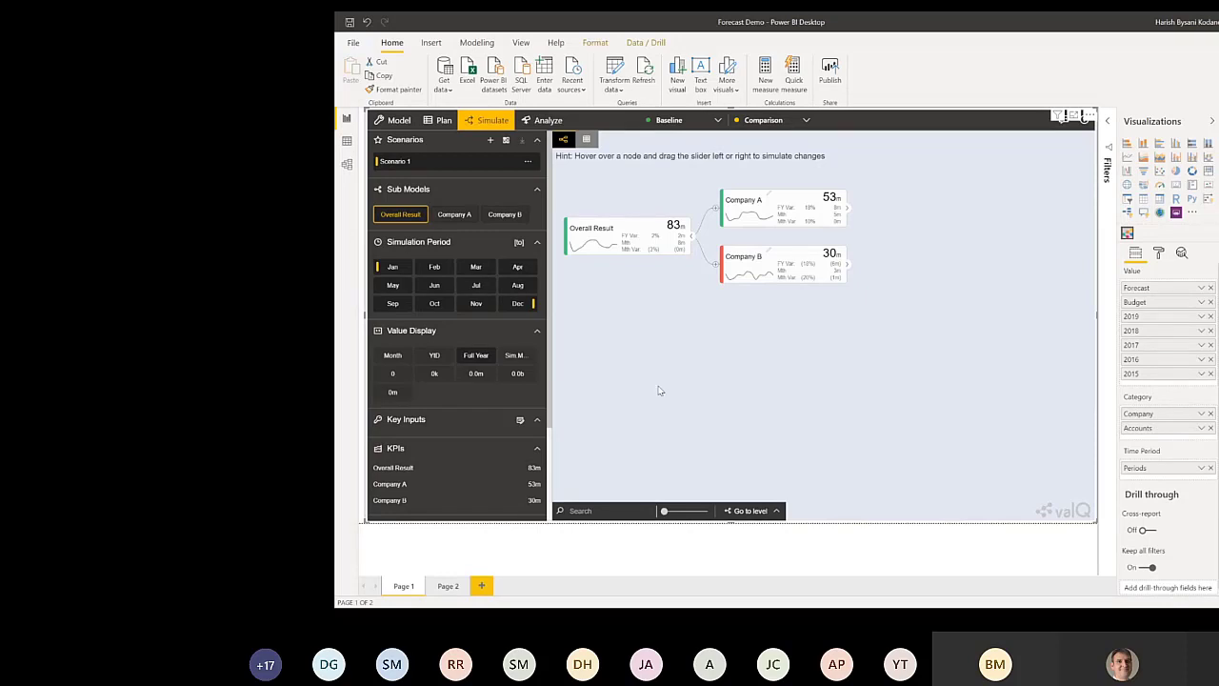
{"action": "mouse_move", "coordinate": [779, 217]}
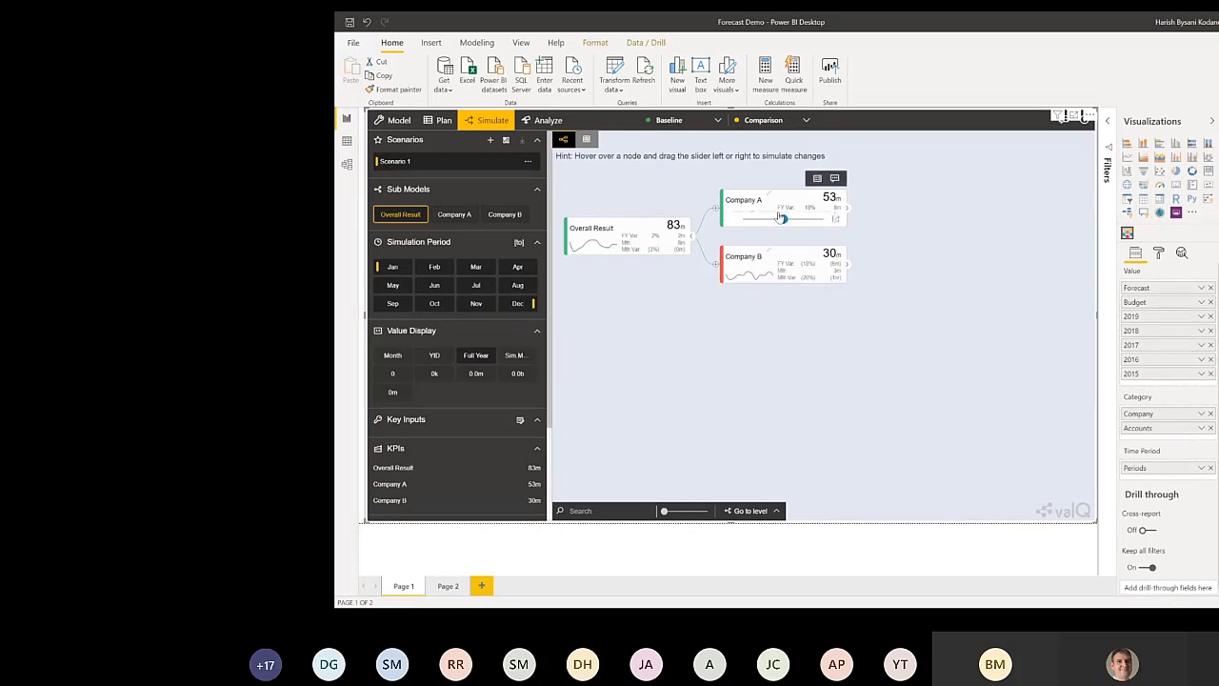
{"action": "left_click", "coordinate": [850, 214]}
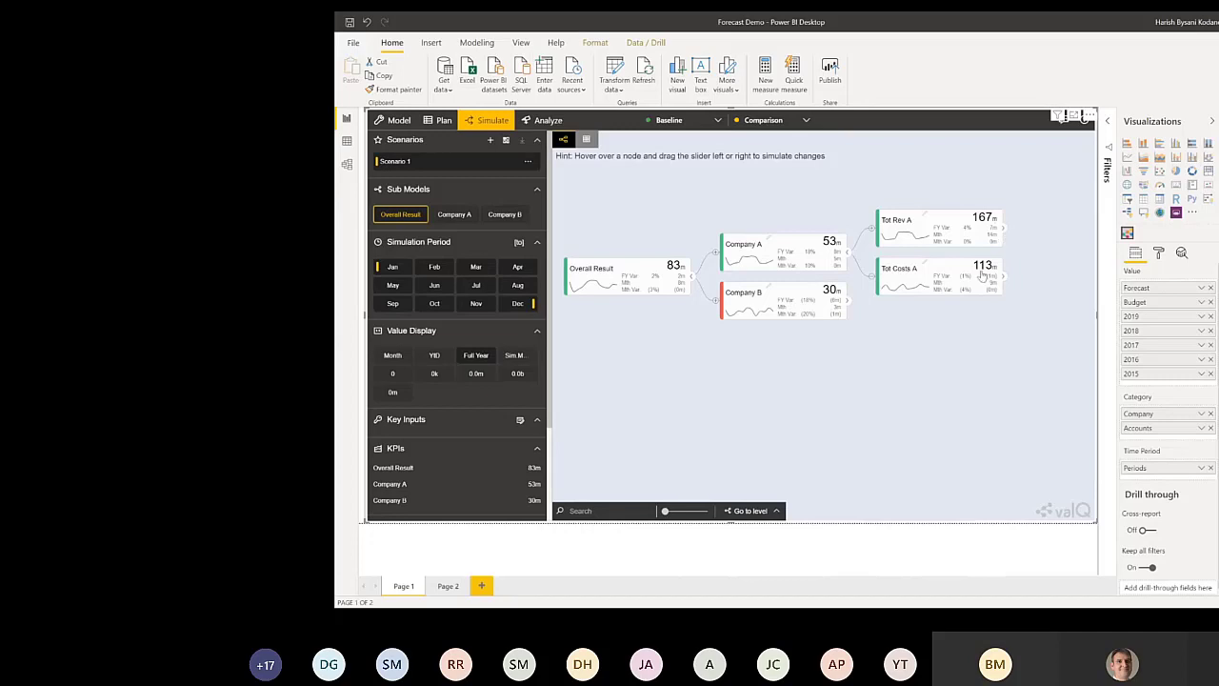
{"action": "left_click", "coordinate": [1002, 231]}
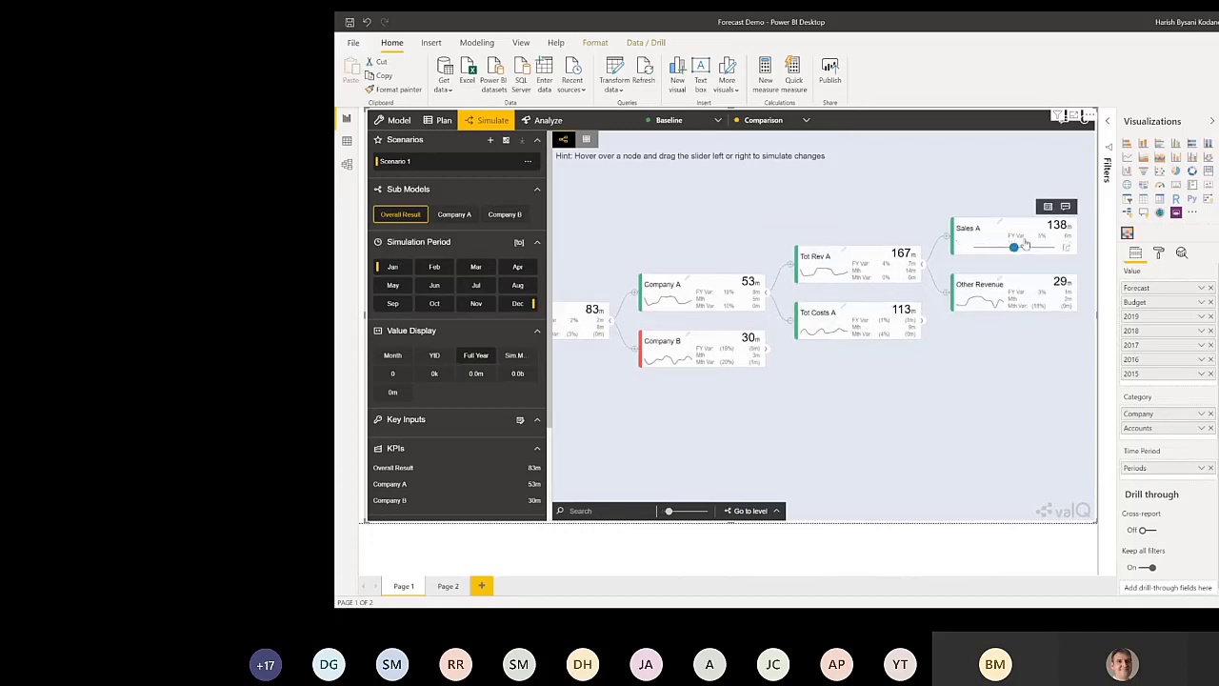
{"action": "mouse_move", "coordinate": [988, 321]}
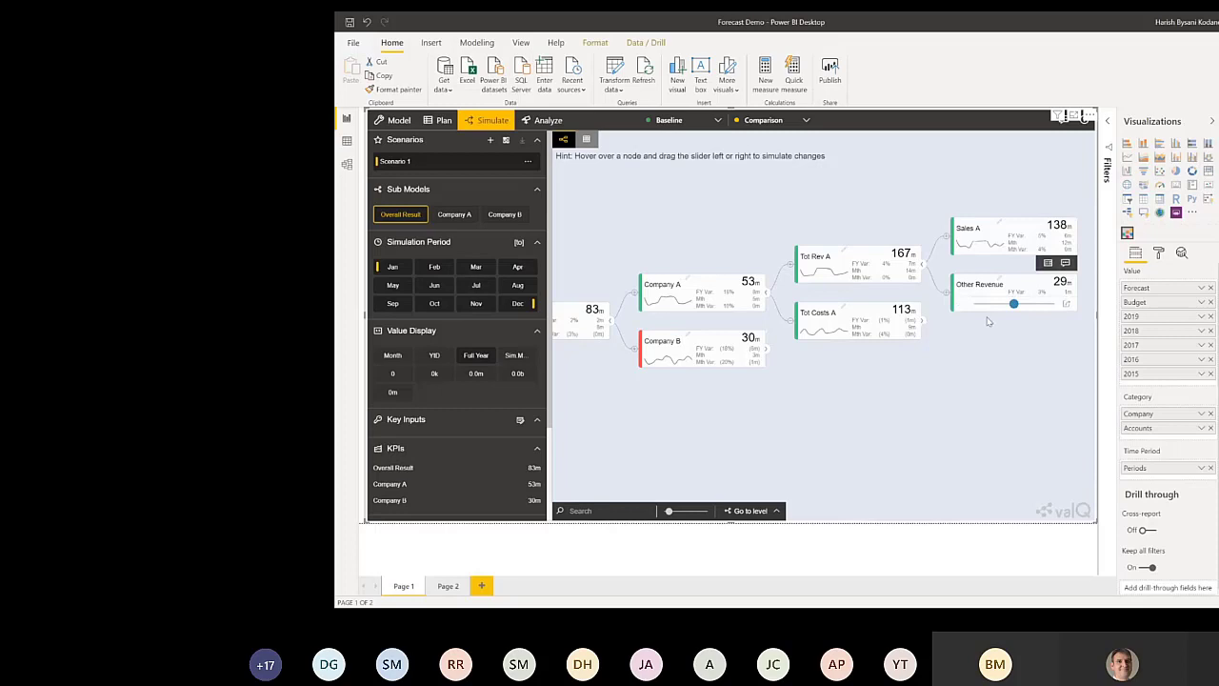
{"action": "left_click", "coordinate": [921, 326]}
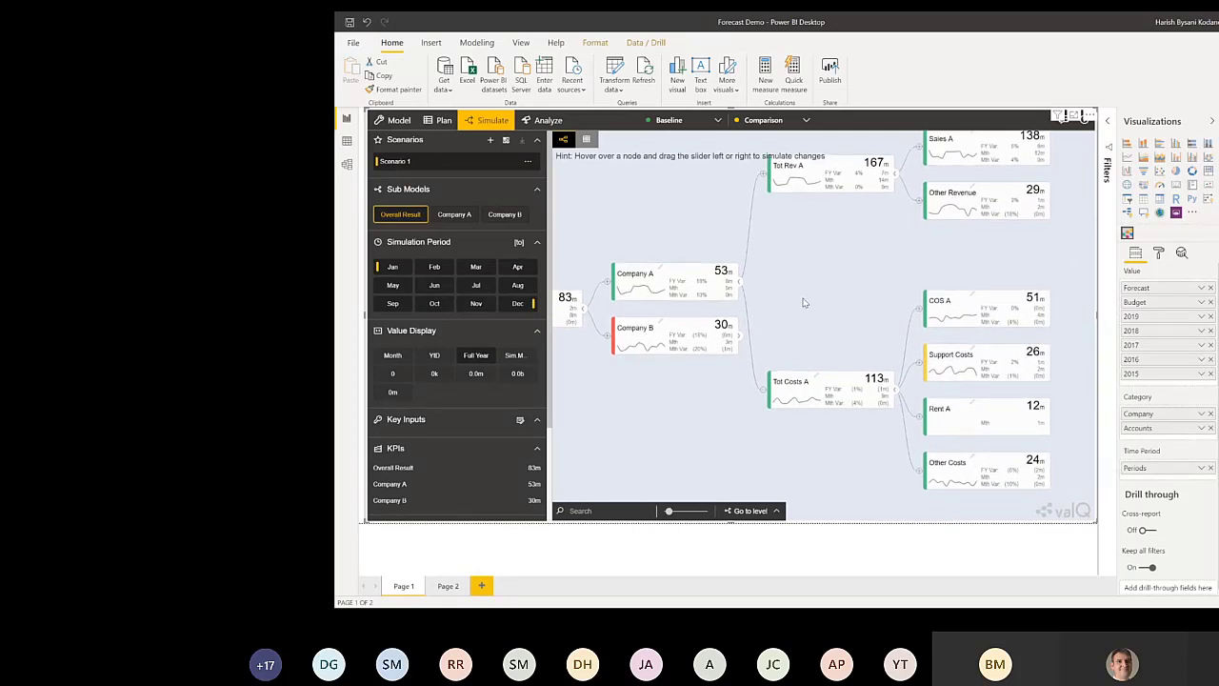
Step: Collapse the Tot Rev A and Tot Costs A branches and unlock the model for editing
{"action": "left_click", "coordinate": [895, 179]}
{"action": "left_click", "coordinate": [923, 350]}
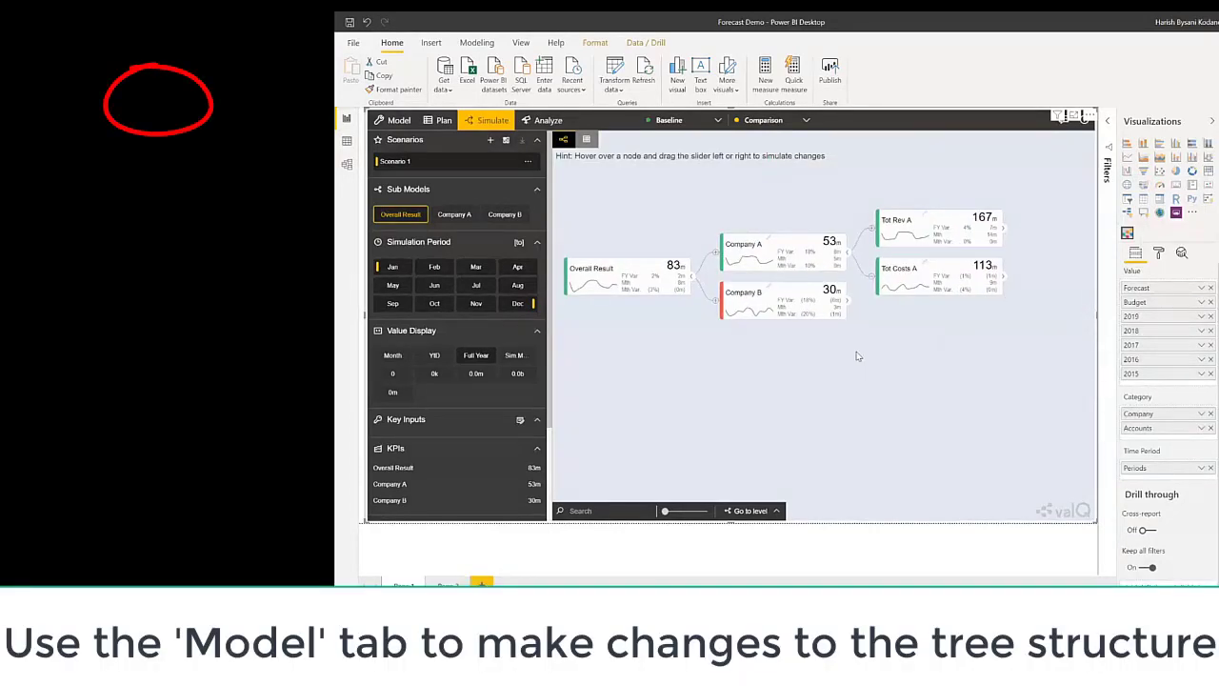
{"action": "left_click", "coordinate": [396, 122]}
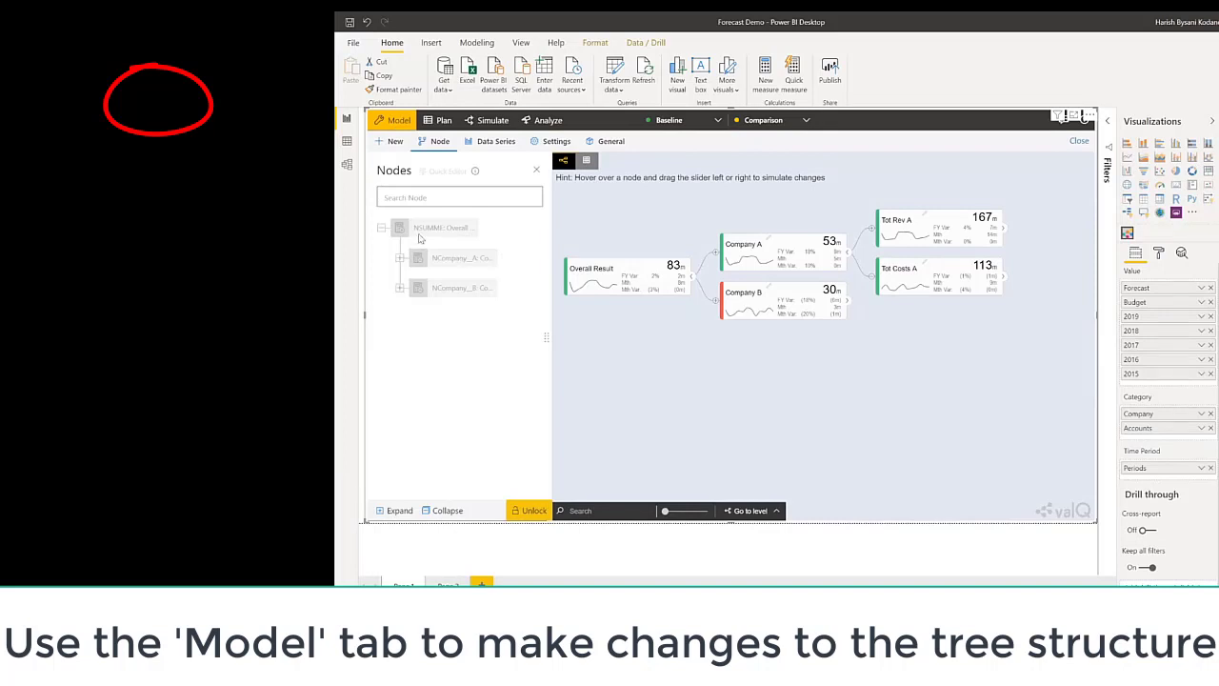
{"action": "left_click", "coordinate": [535, 512]}
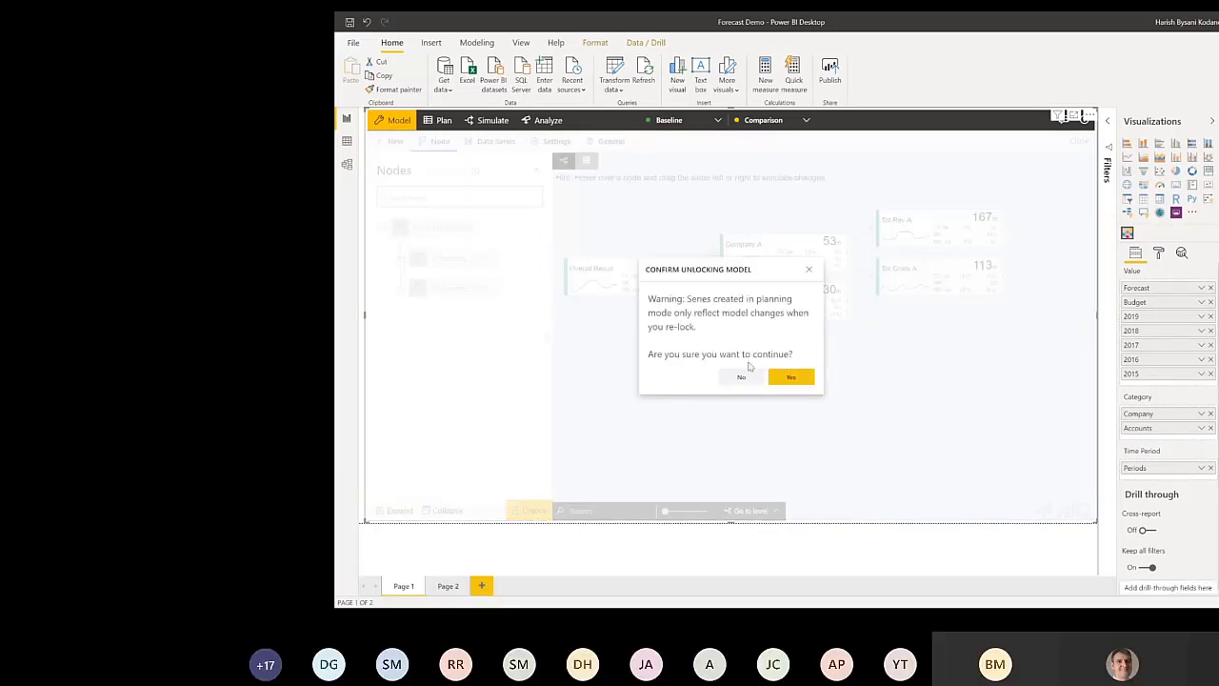
{"action": "left_click", "coordinate": [782, 377]}
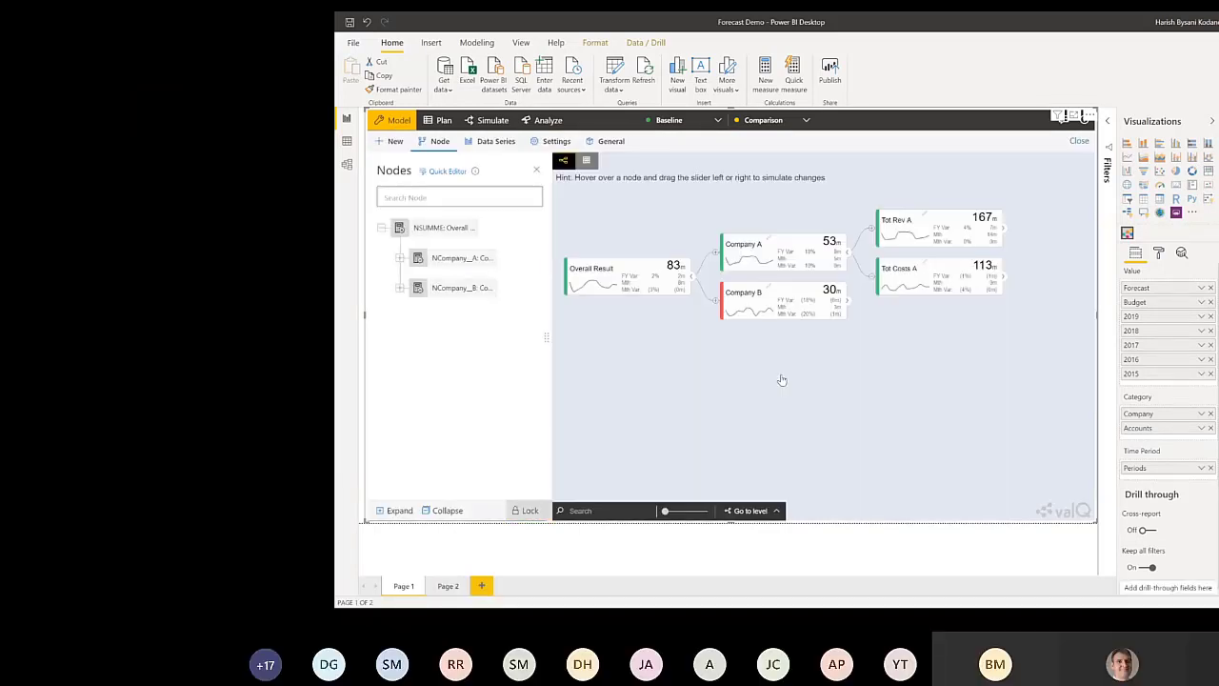
Step: Expand the Company A and Company B nodes in the model's node list and add a child node under Company A
{"action": "left_click", "coordinate": [463, 265]}
{"action": "left_click", "coordinate": [458, 291]}
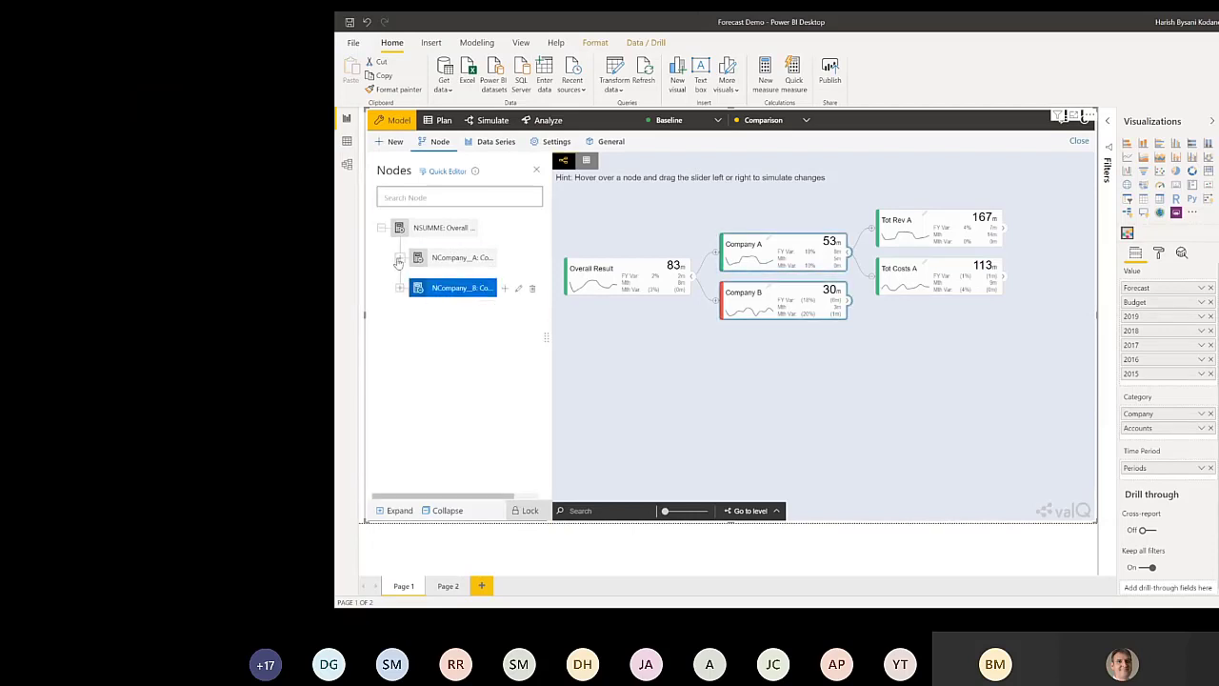
{"action": "left_click", "coordinate": [398, 259]}
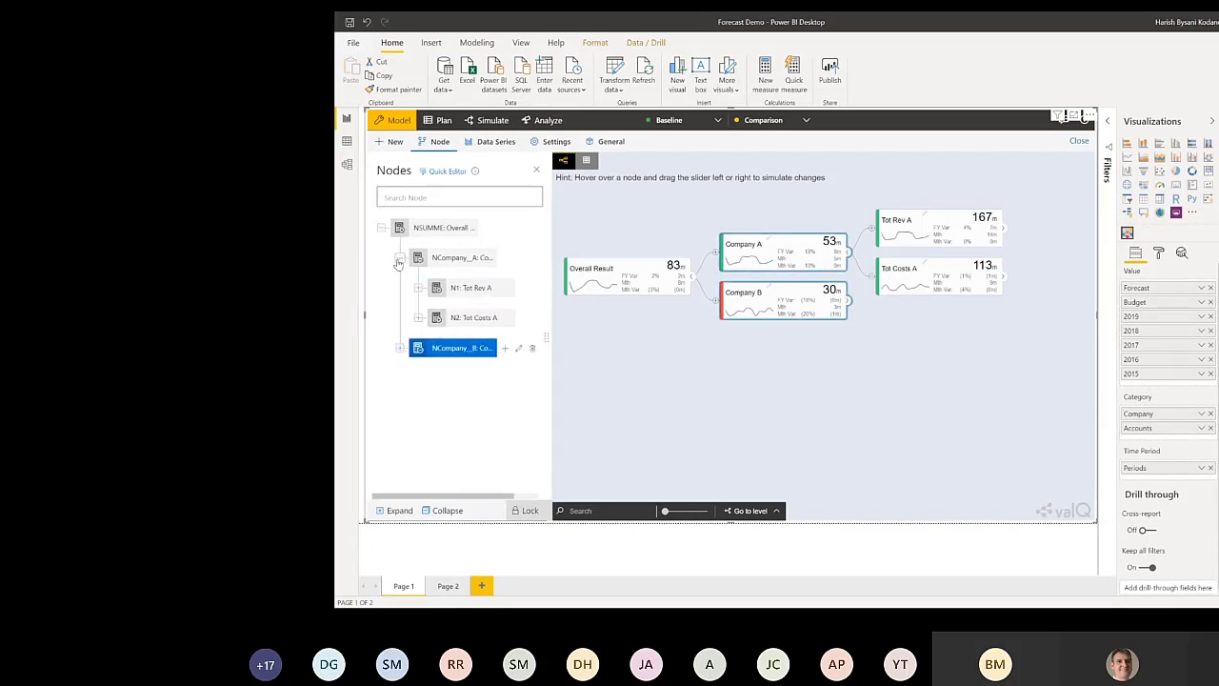
{"action": "left_click", "coordinate": [400, 349]}
{"action": "left_click", "coordinate": [462, 258]}
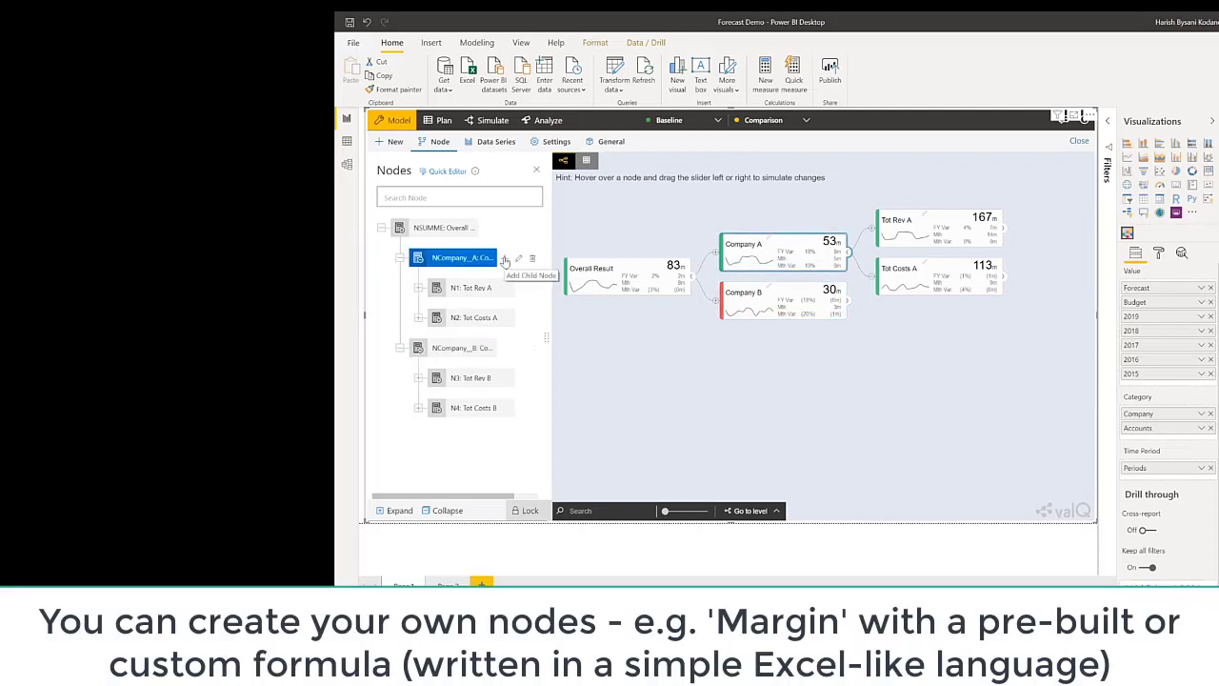
{"action": "left_click", "coordinate": [504, 260]}
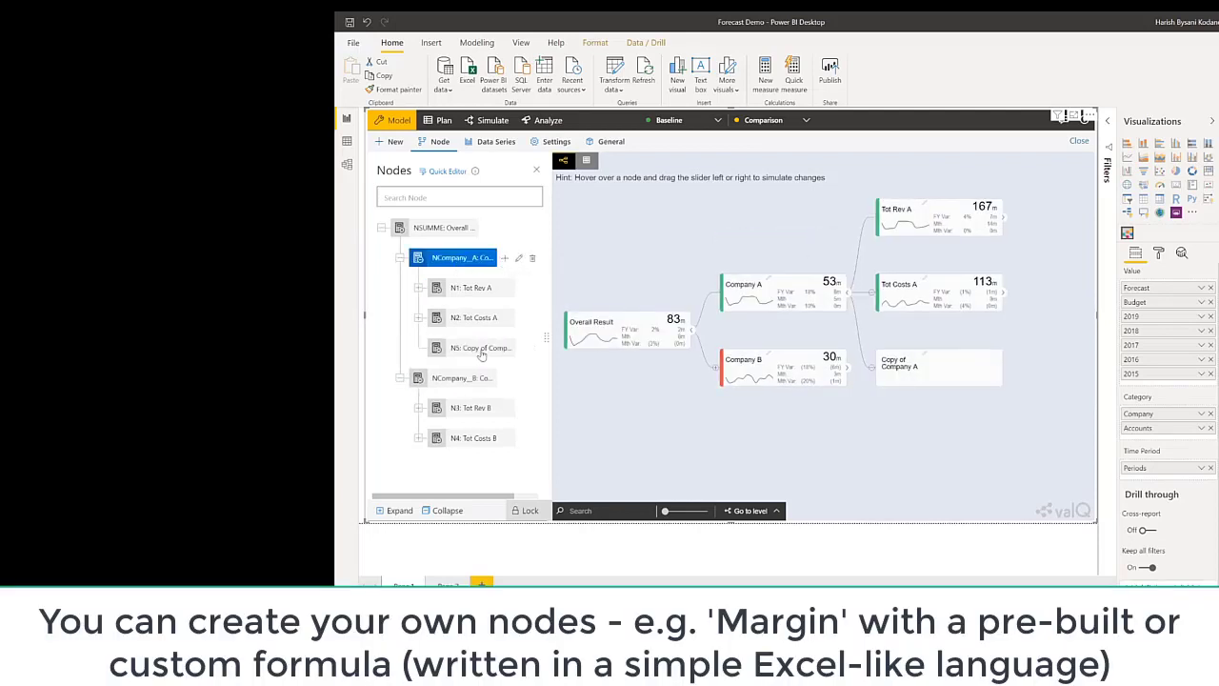
Step: Set the title of the new child node under Company A to "Margin A"
{"action": "double_click", "coordinate": [480, 353]}
{"action": "left_click_drag", "start_coordinate": [808, 279], "coordinate": [671, 282]}
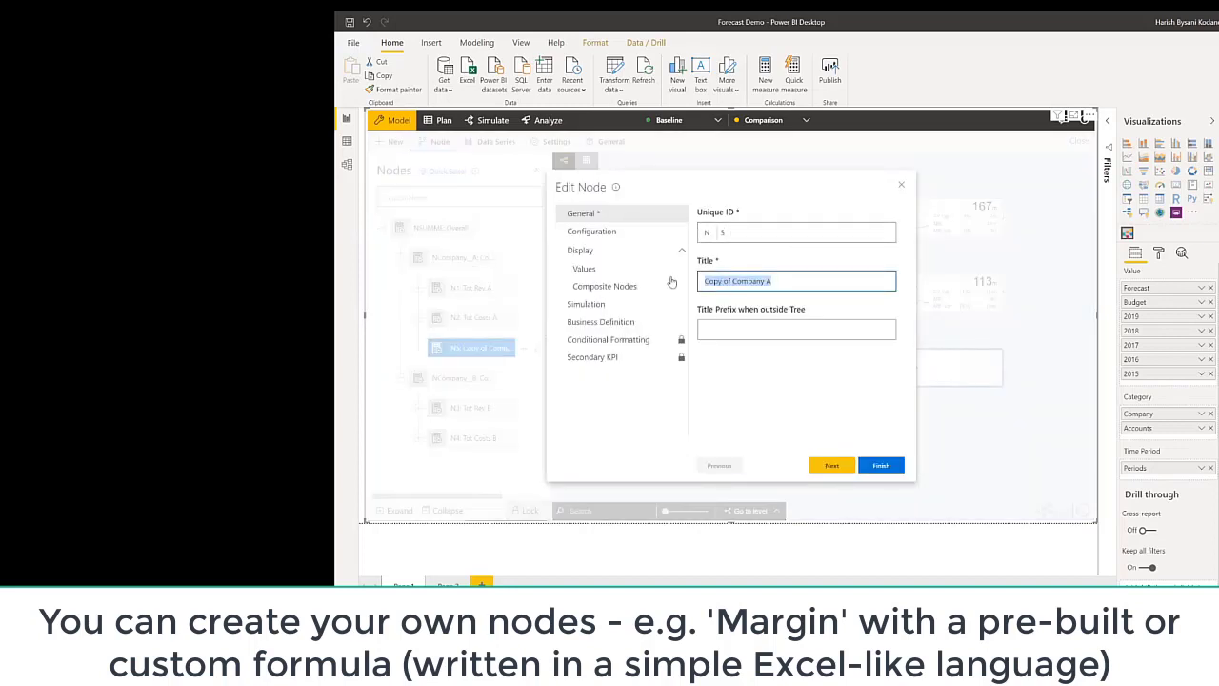
{"action": "type", "text": "MArgin"}
{"action": "key", "text": "BackSpace"}
{"action": "key", "text": "BackSpace"}
{"action": "key", "text": "BackSpace"}
{"action": "key", "text": "BackSpace"}
{"action": "key", "text": "BackSpace"}
{"action": "type", "text": "argin"}
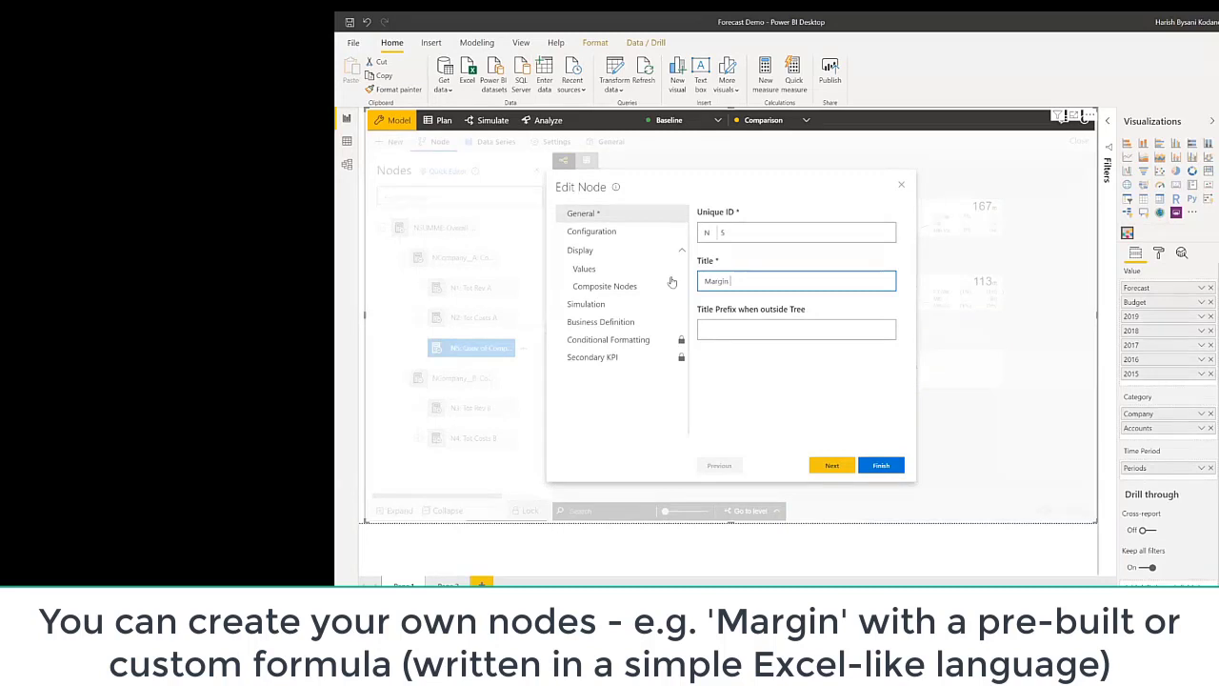
{"action": "type", "text": " A"}
Step: Set the node's calculation method to Formula and look through the series, functions and nodes available for the custom formula
{"action": "left_click", "coordinate": [592, 236]}
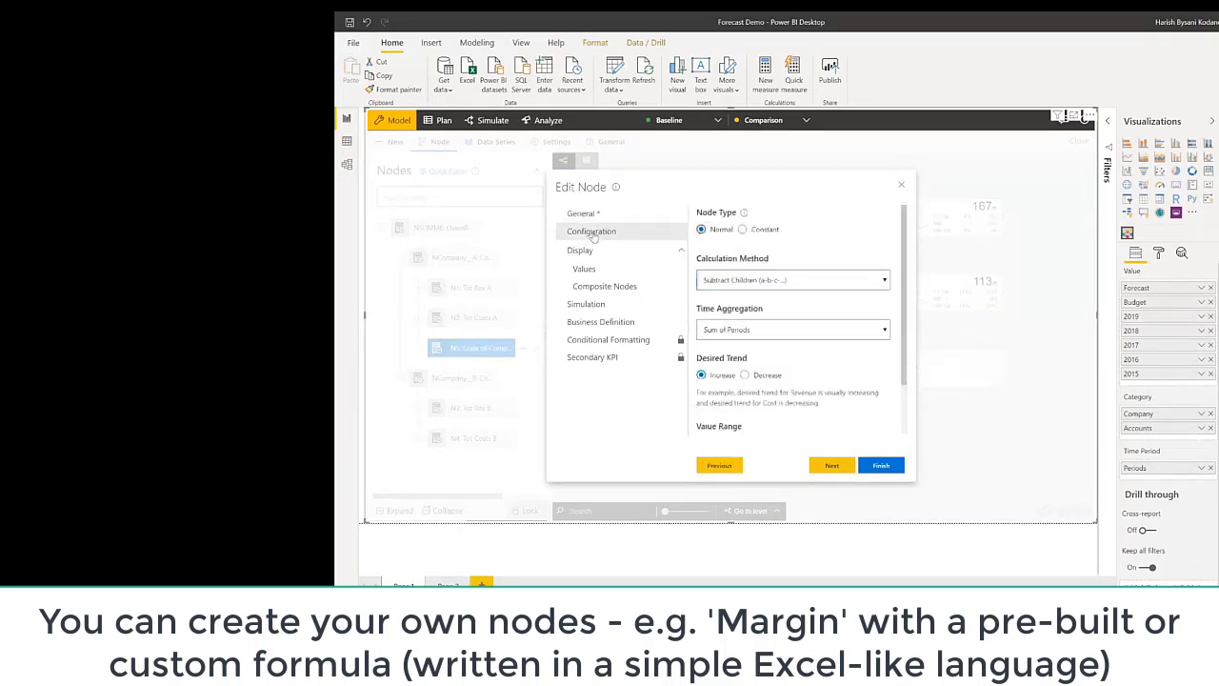
{"action": "left_click", "coordinate": [804, 279]}
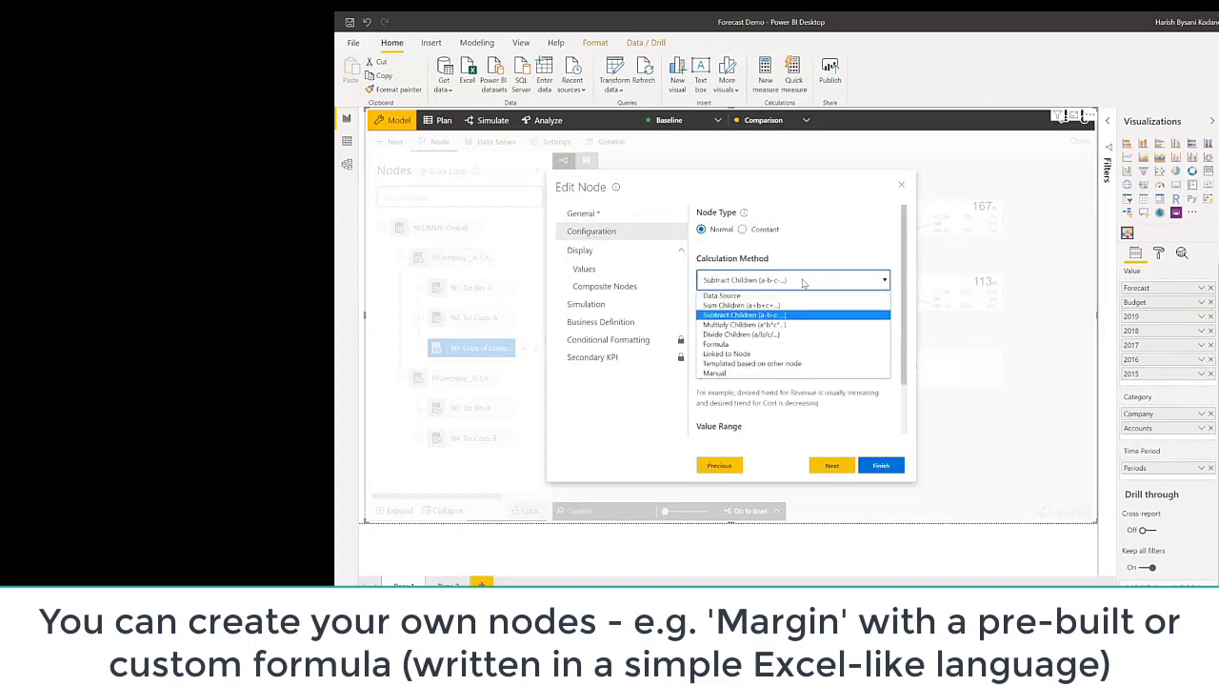
{"action": "left_click", "coordinate": [748, 345]}
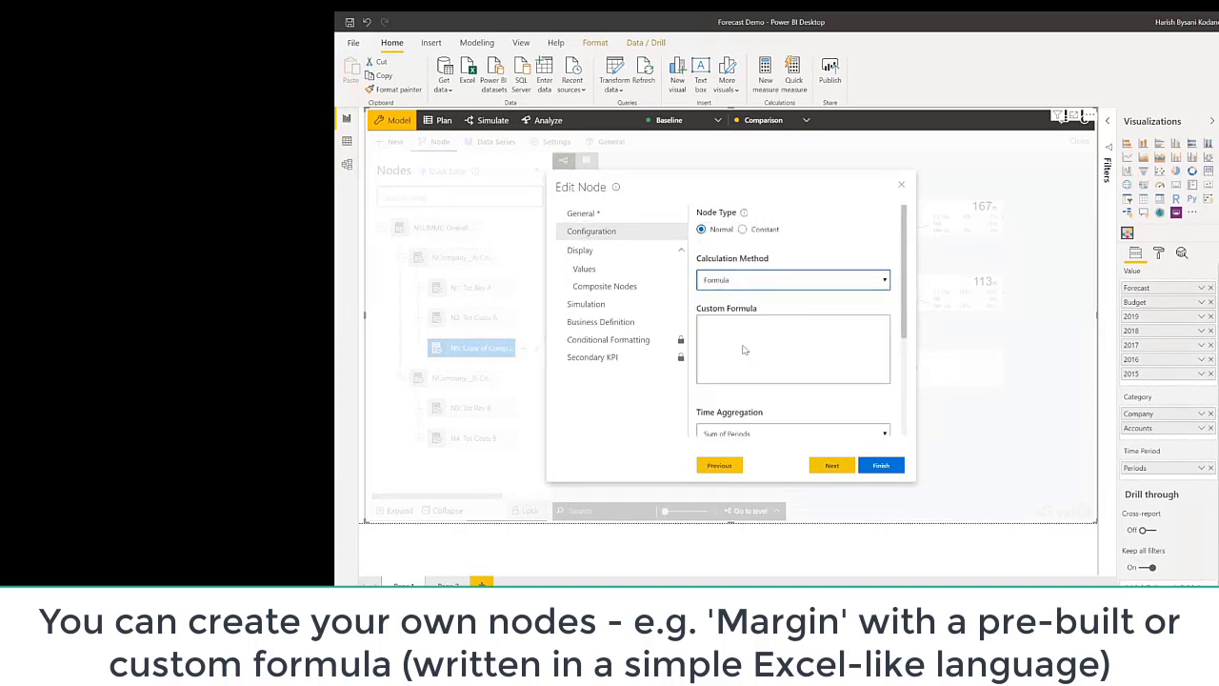
{"action": "left_click", "coordinate": [746, 340]}
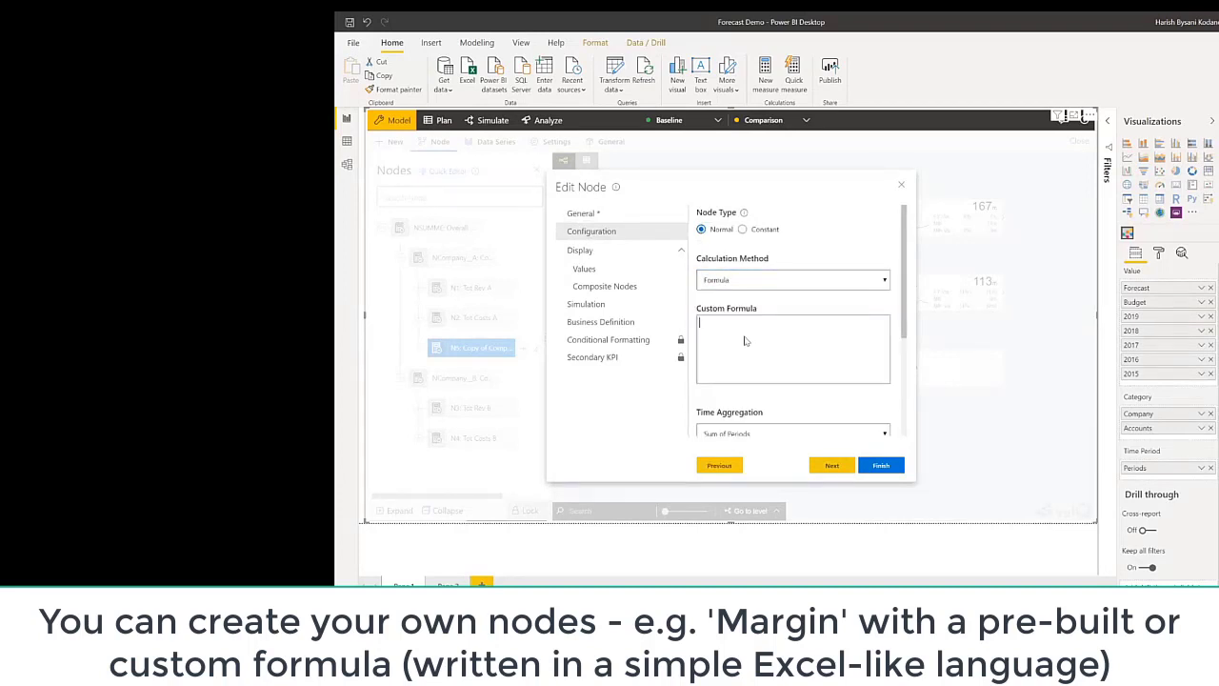
{"action": "type", "text": "F"}
{"action": "key", "text": "BackSpace"}
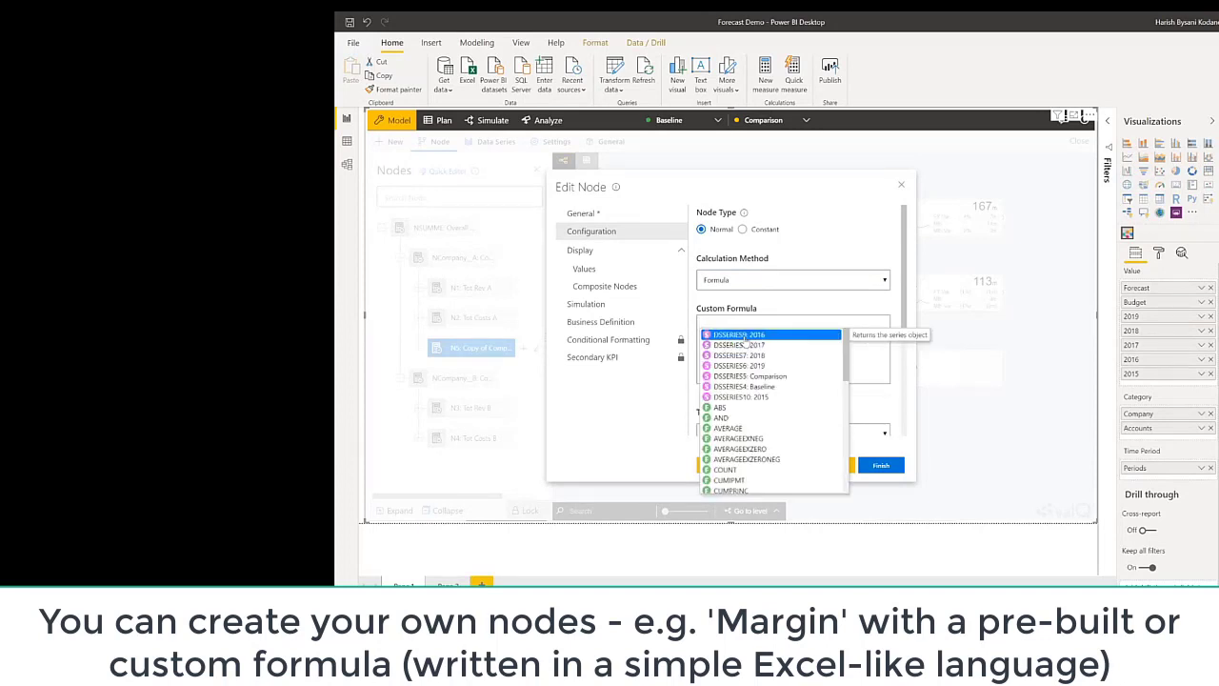
{"action": "scroll", "coordinate": [761, 426], "scroll_direction": "down", "scroll_amount": 10}
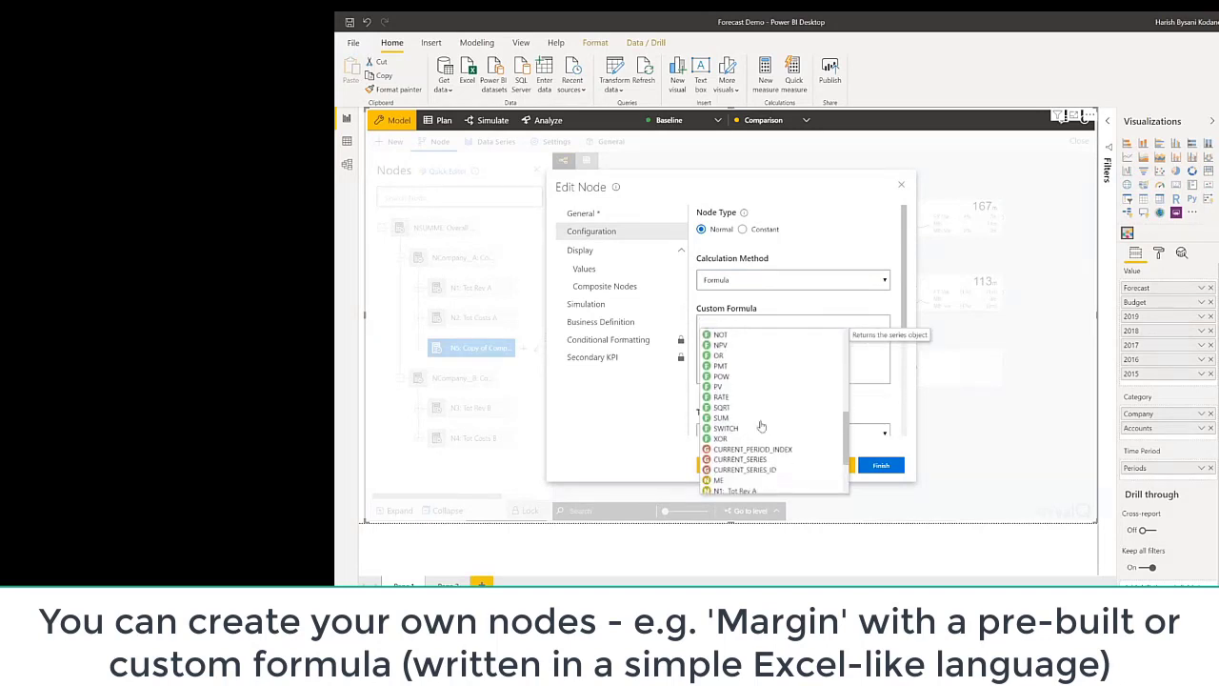
{"action": "scroll", "coordinate": [761, 426], "scroll_direction": "down", "scroll_amount": 3}
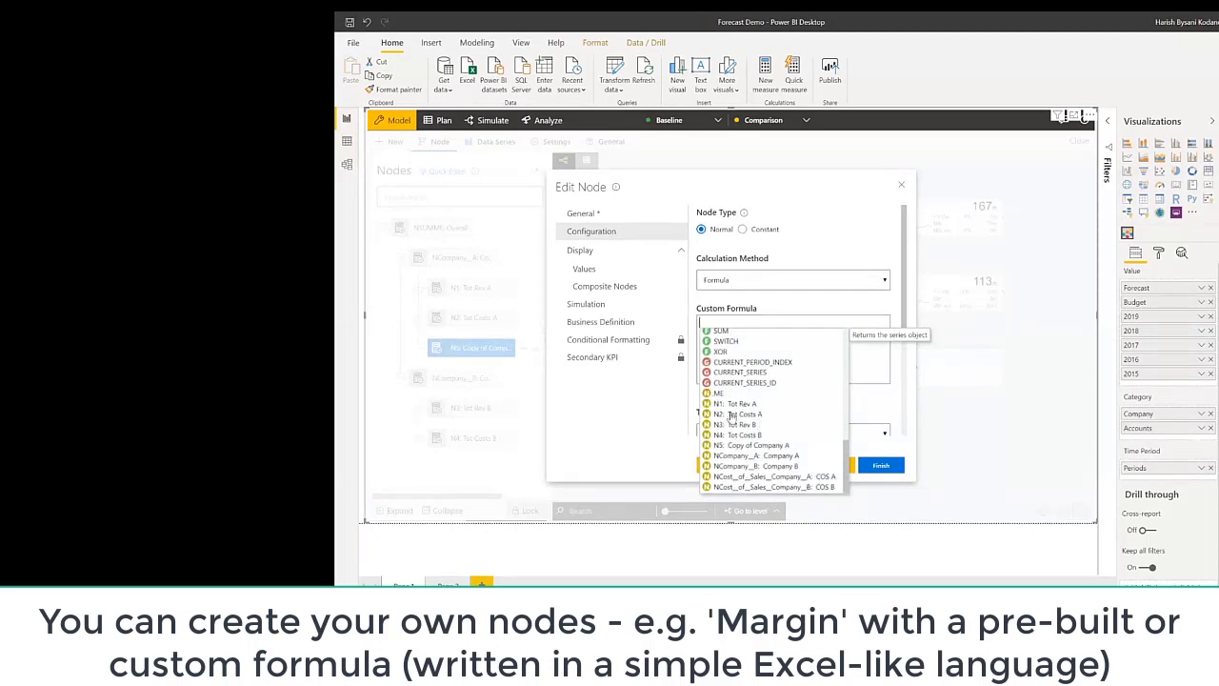
{"action": "scroll", "coordinate": [731, 416], "scroll_direction": "up", "scroll_amount": 13}
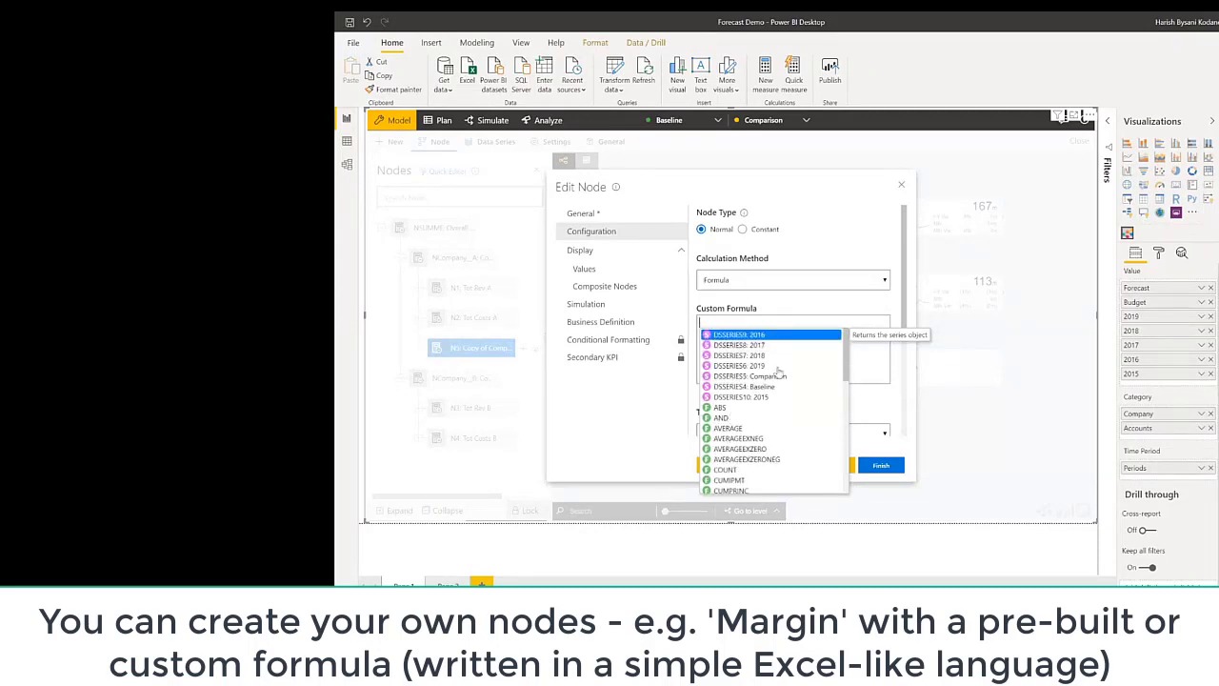
Step: Enter (N1-N2)/N1 as the node's custom formula
{"action": "left_click", "coordinate": [729, 325]}
{"action": "type", "text": "("}
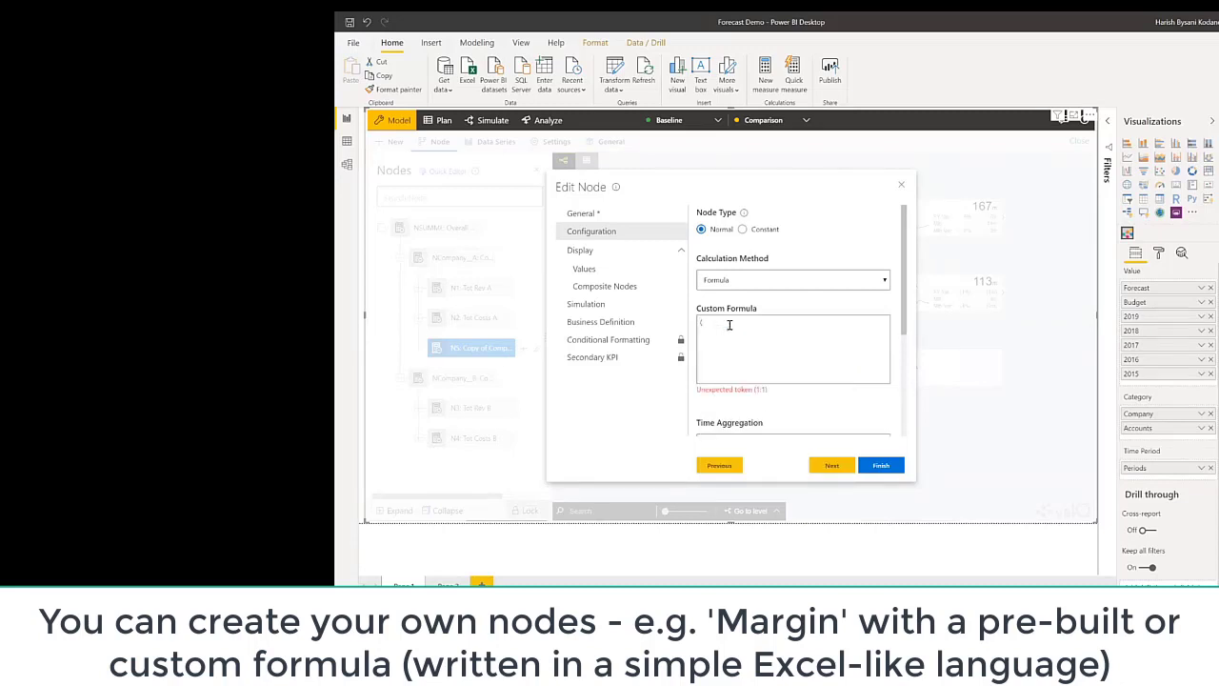
{"action": "type", "text": "N1"}
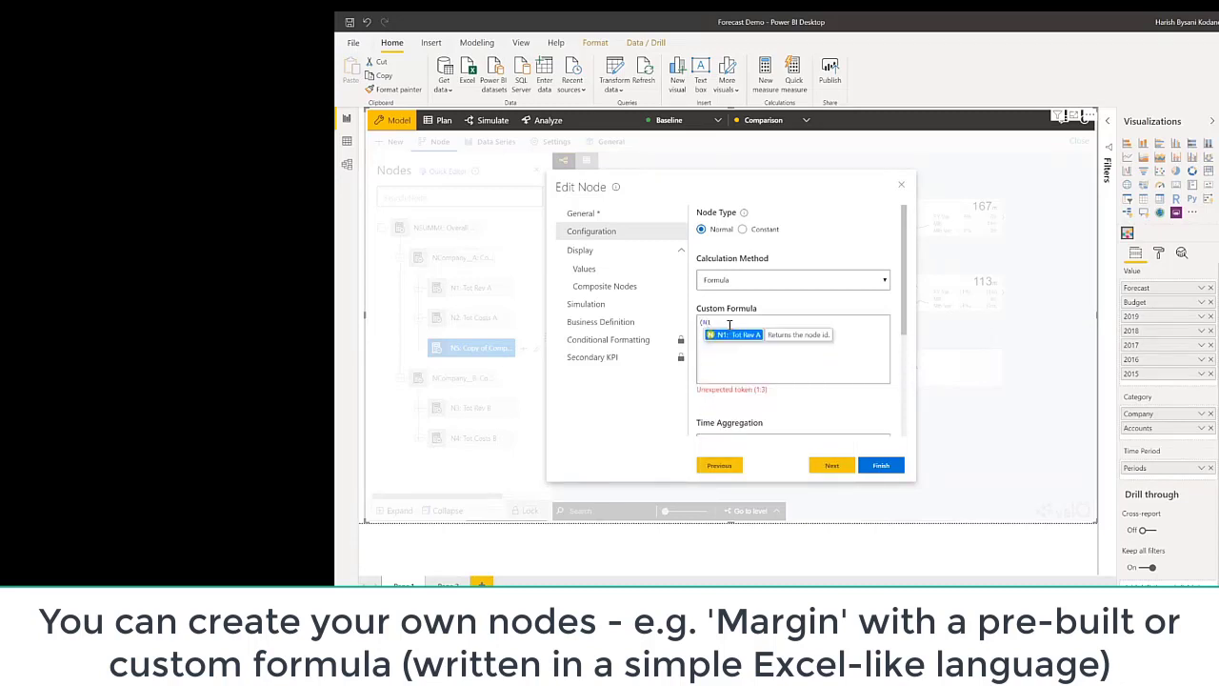
{"action": "type", "text": "-"}
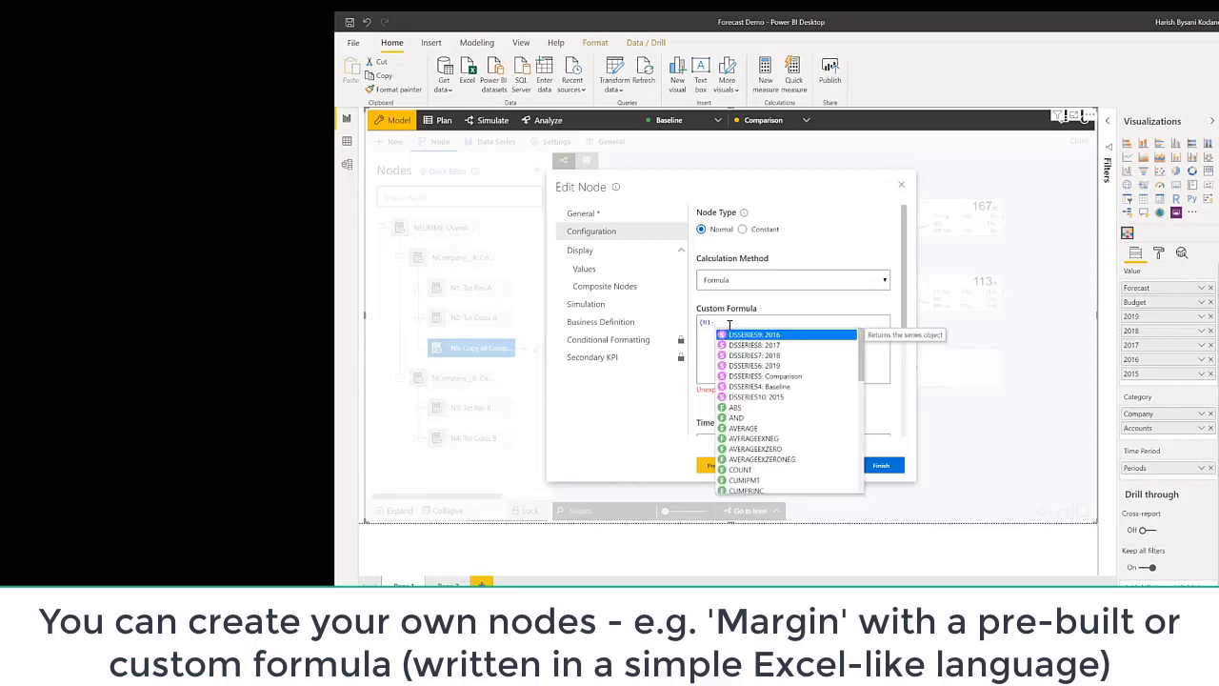
{"action": "type", "text": "N2)"}
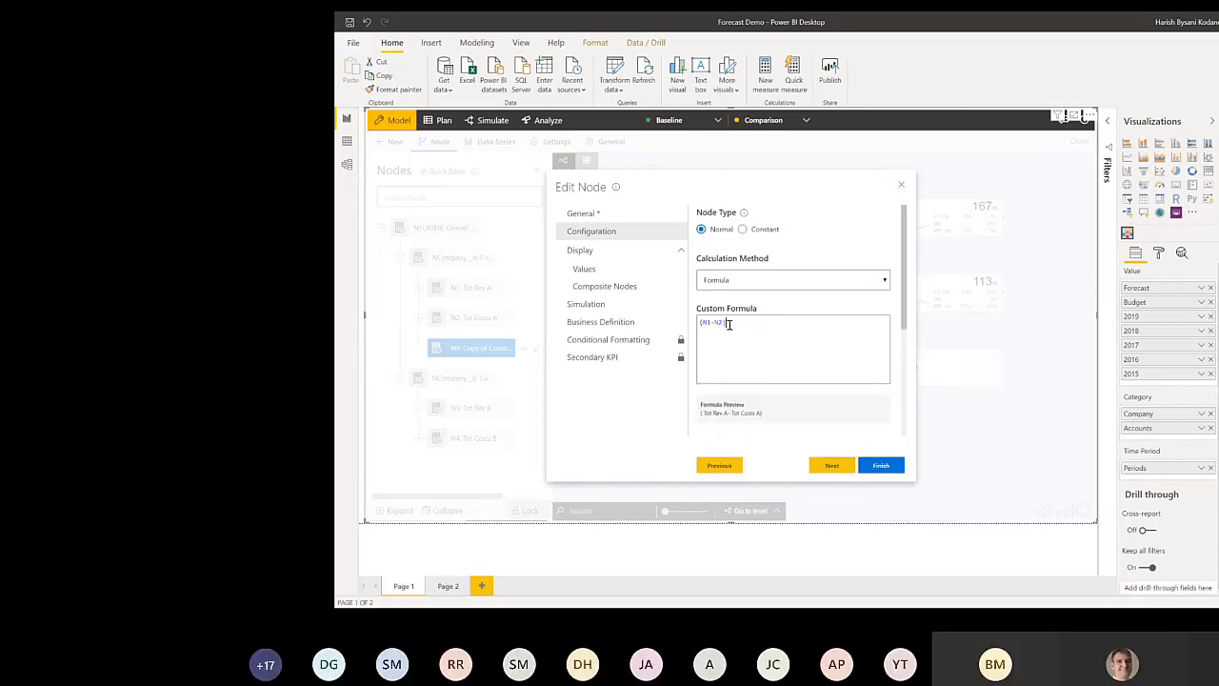
{"action": "type", "text": "/N1"}
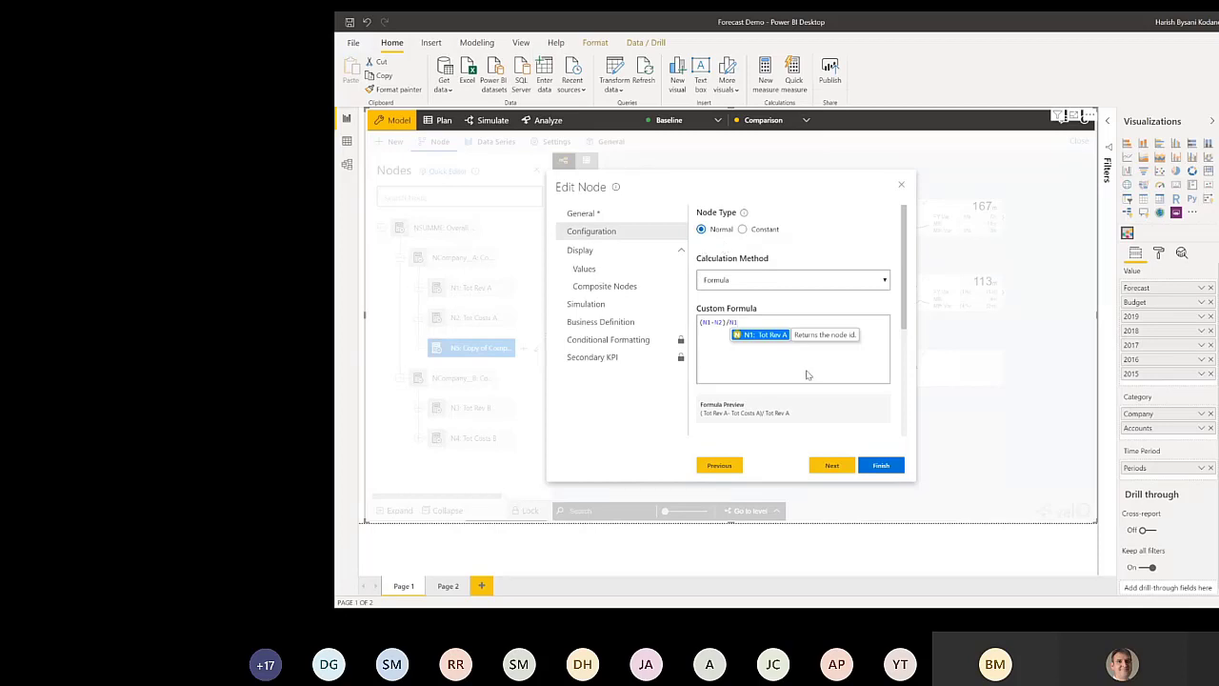
Step: Set the node's time aggregation to Formula
{"action": "scroll", "coordinate": [806, 372], "scroll_direction": "down", "scroll_amount": 2}
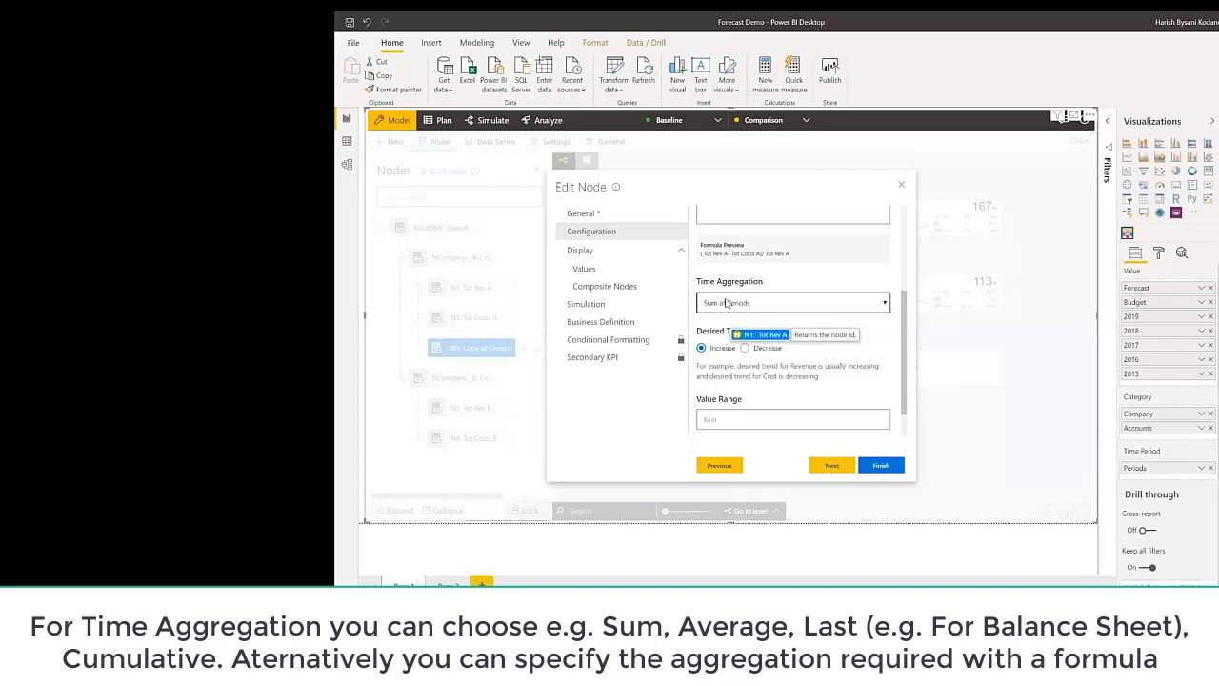
{"action": "left_click", "coordinate": [726, 303]}
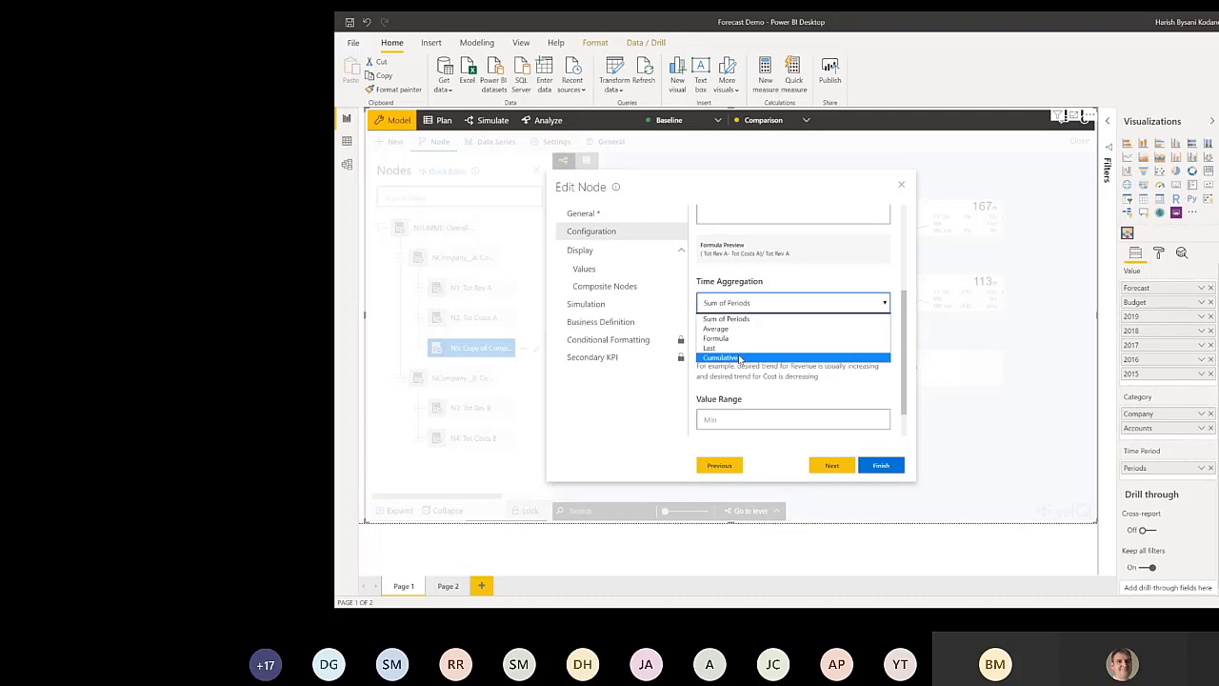
{"action": "left_click", "coordinate": [726, 338]}
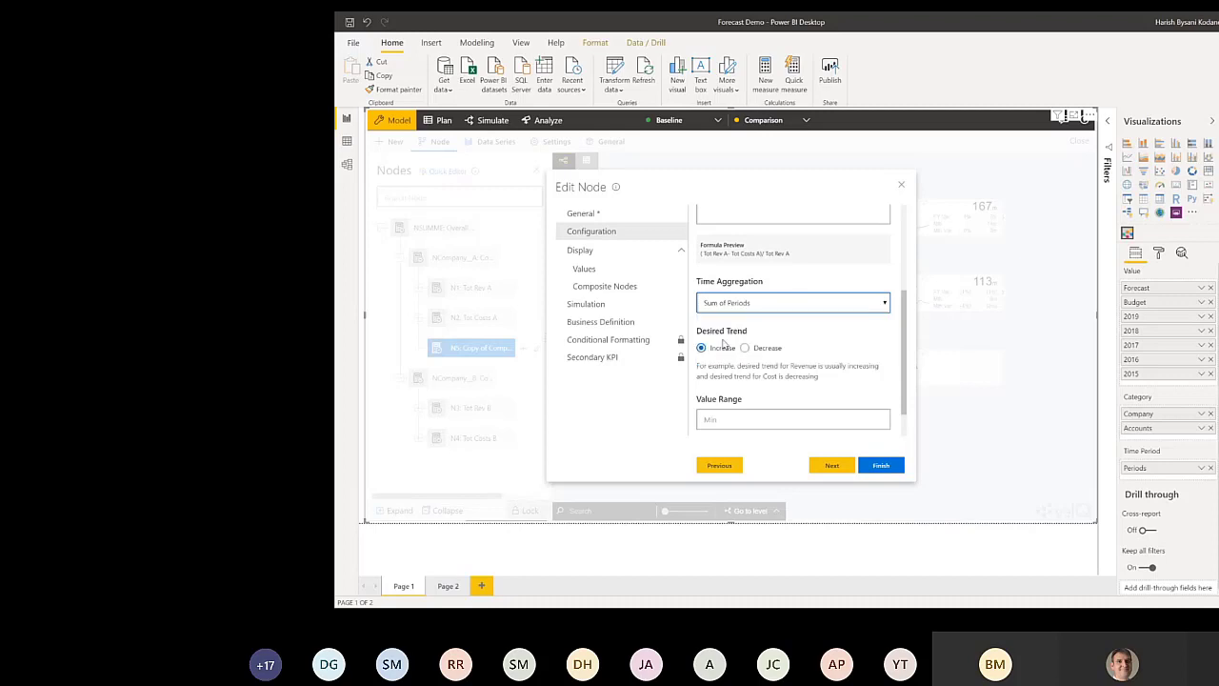
{"action": "scroll", "coordinate": [839, 367], "scroll_direction": "down", "scroll_amount": 1}
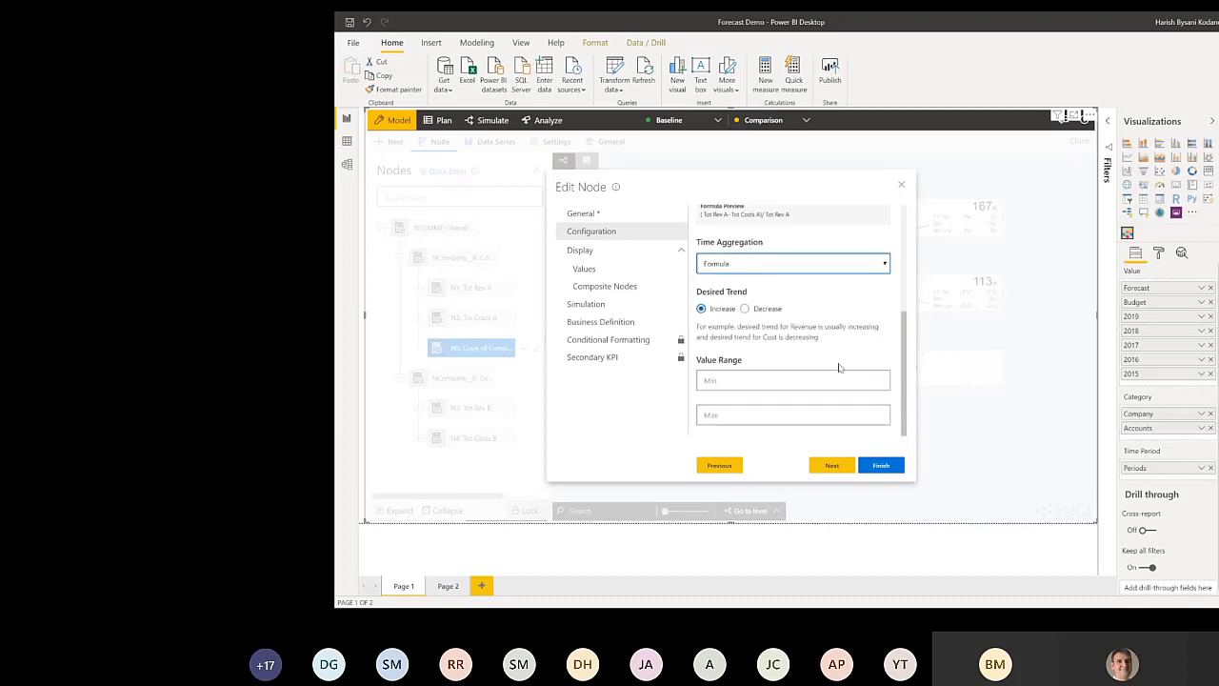
Step: Set the node's value scale to Pct with 0 decimal places and finish editing the node
{"action": "left_click", "coordinate": [584, 271]}
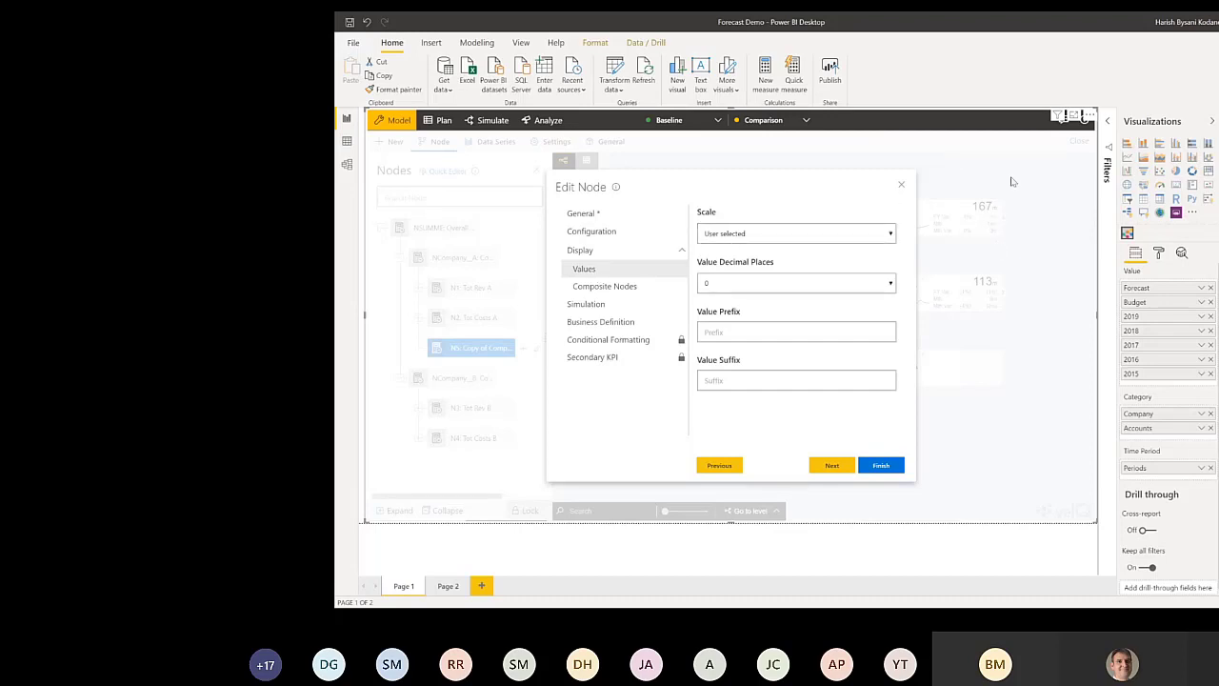
{"action": "left_click", "coordinate": [844, 235]}
{"action": "left_click", "coordinate": [725, 288]}
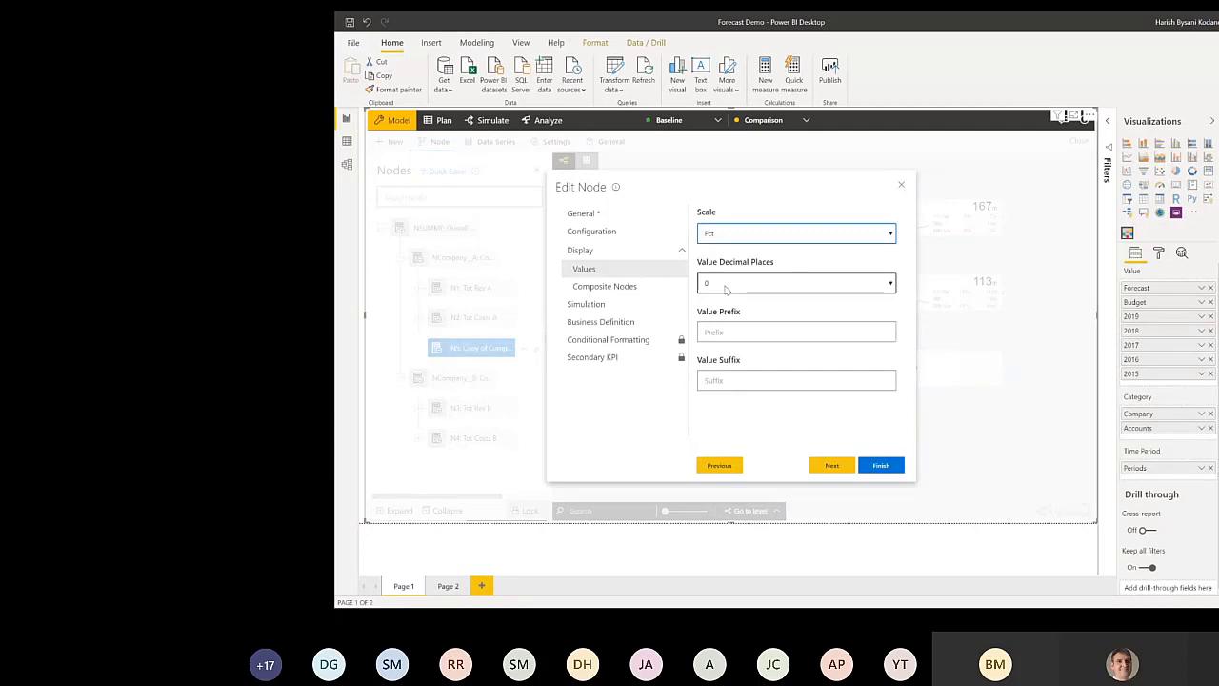
{"action": "left_click", "coordinate": [814, 287]}
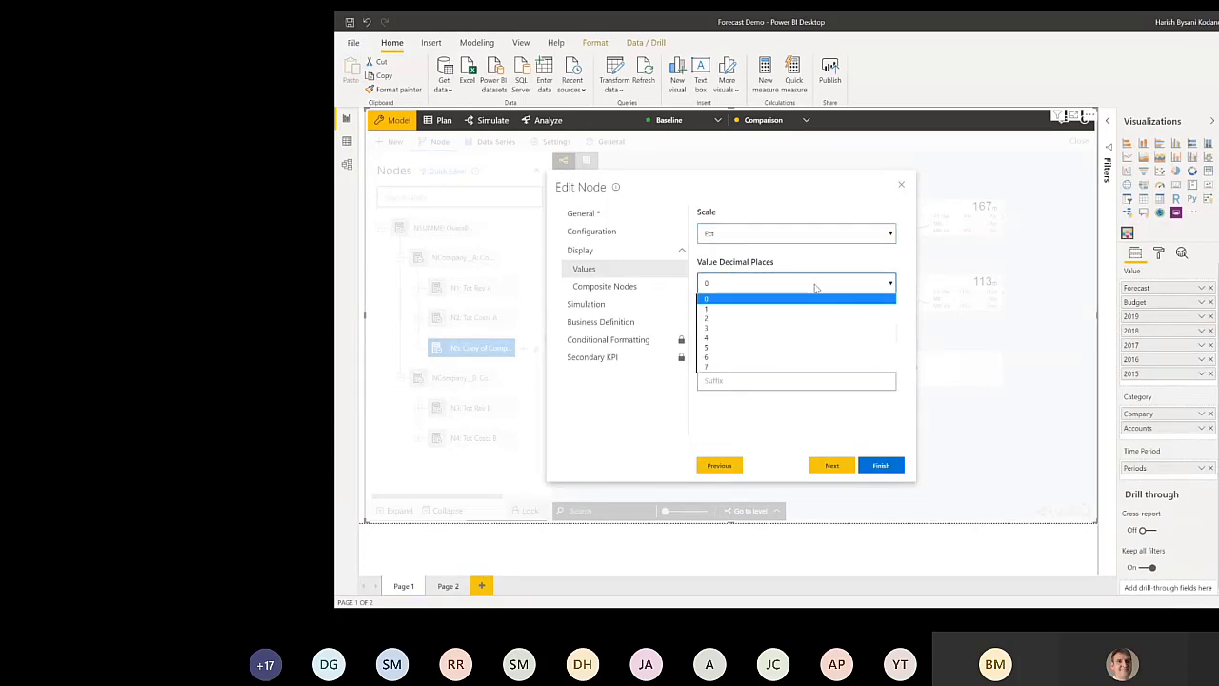
{"action": "left_click", "coordinate": [816, 286]}
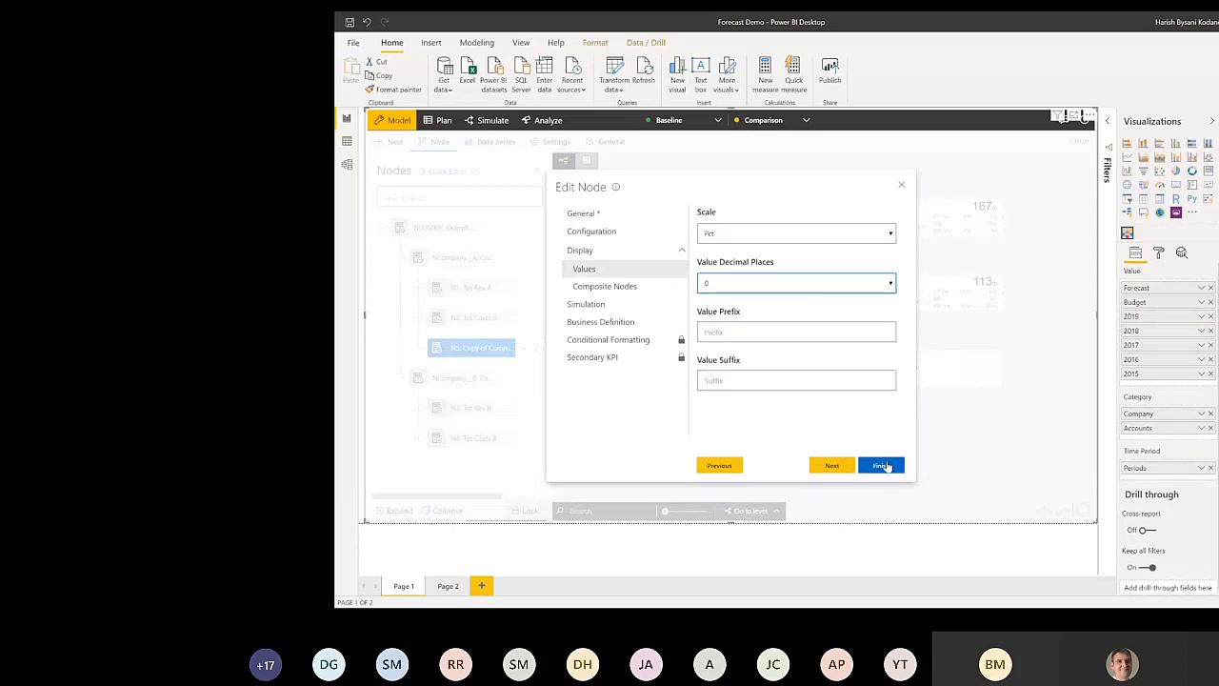
{"action": "left_click", "coordinate": [883, 466]}
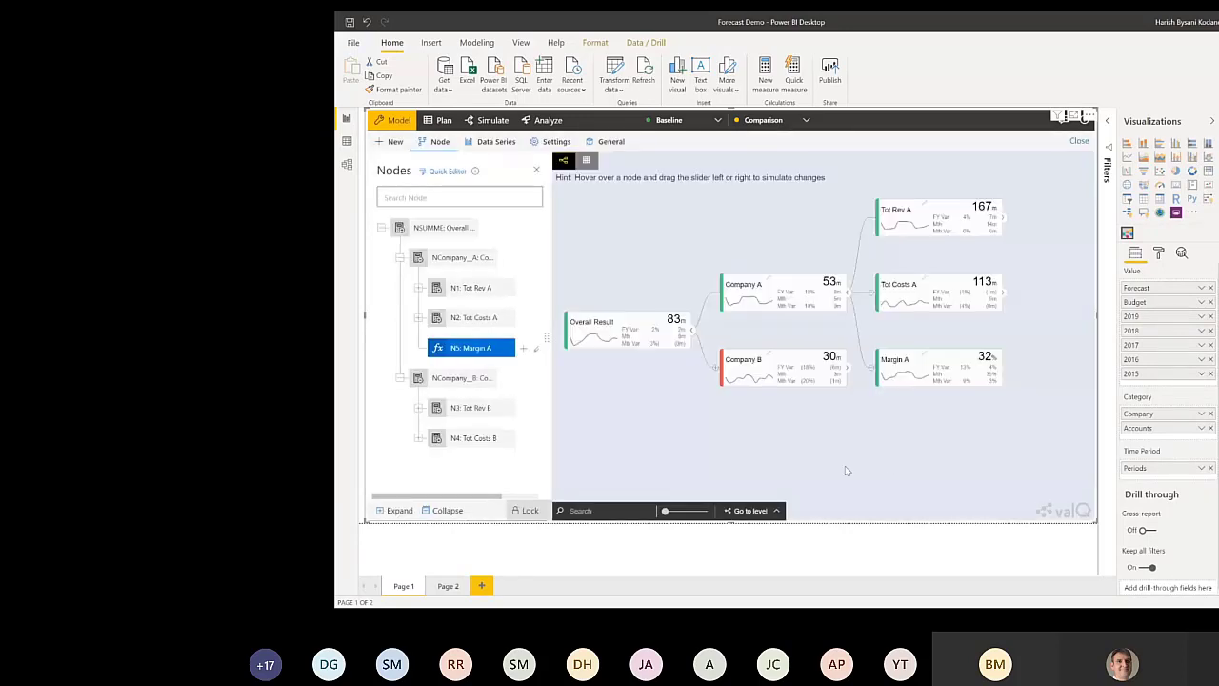
Step: Open the planning grid and lock the model to fix its node hierarchy
{"action": "mouse_move", "coordinate": [988, 366]}
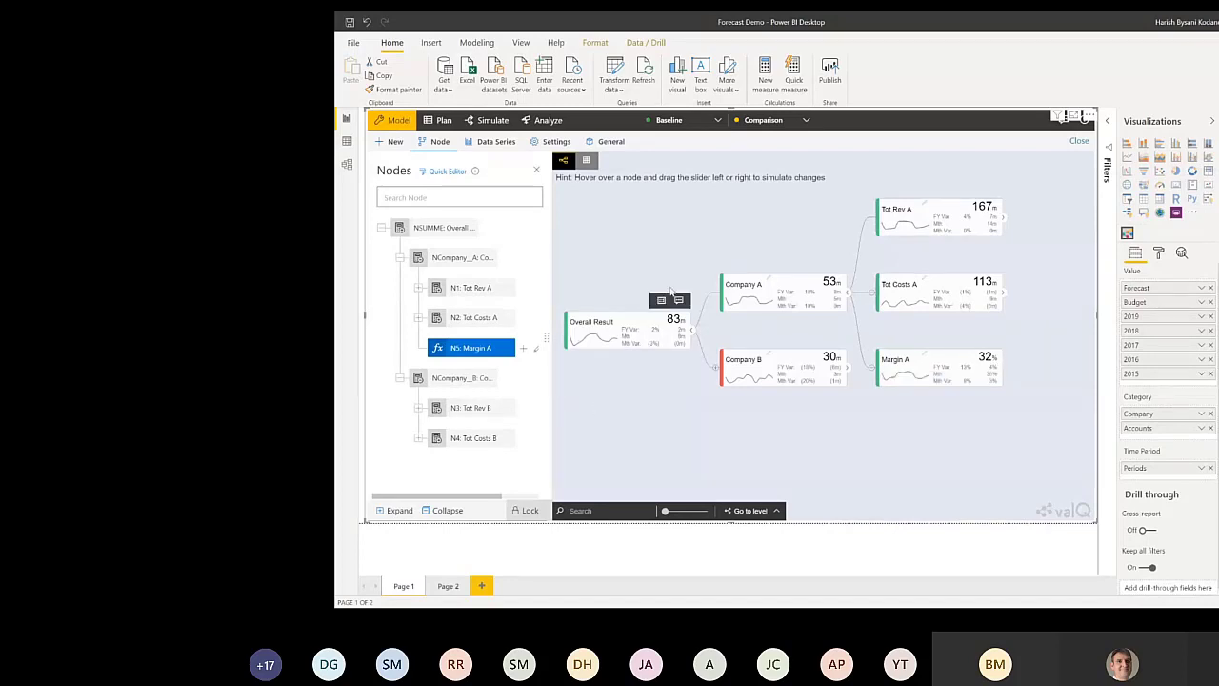
{"action": "mouse_move", "coordinate": [850, 301]}
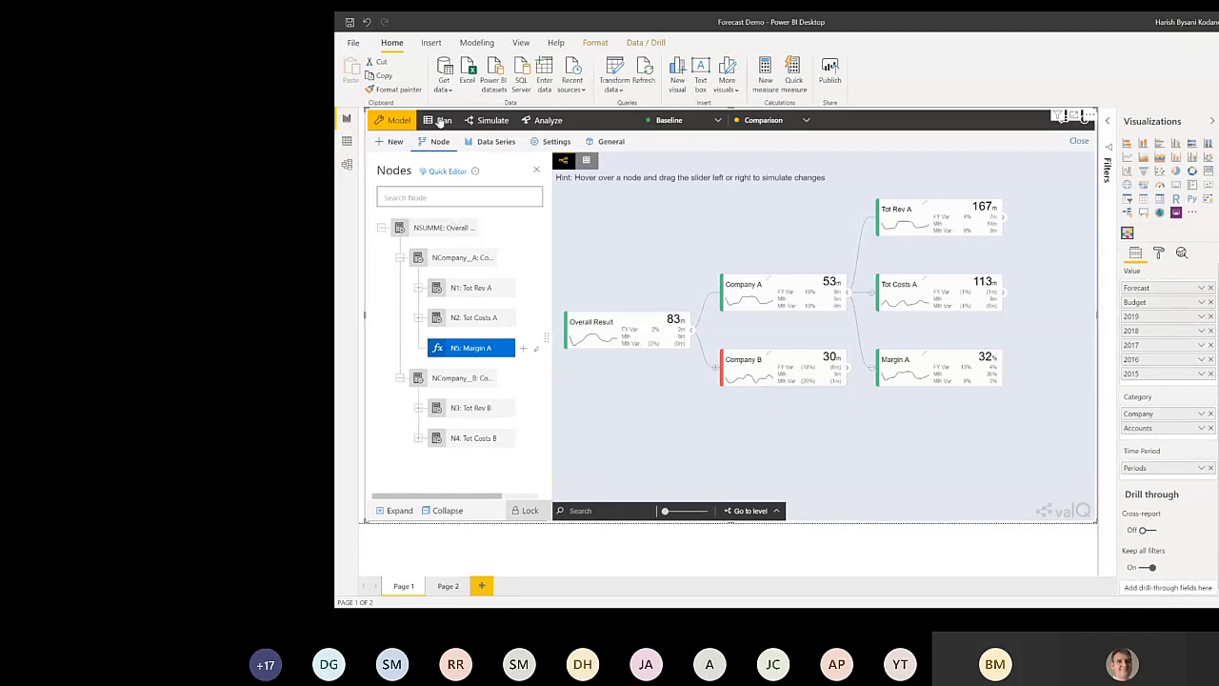
{"action": "left_click", "coordinate": [443, 120]}
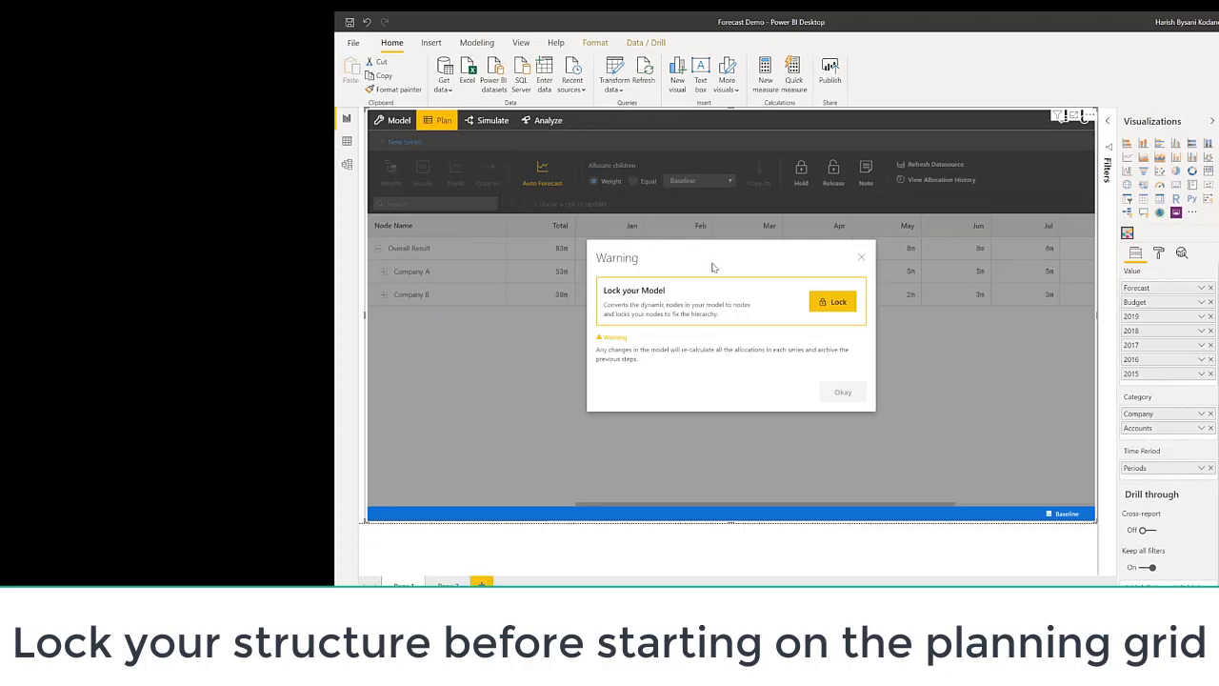
{"action": "left_click", "coordinate": [819, 303]}
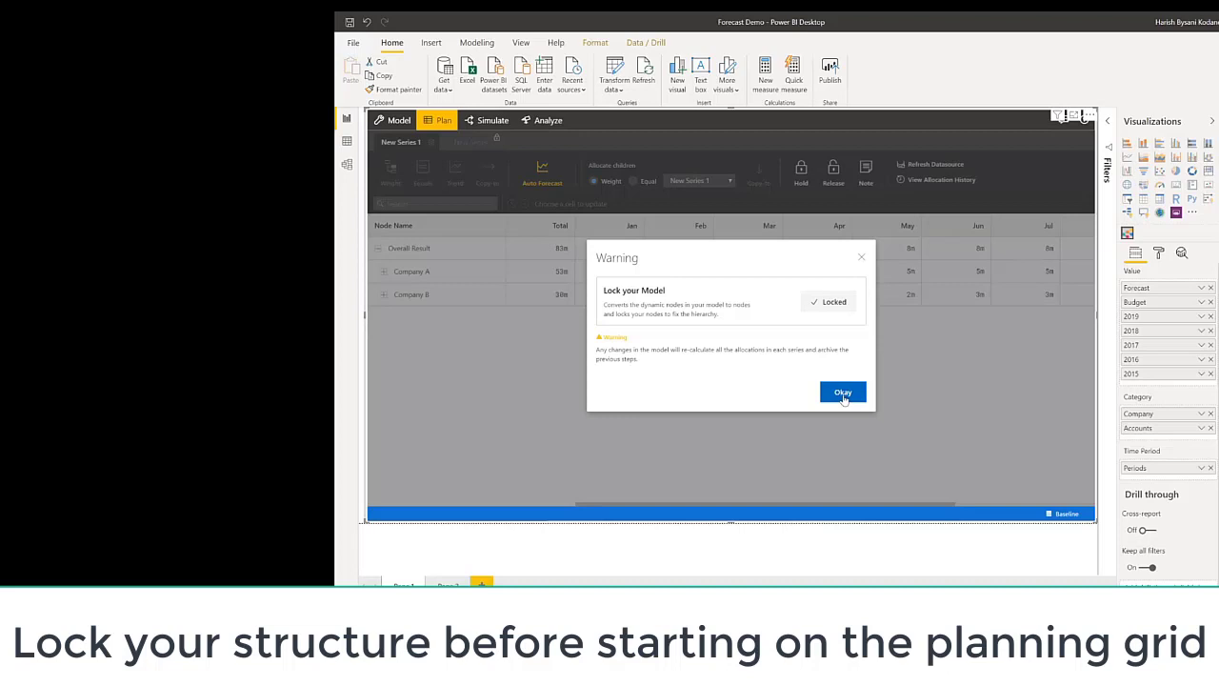
{"action": "left_click", "coordinate": [843, 395]}
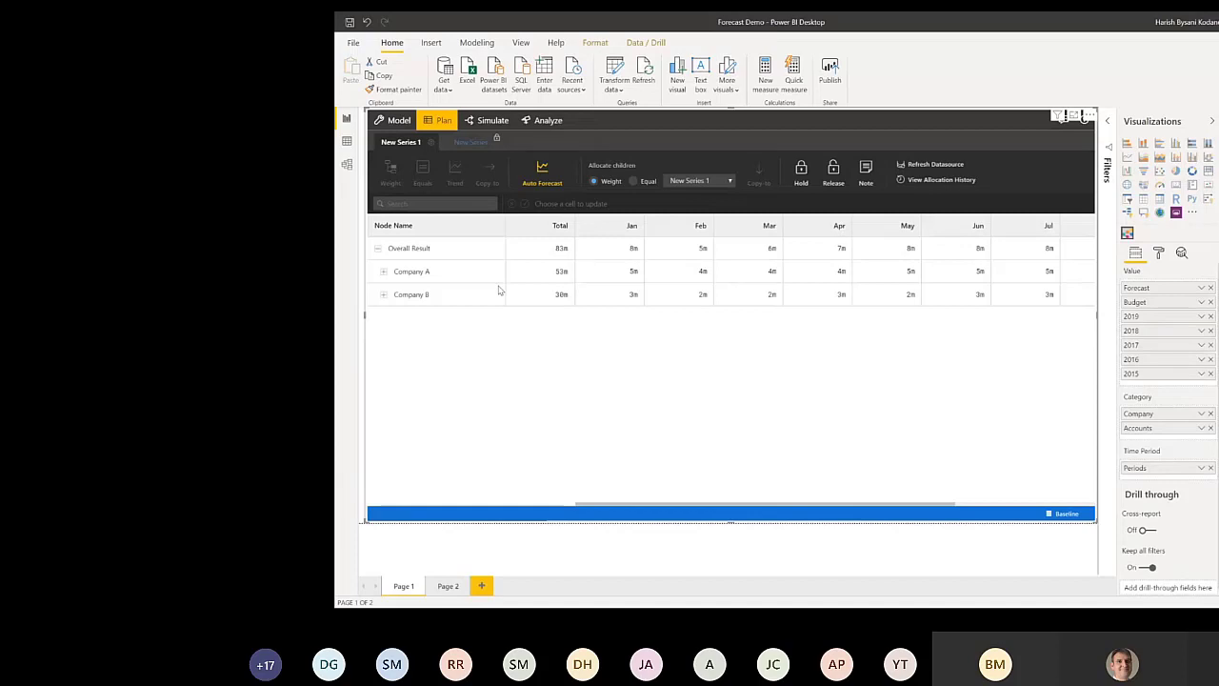
Step: Replace the default plan series with a new one named 2020 Fcst that starts from Empty Series
{"action": "left_click", "coordinate": [430, 141]}
{"action": "left_click", "coordinate": [463, 200]}
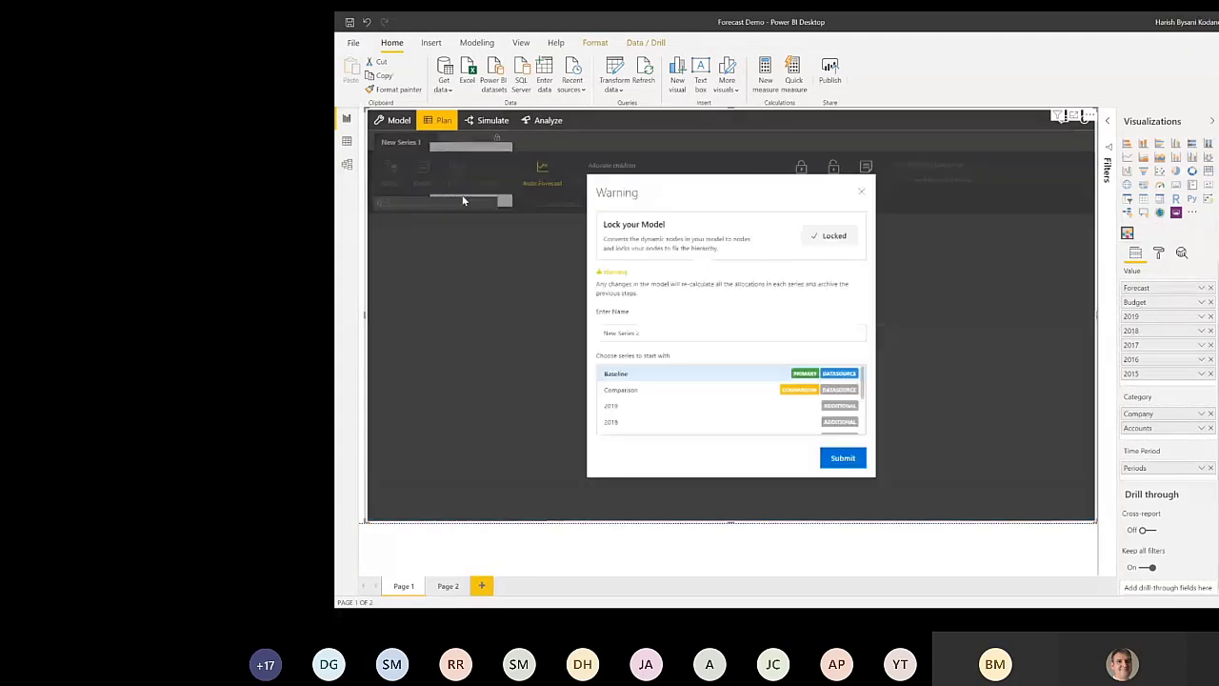
{"action": "left_click_drag", "start_coordinate": [667, 335], "coordinate": [560, 332]}
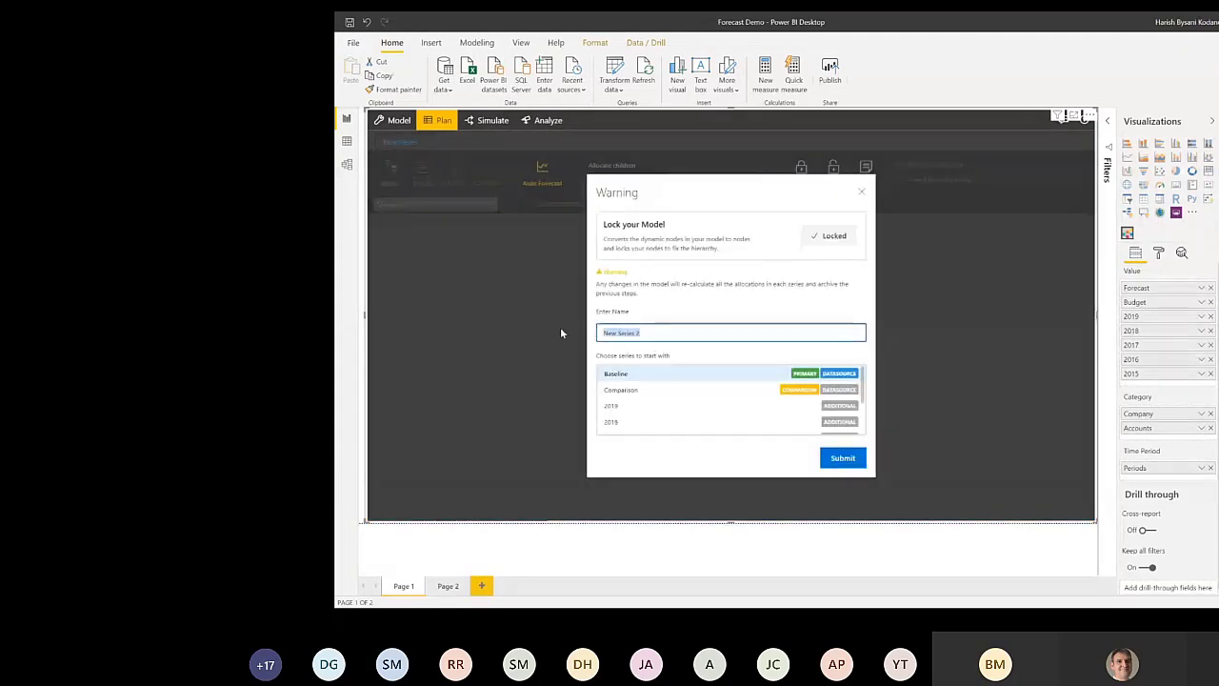
{"action": "type", "text": "2020 Fo"}
{"action": "scroll", "coordinate": [718, 411], "scroll_direction": "down", "scroll_amount": 2}
{"action": "scroll", "coordinate": [718, 411], "scroll_direction": "up", "scroll_amount": 2}
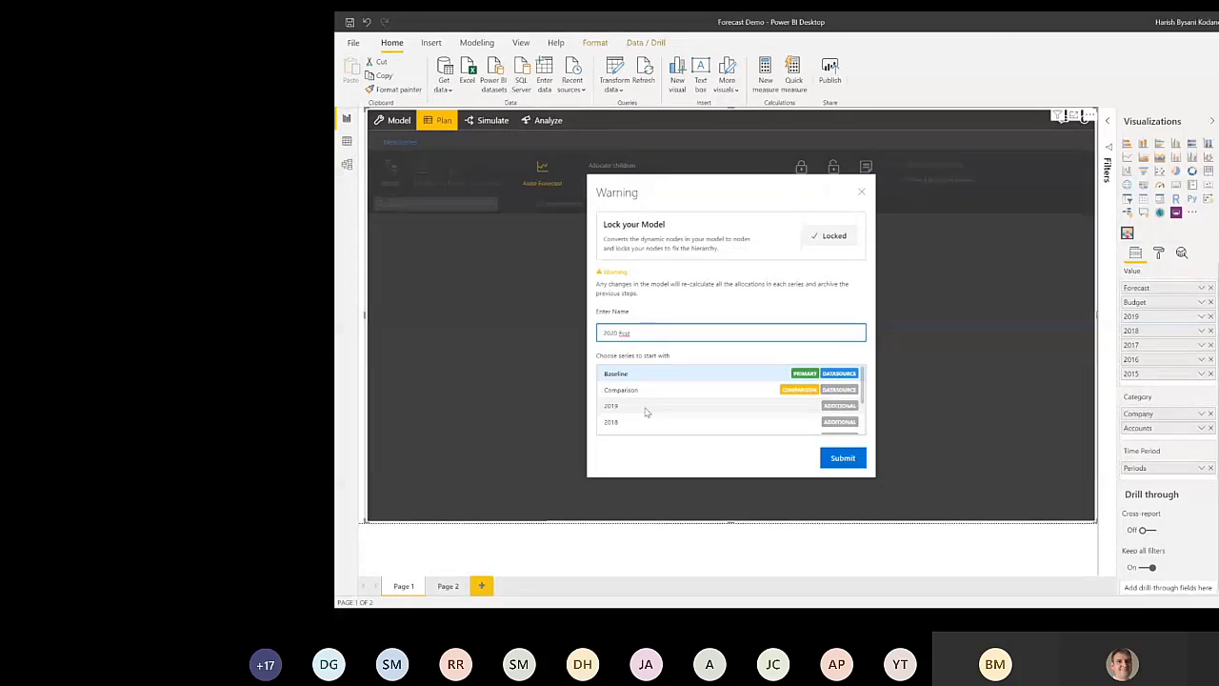
{"action": "scroll", "coordinate": [645, 411], "scroll_direction": "down", "scroll_amount": 3}
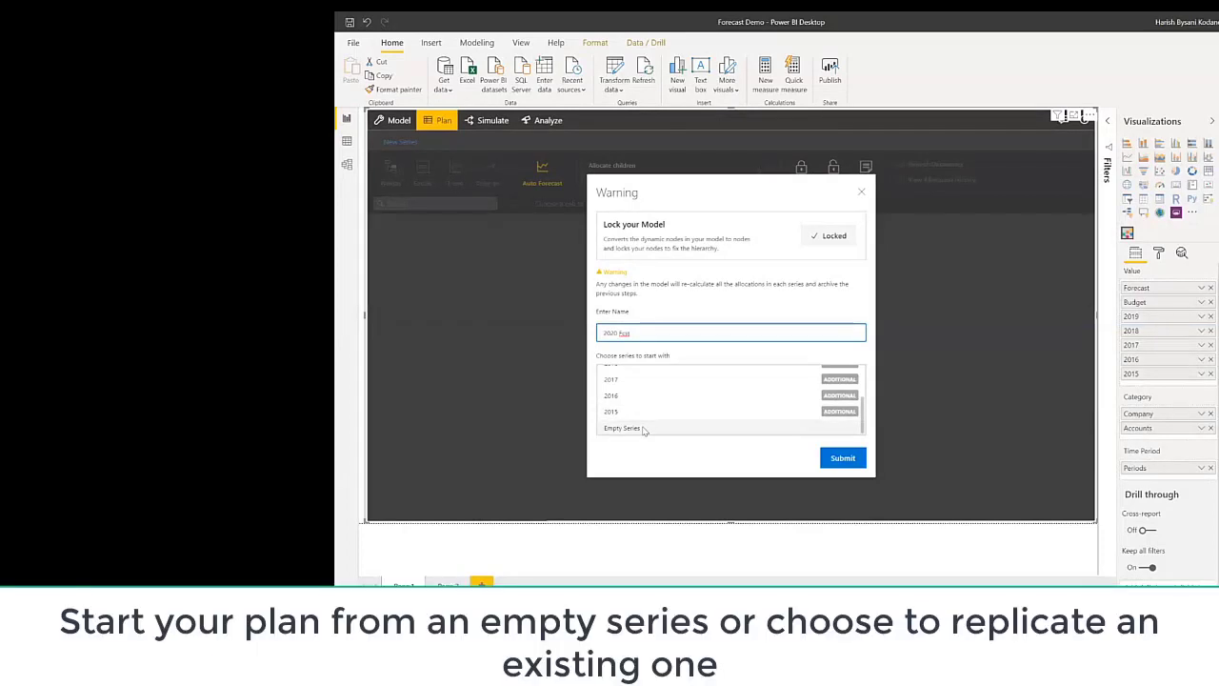
{"action": "left_click", "coordinate": [644, 431]}
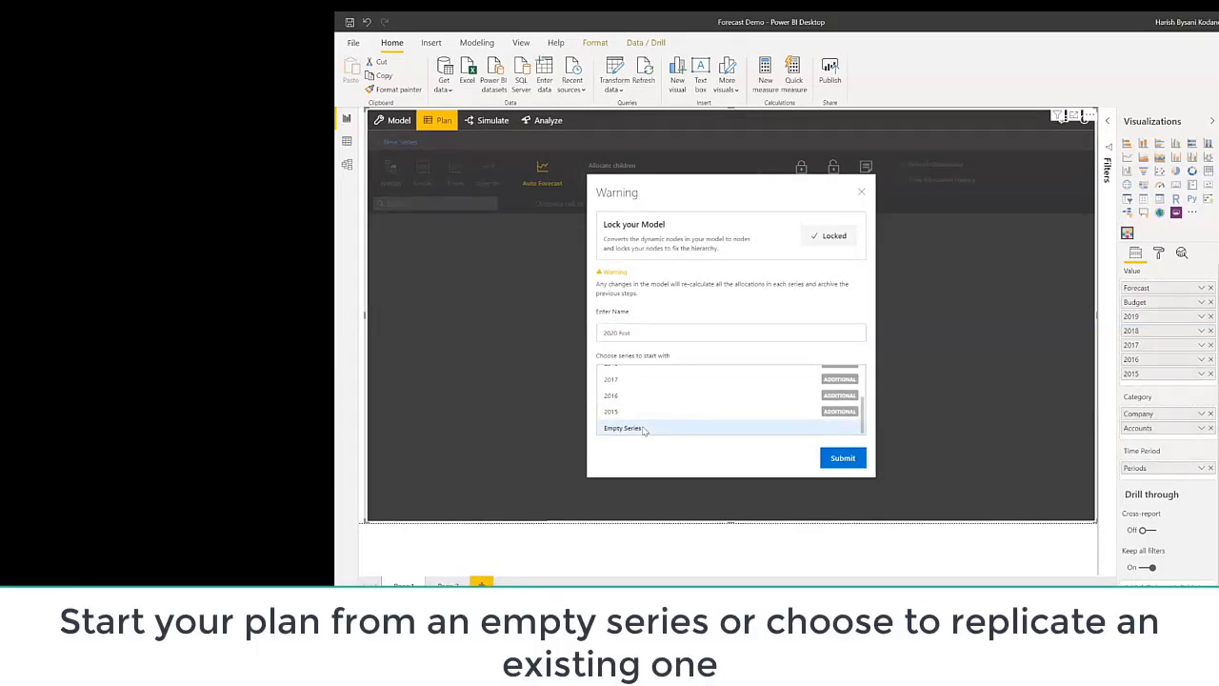
{"action": "left_click", "coordinate": [831, 459]}
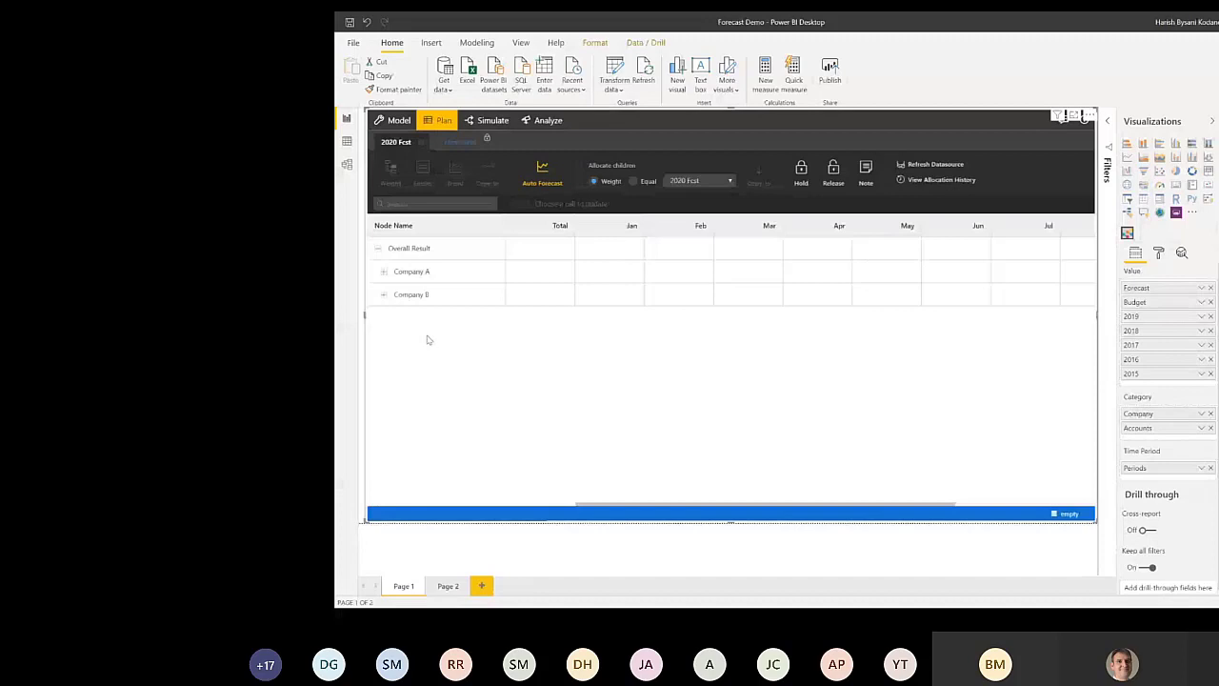
Step: Set up an auto forecast for Overall Result based on the 2019, 2018 and 2017 data series, and check the advanced options
{"action": "left_click", "coordinate": [419, 255]}
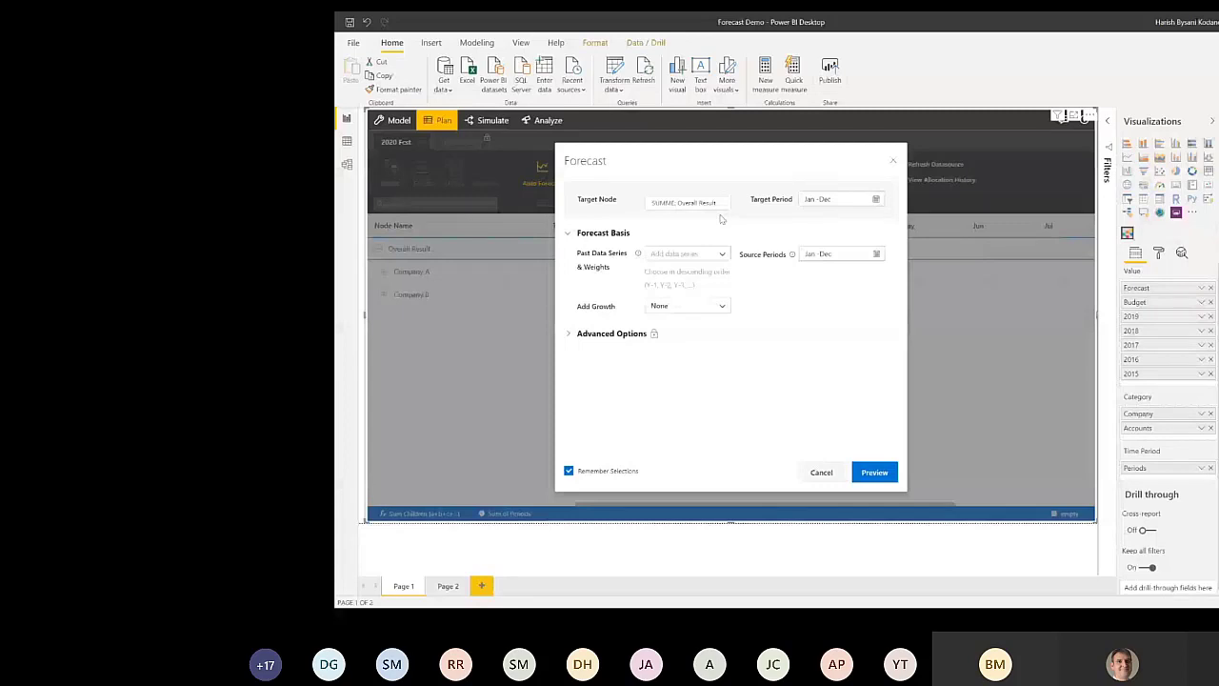
{"action": "left_click", "coordinate": [694, 256]}
{"action": "left_click", "coordinate": [659, 330]}
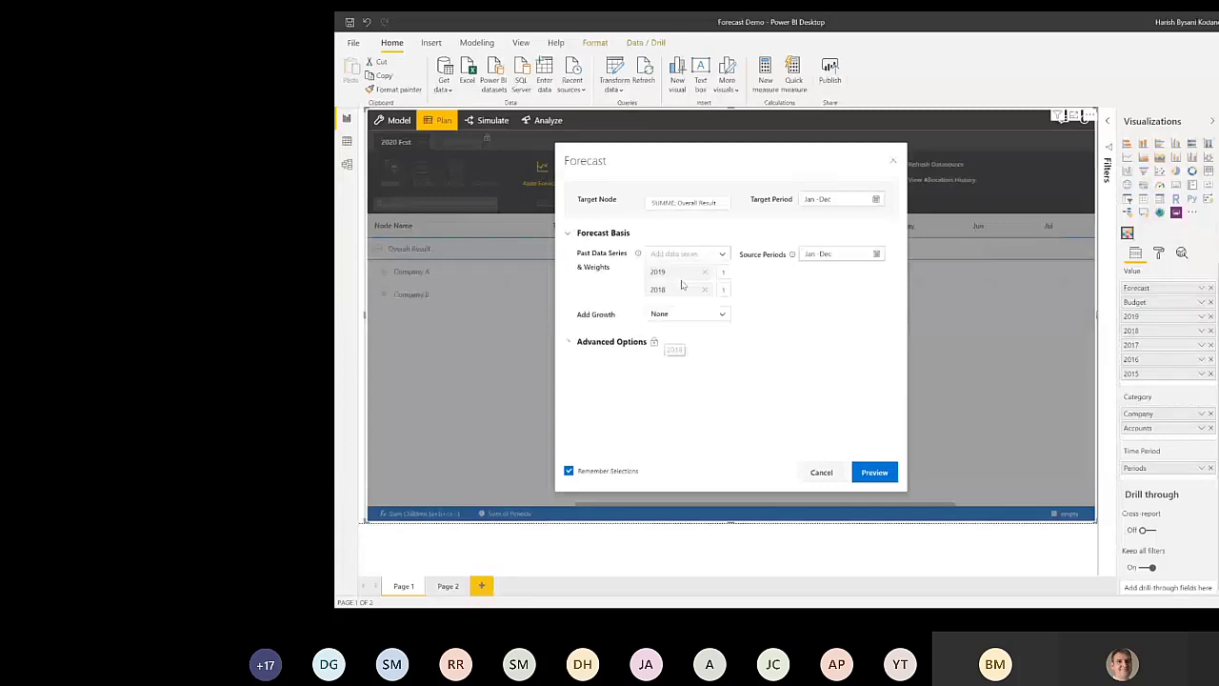
{"action": "left_click", "coordinate": [693, 254]}
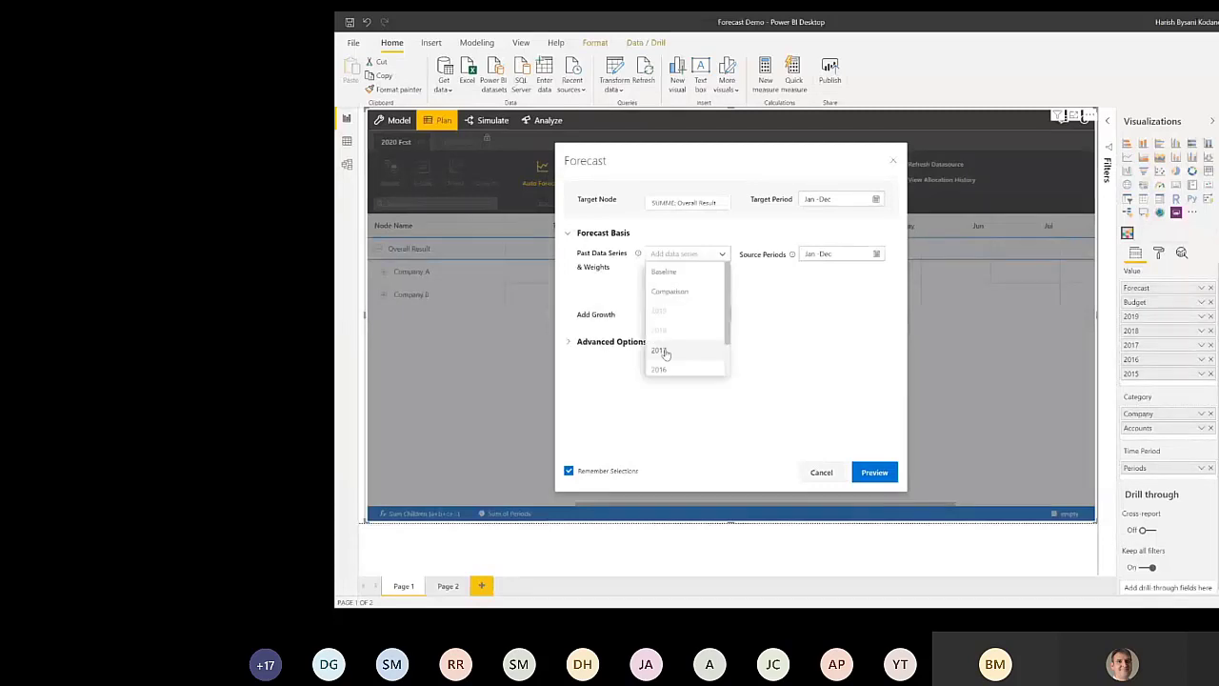
{"action": "left_click", "coordinate": [665, 353]}
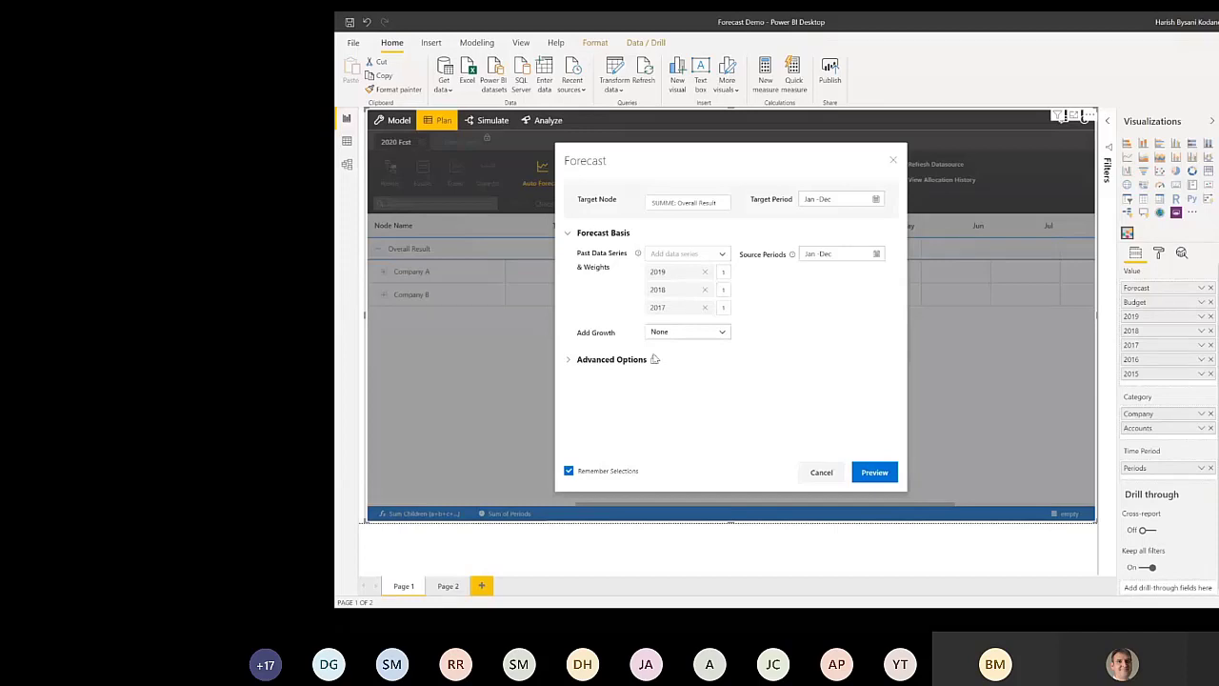
{"action": "left_click", "coordinate": [654, 359]}
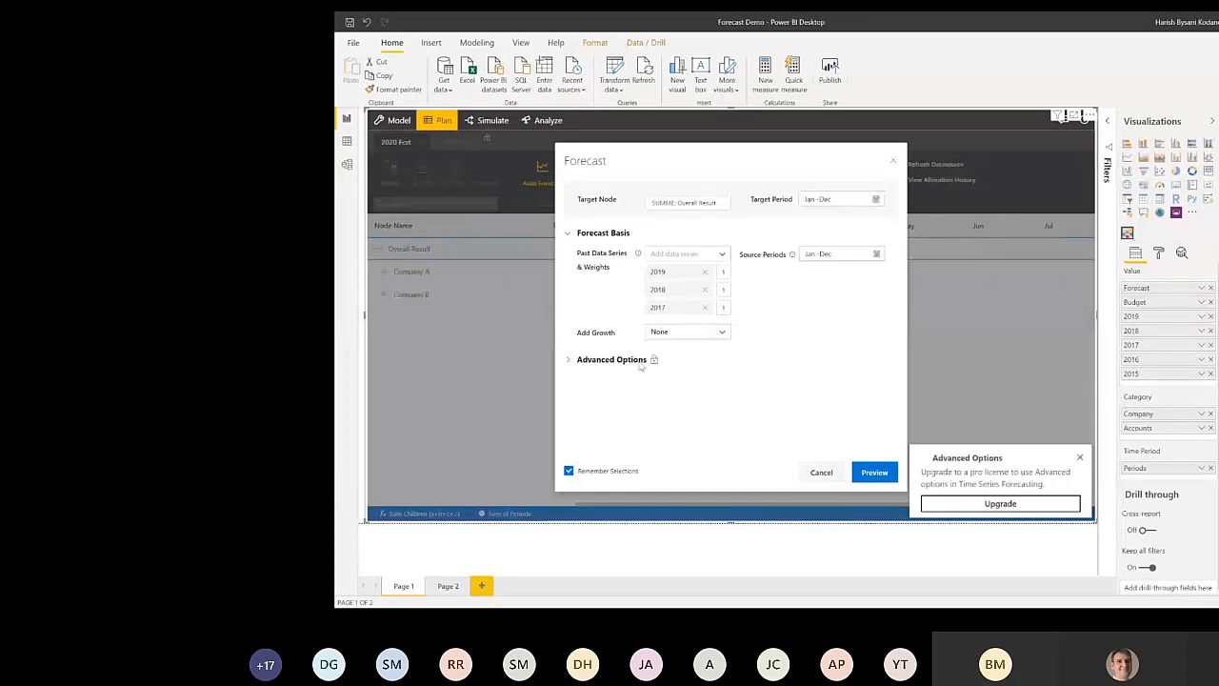
{"action": "mouse_move", "coordinate": [654, 366]}
Step: Preview the forecast, choose the Optimized variant and apply it to the 2020 Fcst series
{"action": "left_click", "coordinate": [873, 473]}
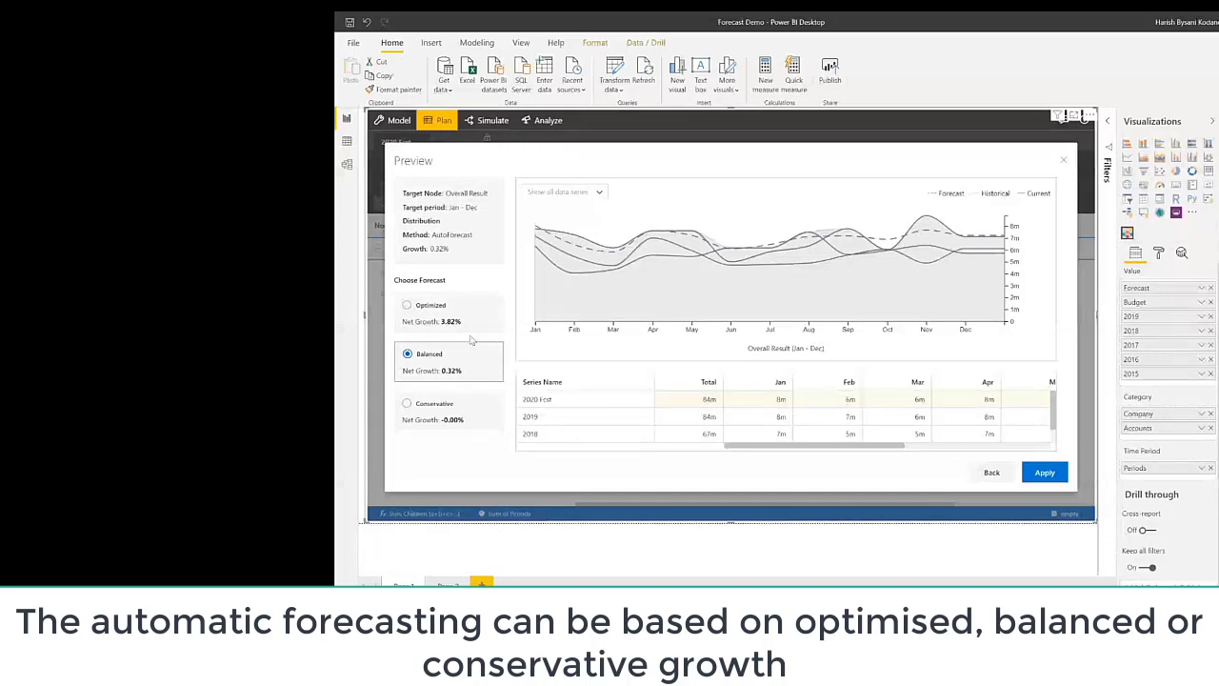
{"action": "left_click", "coordinate": [433, 321]}
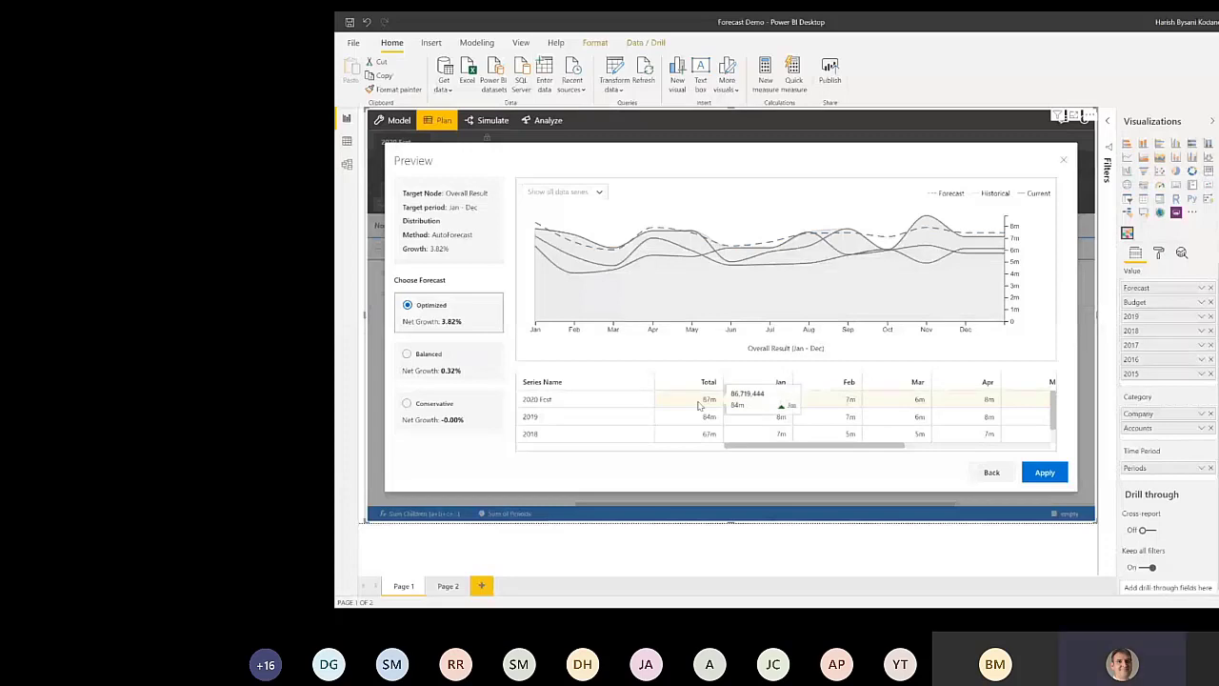
{"action": "left_click", "coordinate": [1042, 473]}
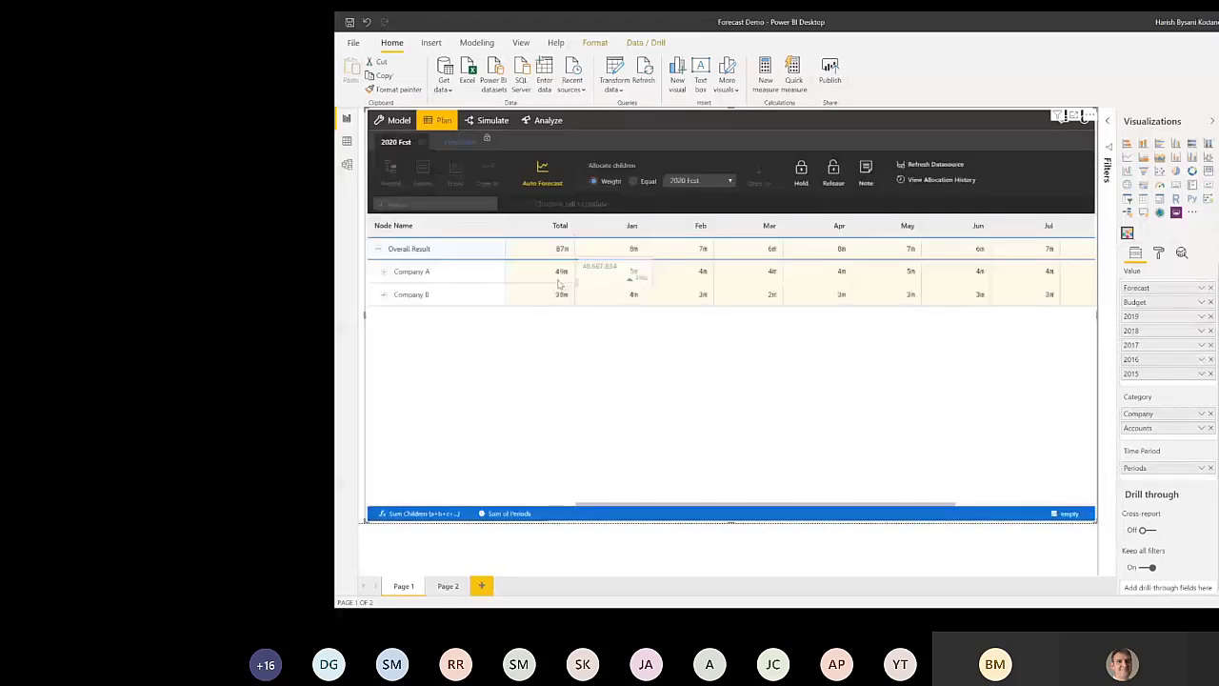
Step: Examine the forecast totals of Company B, Company A and Overall Result in the planning grid
{"action": "left_click", "coordinate": [559, 295]}
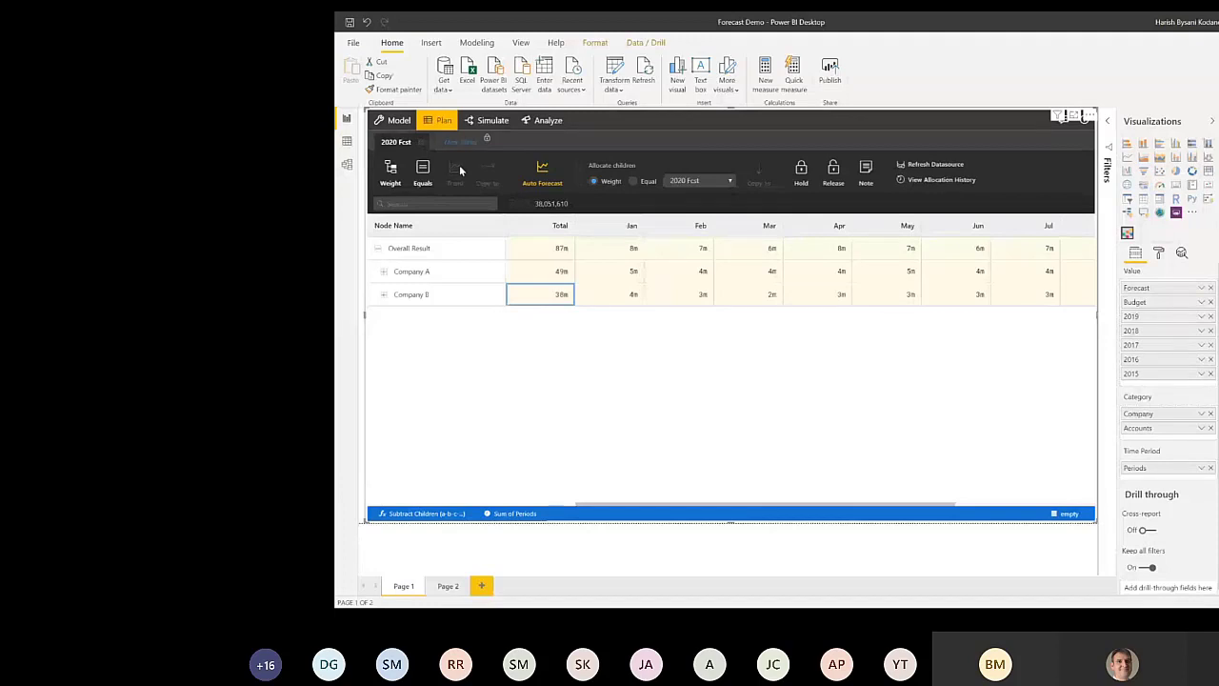
{"action": "left_click", "coordinate": [538, 271]}
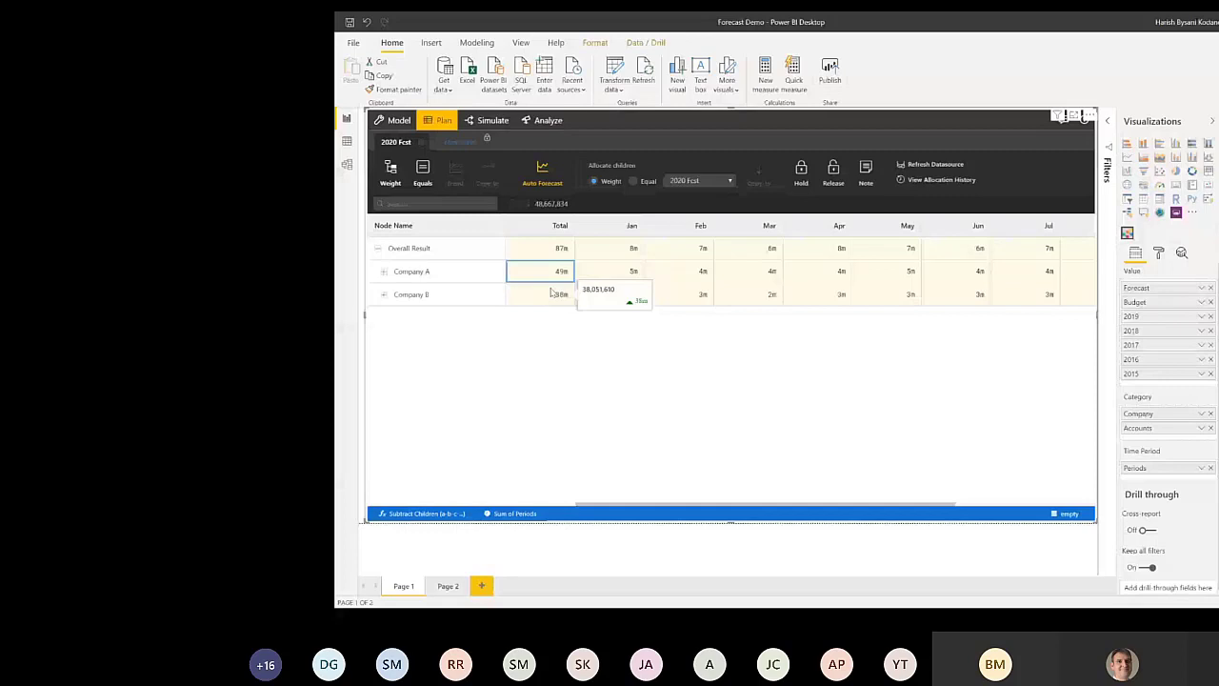
{"action": "left_click", "coordinate": [563, 247]}
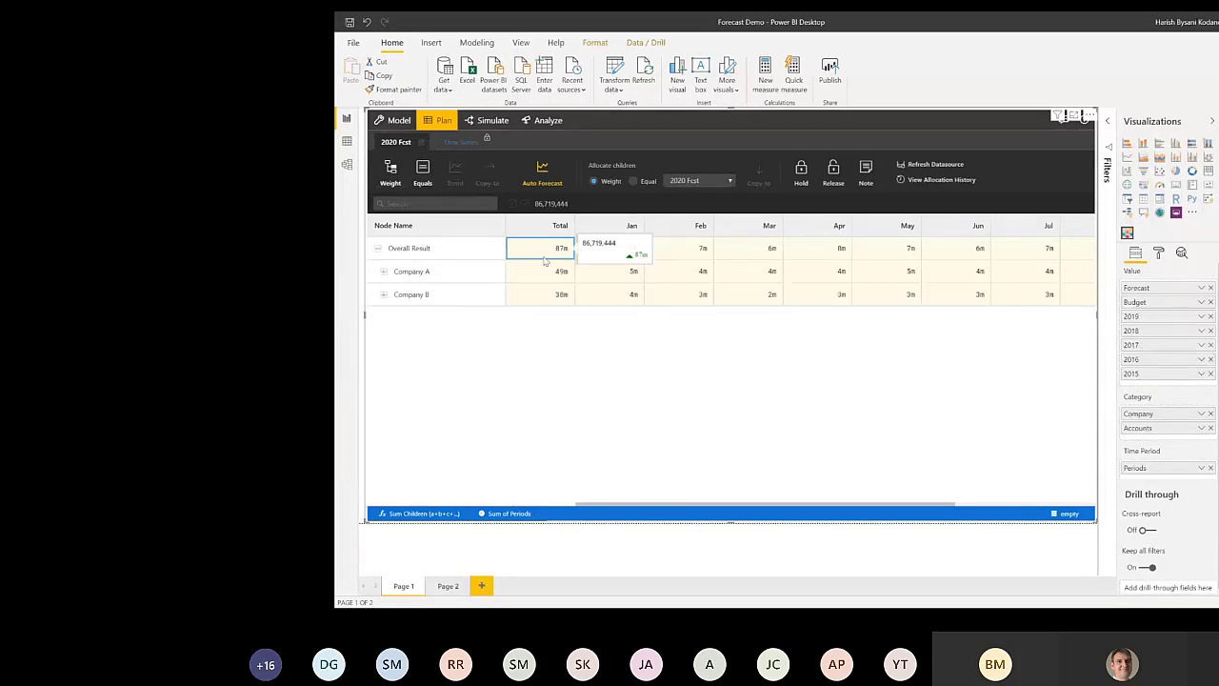
Step: Set the simulation's value display to thousands (0k) and return to the planning grid
{"action": "left_click", "coordinate": [486, 130]}
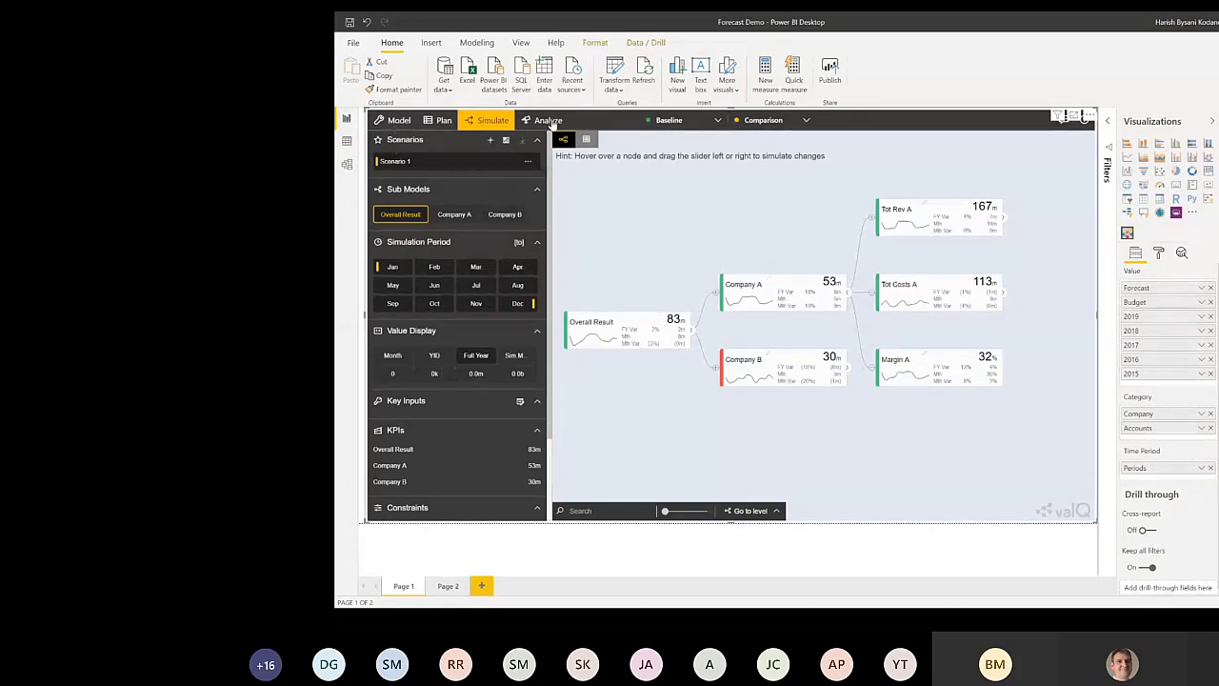
{"action": "left_click", "coordinate": [438, 374]}
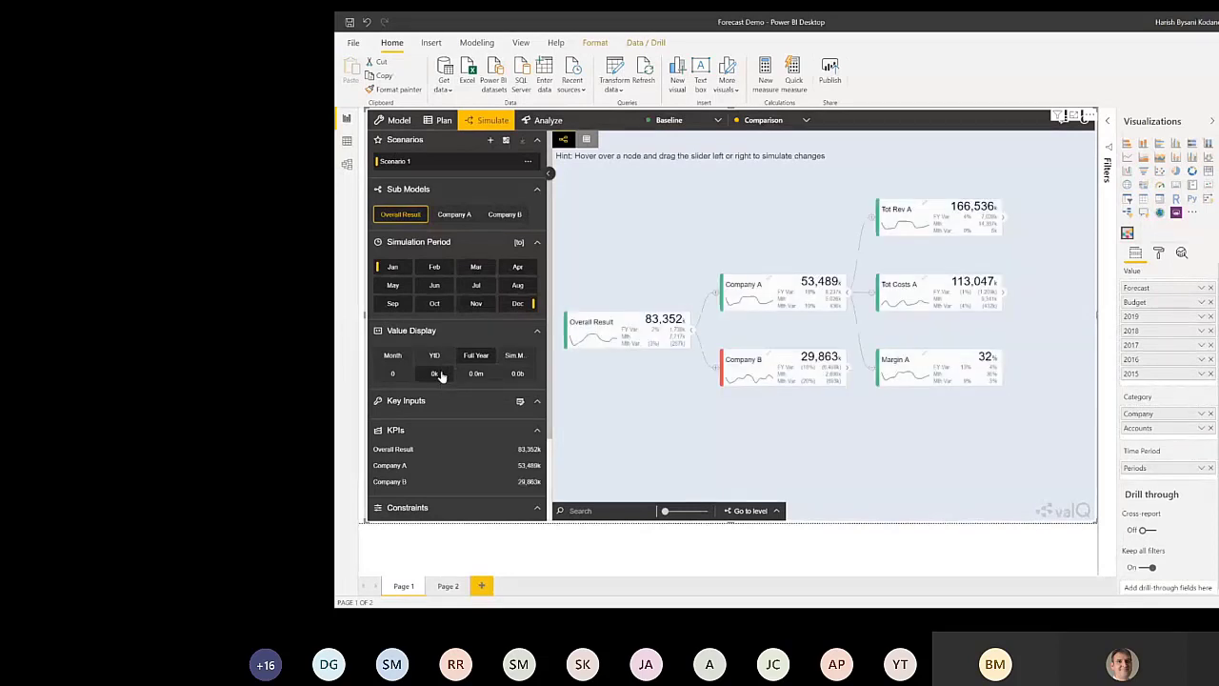
{"action": "left_click", "coordinate": [444, 122]}
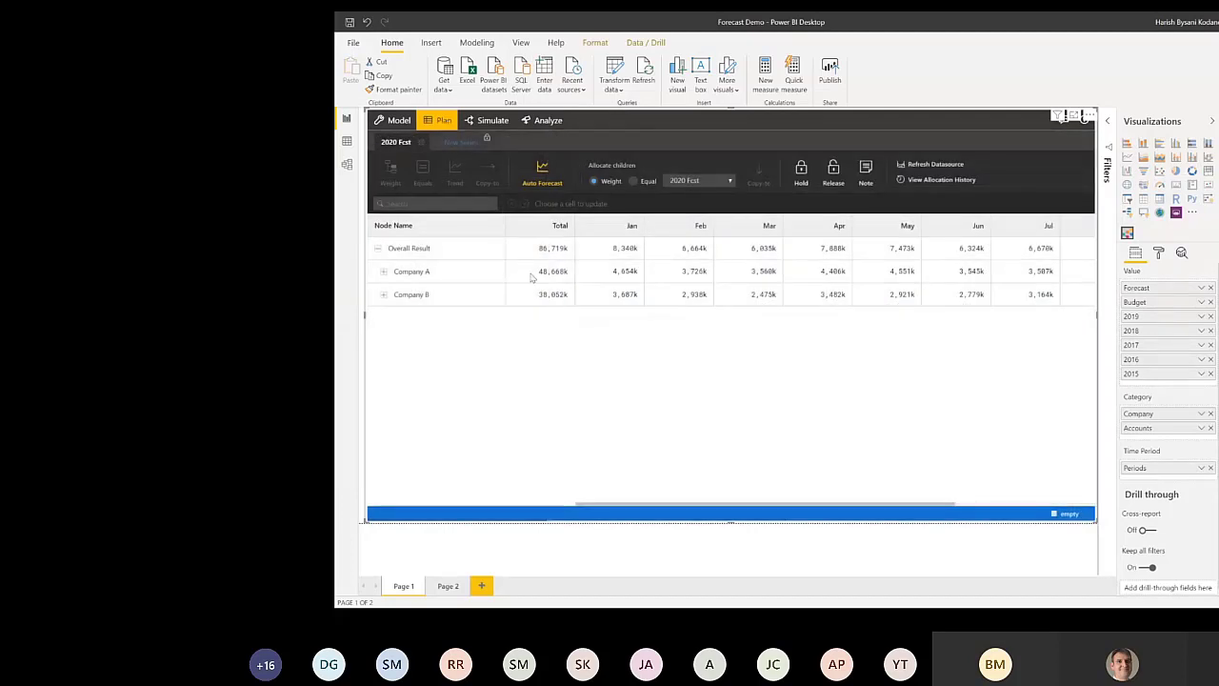
Step: Expand Company B and Company A in the planning grid and inspect the totals of Tot Costs A and Company B
{"action": "left_click", "coordinate": [385, 296]}
{"action": "left_click", "coordinate": [384, 272]}
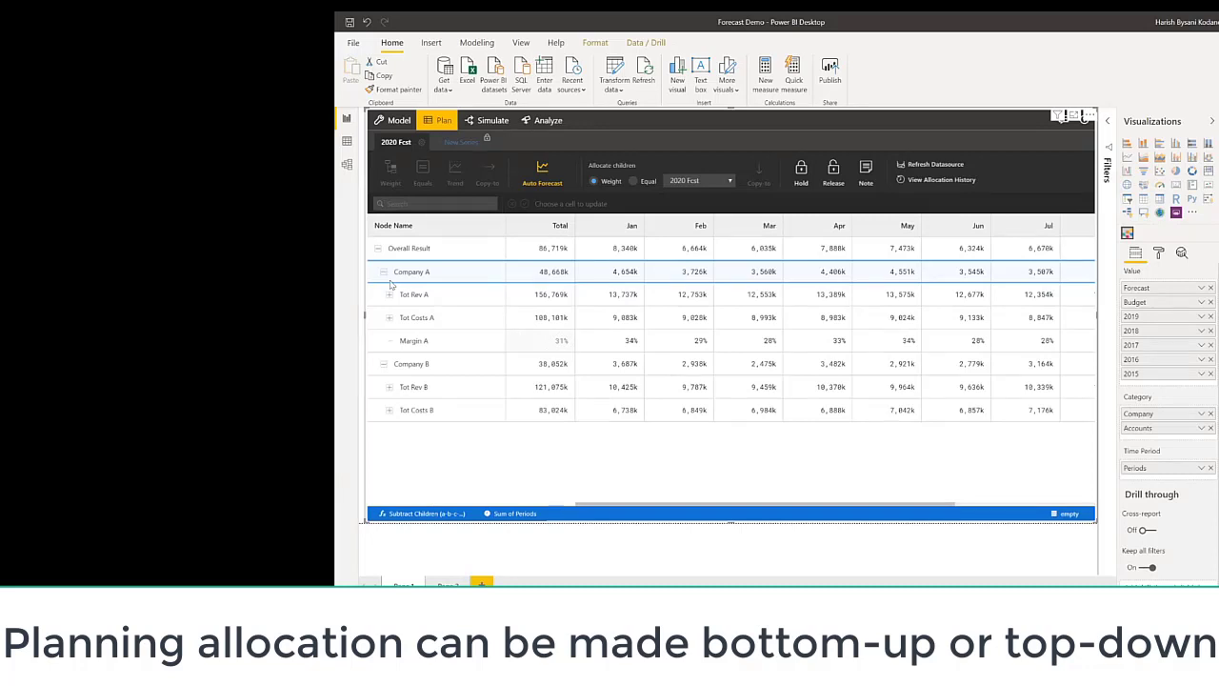
{"action": "left_click", "coordinate": [539, 317]}
{"action": "left_click", "coordinate": [548, 369]}
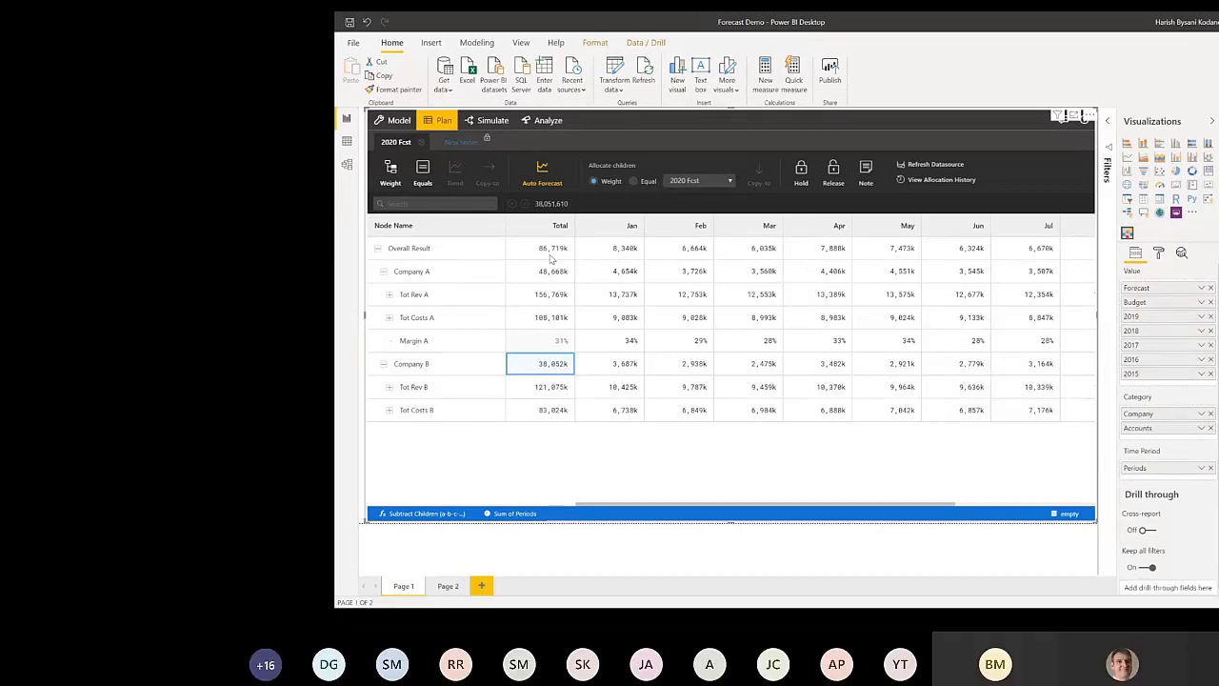
Step: Collapse Company A and expand Tot Rev B and Tot Costs B to show Company B's detail accounts
{"action": "left_click", "coordinate": [384, 274]}
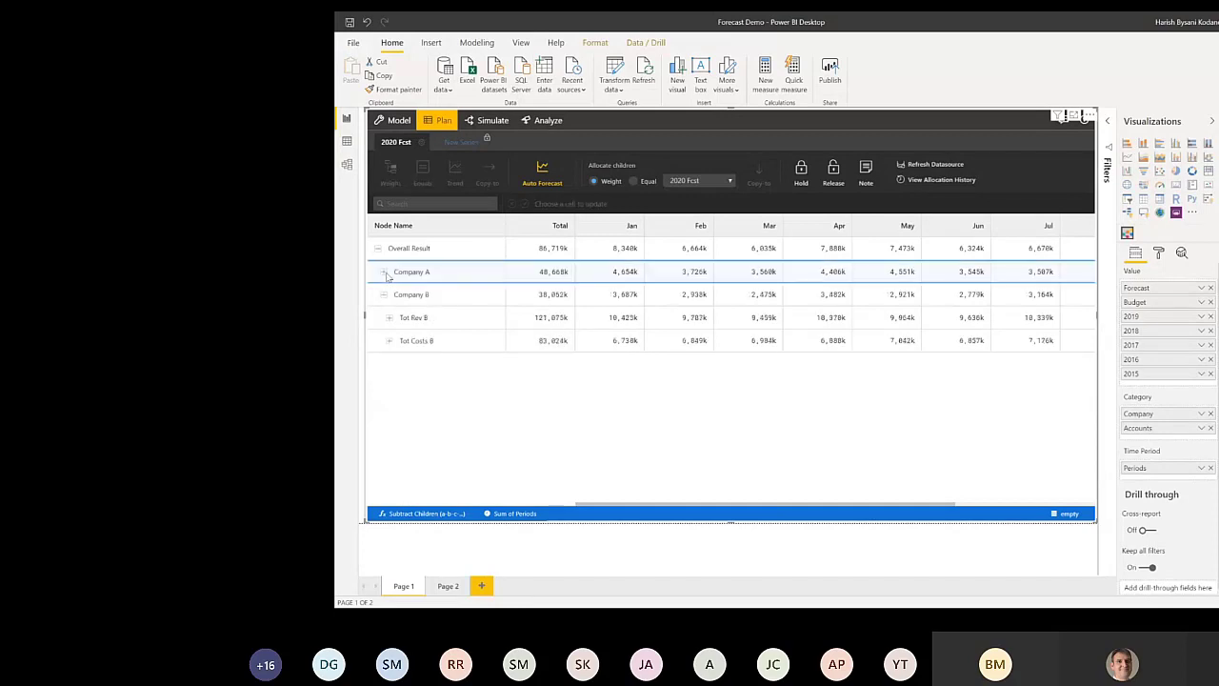
{"action": "left_click", "coordinate": [445, 295]}
{"action": "left_click", "coordinate": [536, 324]}
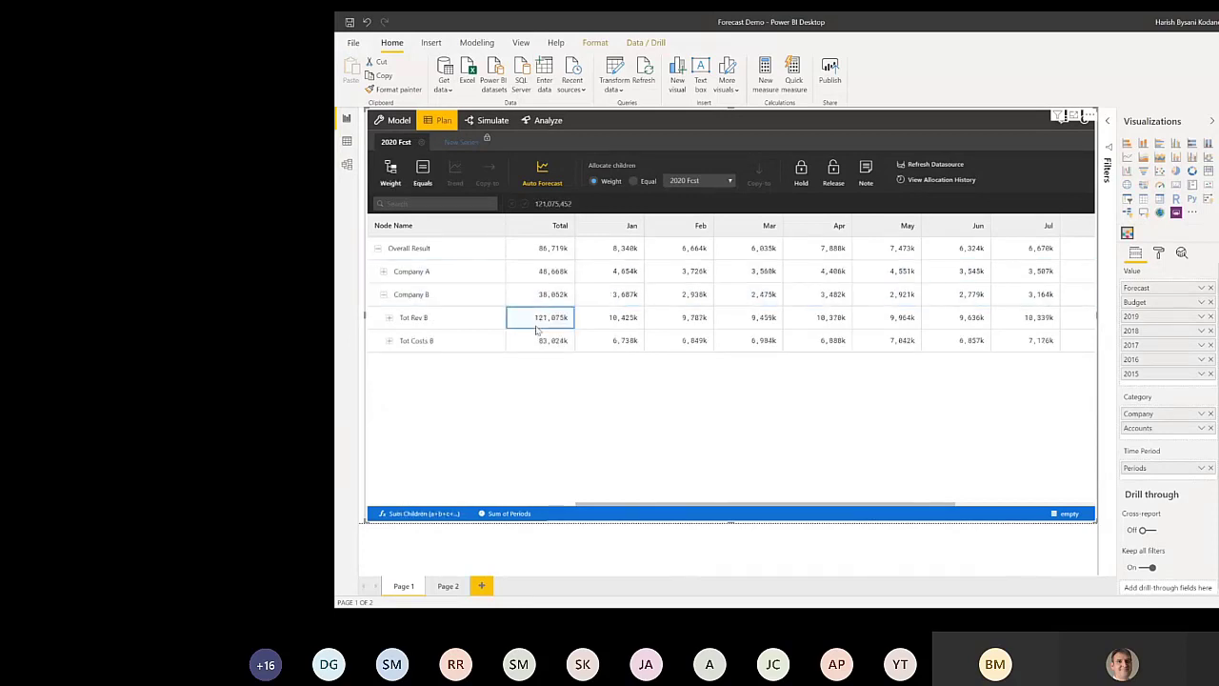
{"action": "left_click", "coordinate": [389, 318]}
{"action": "left_click", "coordinate": [390, 387]}
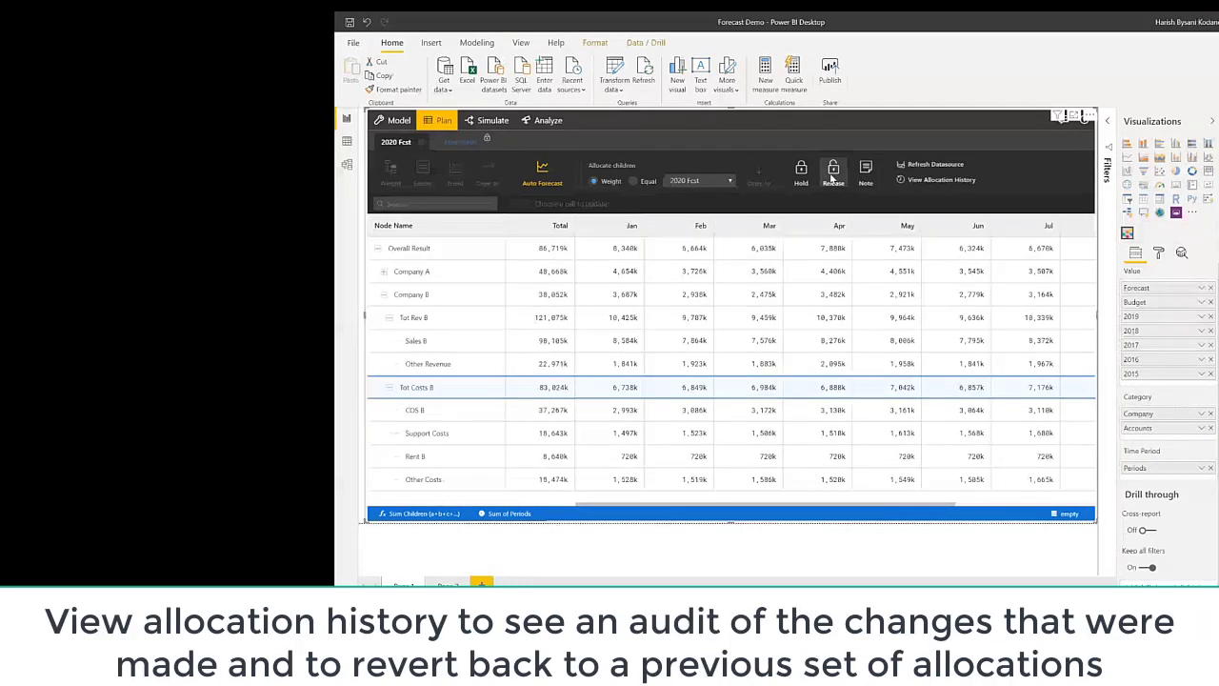
Step: Add 2m to the Tot Rev B total and spread it equally across the periods, overwriting the existing values
{"action": "left_click", "coordinate": [553, 390]}
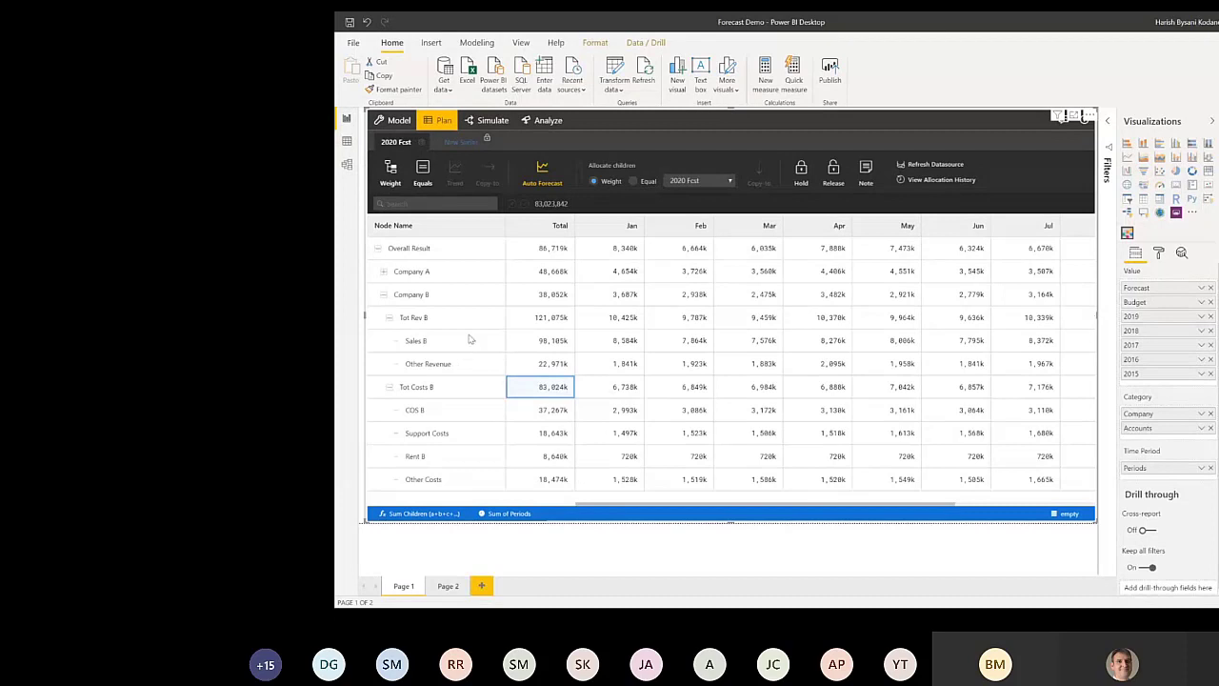
{"action": "left_click", "coordinate": [555, 322]}
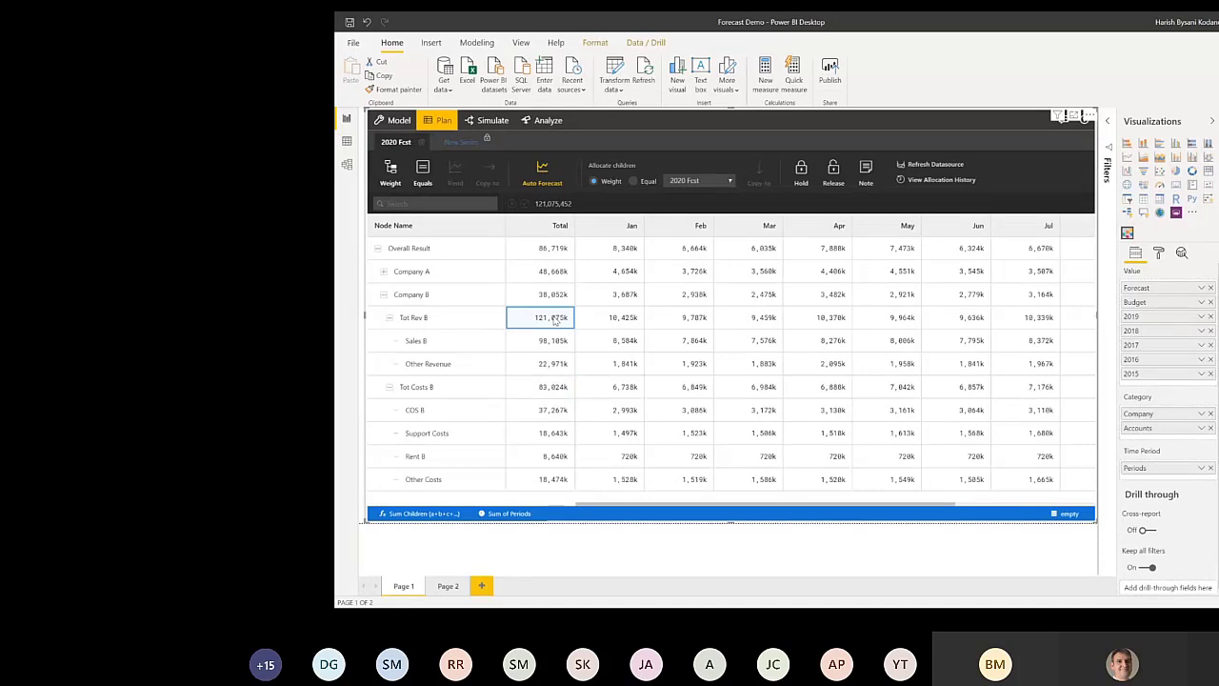
{"action": "double_click", "coordinate": [555, 321]}
{"action": "left_click", "coordinate": [605, 203]}
{"action": "type", "text": "+2m"}
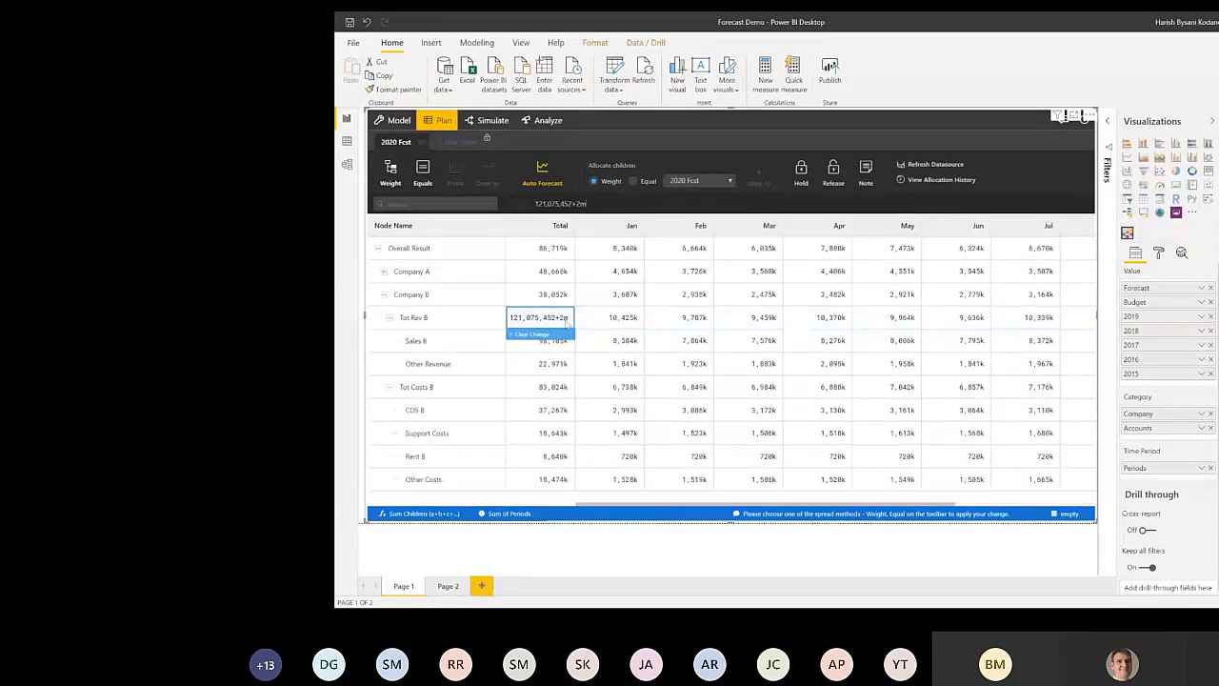
{"action": "left_click", "coordinate": [419, 177]}
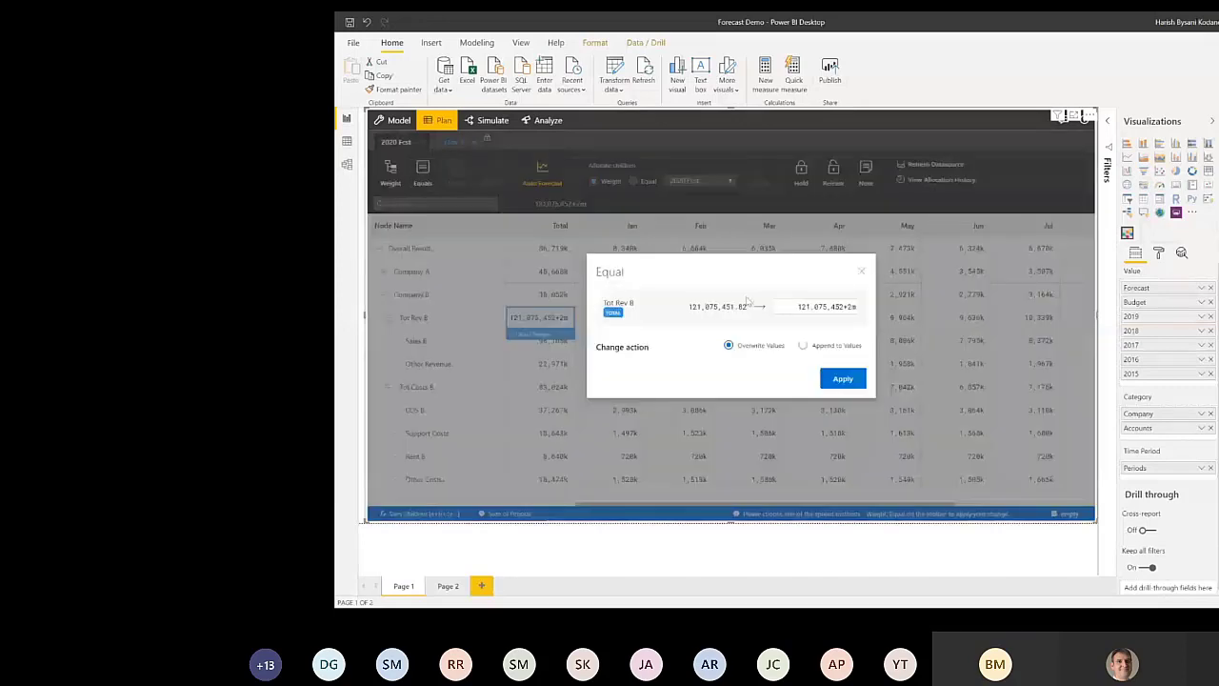
{"action": "left_click", "coordinate": [842, 379]}
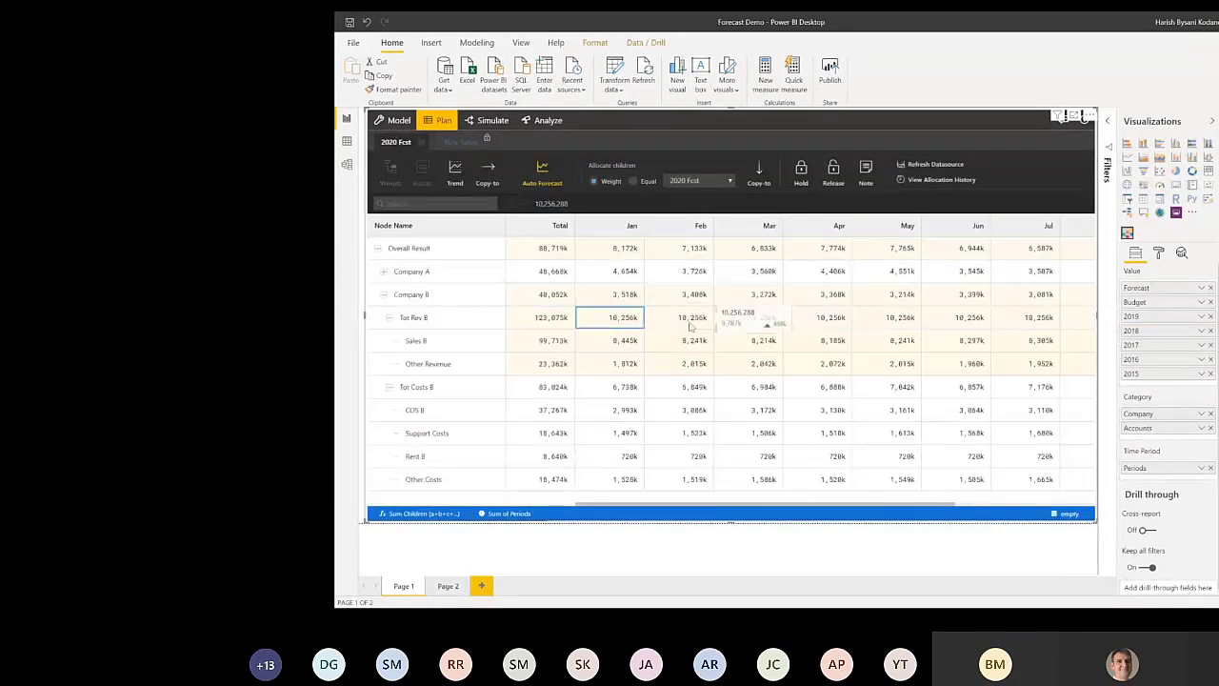
Step: Inspect the equally spread Tot Rev B values from February to June and the row's total
{"action": "left_click", "coordinate": [692, 325]}
{"action": "left_click", "coordinate": [763, 324]}
{"action": "left_click", "coordinate": [835, 323]}
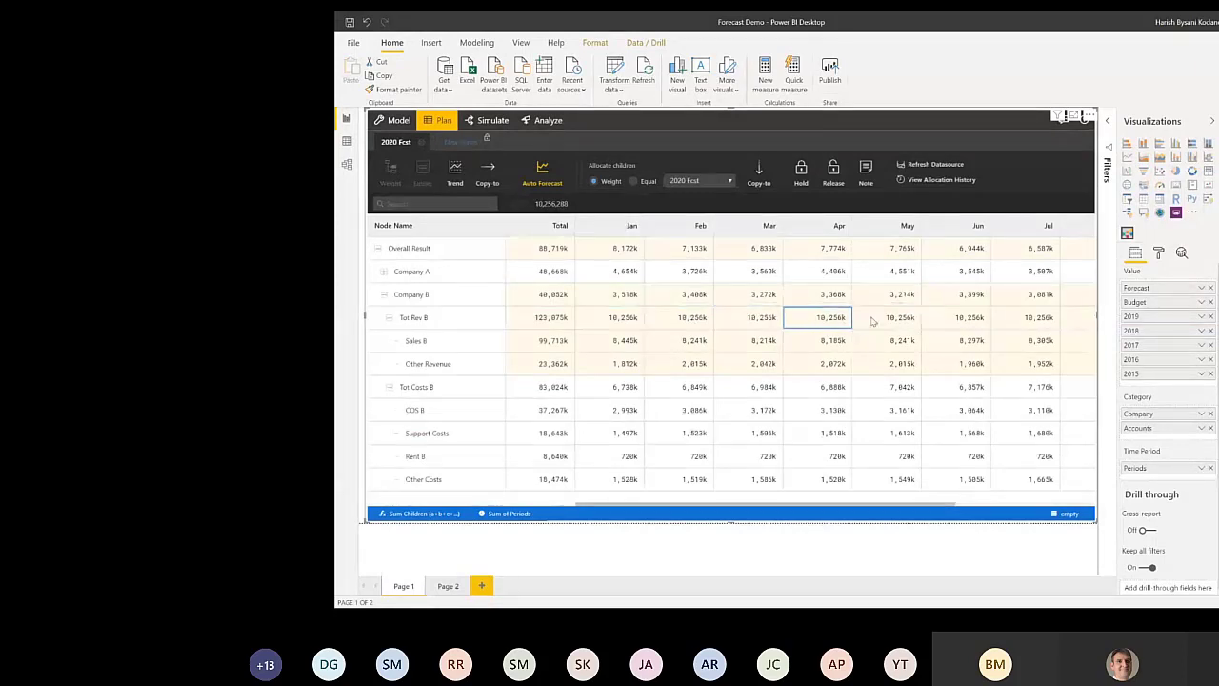
{"action": "left_click", "coordinate": [904, 321]}
{"action": "left_click", "coordinate": [971, 321]}
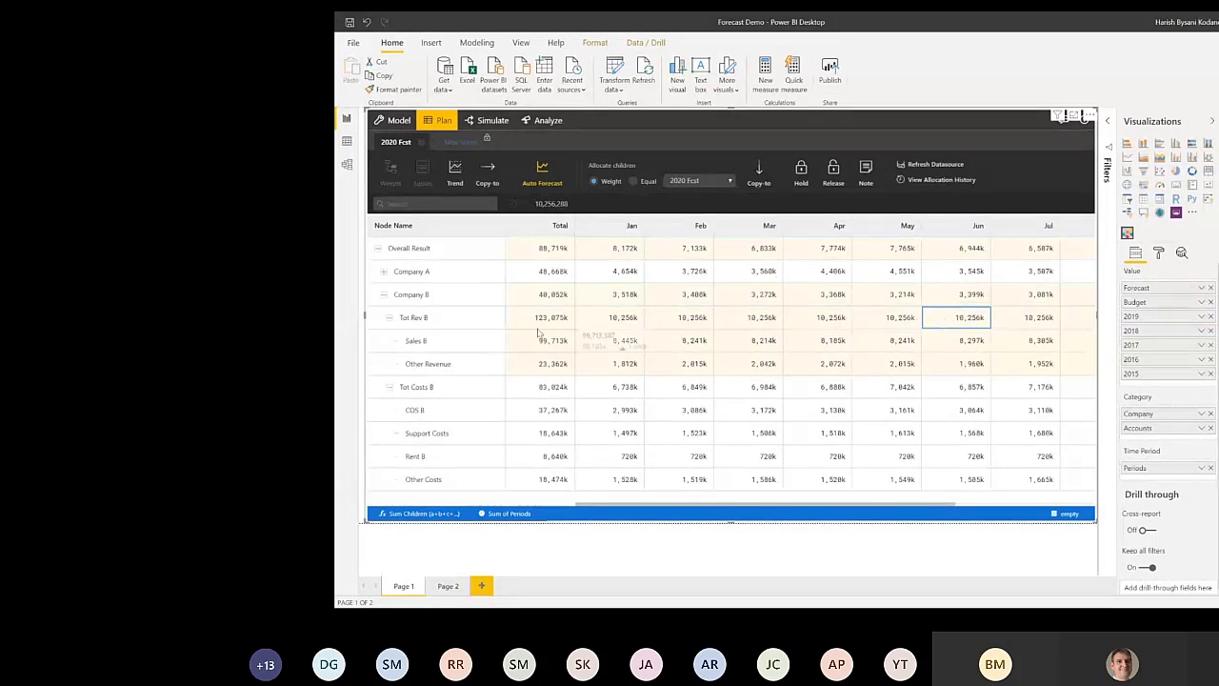
{"action": "left_click", "coordinate": [539, 328]}
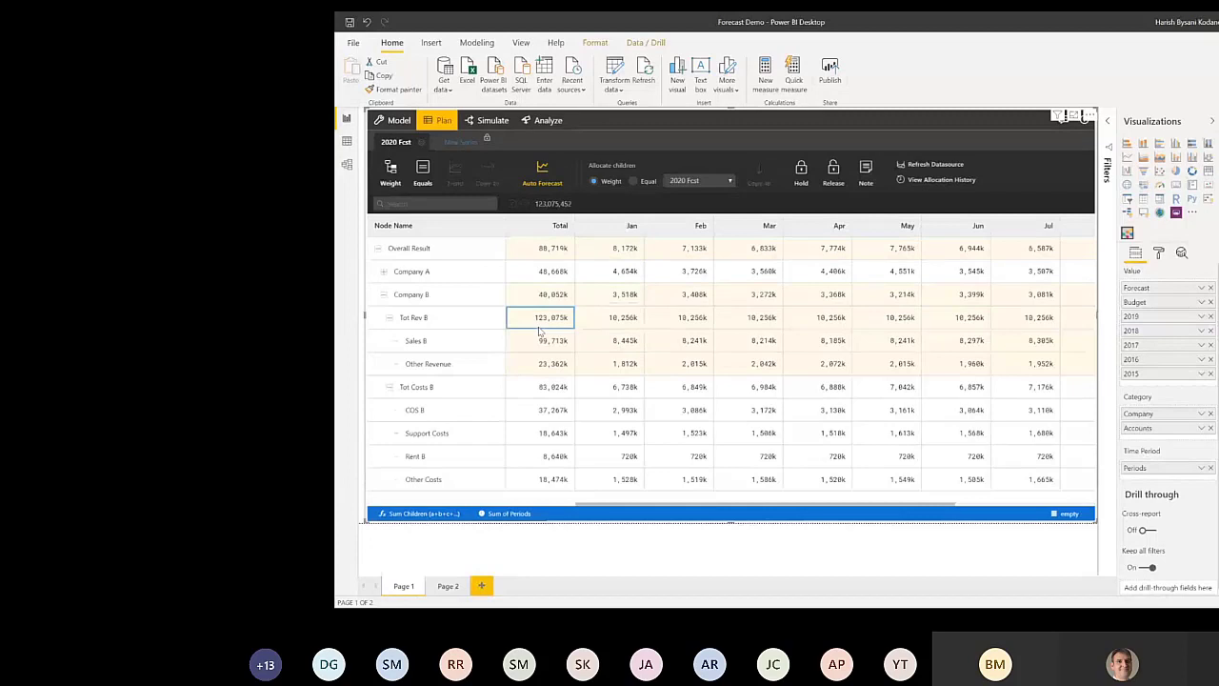
Step: Restore the plan to the Overall Result entry in the allocation history, then close the history
{"action": "left_click", "coordinate": [937, 180]}
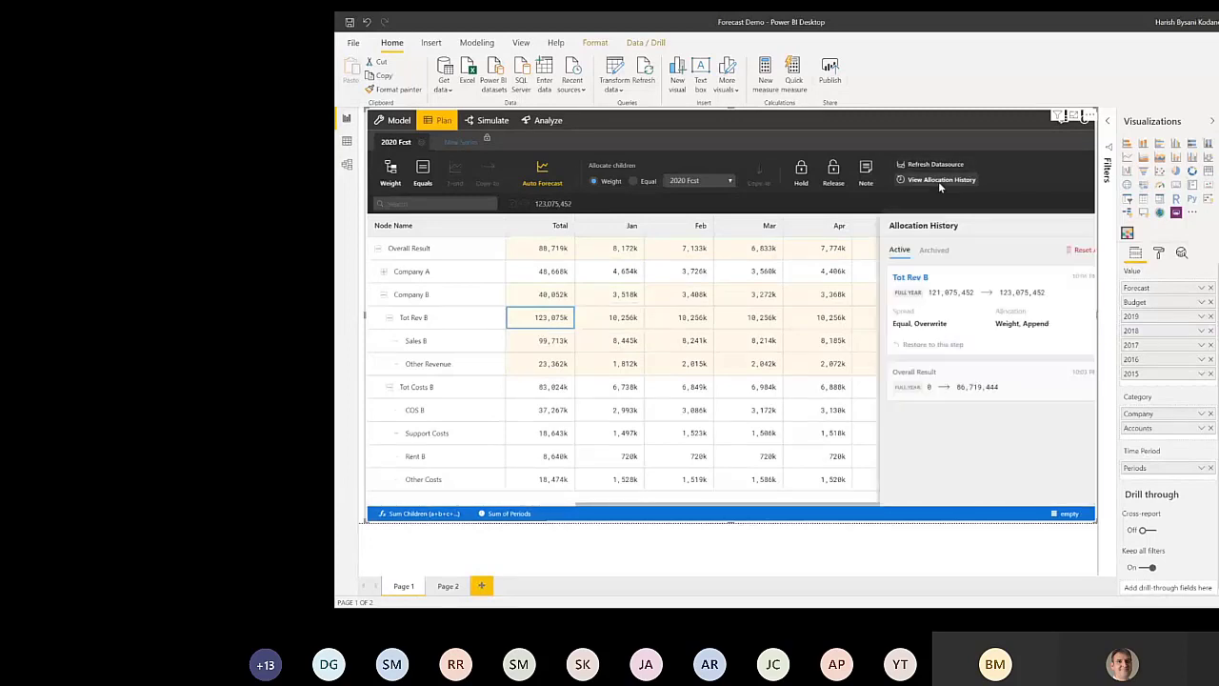
{"action": "left_click", "coordinate": [938, 372]}
{"action": "left_click", "coordinate": [917, 391]}
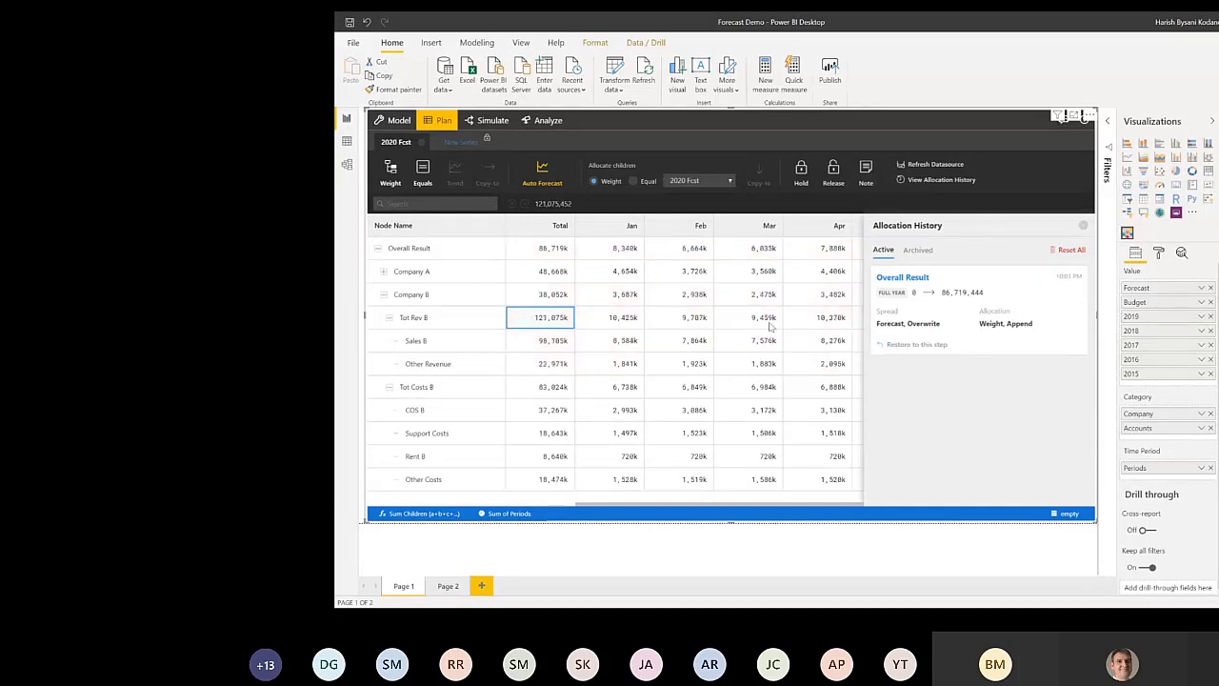
{"action": "left_click", "coordinate": [1085, 231]}
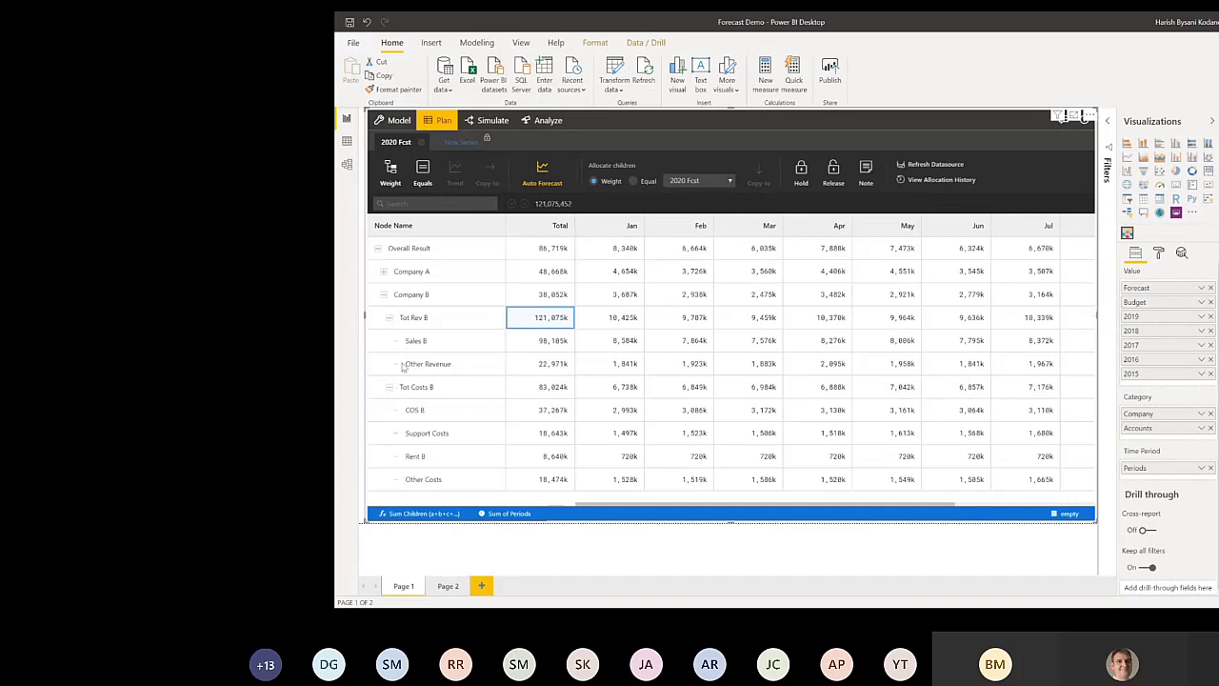
Step: Hold Company B's Other Revenue row so that allocations leave its values fixed
{"action": "left_click", "coordinate": [515, 296]}
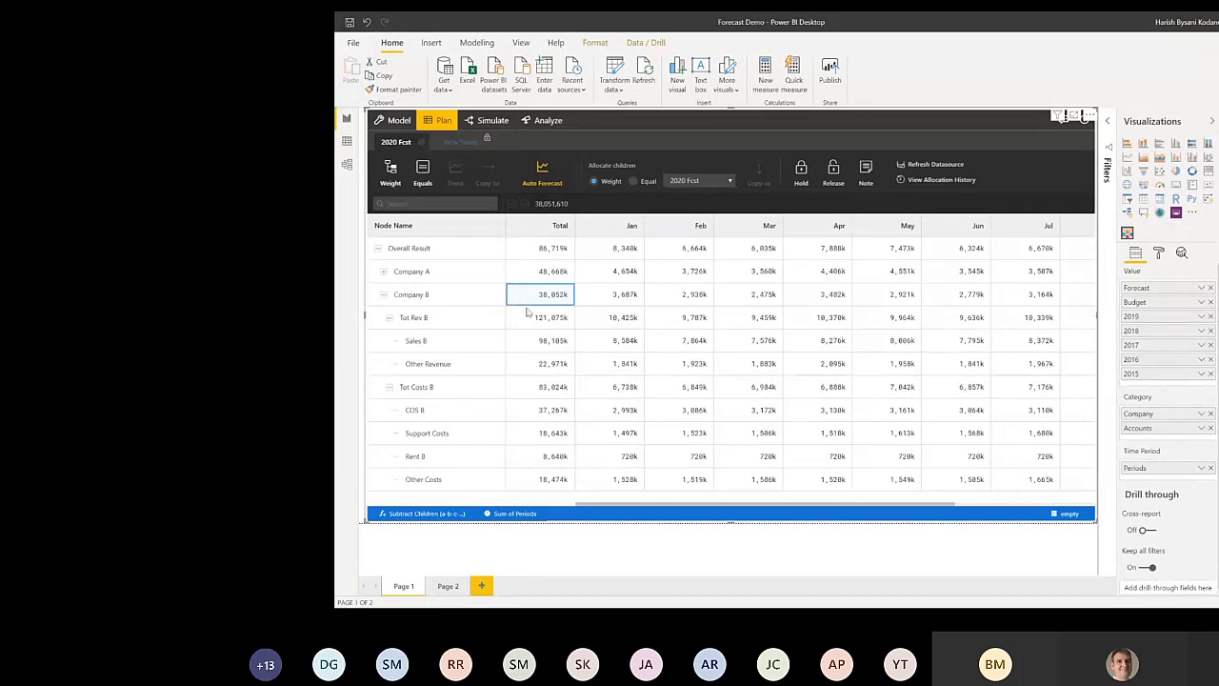
{"action": "left_click", "coordinate": [481, 351]}
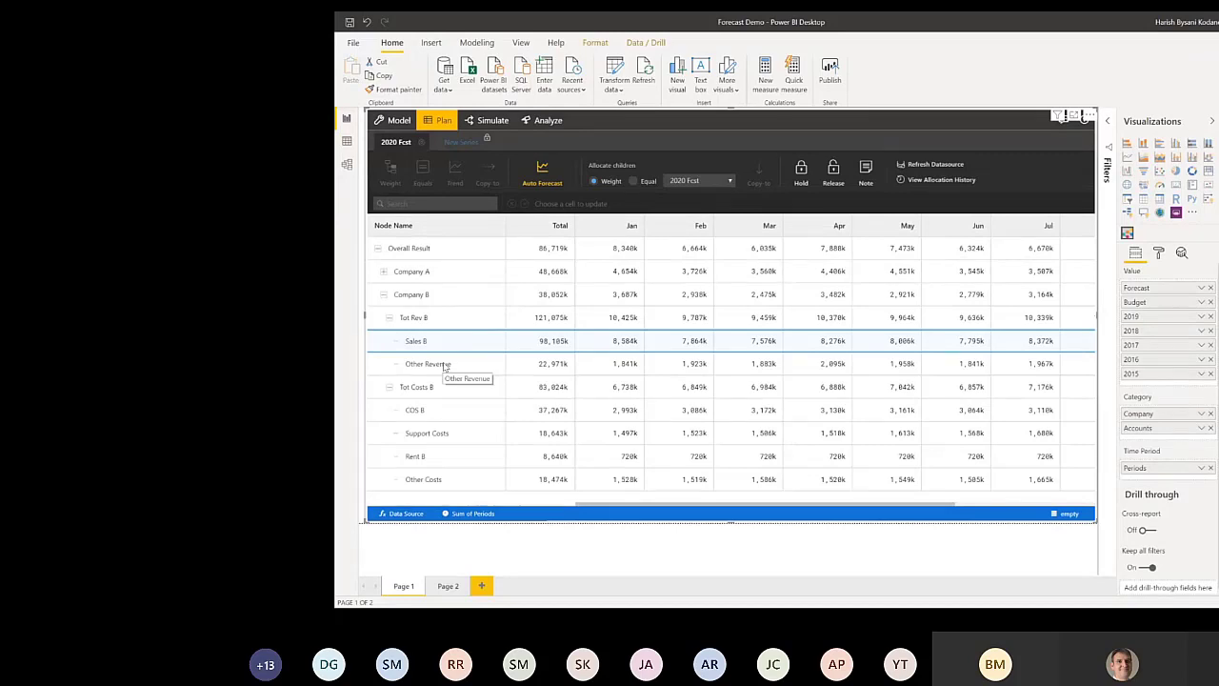
{"action": "left_click", "coordinate": [444, 366]}
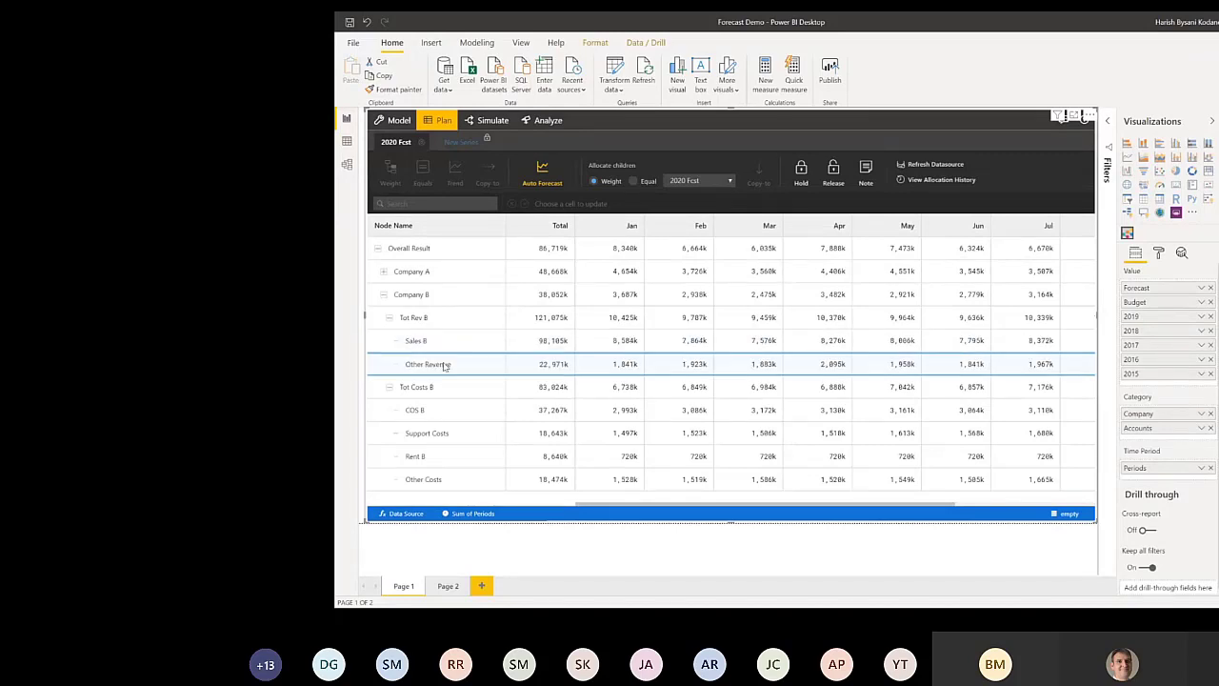
{"action": "left_click", "coordinate": [797, 181]}
Step: Hold Company B's Rent B and Other Costs rows together under Tot Costs B
{"action": "left_click", "coordinate": [442, 350]}
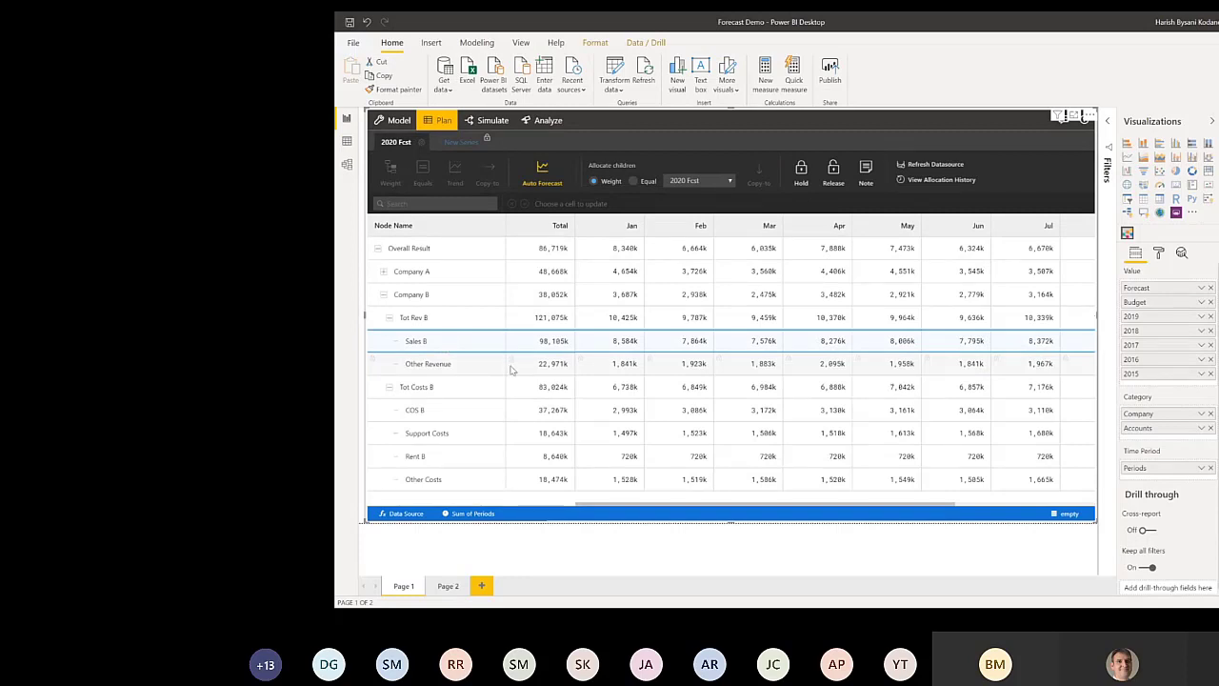
{"action": "left_click", "coordinate": [486, 411]}
{"action": "left_click", "coordinate": [478, 438]}
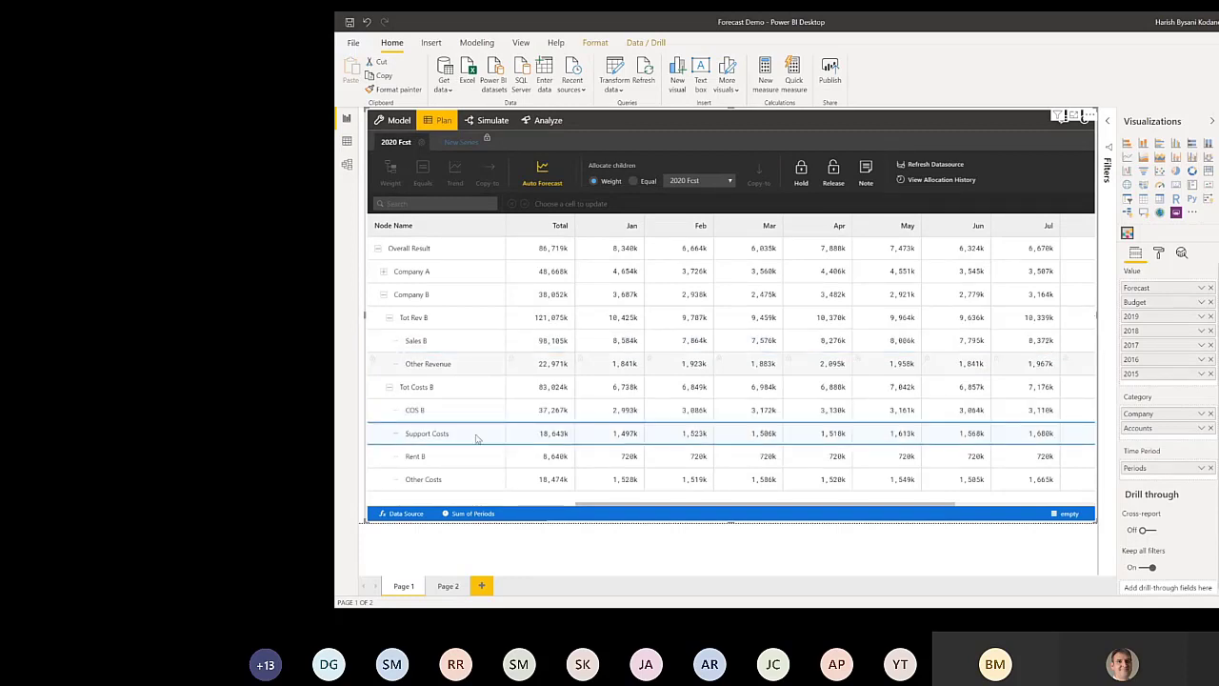
{"action": "left_click", "coordinate": [464, 462]}
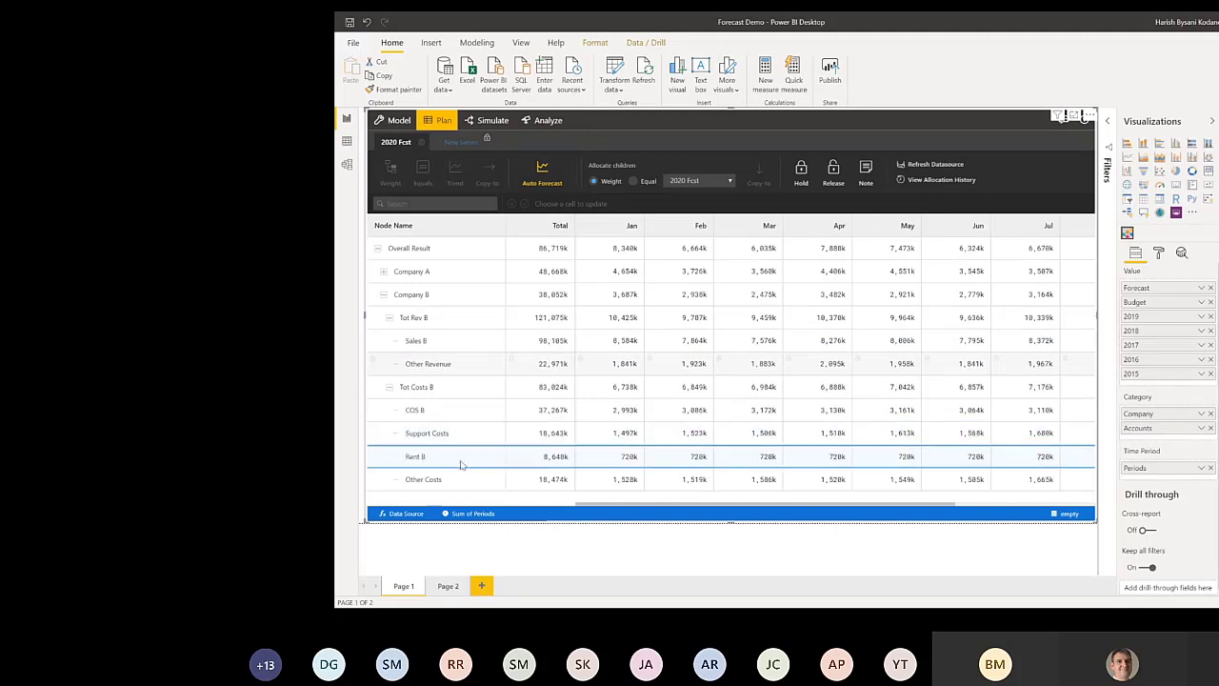
{"action": "left_click", "coordinate": [457, 482], "text": "shift"}
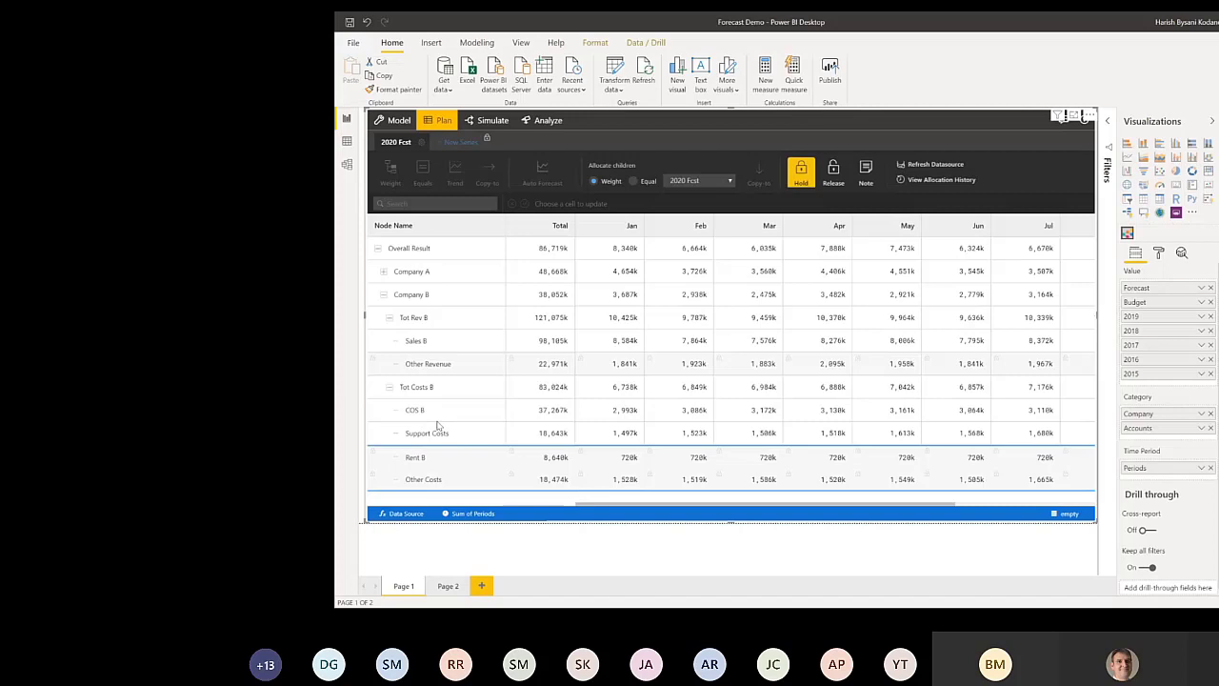
{"action": "left_click", "coordinate": [517, 395]}
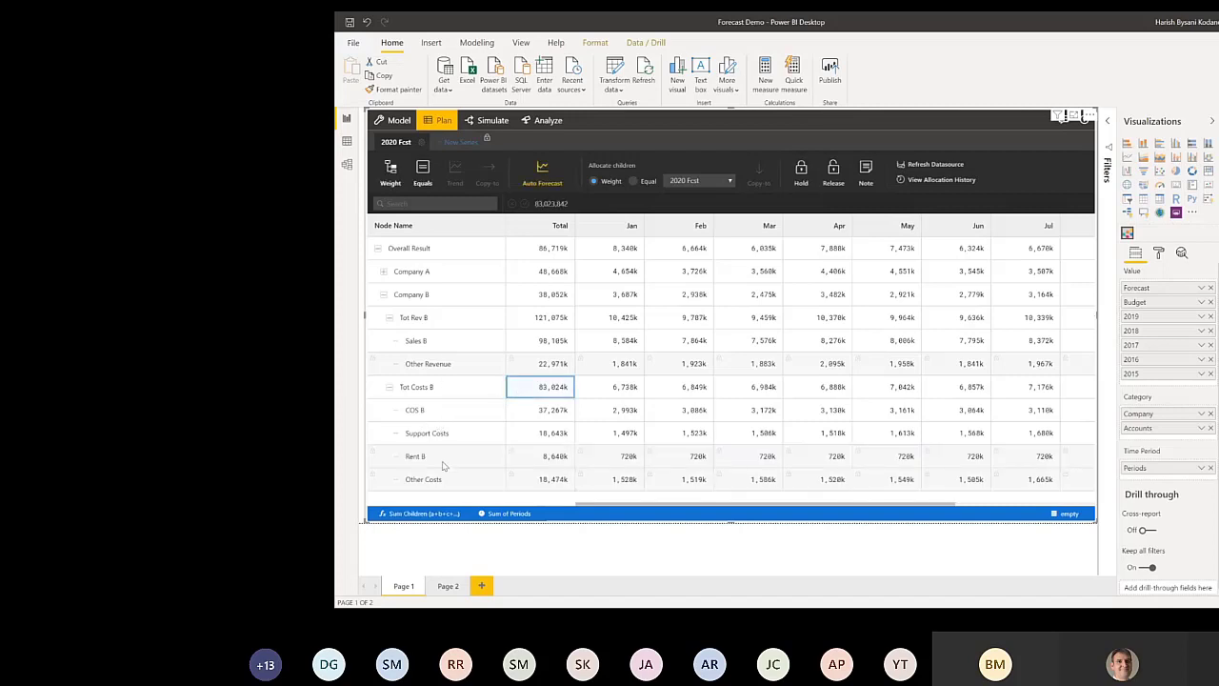
Step: Increase Company B's total by 10%, spreading it by weights from Company B's 2020 Fcst series and overwriting the values
{"action": "left_click", "coordinate": [547, 301]}
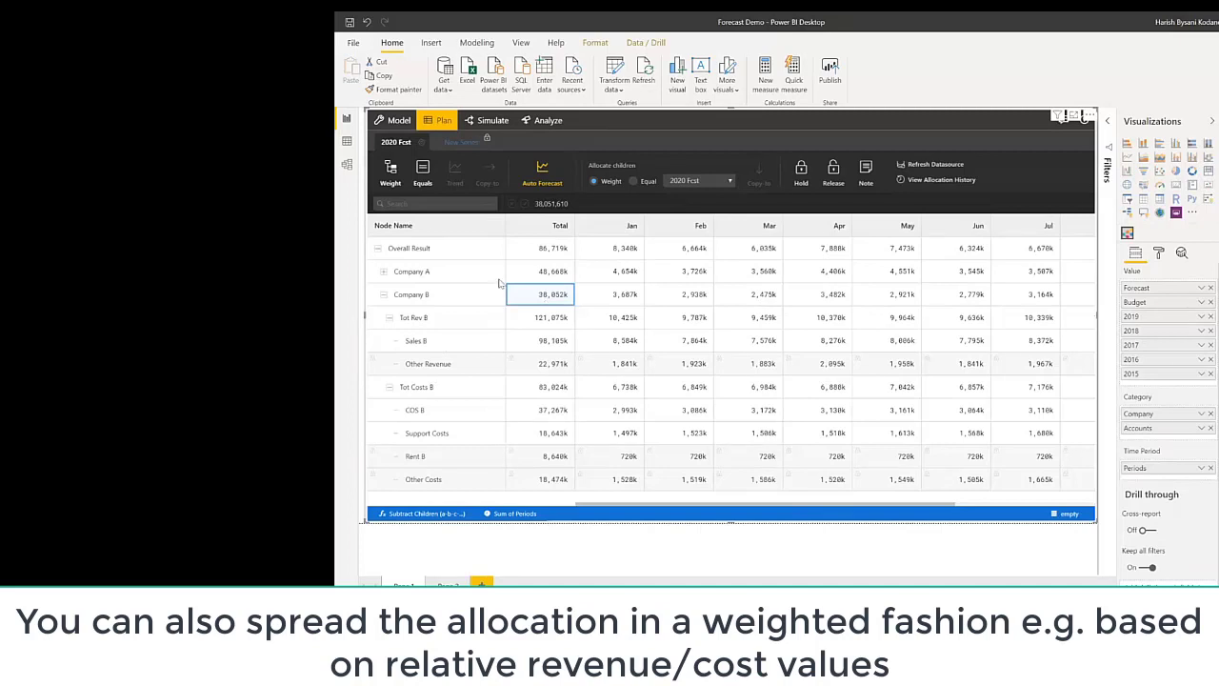
{"action": "left_click", "coordinate": [390, 181]}
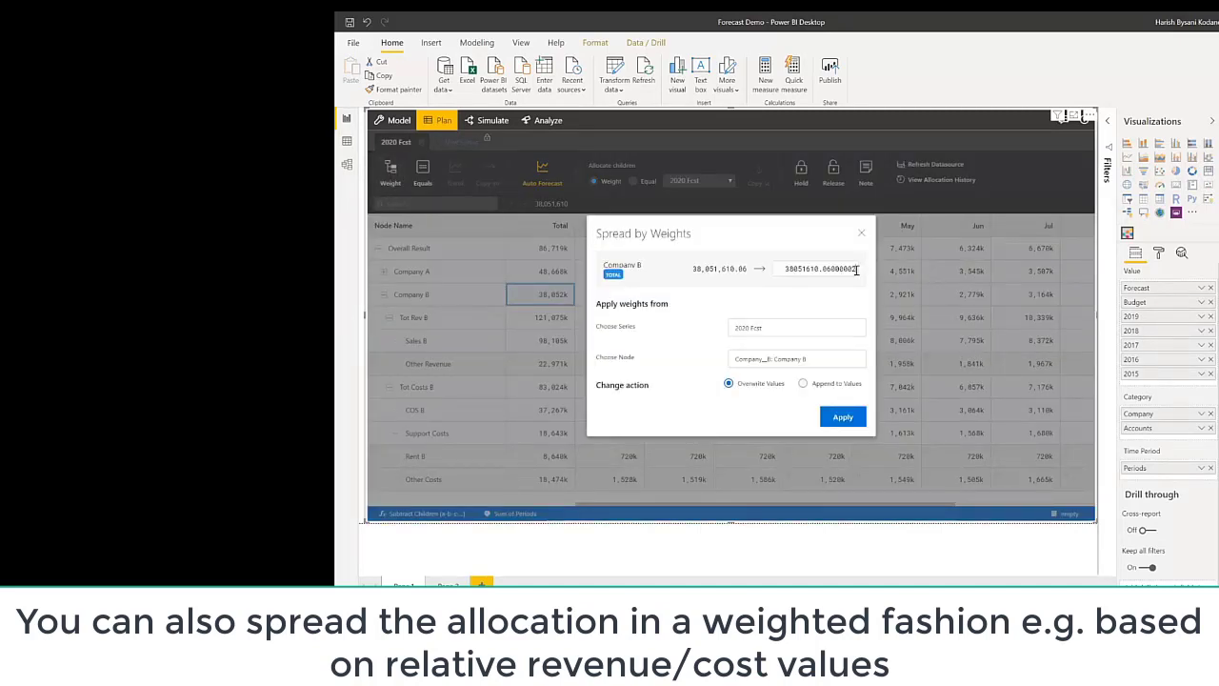
{"action": "type", "text": "+10%"}
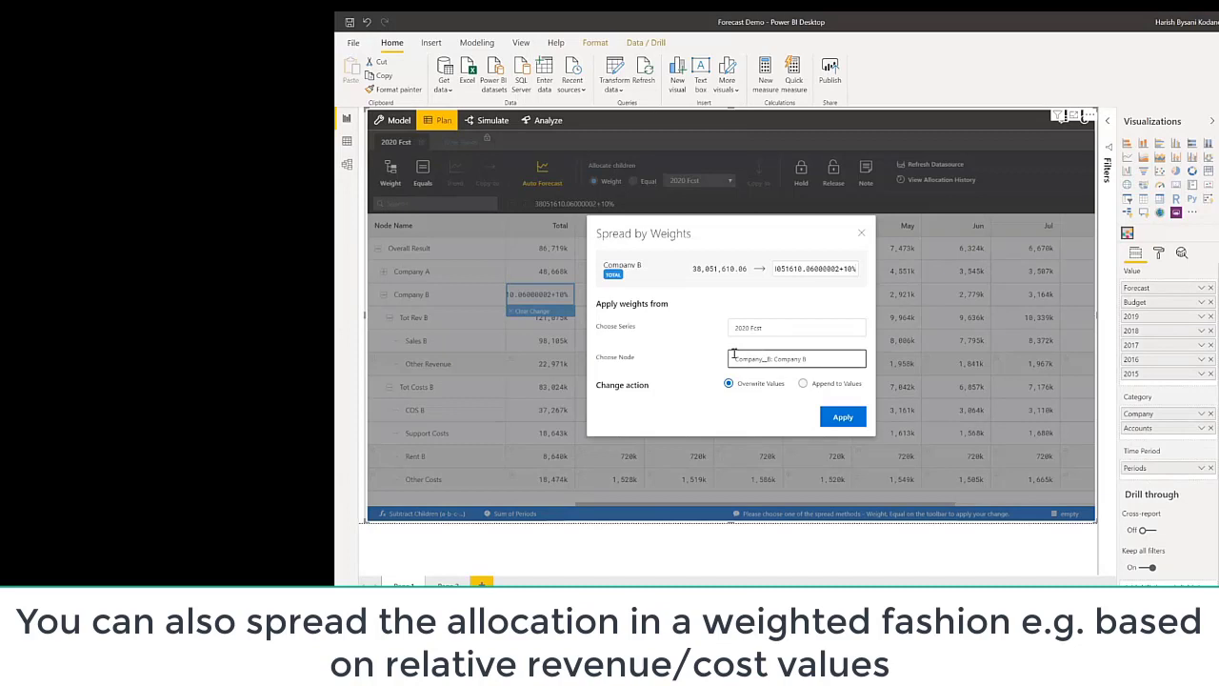
{"action": "left_click", "coordinate": [842, 419]}
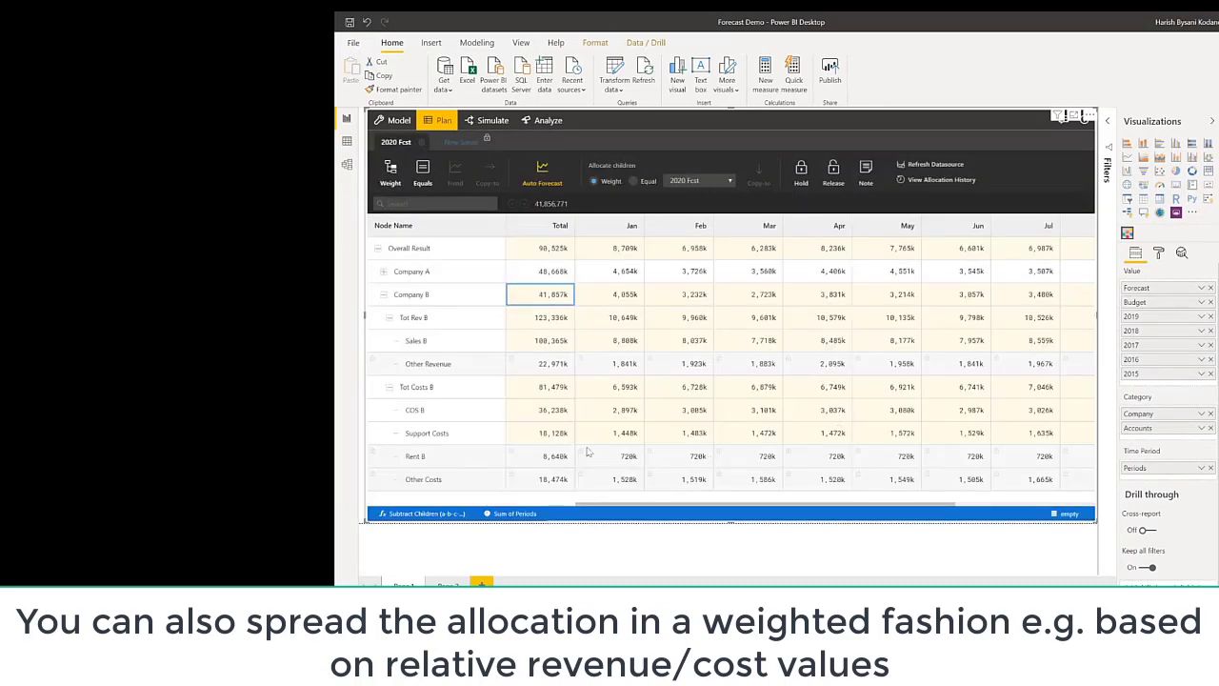
Step: Review Company A's accounts and Company B's held and reallocated rows to compare the effect of the weighted spread
{"action": "left_click", "coordinate": [384, 274]}
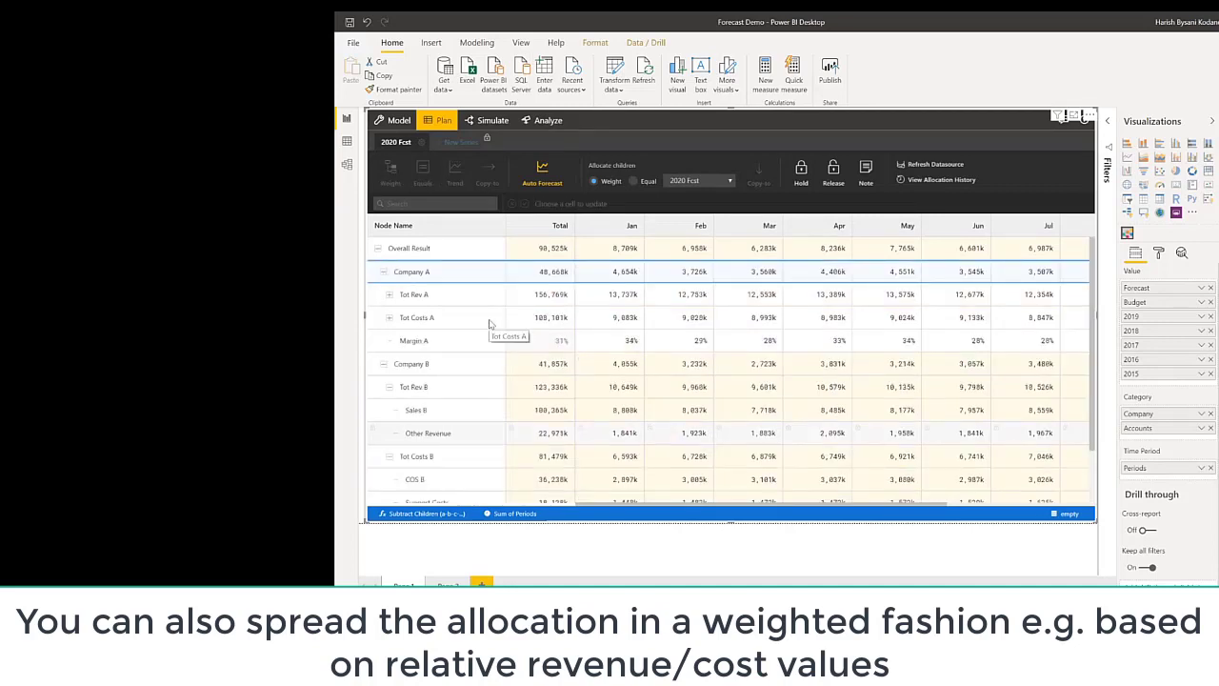
{"action": "left_click", "coordinate": [382, 274]}
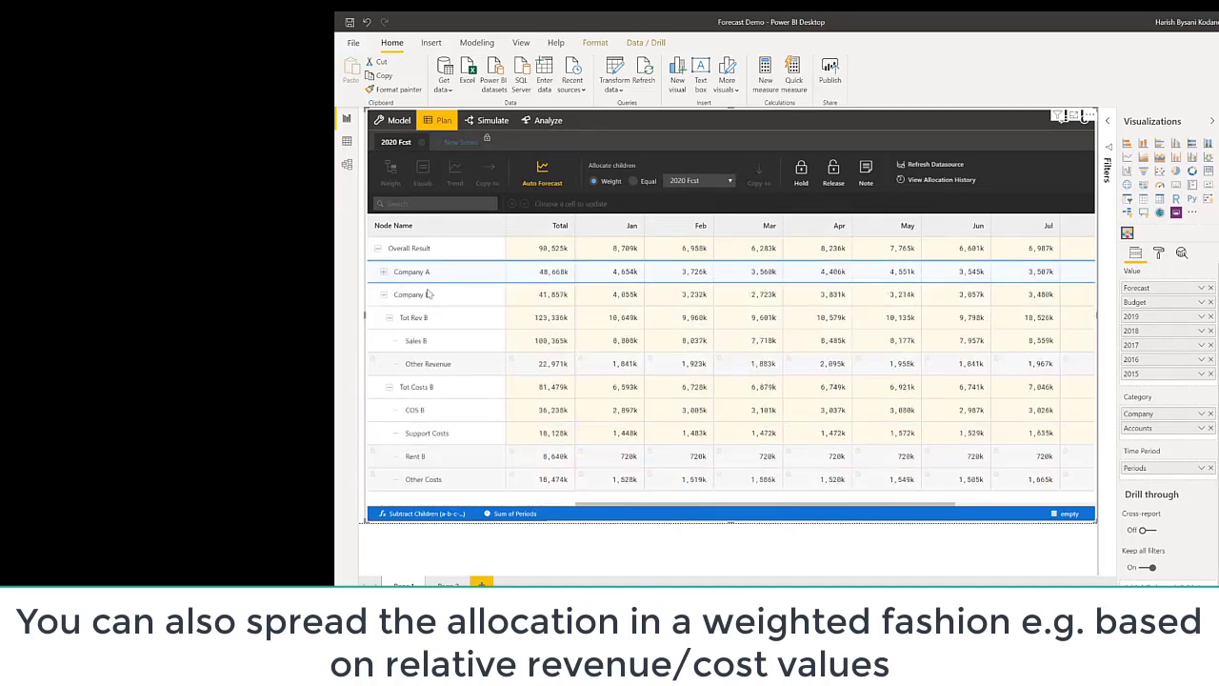
{"action": "left_click", "coordinate": [452, 297]}
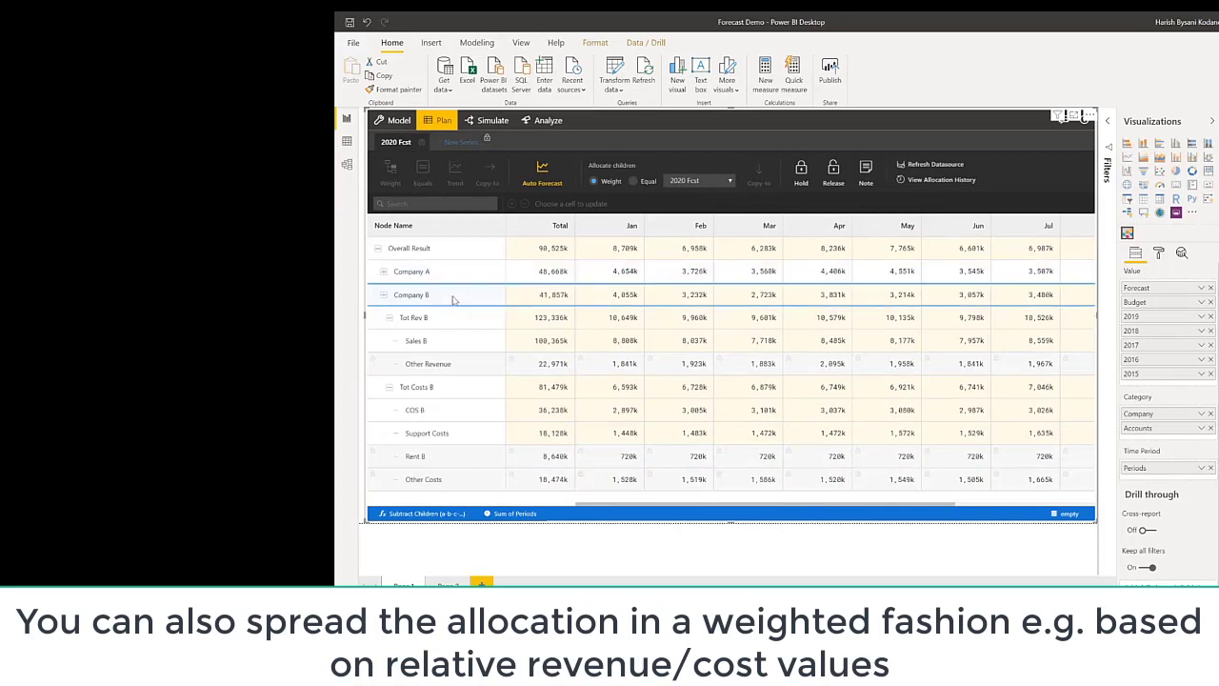
{"action": "left_click", "coordinate": [455, 464]}
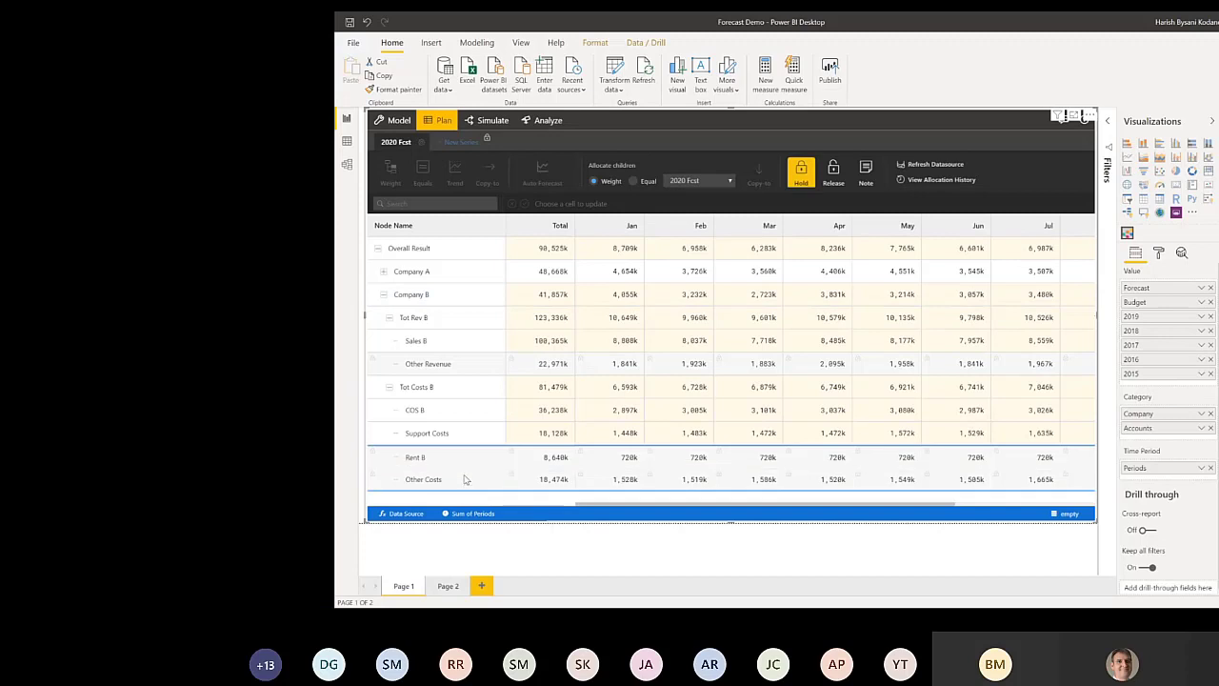
{"action": "left_click", "coordinate": [478, 364]}
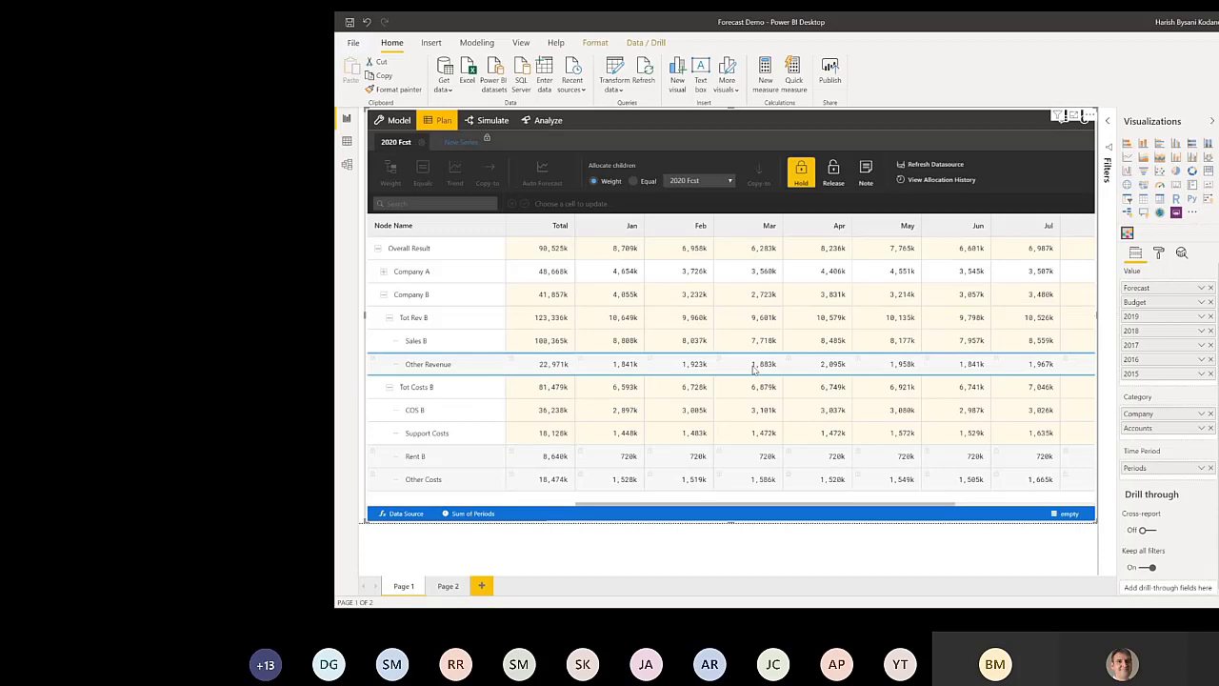
{"action": "mouse_move", "coordinate": [620, 345]}
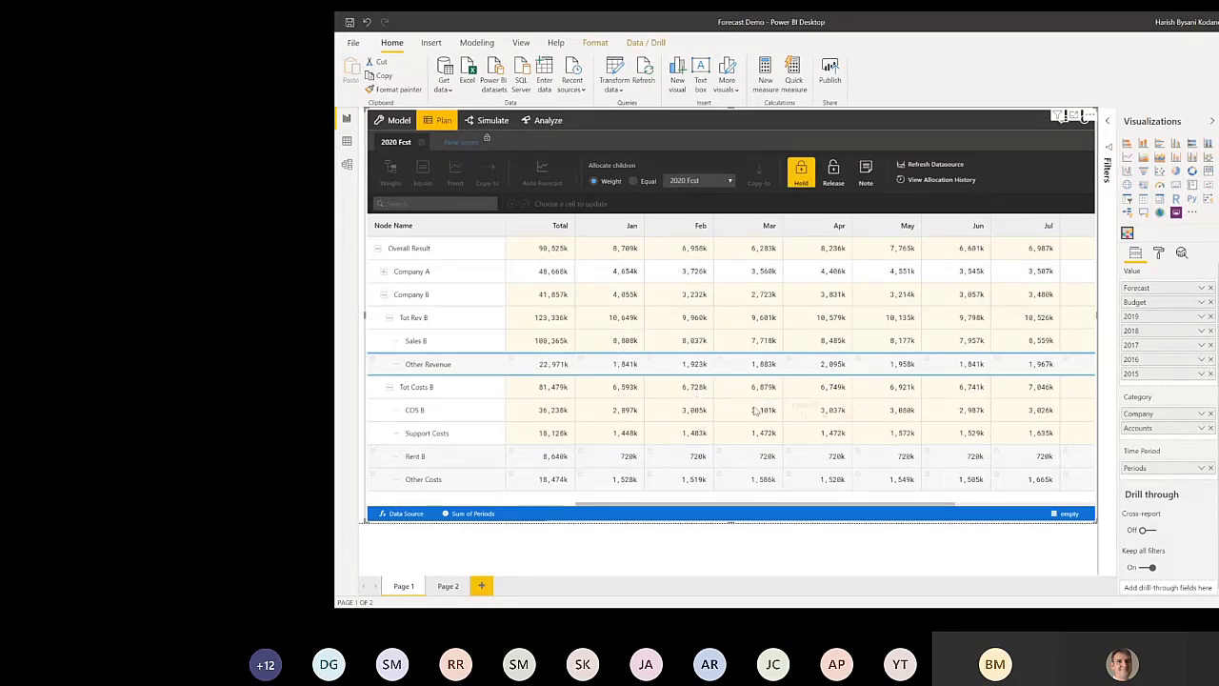
{"action": "mouse_move", "coordinate": [891, 419]}
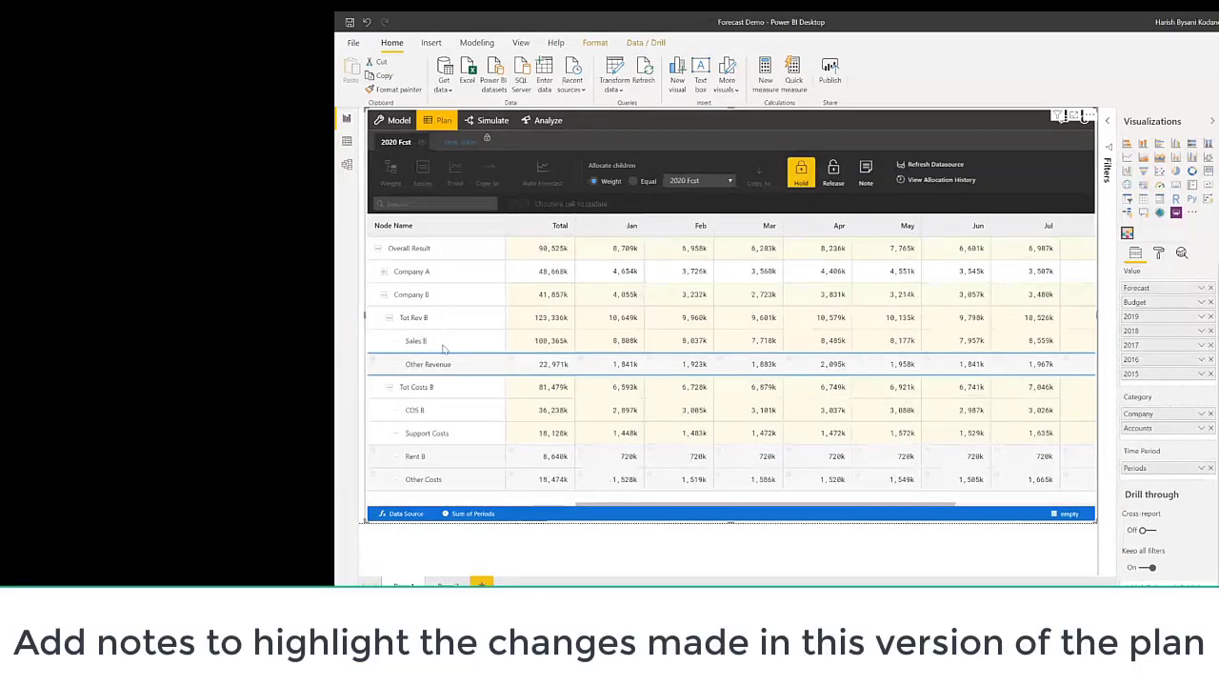
Step: Add a note to Company B's total stating that it increased by 10%, impacting only operational activities
{"action": "left_click", "coordinate": [546, 299]}
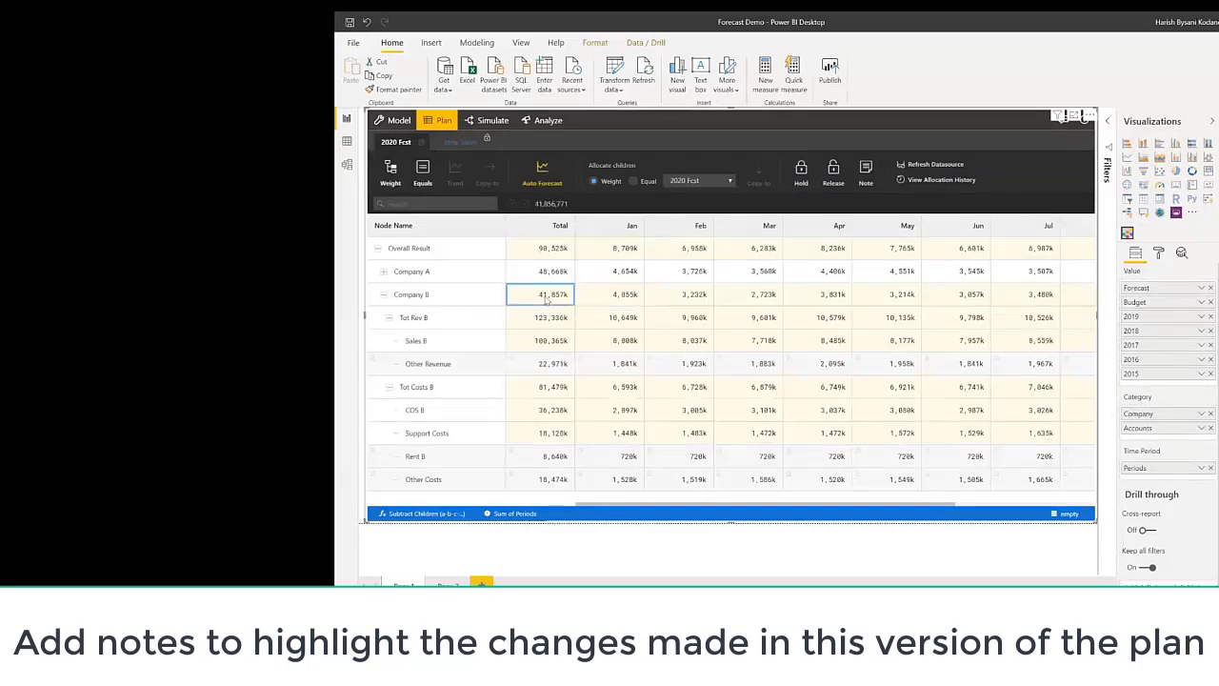
{"action": "left_click", "coordinate": [866, 179]}
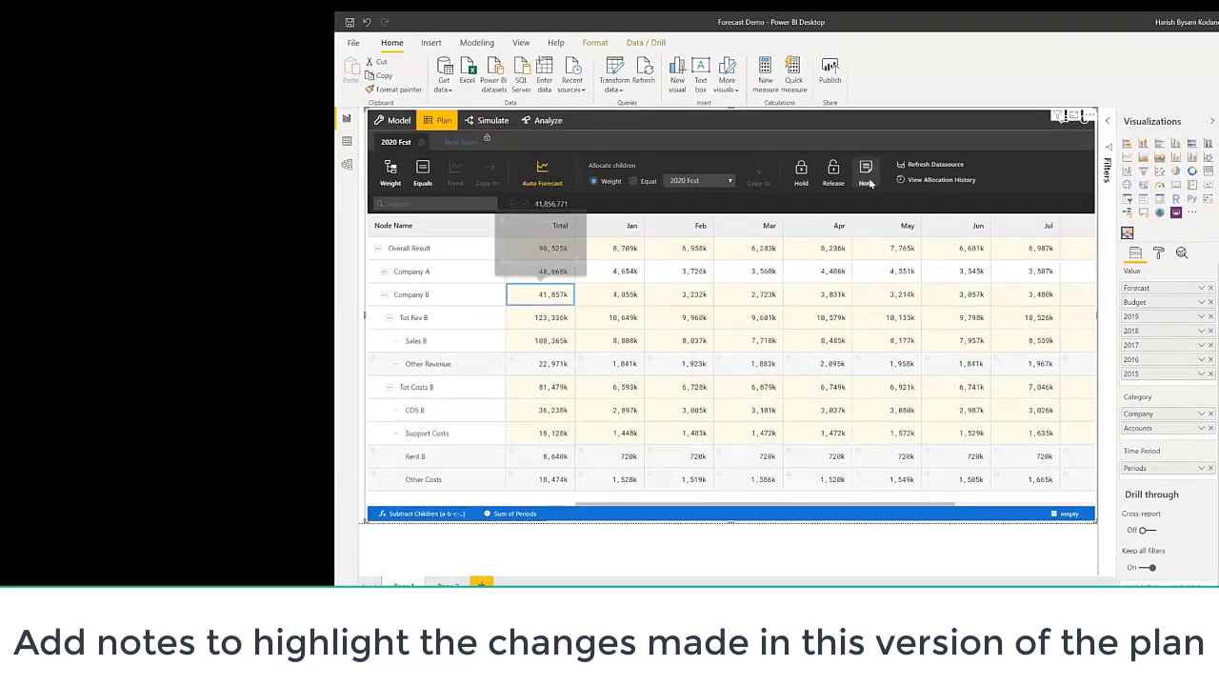
{"action": "type", "text": "Increase"}
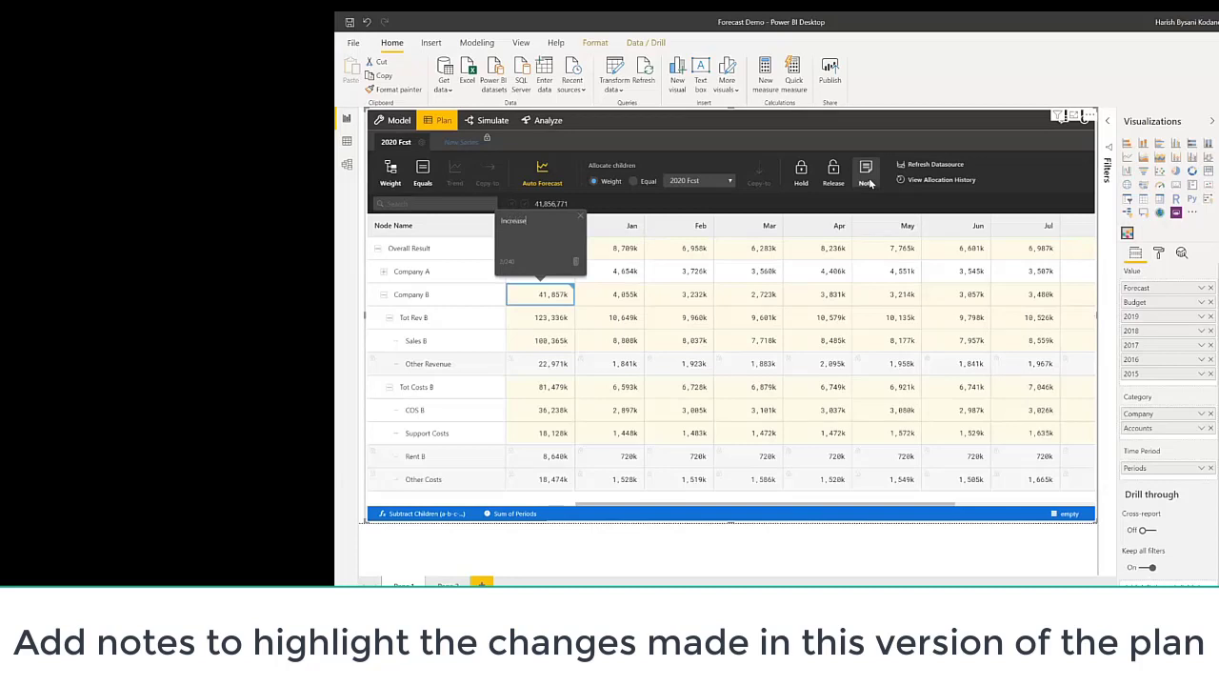
{"action": "type", "text": "d by 10% impact"}
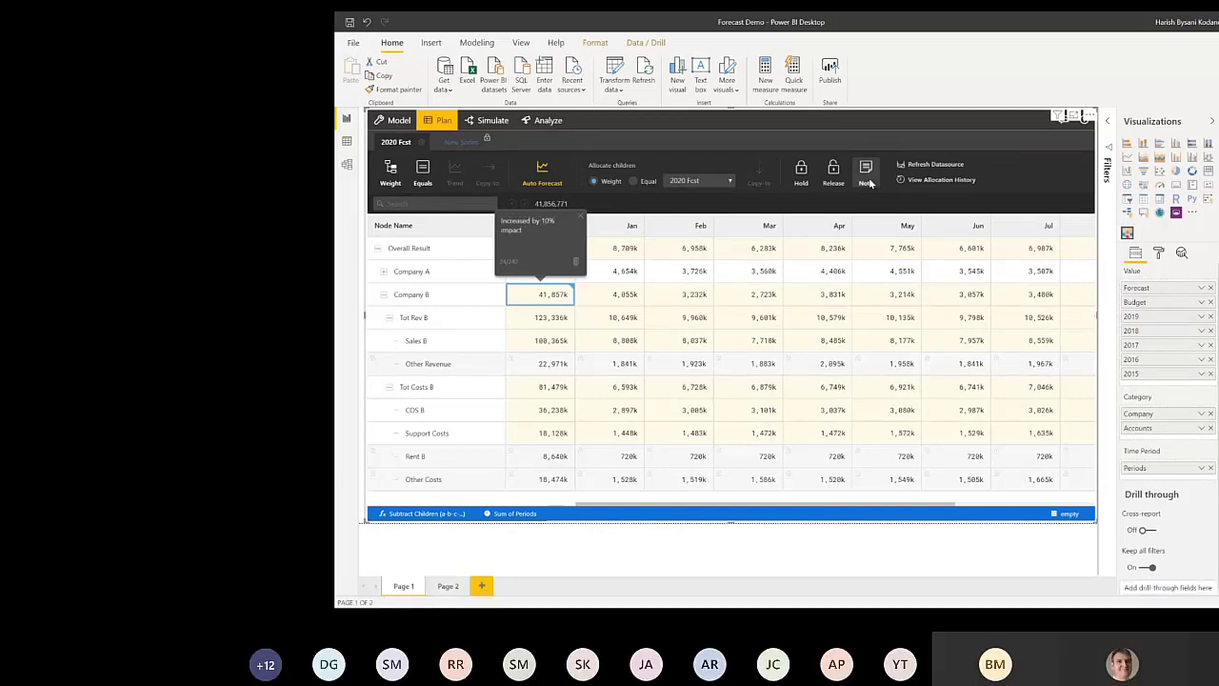
{"action": "type", "text": "eding only operational activities"}
{"action": "left_click", "coordinate": [868, 181]}
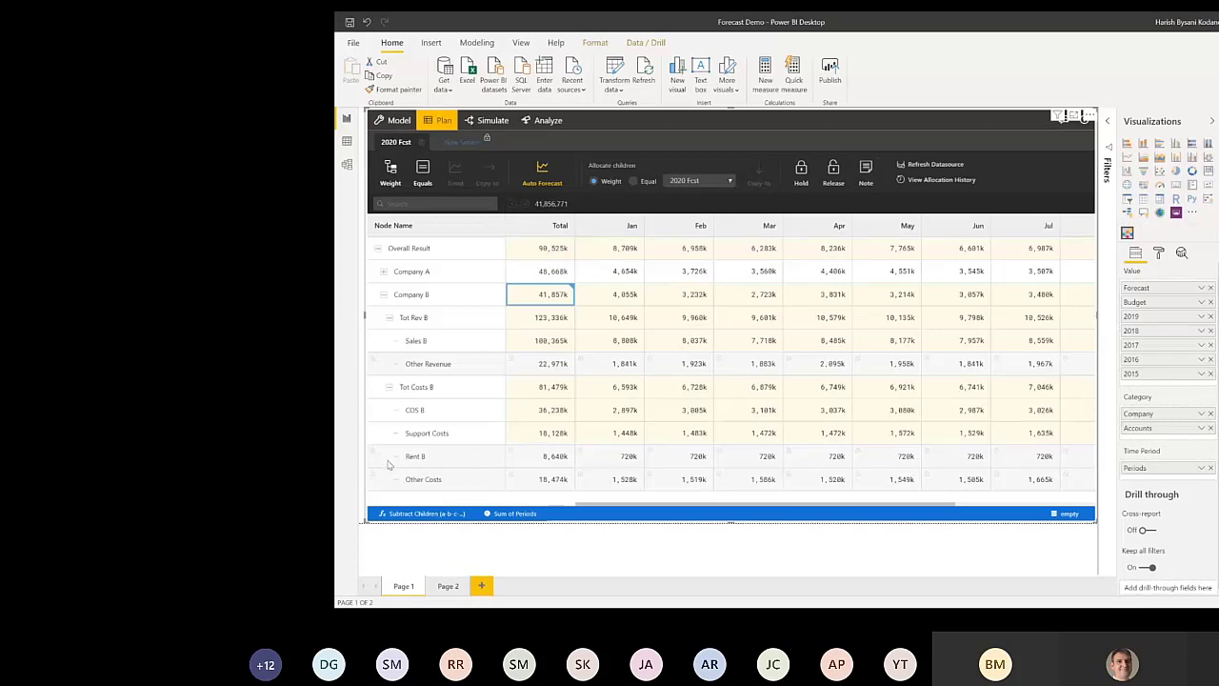
Step: Release the hold on Other Revenue, Rent B and Other Costs in Company B
{"action": "left_click", "coordinate": [411, 370]}
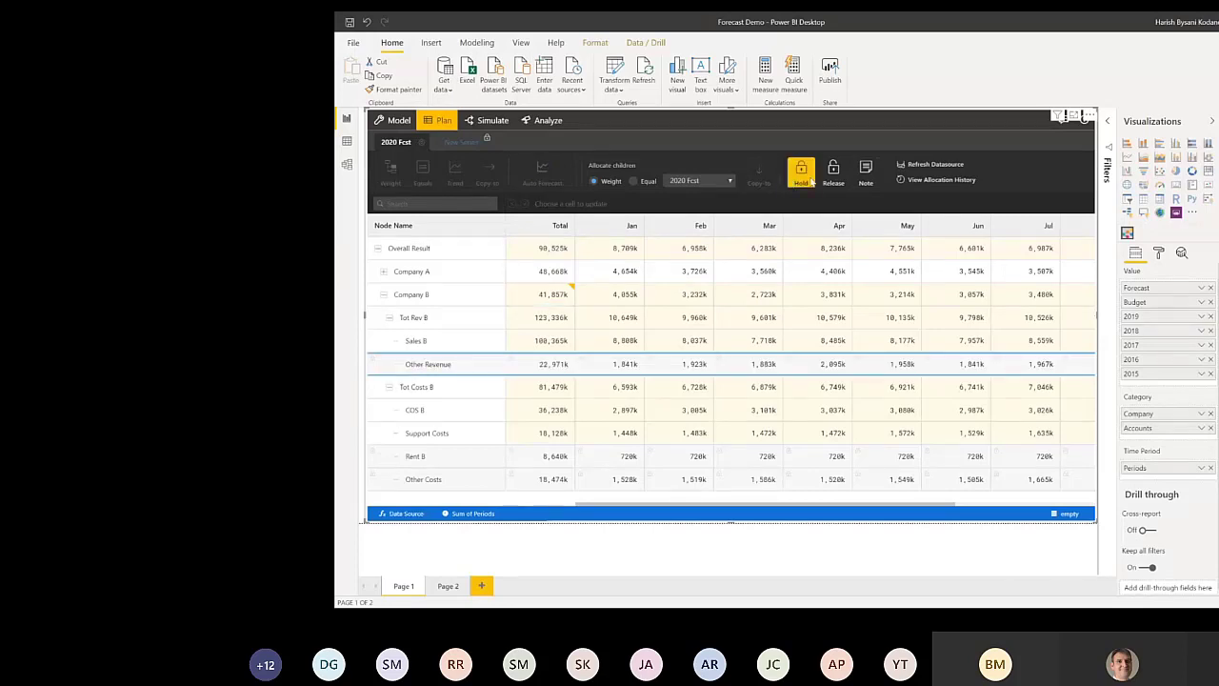
{"action": "left_click", "coordinate": [394, 453]}
{"action": "left_click", "coordinate": [411, 485], "text": "ctrl"}
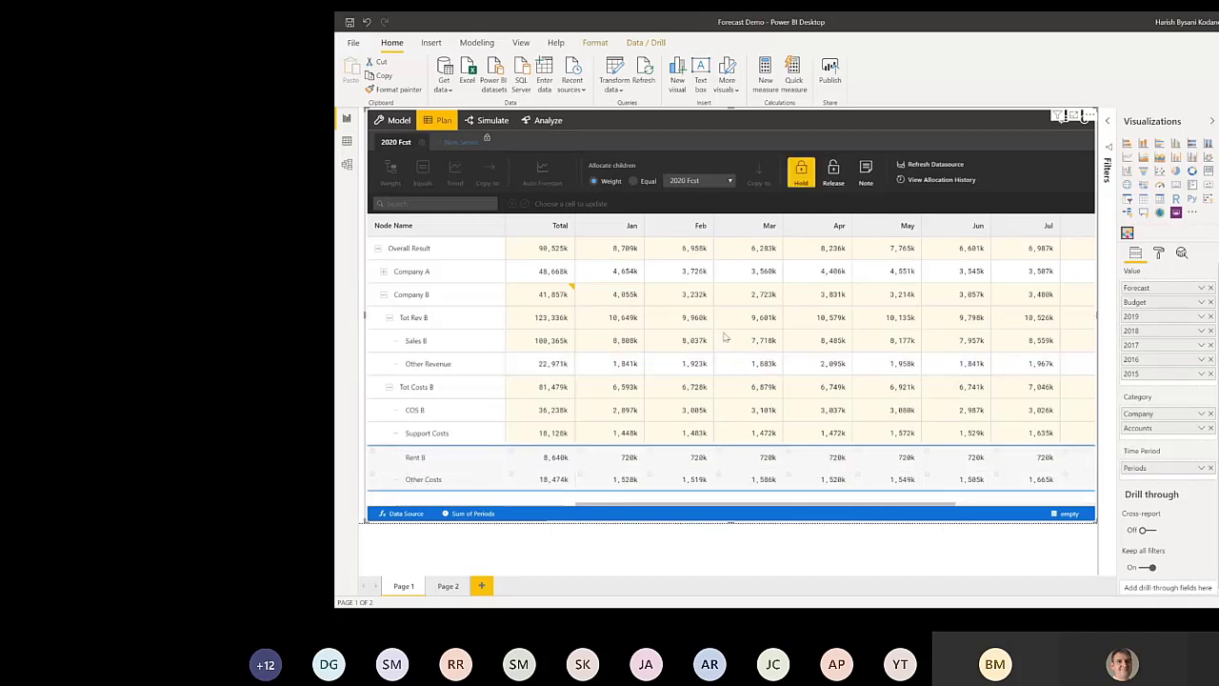
{"action": "left_click", "coordinate": [833, 172]}
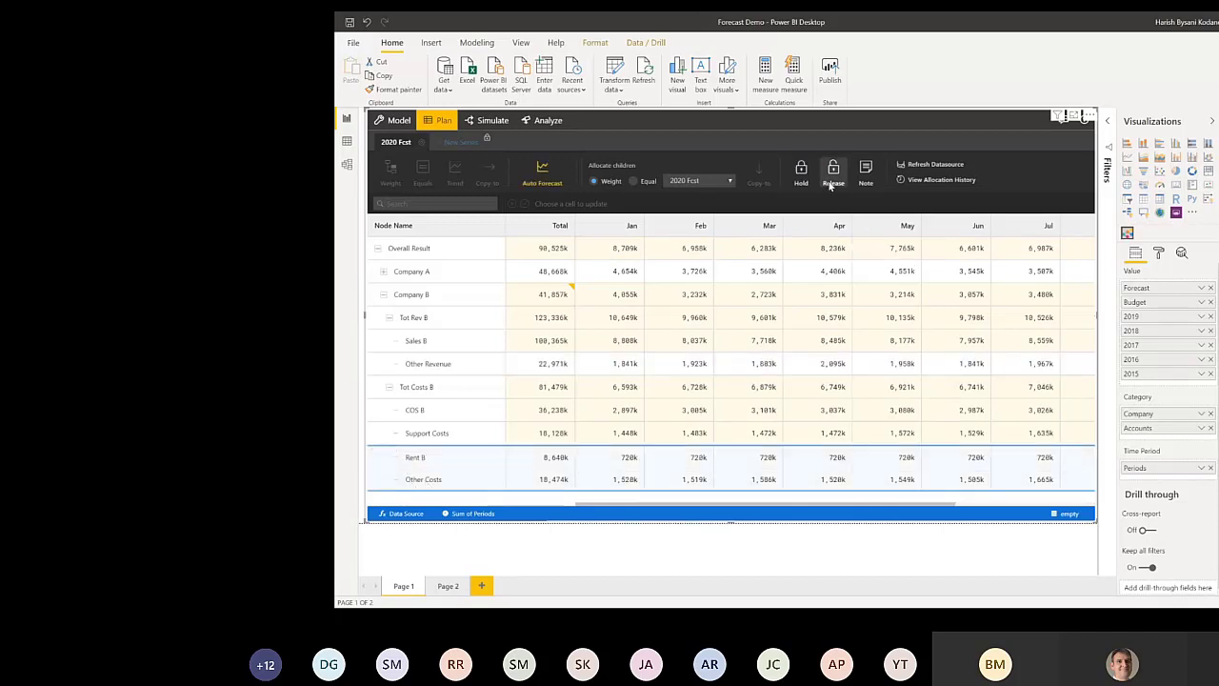
{"action": "left_click", "coordinate": [566, 438]}
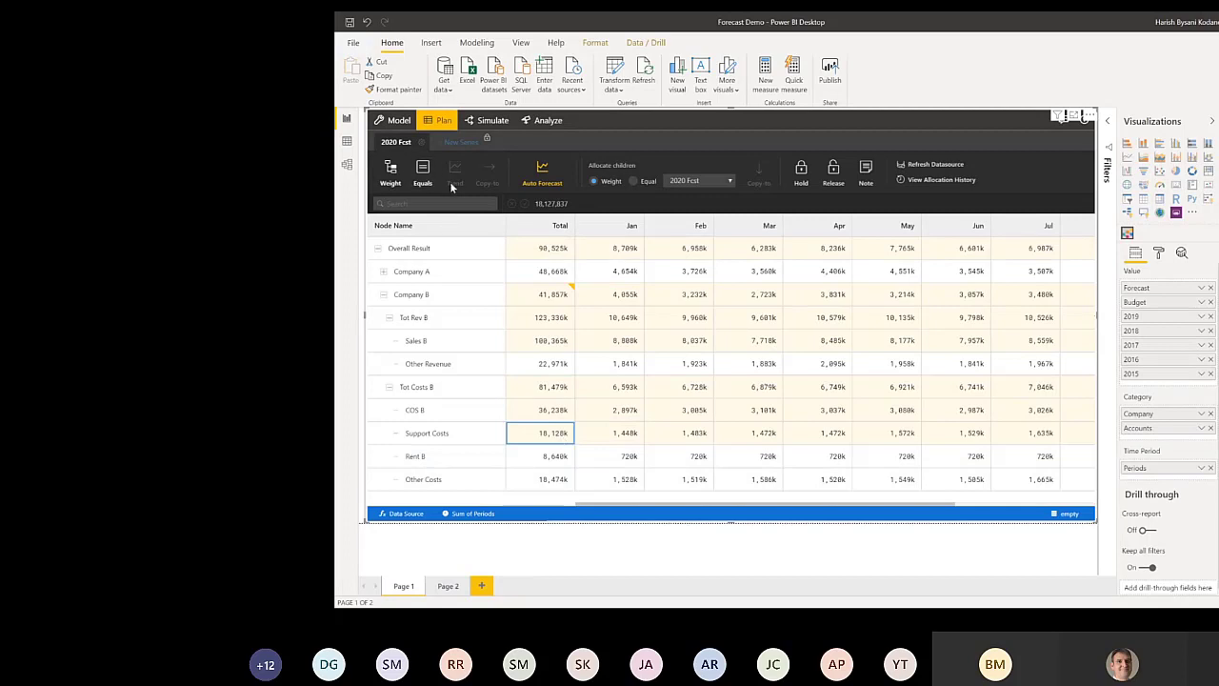
{"action": "left_click", "coordinate": [640, 411]}
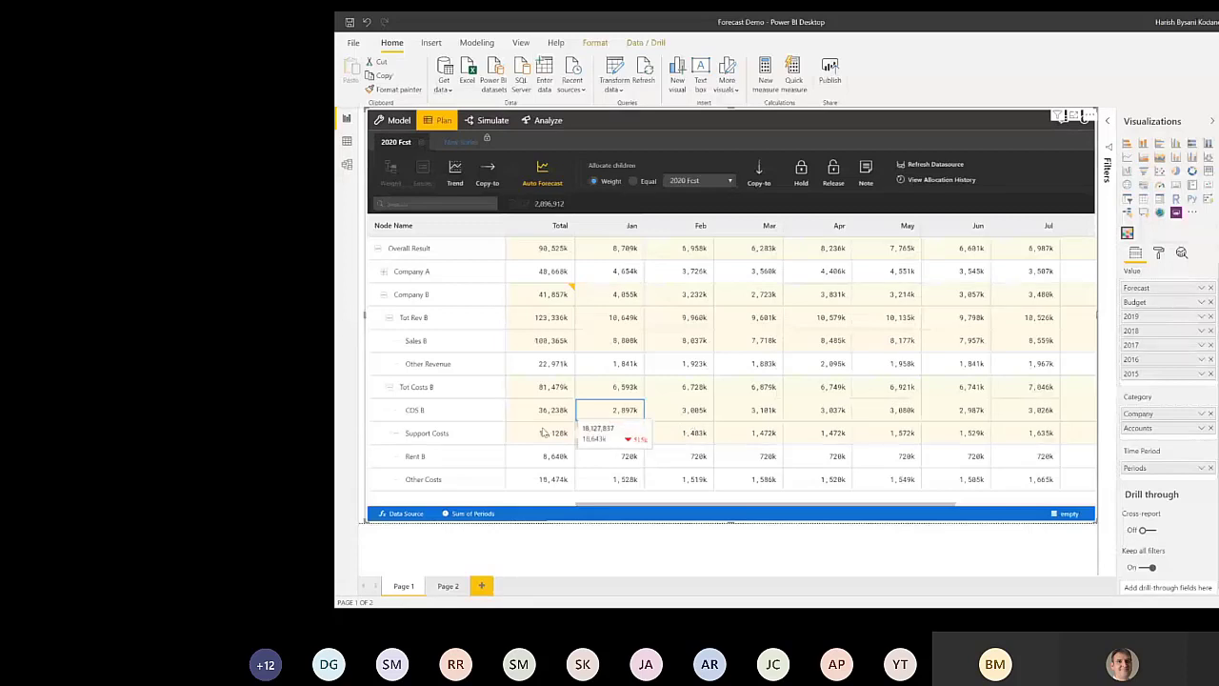
Step: Spread COS B's full-year total by weights from the Sales B node of the 2020 Fcst series, overwriting the values
{"action": "mouse_move", "coordinate": [640, 321]}
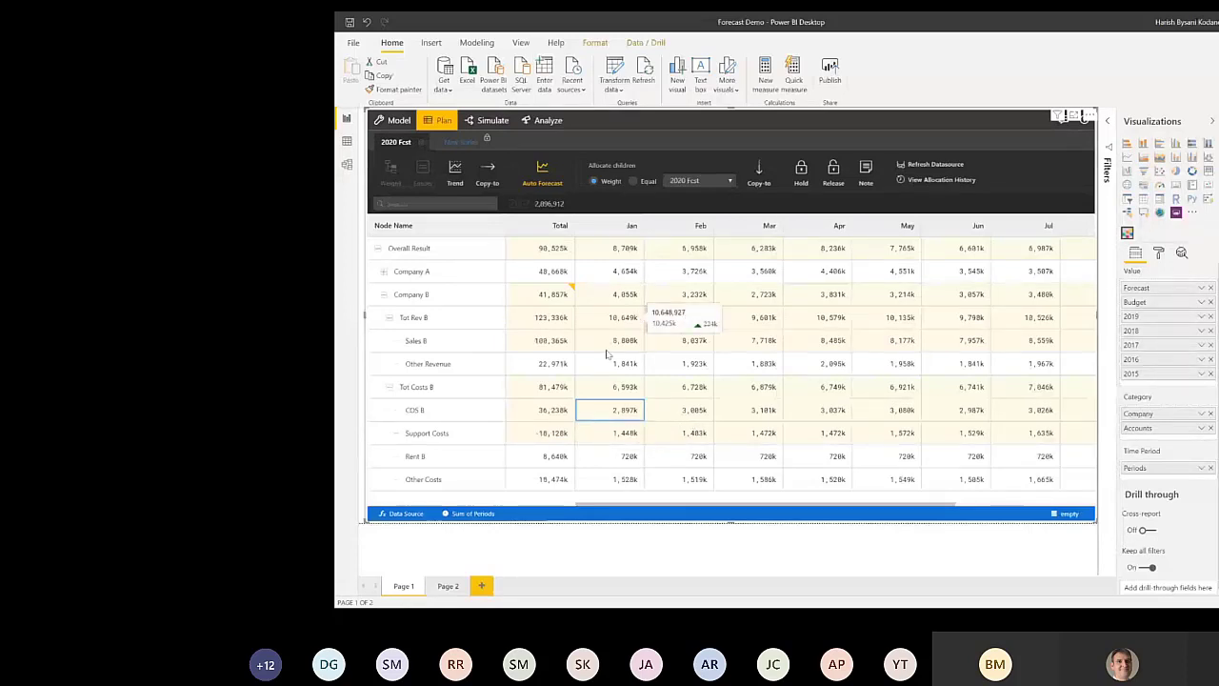
{"action": "left_click", "coordinate": [543, 409]}
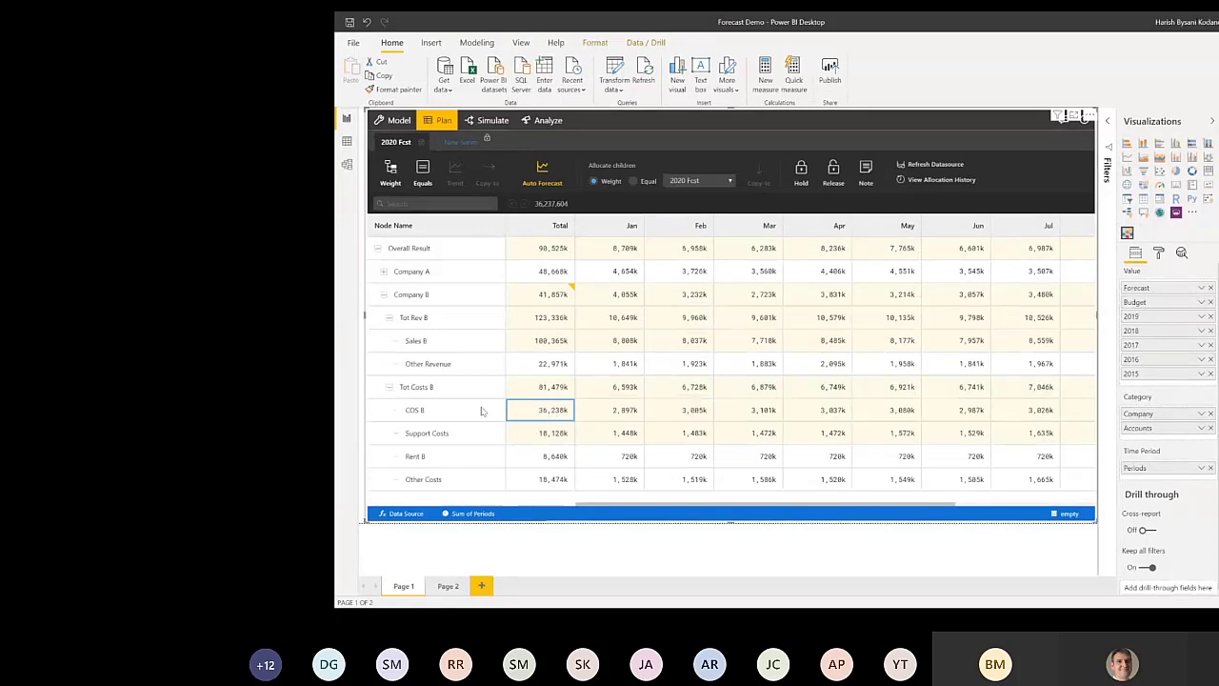
{"action": "mouse_move", "coordinate": [621, 351]}
{"action": "mouse_move", "coordinate": [545, 418]}
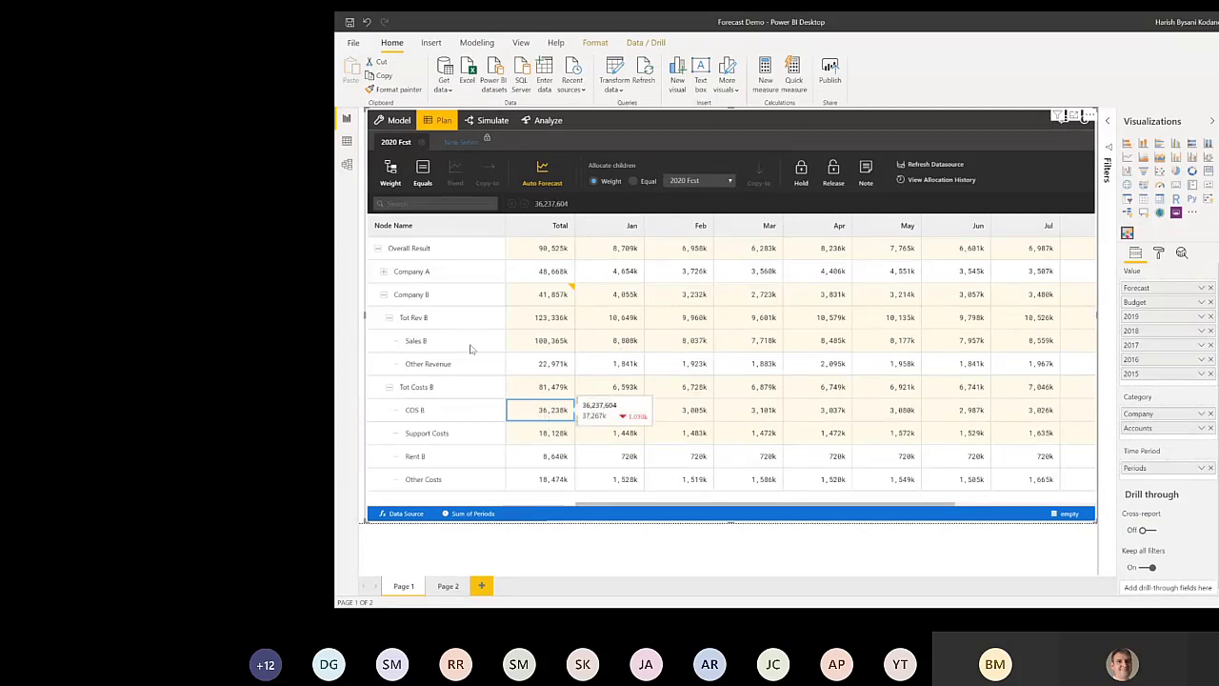
{"action": "left_click", "coordinate": [391, 181]}
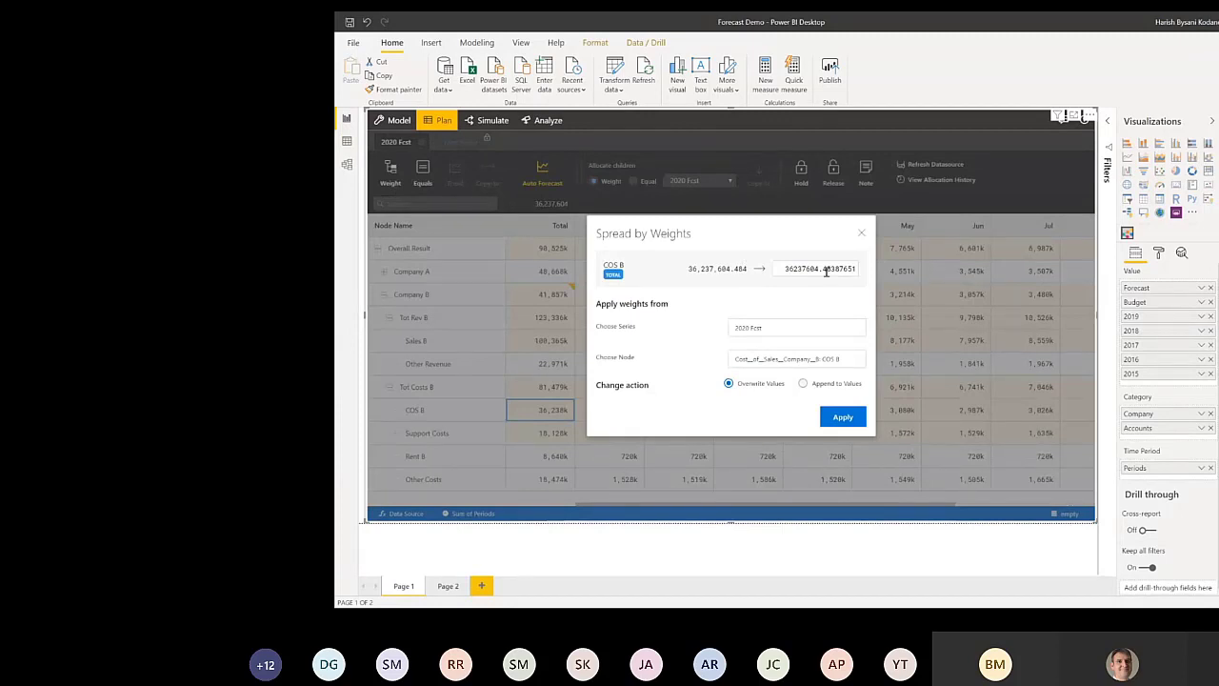
{"action": "left_click", "coordinate": [794, 361]}
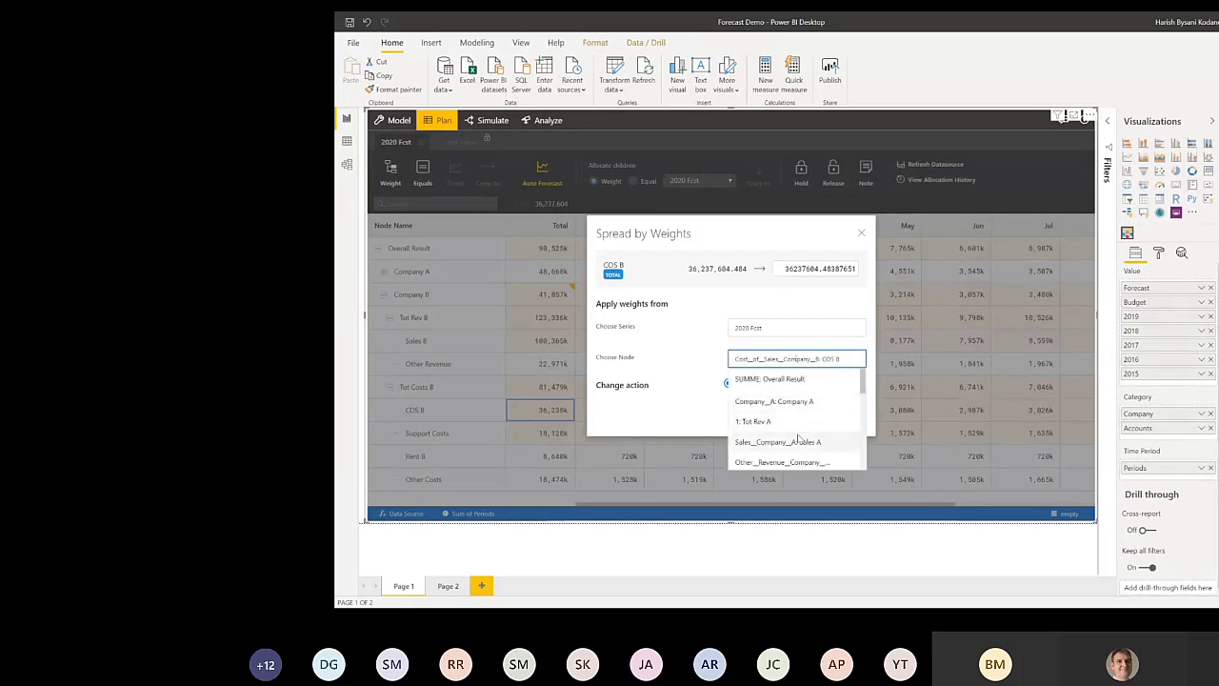
{"action": "scroll", "coordinate": [798, 436], "scroll_direction": "down", "scroll_amount": 2}
{"action": "scroll", "coordinate": [798, 438], "scroll_direction": "down", "scroll_amount": 3}
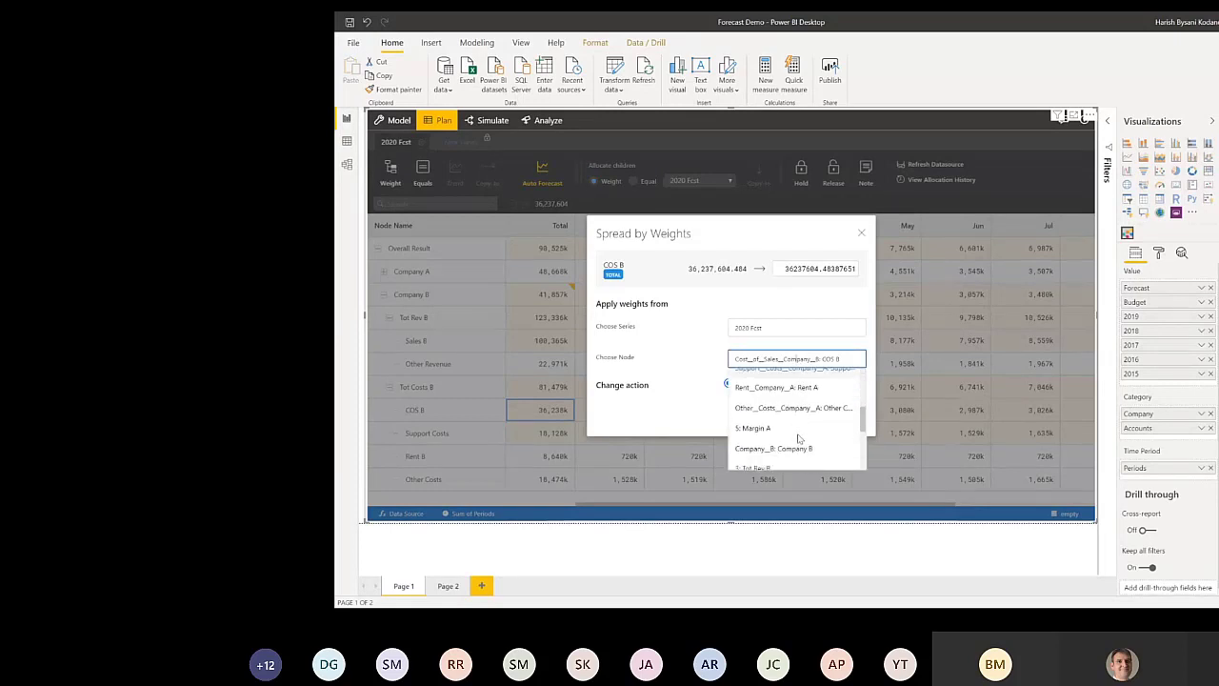
{"action": "scroll", "coordinate": [798, 438], "scroll_direction": "down", "scroll_amount": 3}
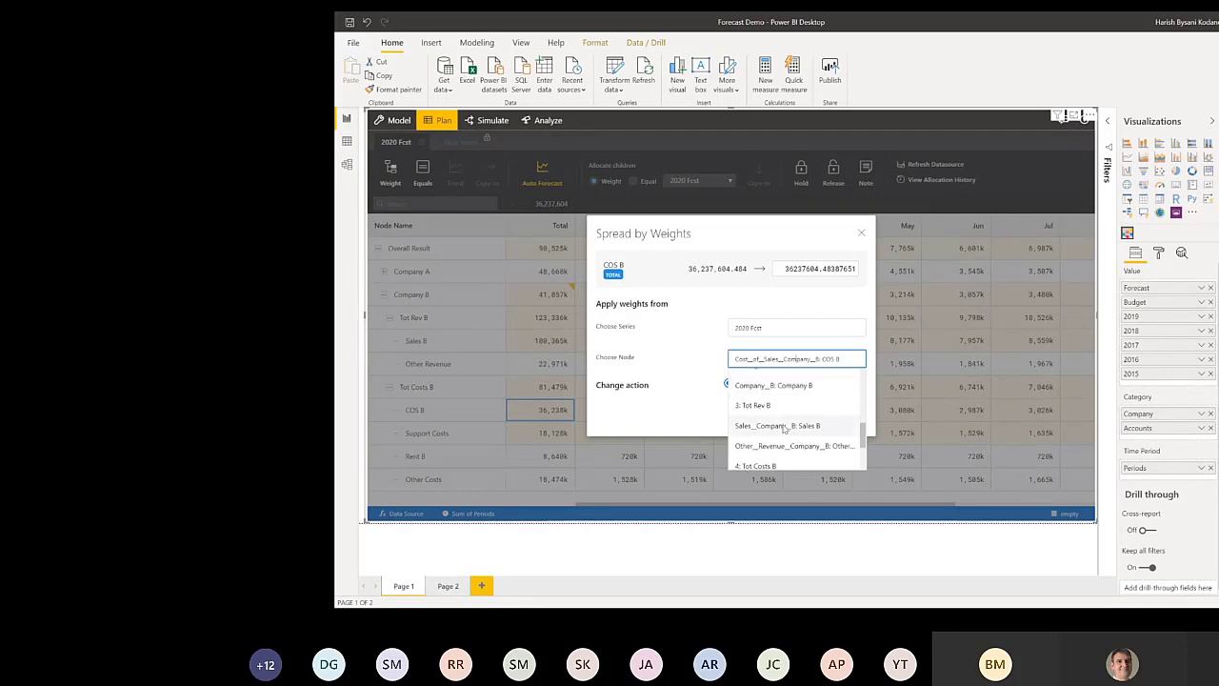
{"action": "left_click", "coordinate": [784, 425]}
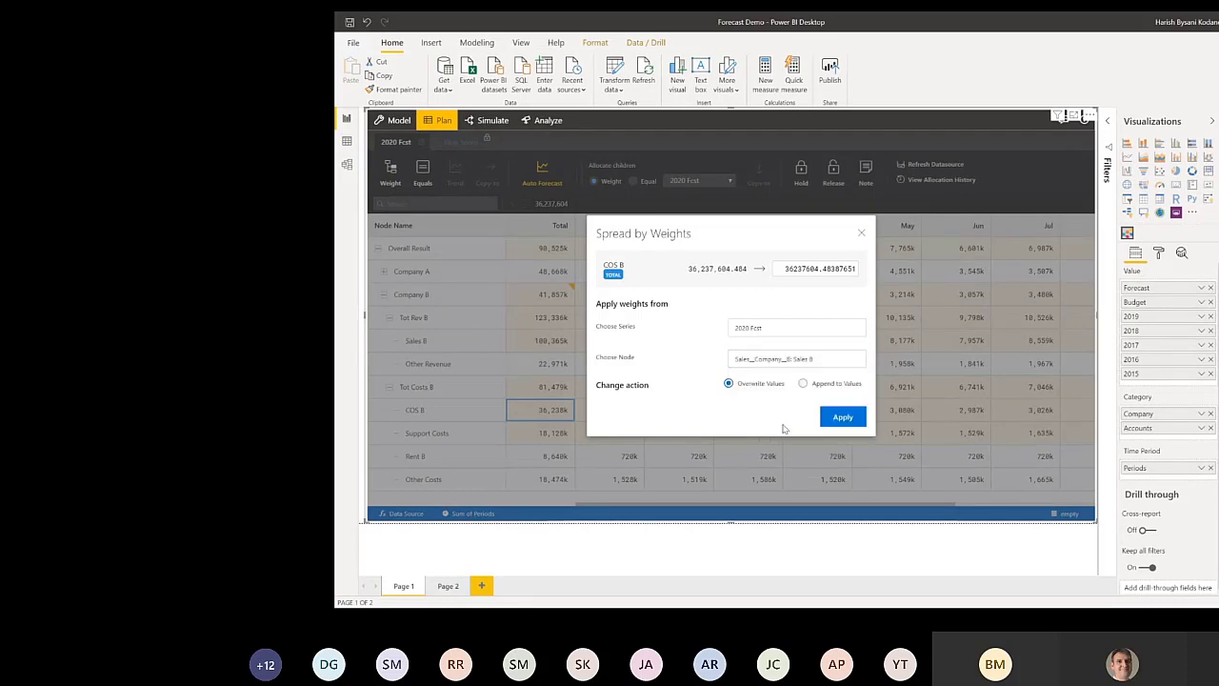
{"action": "left_click", "coordinate": [843, 419]}
{"action": "left_click", "coordinate": [621, 417]}
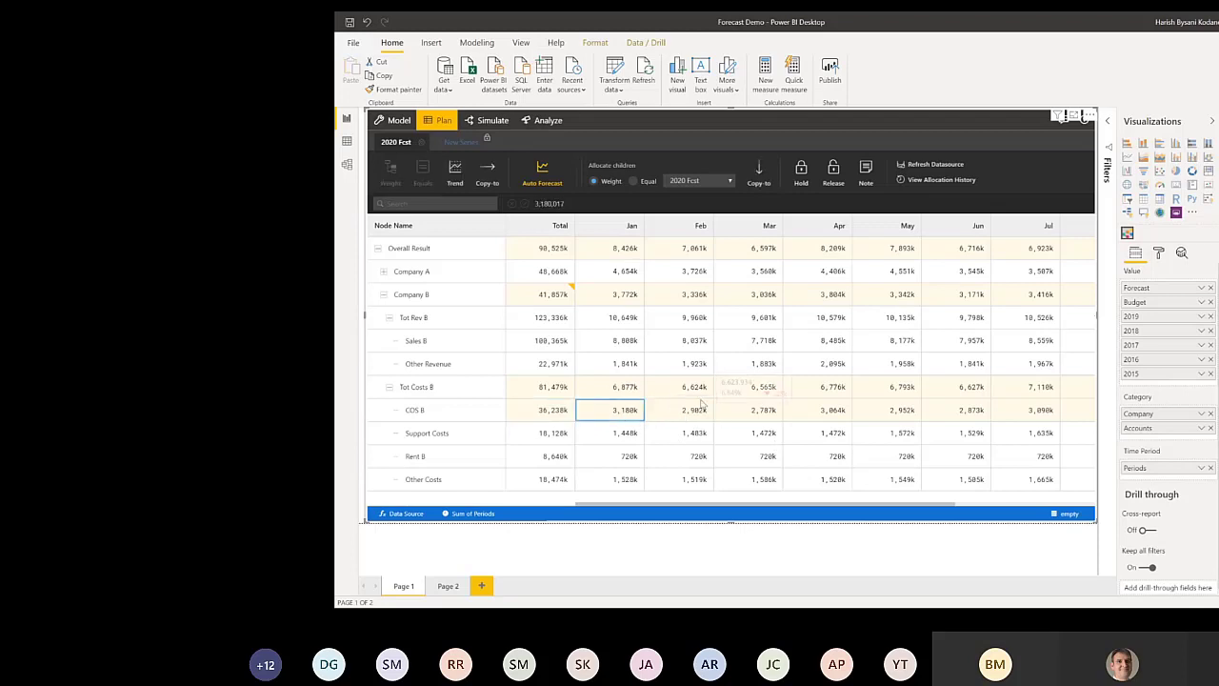
{"action": "mouse_move", "coordinate": [702, 409]}
{"action": "mouse_move", "coordinate": [825, 423]}
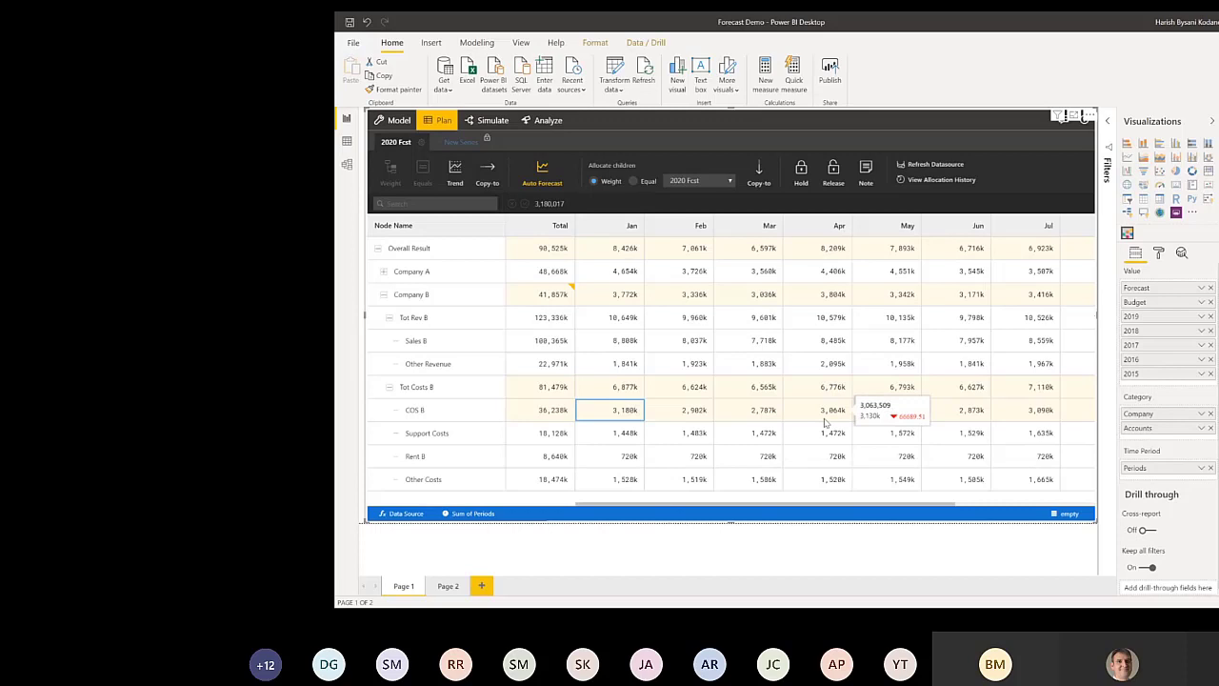
Step: Apply a percentage increase trend to Company B's Support Costs from July onward, overwriting the values
{"action": "left_click", "coordinate": [612, 442]}
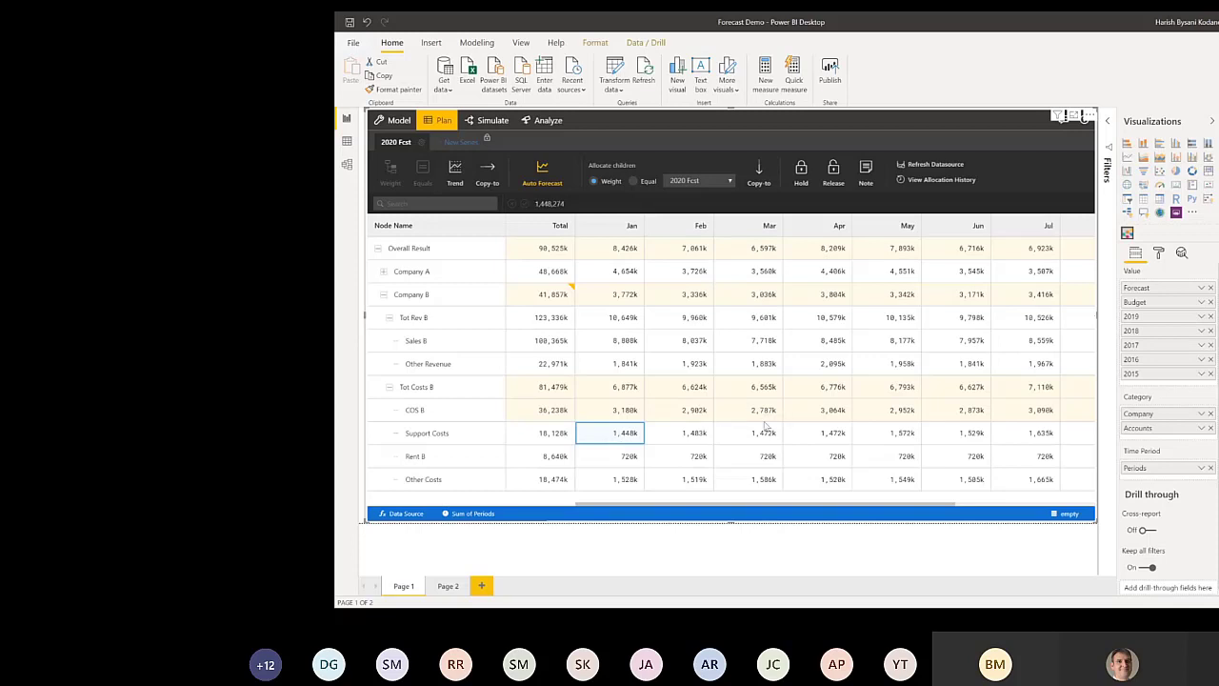
{"action": "left_click", "coordinate": [890, 441]}
{"action": "left_click", "coordinate": [967, 441]}
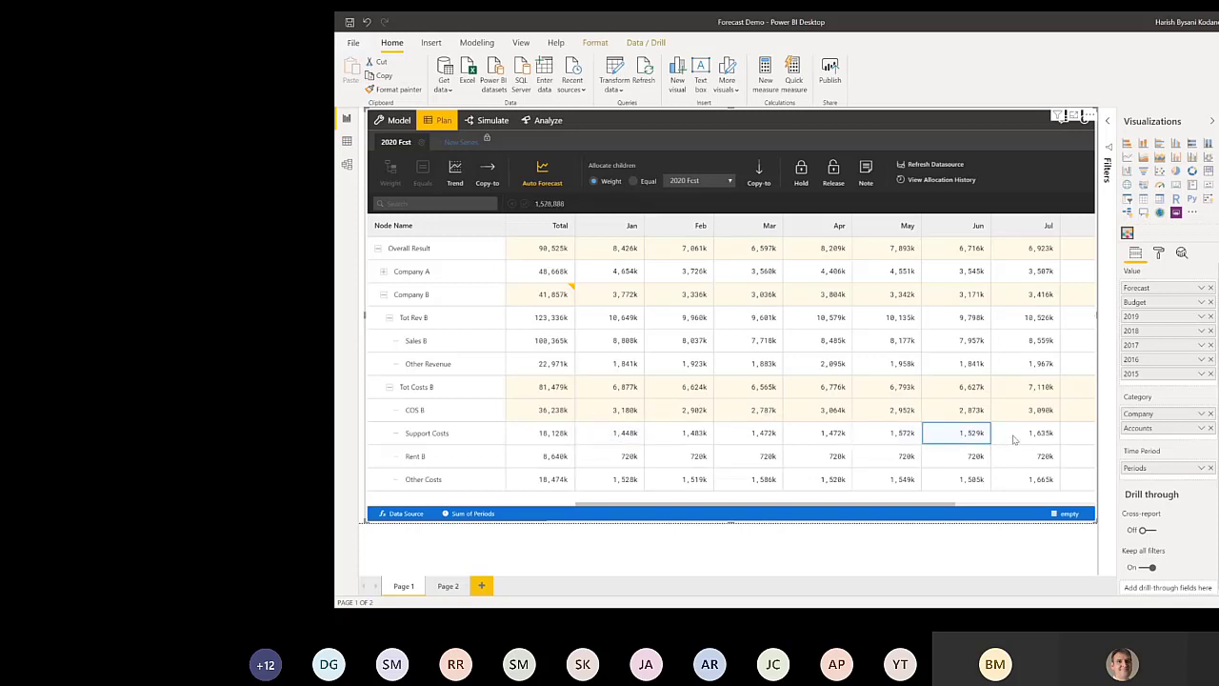
{"action": "left_click", "coordinate": [1017, 438]}
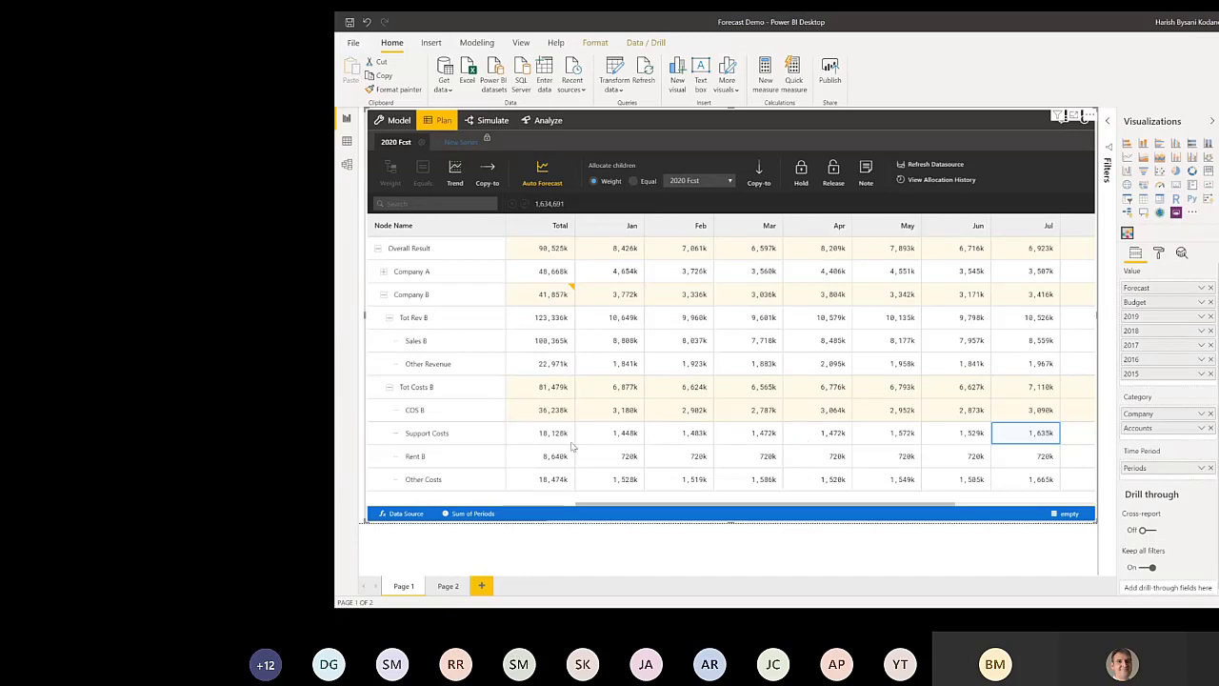
{"action": "left_click", "coordinate": [945, 442]}
{"action": "key", "text": "Right"}
{"action": "key", "text": "Right"}
{"action": "key", "text": "Left"}
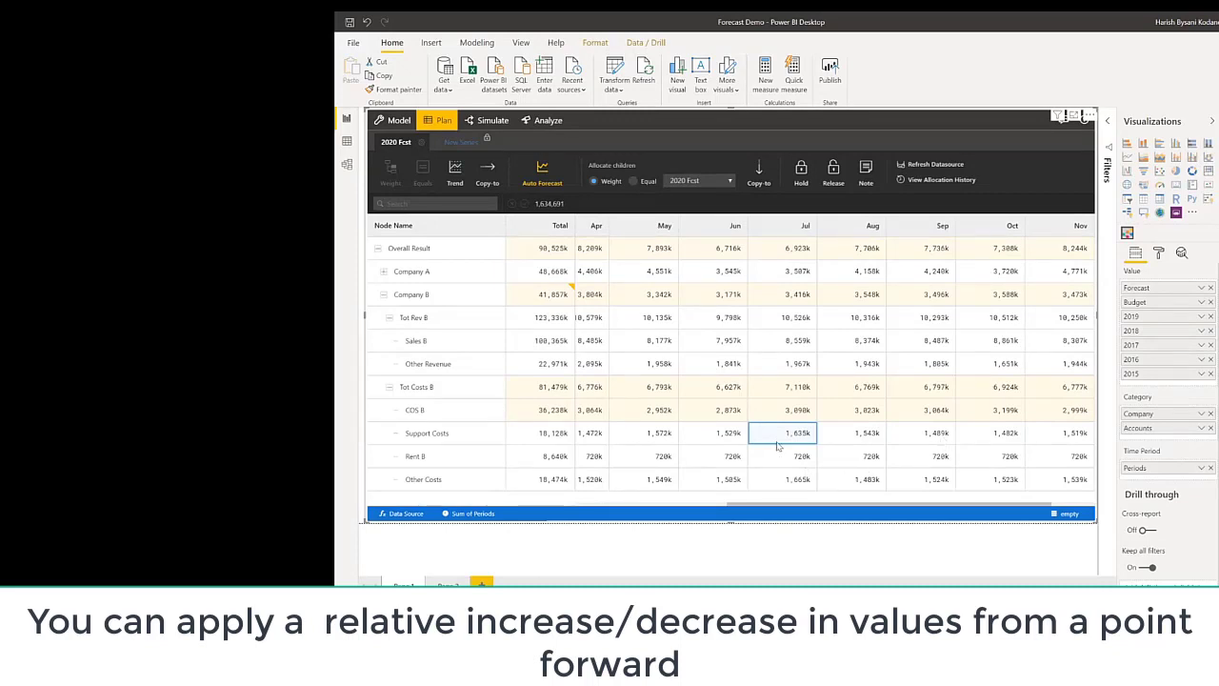
{"action": "left_click", "coordinate": [456, 177]}
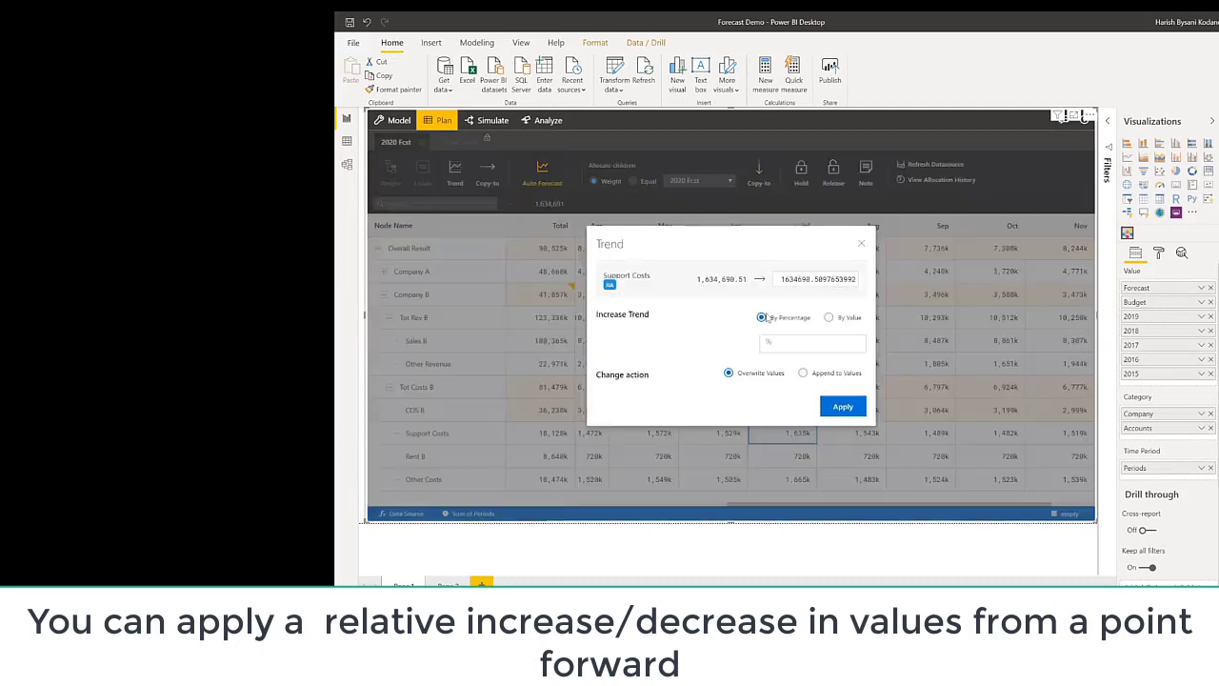
{"action": "left_click", "coordinate": [788, 341]}
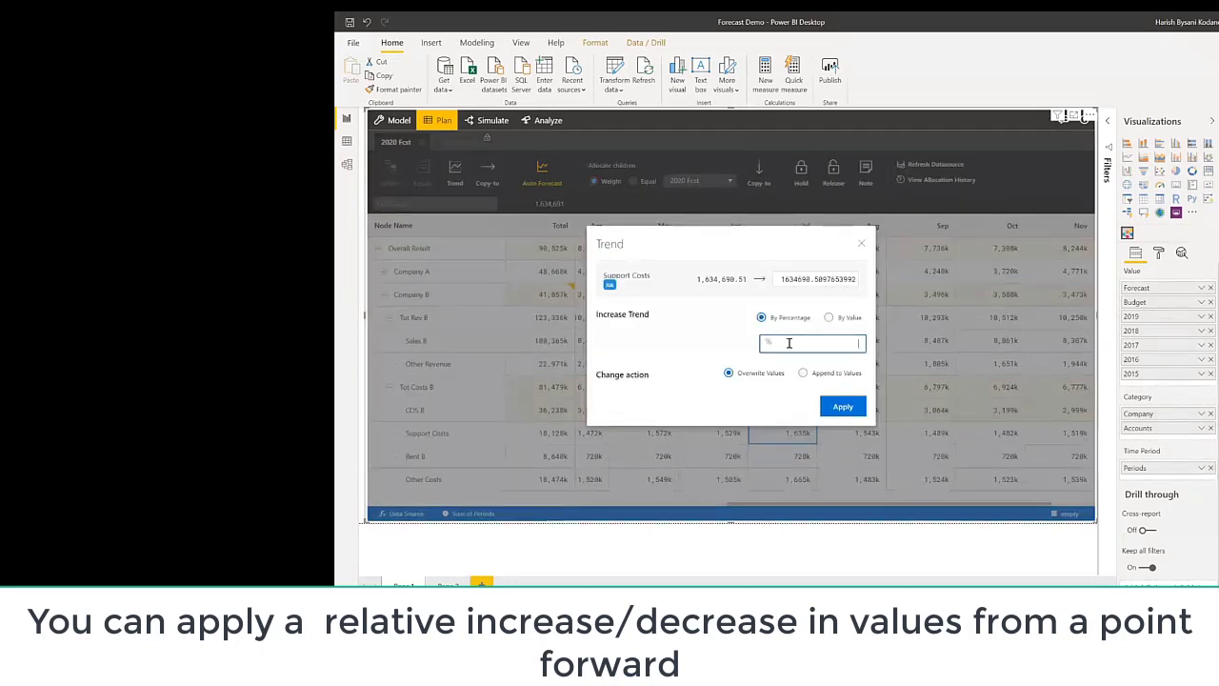
{"action": "type", "text": "4"}
{"action": "left_click", "coordinate": [850, 408]}
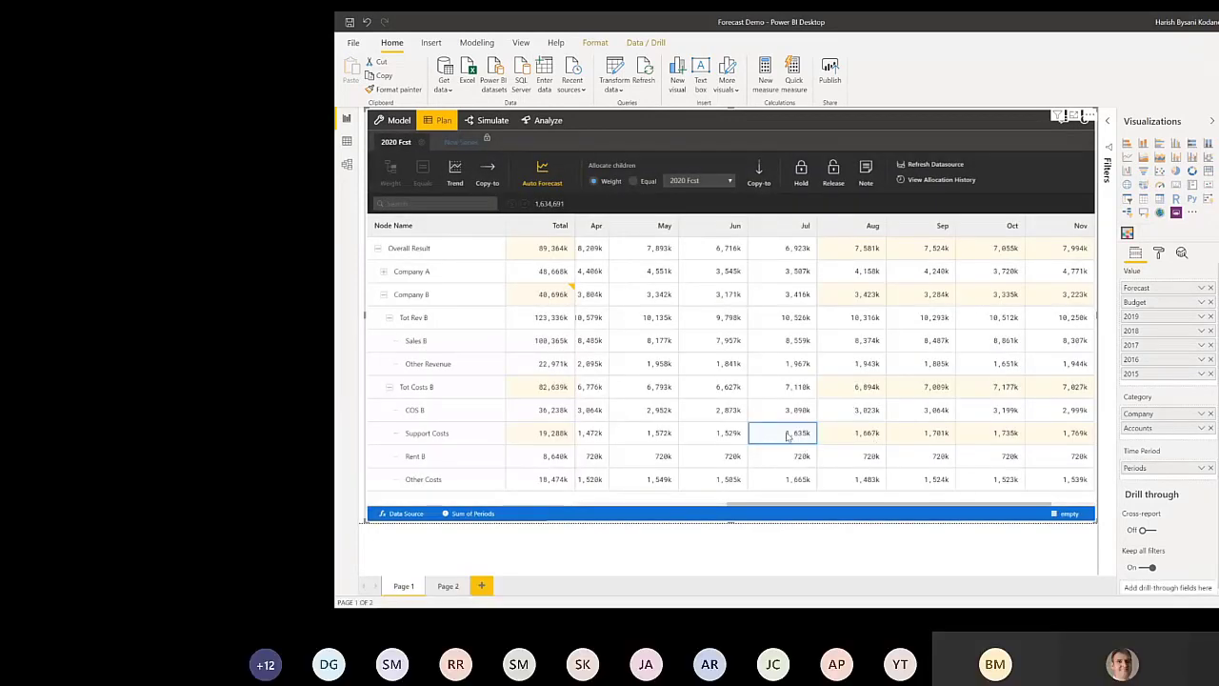
{"action": "mouse_move", "coordinate": [931, 437]}
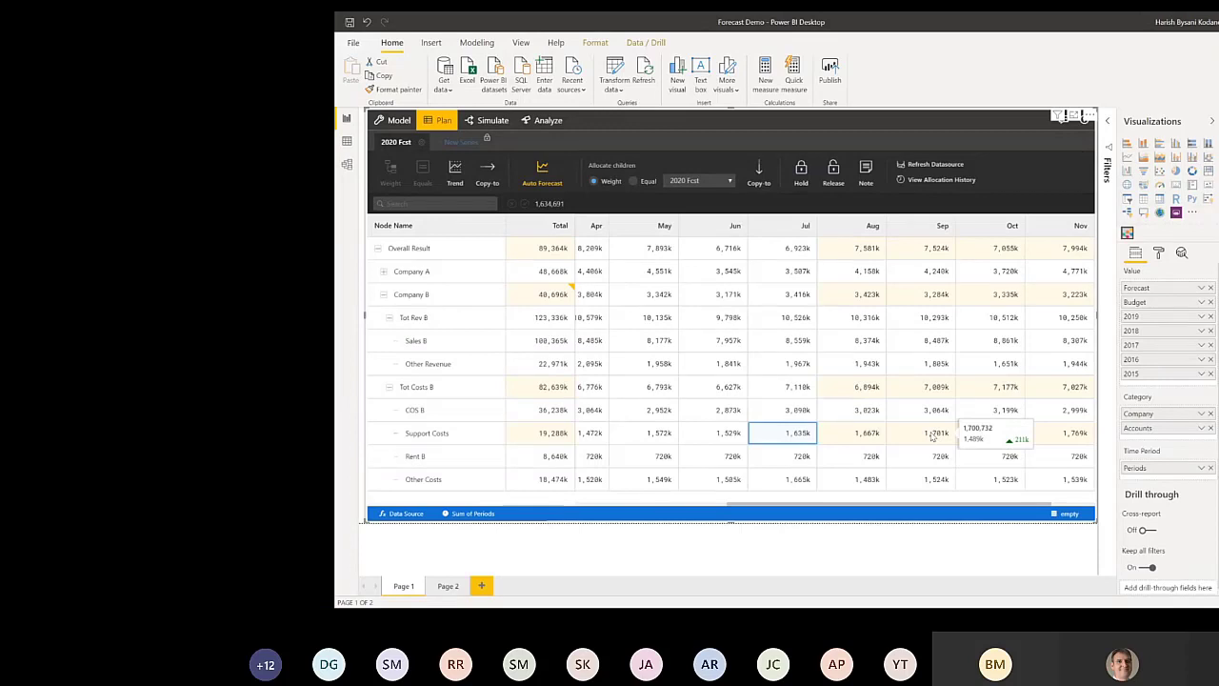
Step: Restore the allocation history to the COS B spread to remove the Support Costs trend
{"action": "left_click", "coordinate": [968, 184]}
{"action": "left_click", "coordinate": [957, 329]}
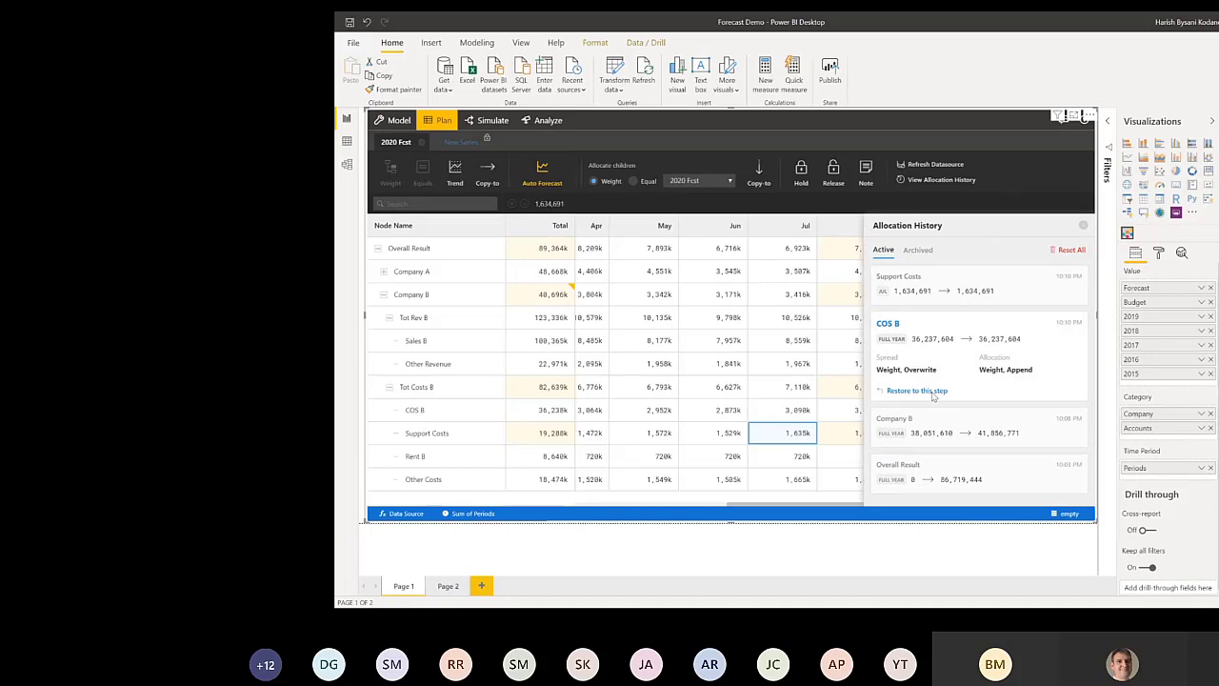
{"action": "left_click", "coordinate": [931, 391]}
{"action": "left_click", "coordinate": [1084, 227]}
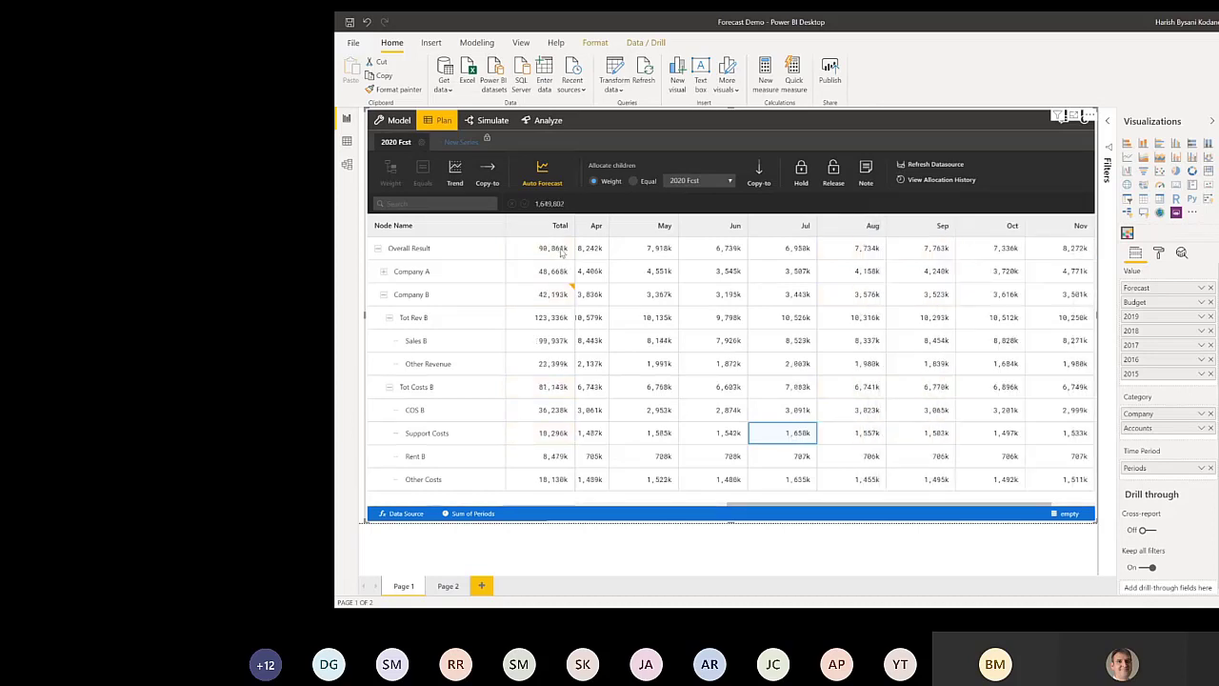
Step: Apply a -2% trend to Support Costs from July onward, overwriting the values
{"action": "left_click", "coordinate": [453, 177]}
{"action": "type", "text": "-2"}
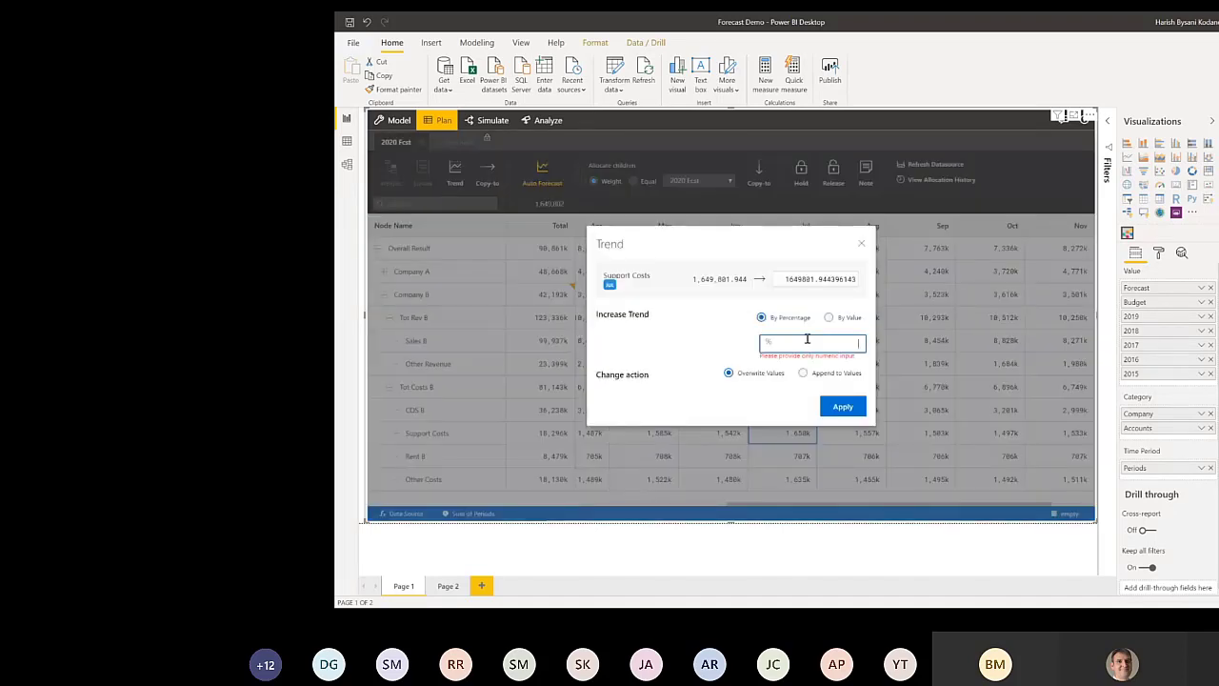
{"action": "left_click", "coordinate": [838, 406]}
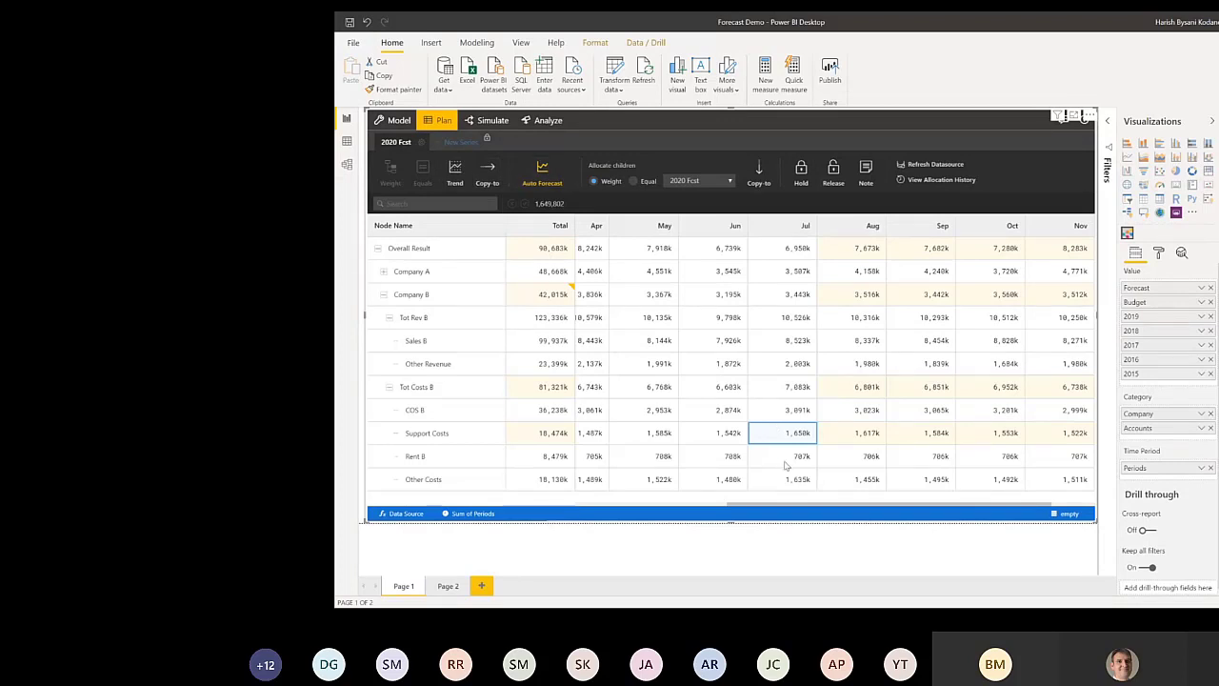
Step: Set Rent B's January value to 800k and copy it to all the following months
{"action": "left_click", "coordinate": [583, 456]}
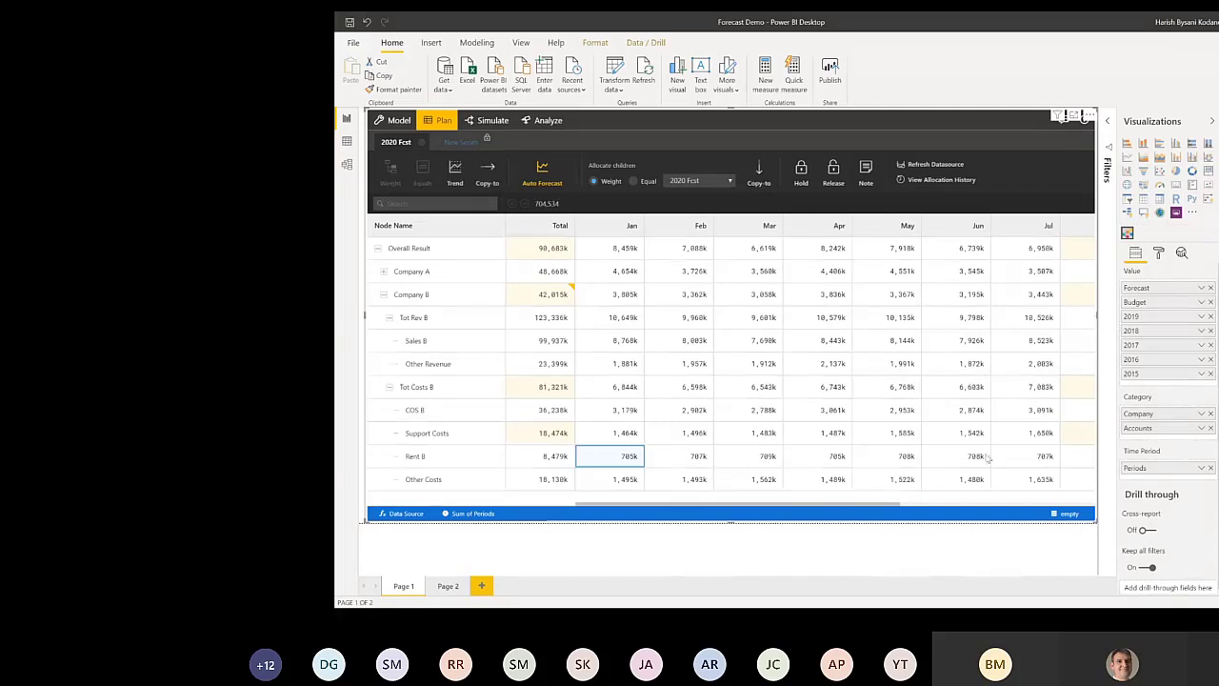
{"action": "double_click", "coordinate": [549, 203]}
{"action": "type", "text": "800"}
{"action": "key", "text": "Return"}
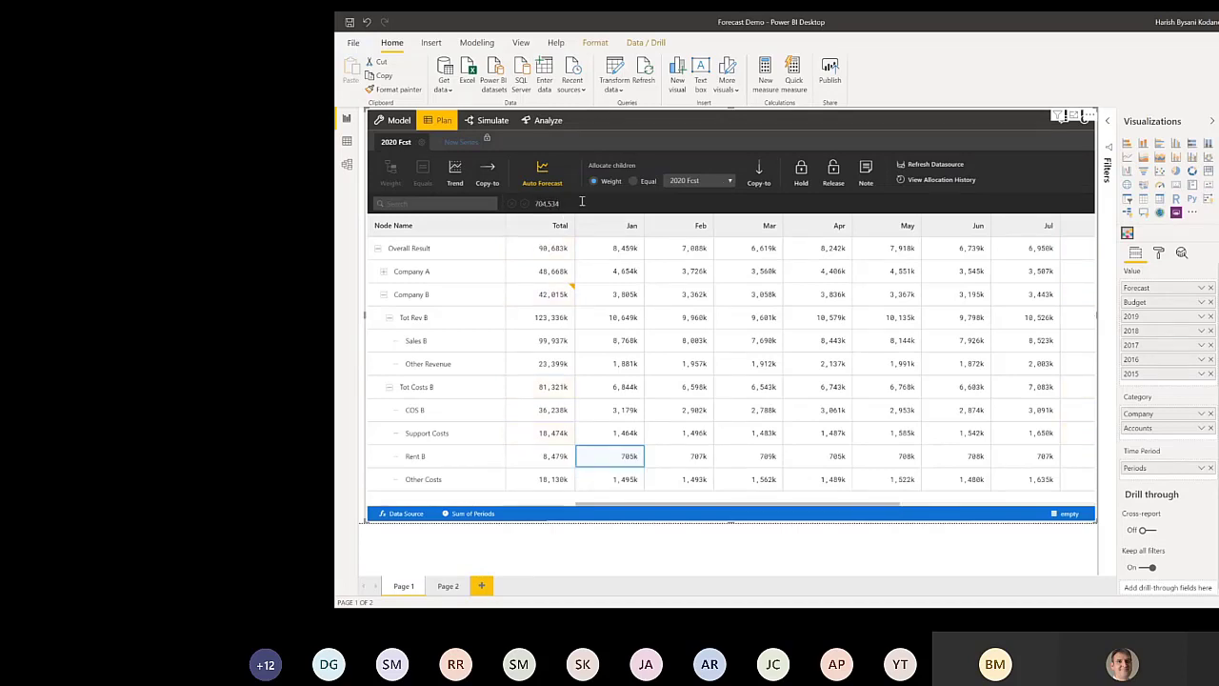
{"action": "left_click_drag", "start_coordinate": [582, 202], "coordinate": [499, 206]}
{"action": "type", "text": "800"}
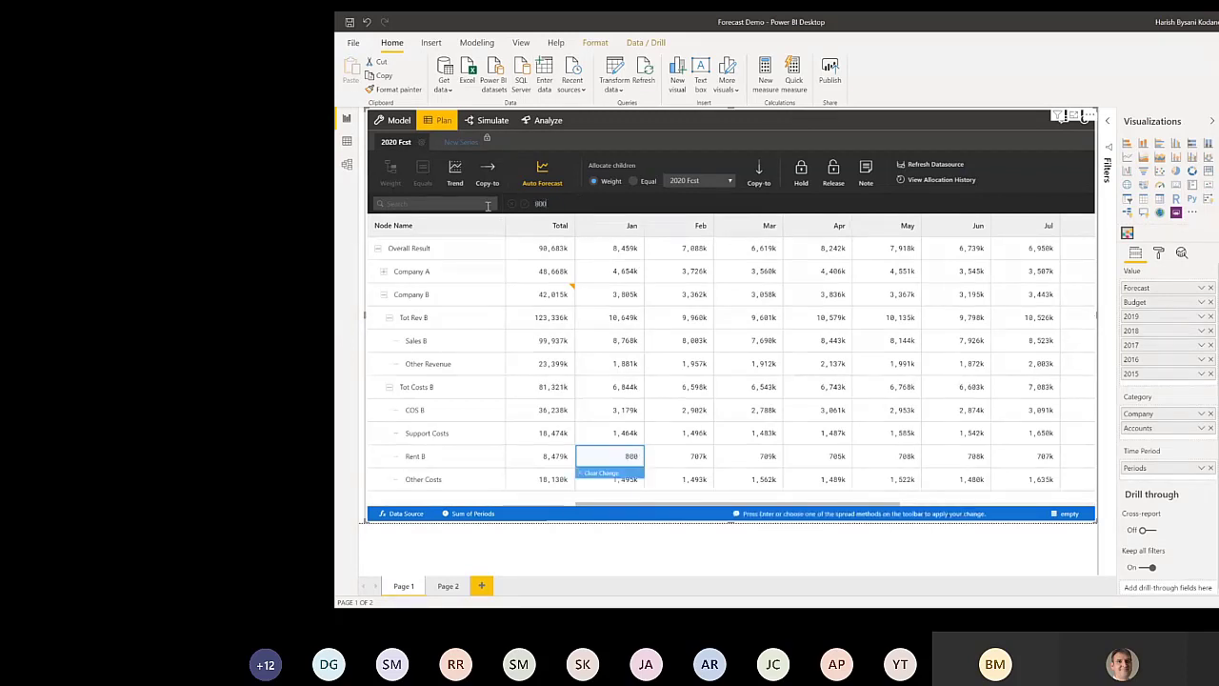
{"action": "type", "text": "k"}
{"action": "key", "text": "Return"}
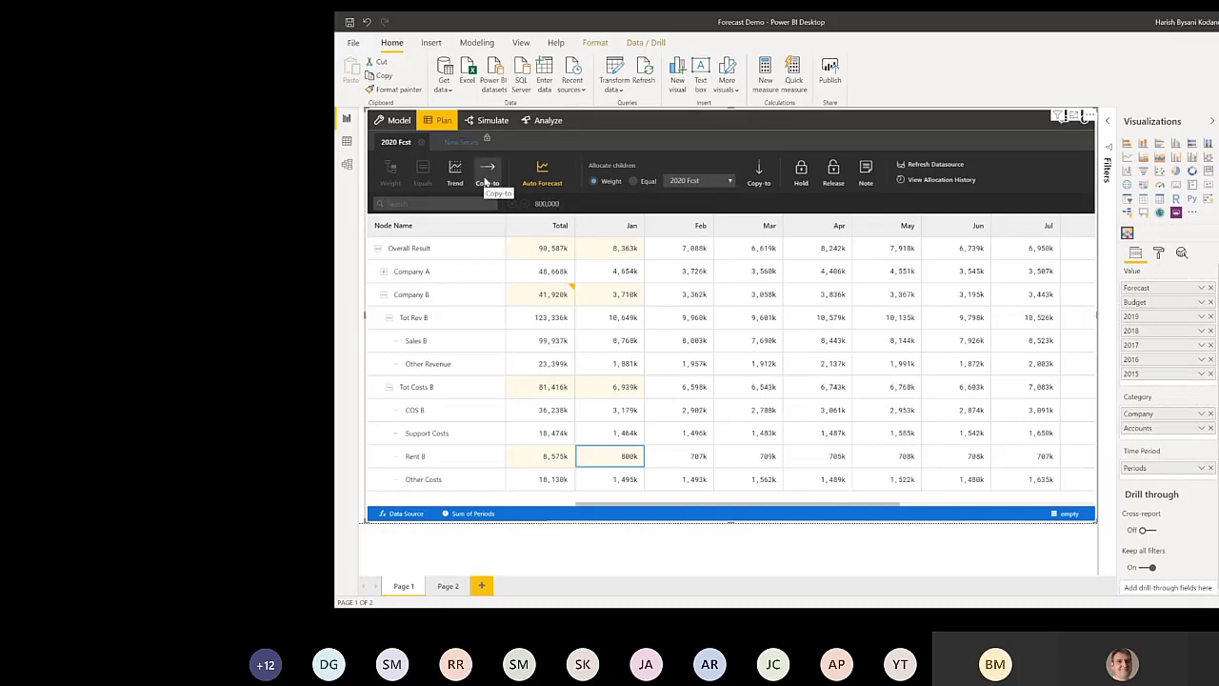
{"action": "left_click", "coordinate": [486, 181]}
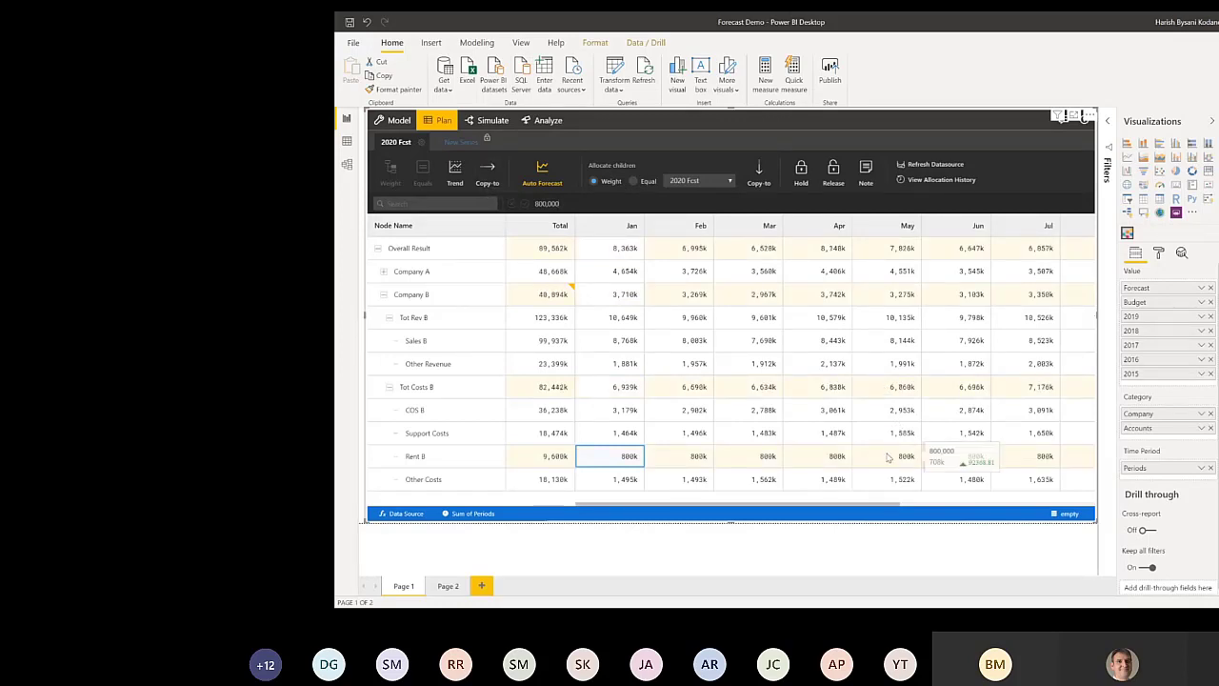
Step: Check Rent B's copied monthly values through to December and back to February
{"action": "left_click", "coordinate": [956, 457]}
{"action": "key", "text": "Right"}
{"action": "key", "text": "Right"}
{"action": "key", "text": "Right"}
{"action": "key", "text": "Right"}
{"action": "key", "text": "Right"}
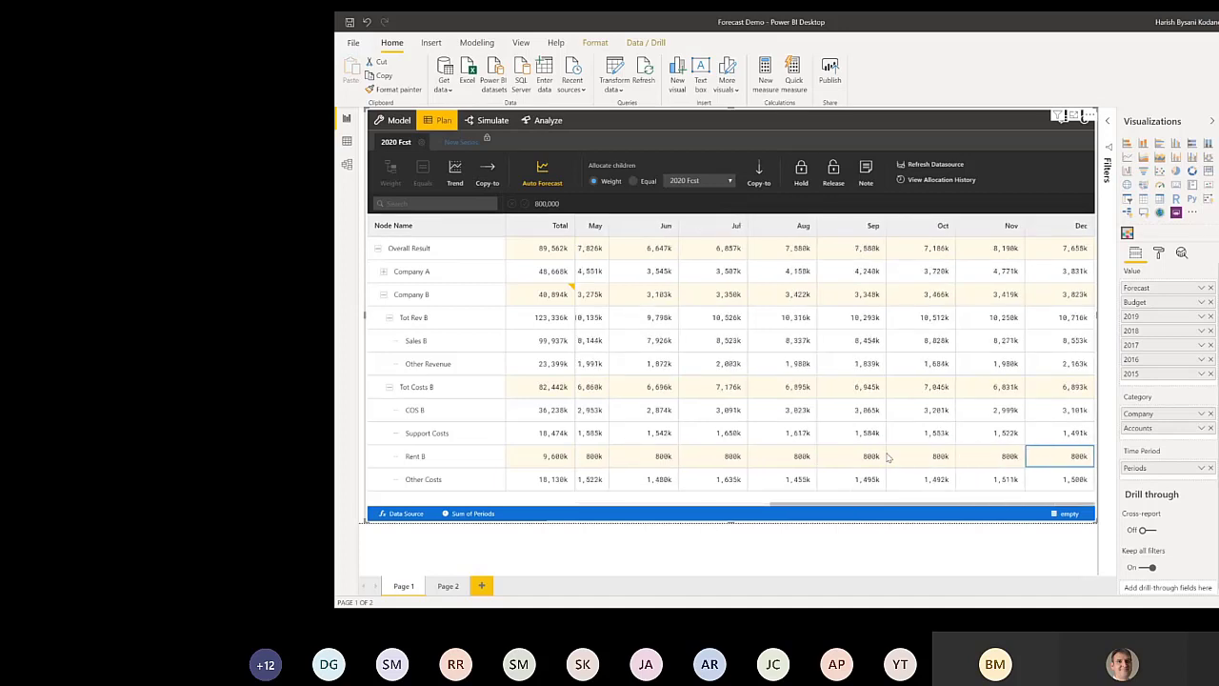
{"action": "key", "text": "Left"}
{"action": "key", "text": "Left"}
{"action": "key", "text": "Left"}
{"action": "key", "text": "Left"}
{"action": "key", "text": "Left"}
{"action": "key", "text": "Left"}
{"action": "key", "text": "Left"}
{"action": "key", "text": "Left"}
{"action": "key", "text": "Left"}
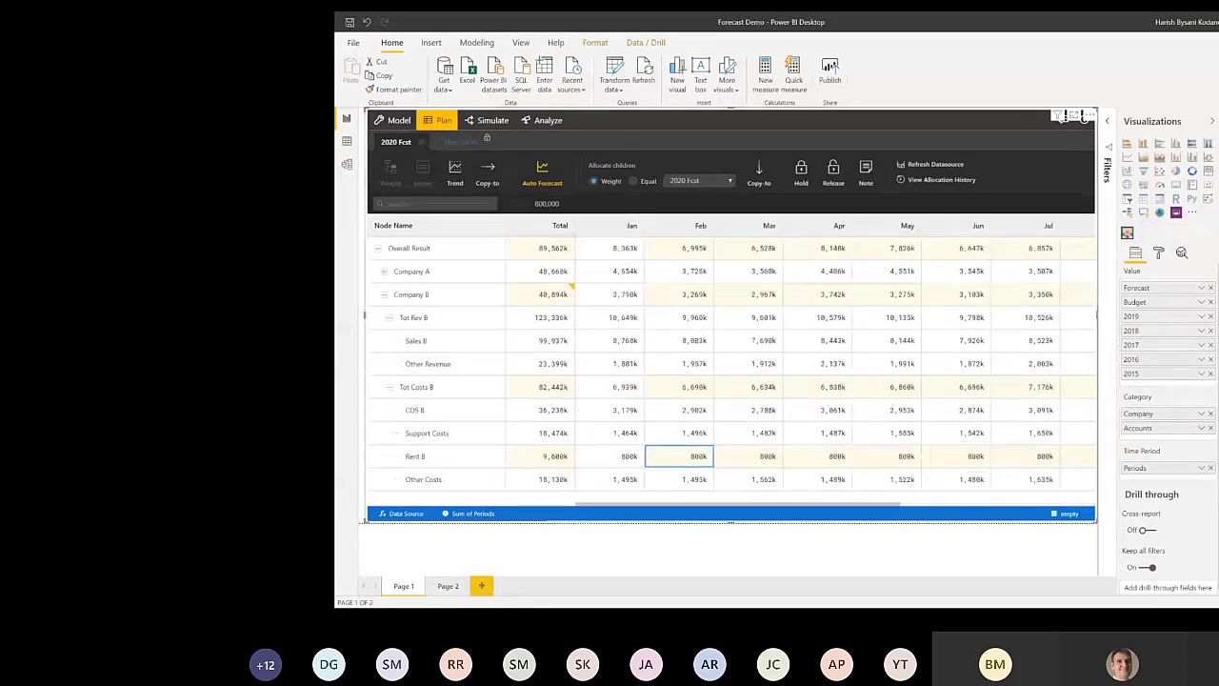
Step: Review the active entries in the allocation history, including the Rent B, Support Costs and COS B changes
{"action": "left_click", "coordinate": [968, 180]}
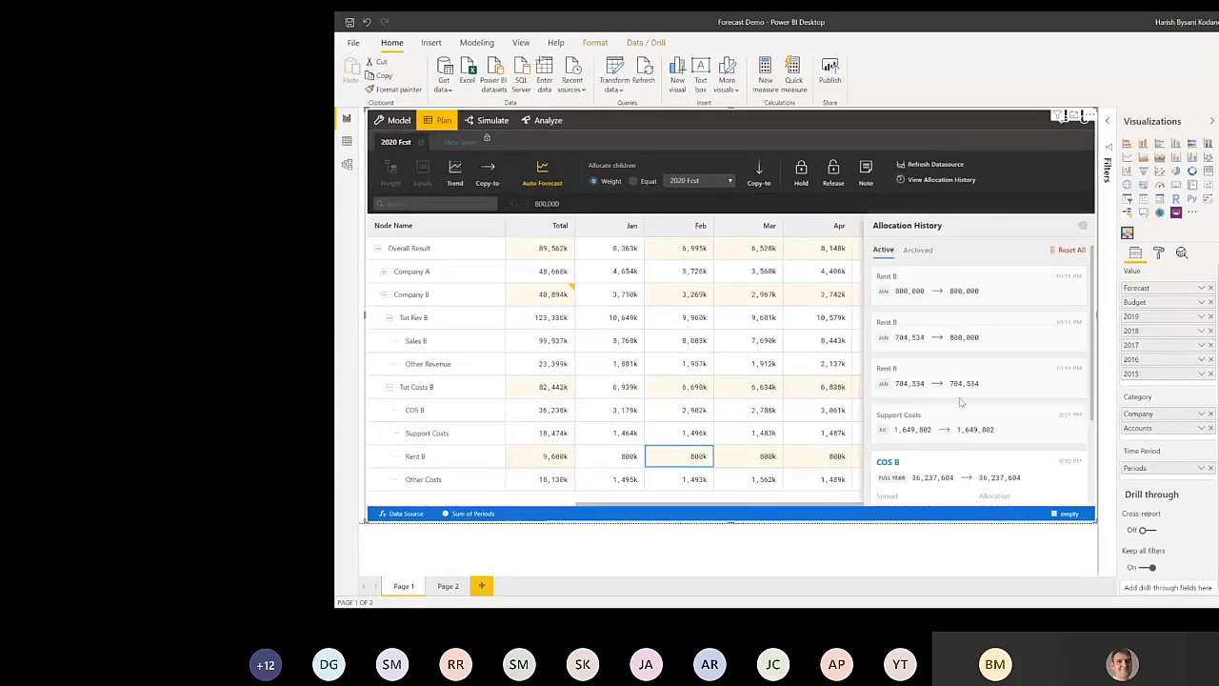
{"action": "scroll", "coordinate": [962, 406], "scroll_direction": "down", "scroll_amount": 3}
{"action": "scroll", "coordinate": [962, 407], "scroll_direction": "up", "scroll_amount": 3}
{"action": "left_click", "coordinate": [1083, 229]}
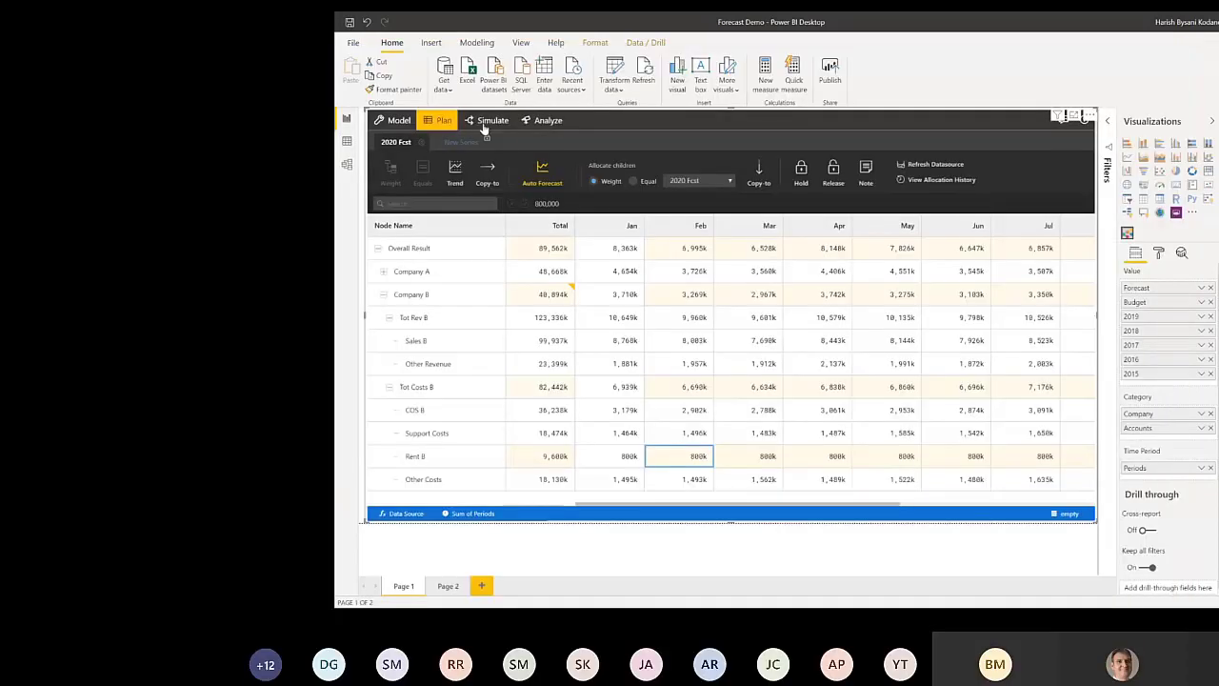
Step: Switch from planning to simulation and examine the scenario settings, KPIs and the Overall Result driver tree
{"action": "left_click", "coordinate": [486, 122]}
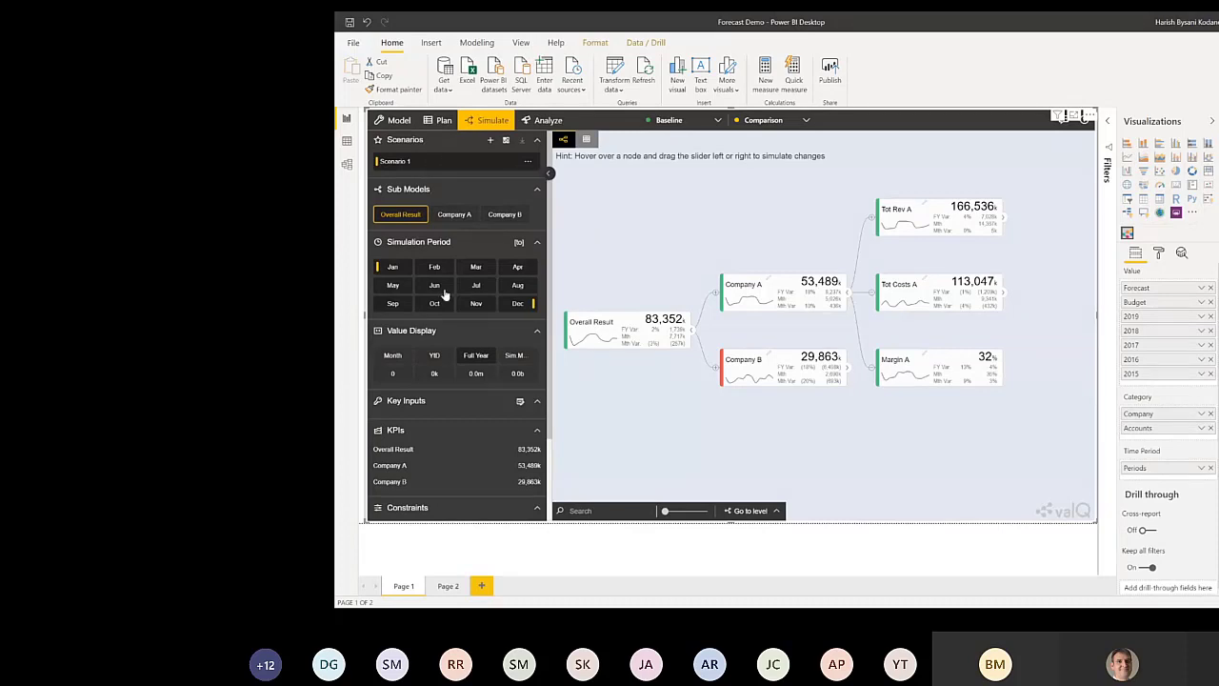
{"action": "scroll", "coordinate": [454, 305], "scroll_direction": "down", "scroll_amount": 1}
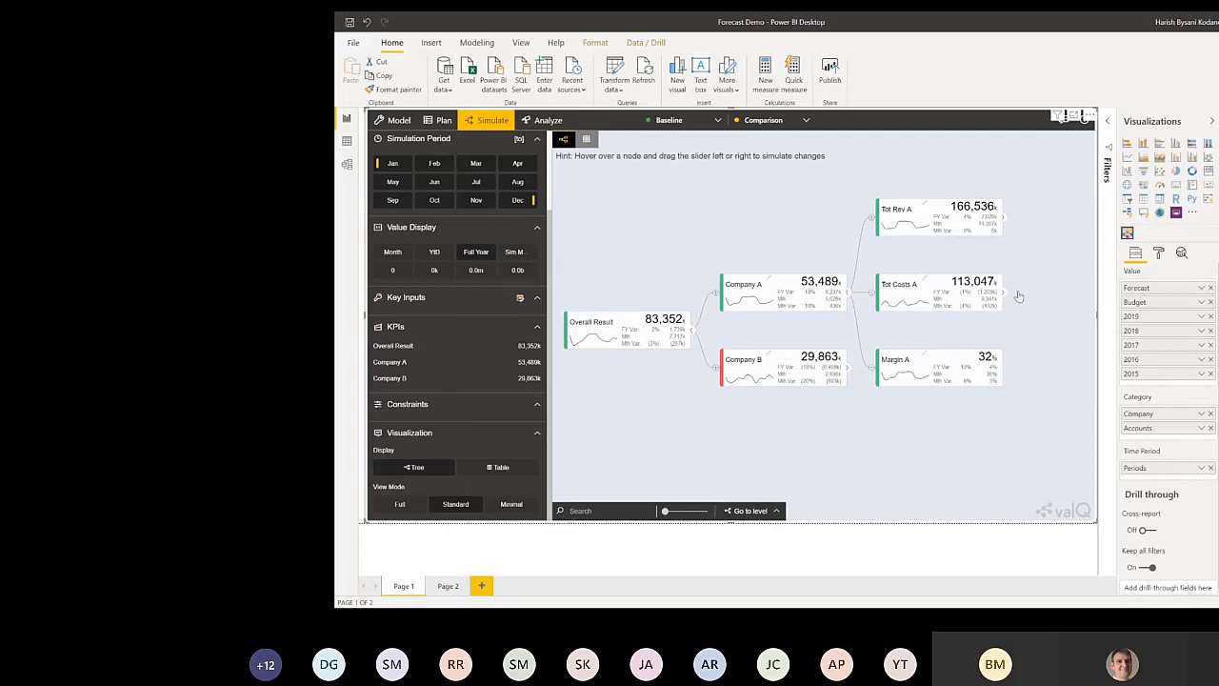
{"action": "mouse_move", "coordinate": [779, 304]}
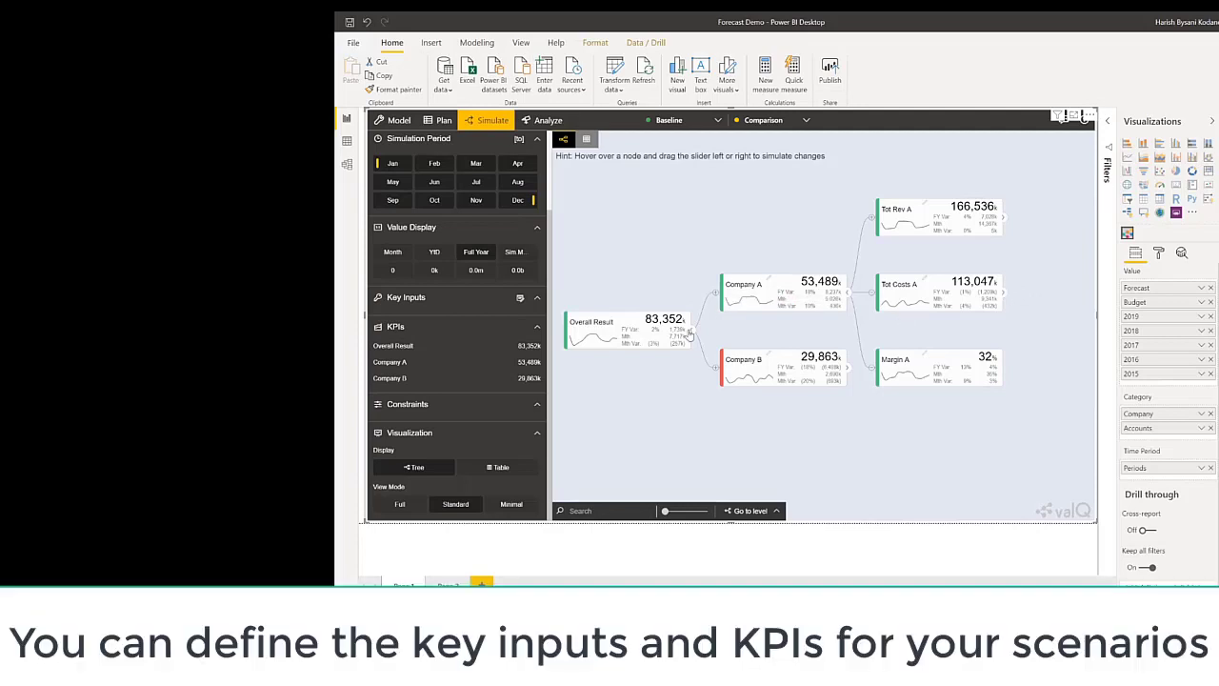
{"action": "left_click", "coordinate": [692, 330]}
{"action": "left_click", "coordinate": [693, 207]}
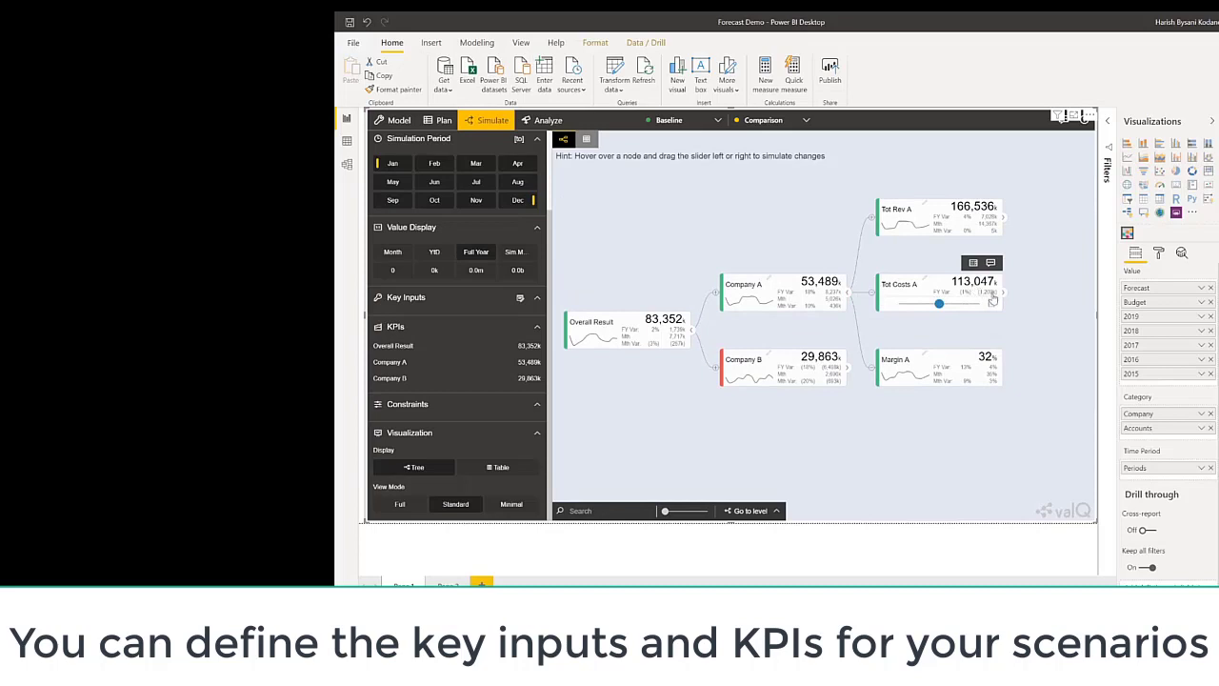
Step: Expand the Tot Costs A branch, show the accounts as a table, and collapse them to company level
{"action": "left_click", "coordinate": [1001, 291]}
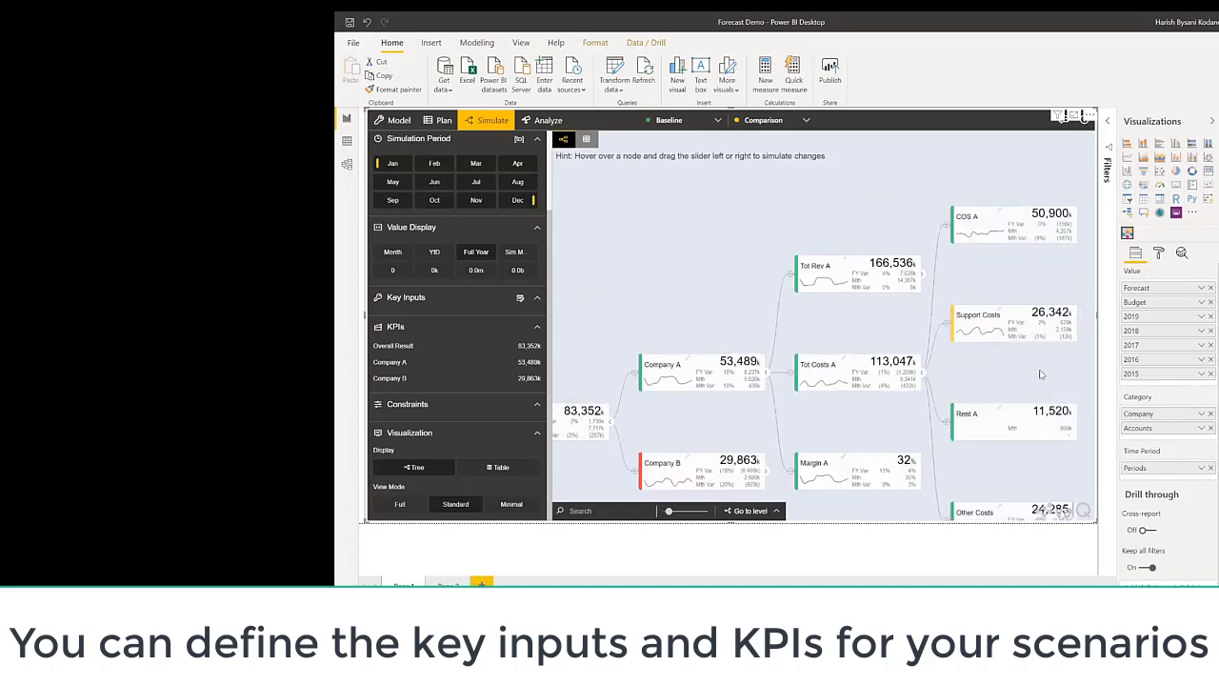
{"action": "mouse_move", "coordinate": [893, 393]}
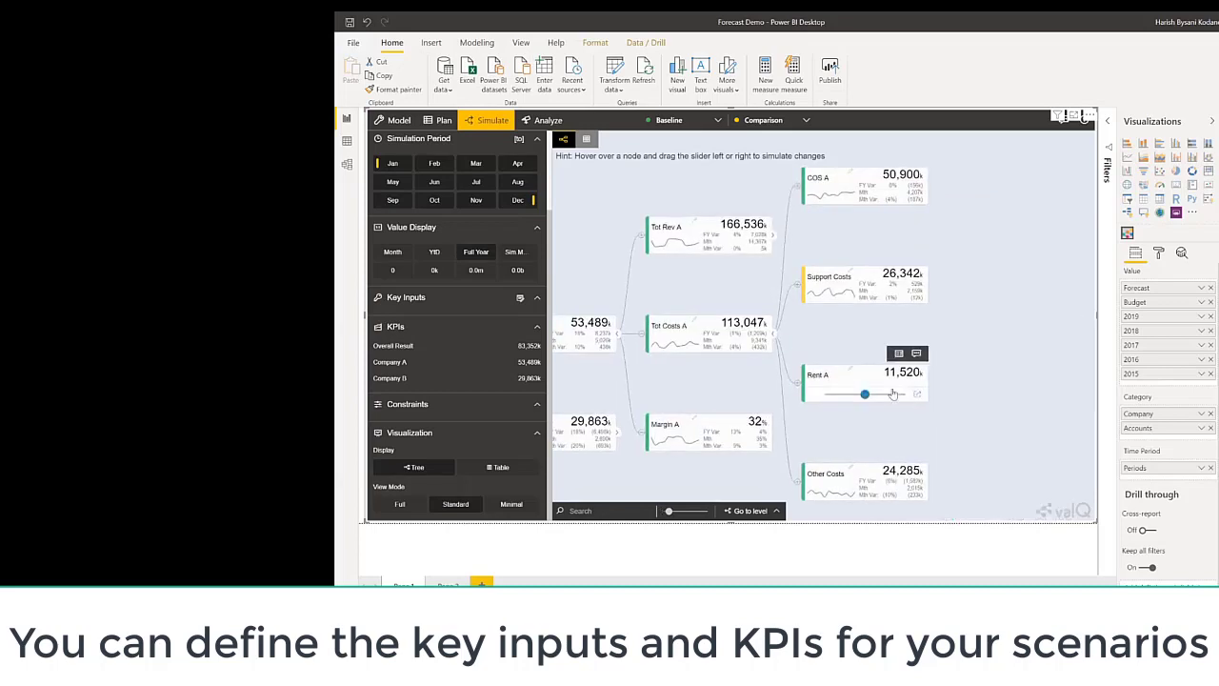
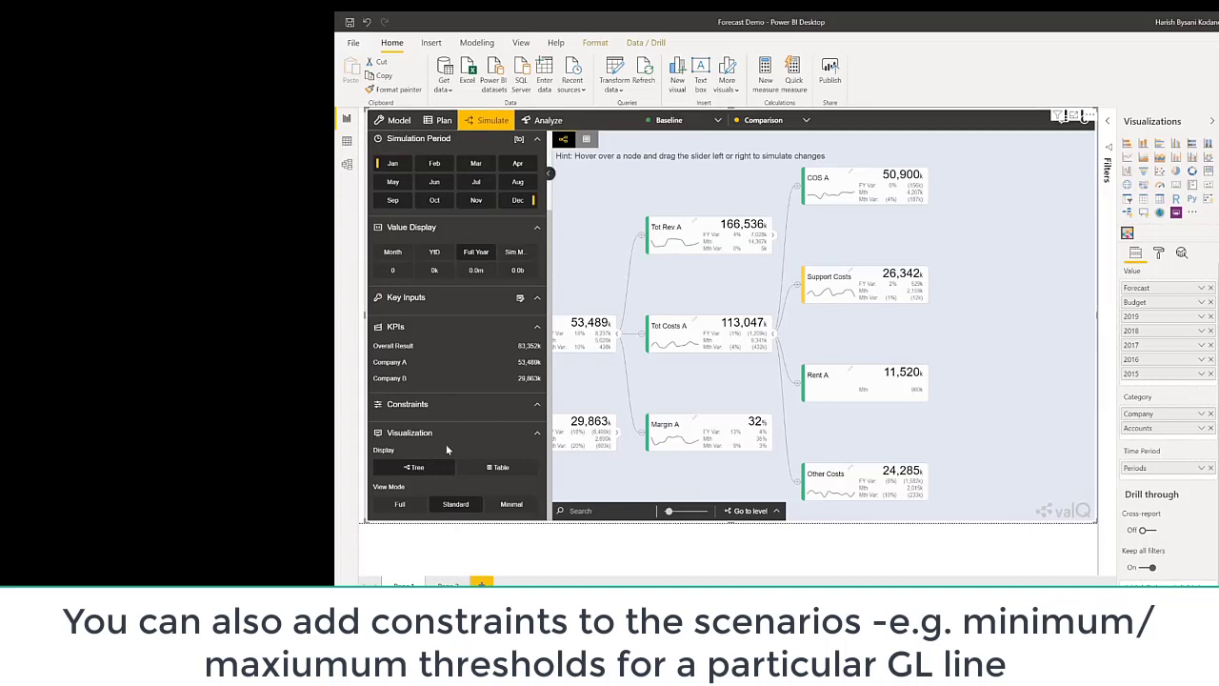
{"action": "left_click", "coordinate": [503, 465]}
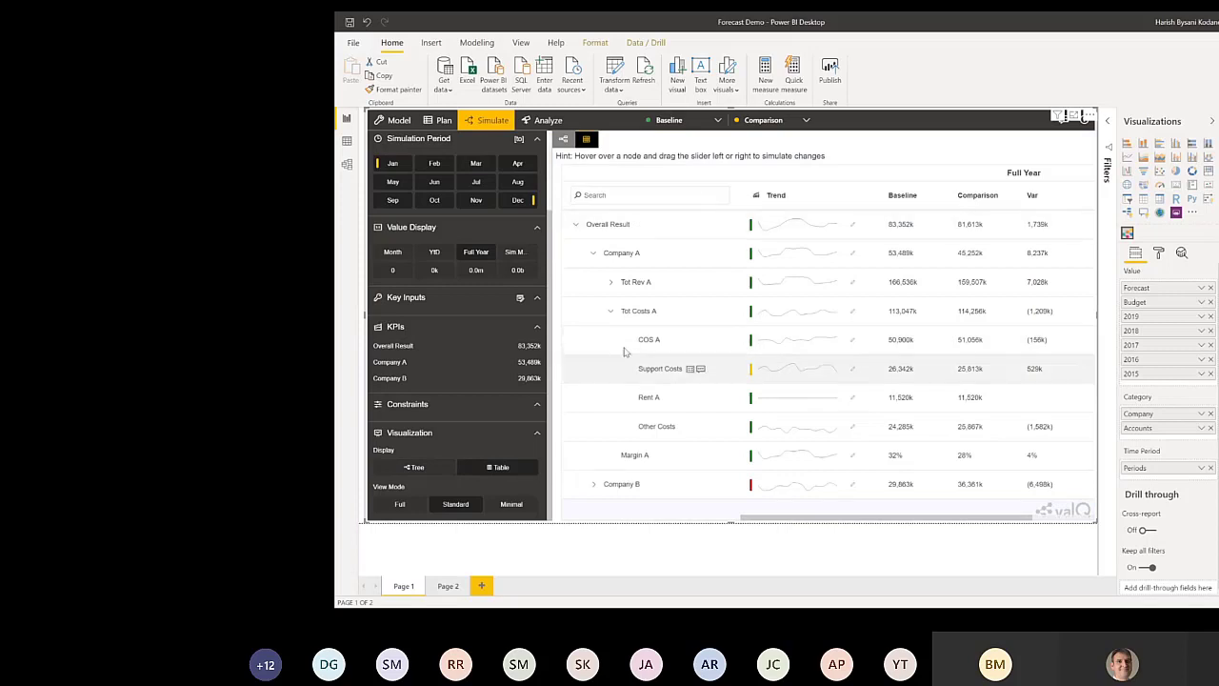
{"action": "left_click", "coordinate": [611, 310]}
{"action": "left_click", "coordinate": [610, 281]}
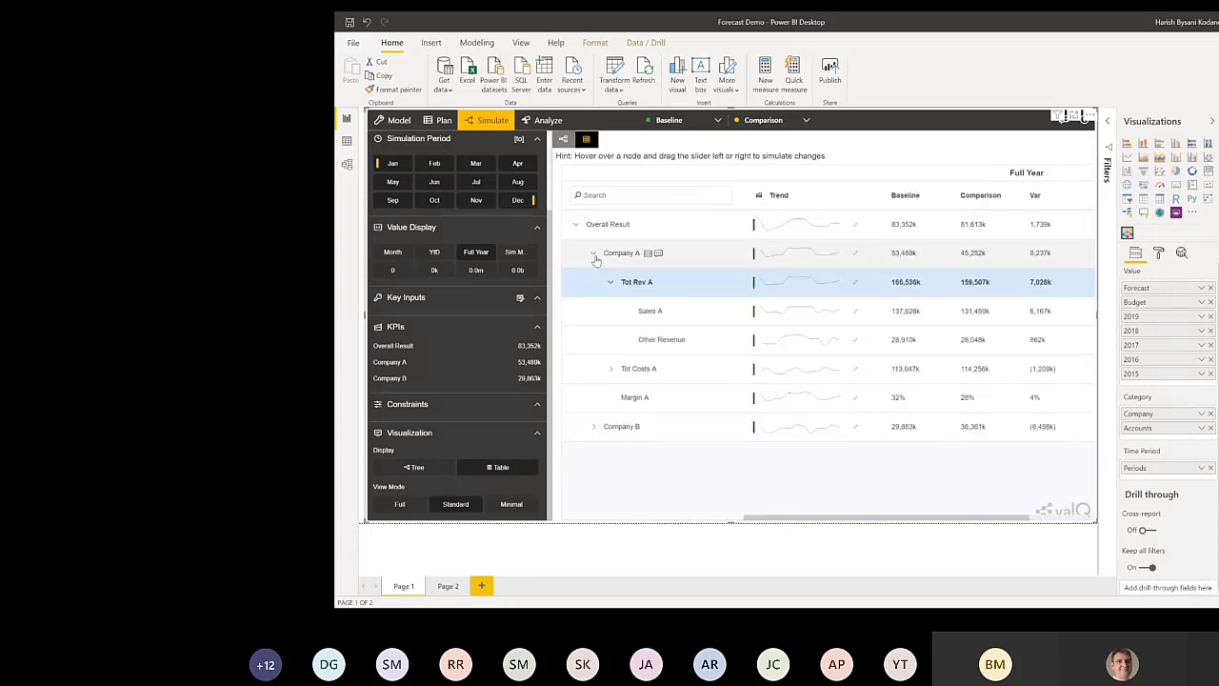
{"action": "left_click", "coordinate": [593, 255]}
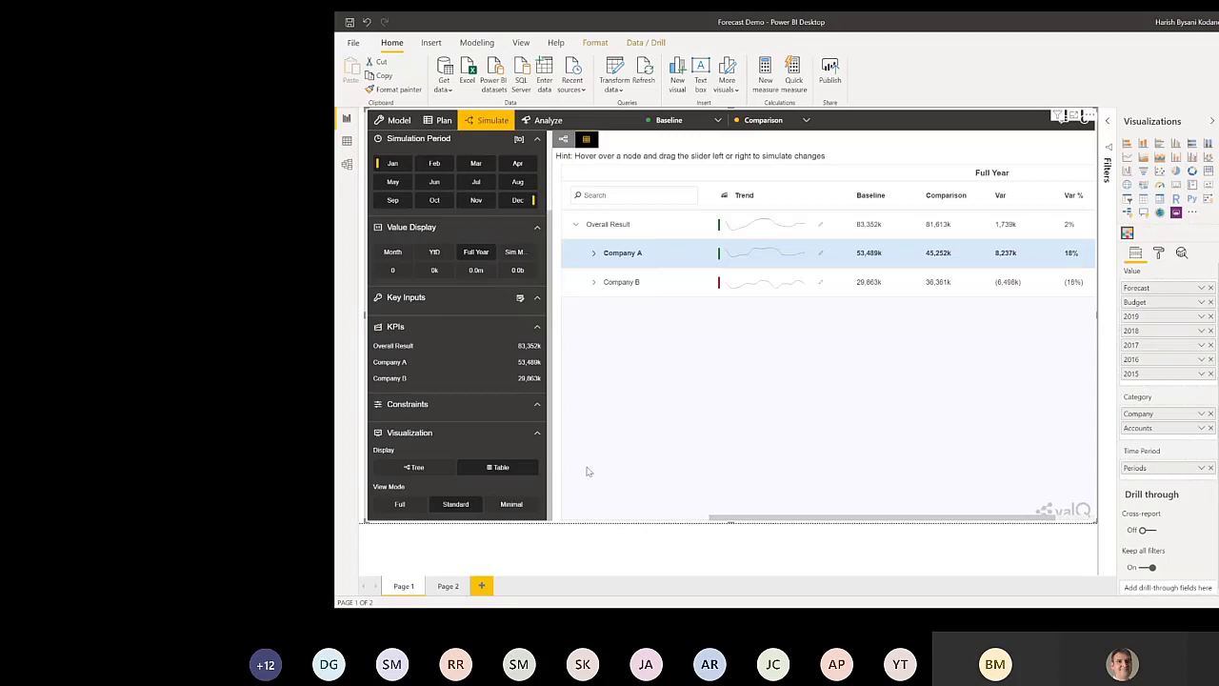
Step: Return to the tree display and compare the Full, Standard and Minimal view modes
{"action": "left_click", "coordinate": [417, 467]}
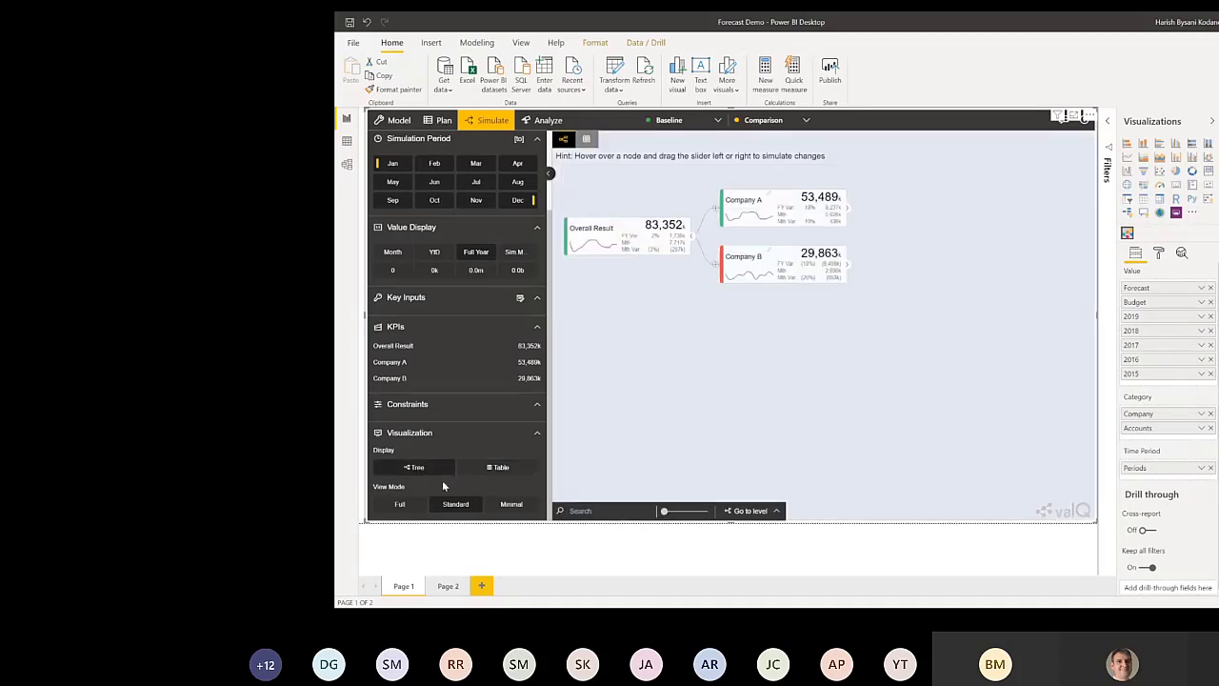
{"action": "left_click", "coordinate": [401, 505]}
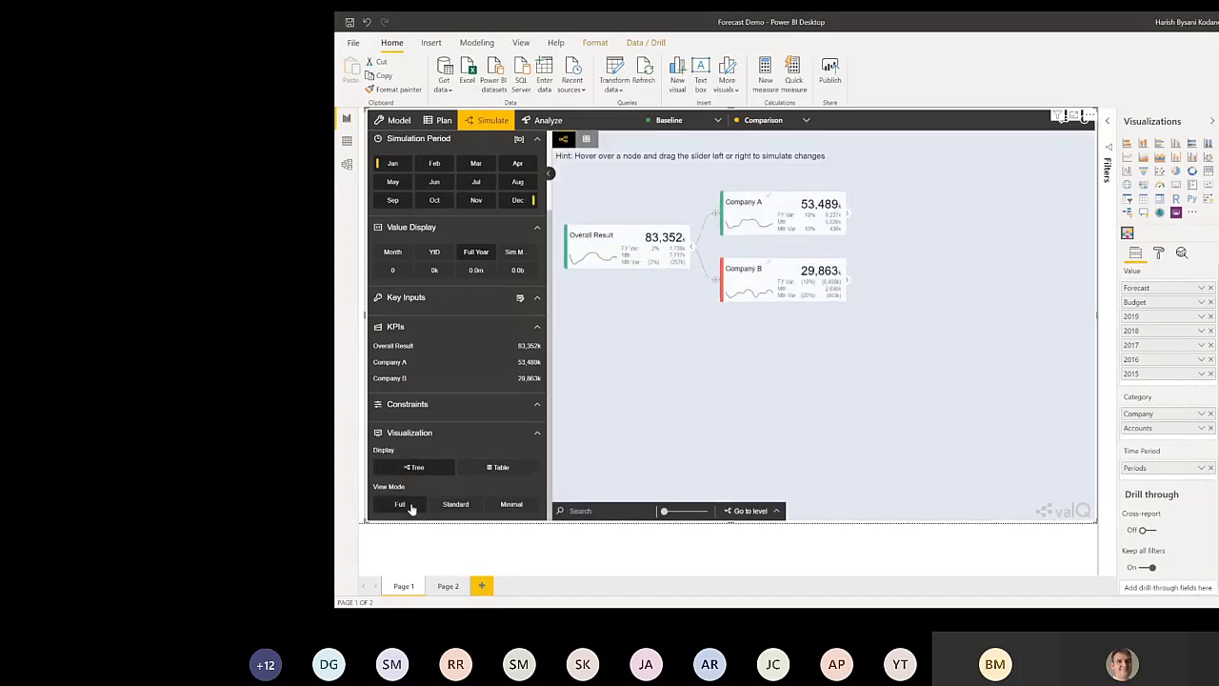
{"action": "left_click", "coordinate": [476, 506]}
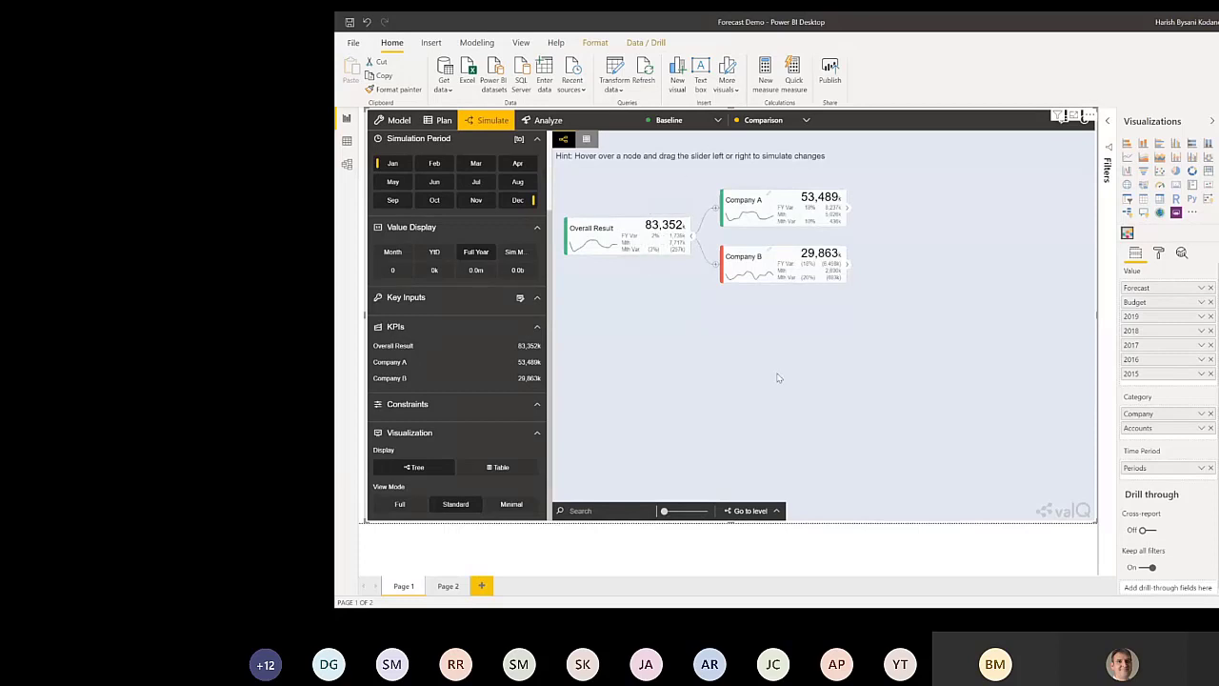
{"action": "left_click", "coordinate": [511, 505]}
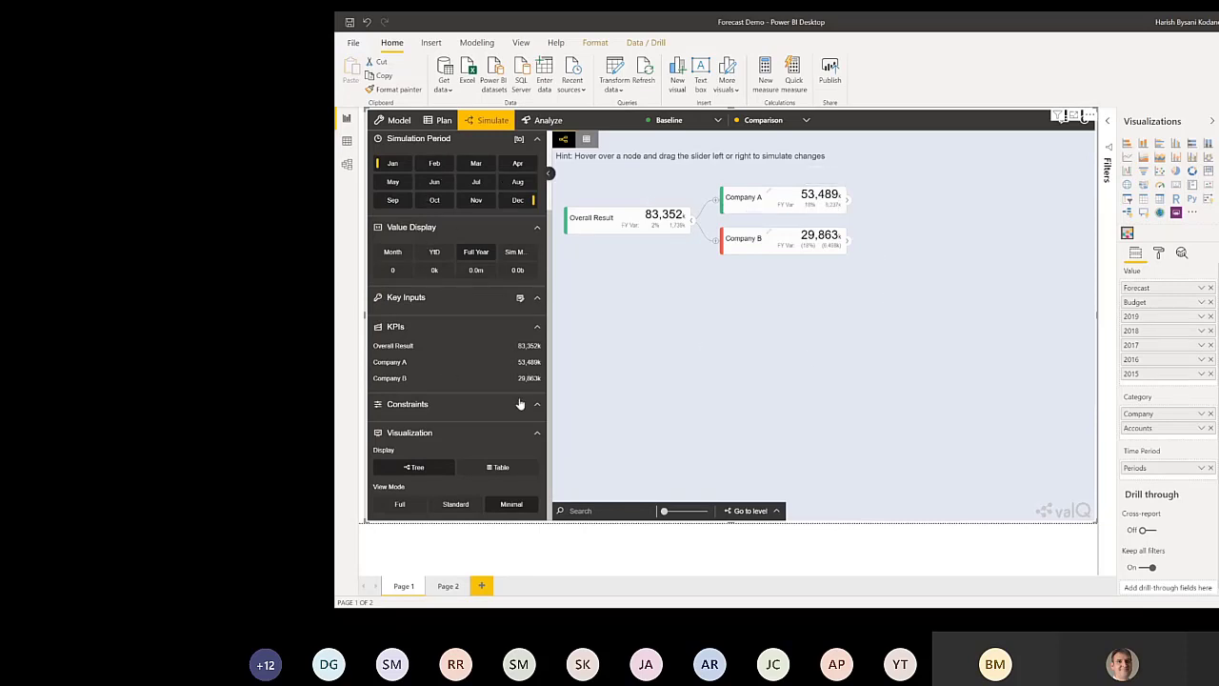
Step: Open the model's Navigation Panel settings and check the entries selected under Sub Models
{"action": "left_click", "coordinate": [400, 120]}
{"action": "left_click", "coordinate": [554, 140]}
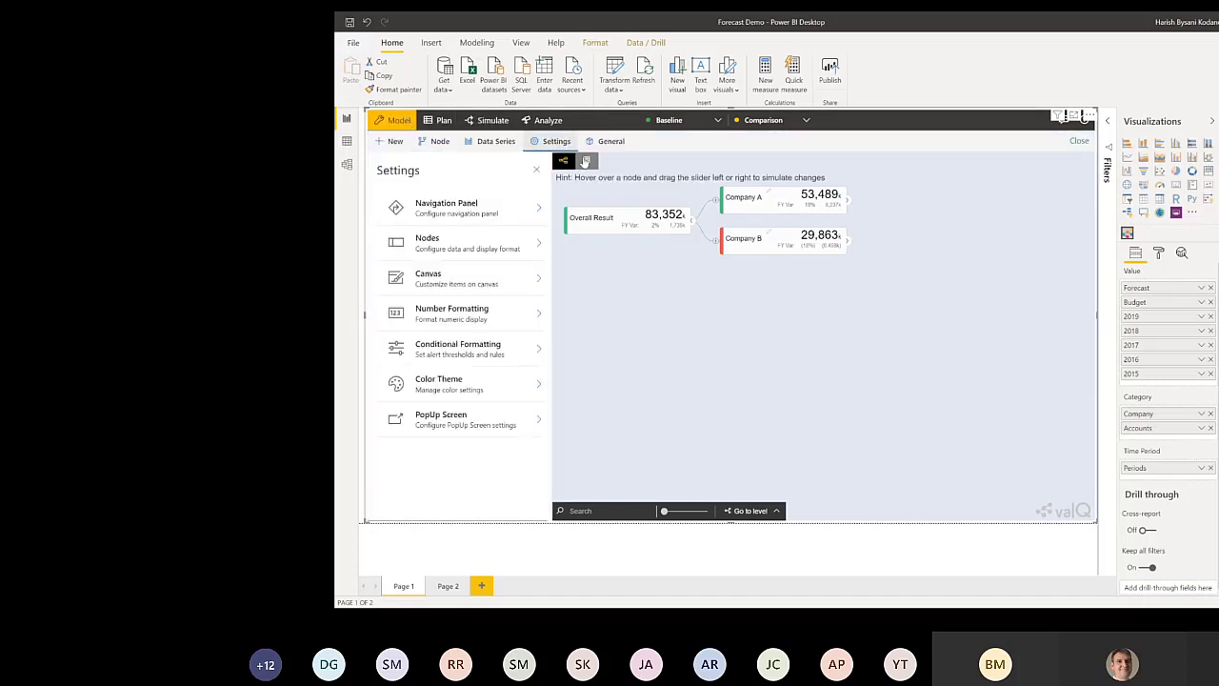
{"action": "left_click", "coordinate": [480, 222]}
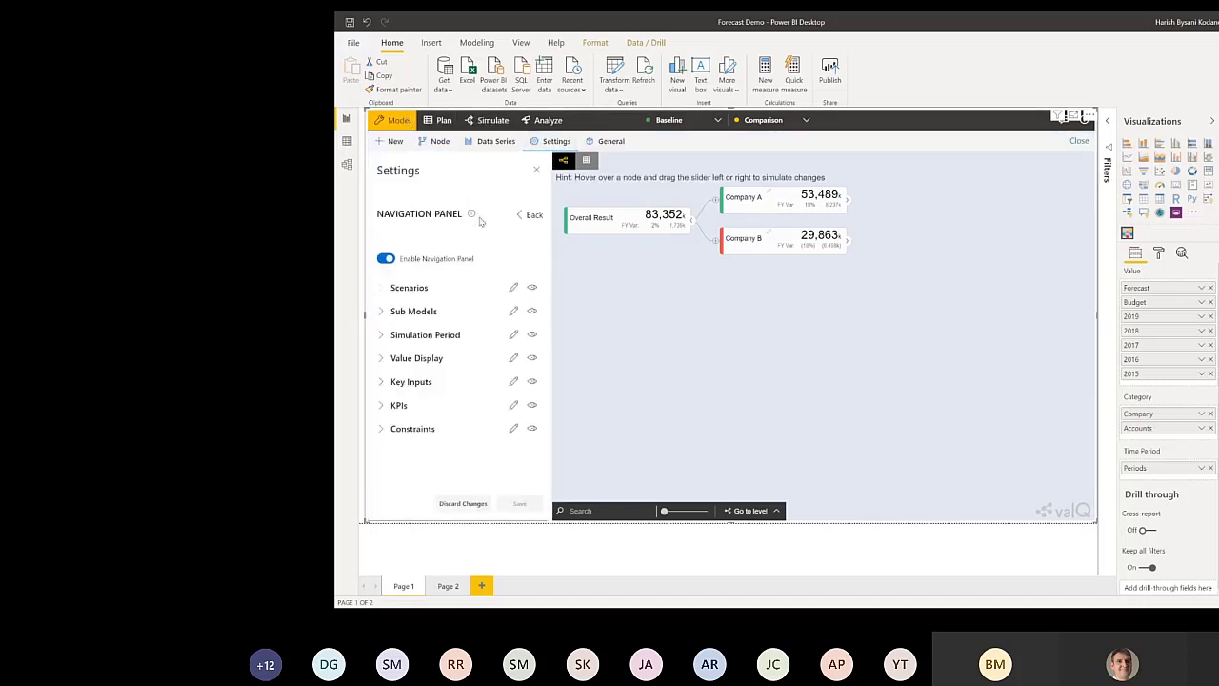
{"action": "left_click", "coordinate": [381, 311]}
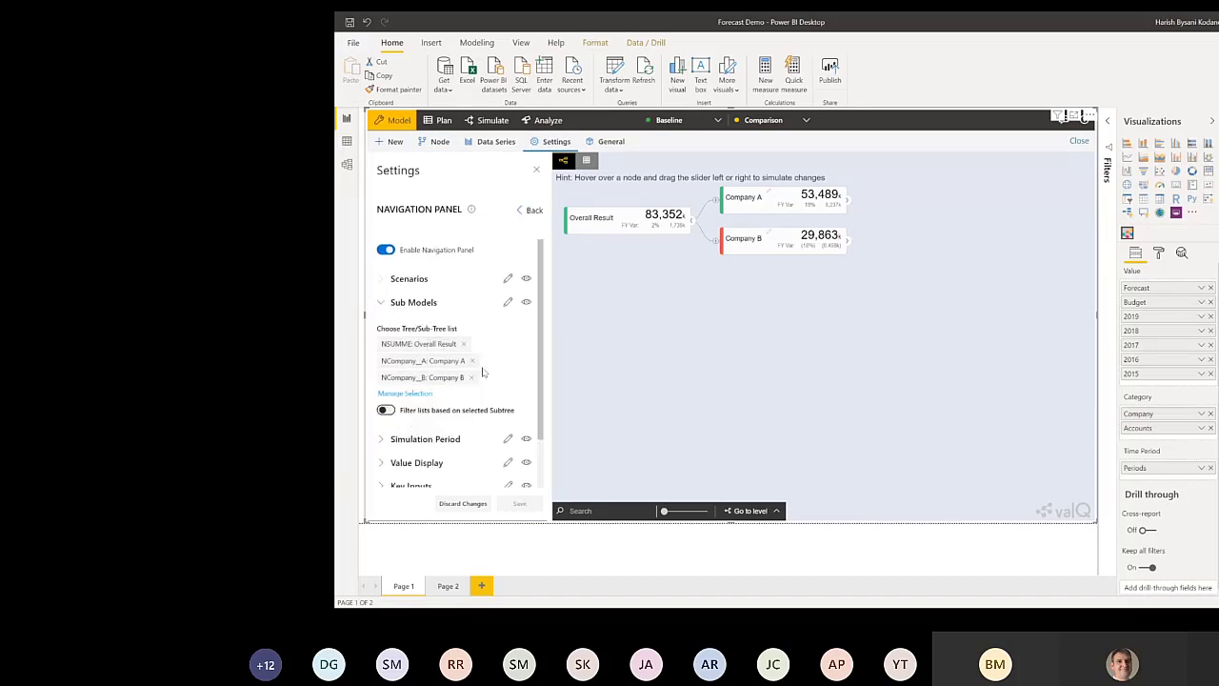
{"action": "left_click", "coordinate": [381, 302]}
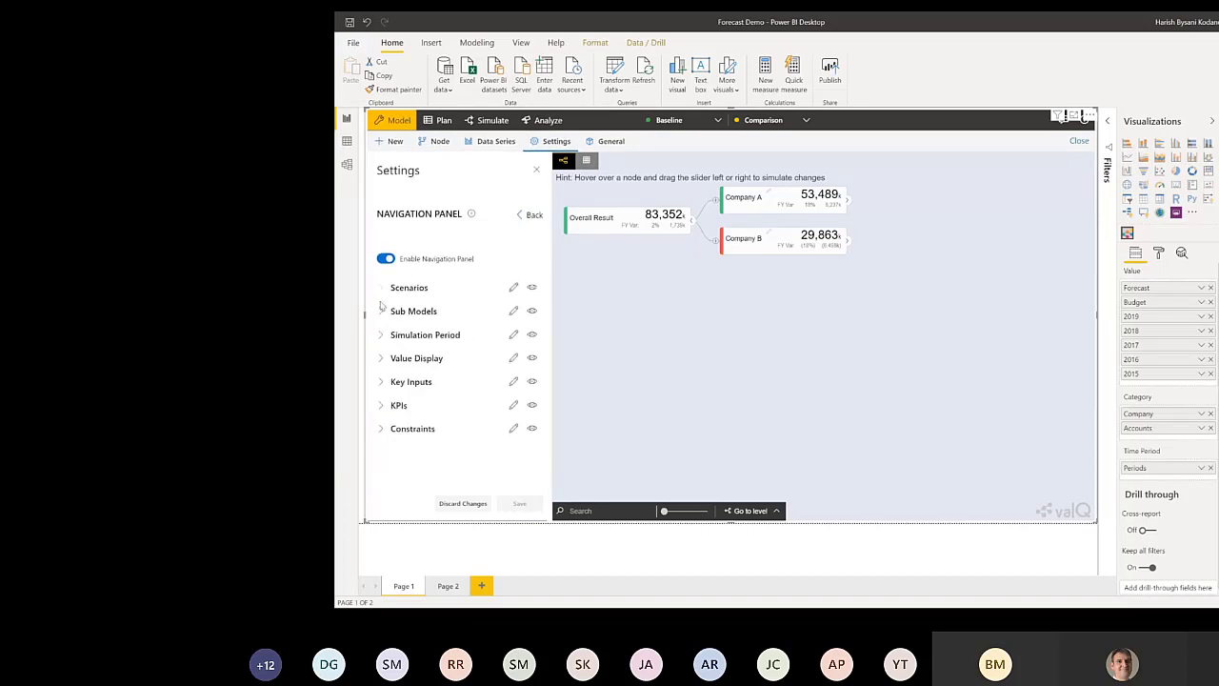
Step: Add Sales A, COS A, Sales B and COS B to the navigation panel's Key Inputs
{"action": "left_click", "coordinate": [381, 381]}
{"action": "left_click", "coordinate": [431, 430]}
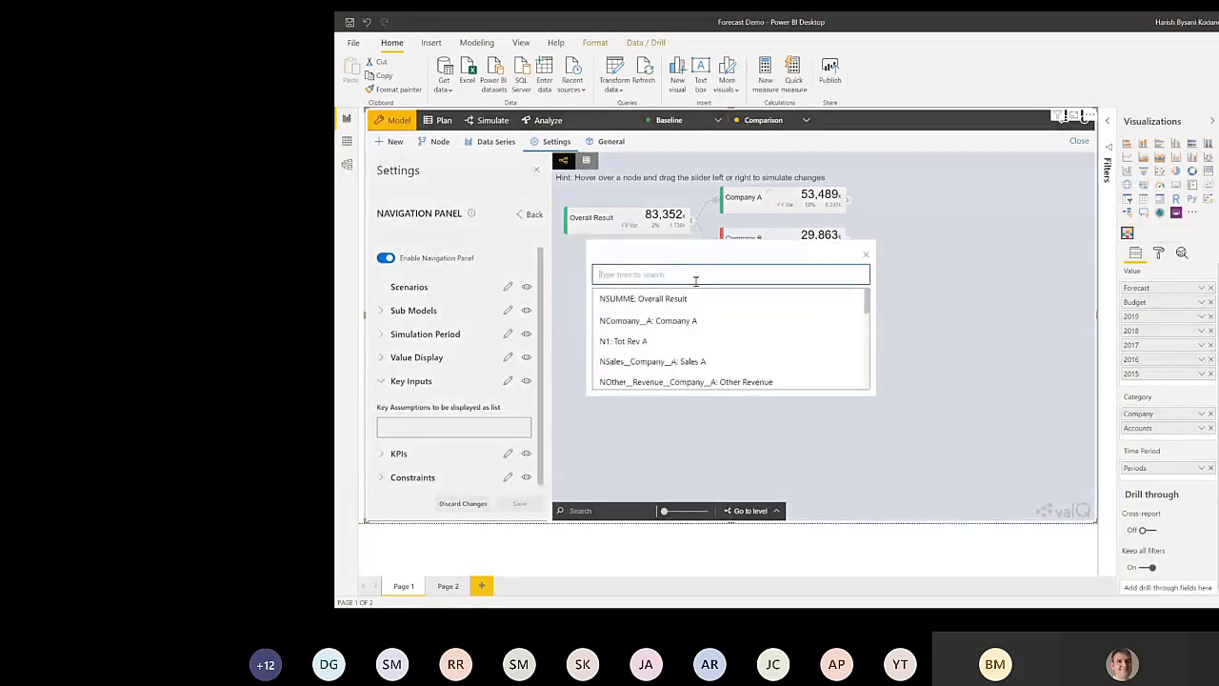
{"action": "type", "text": "Sale"}
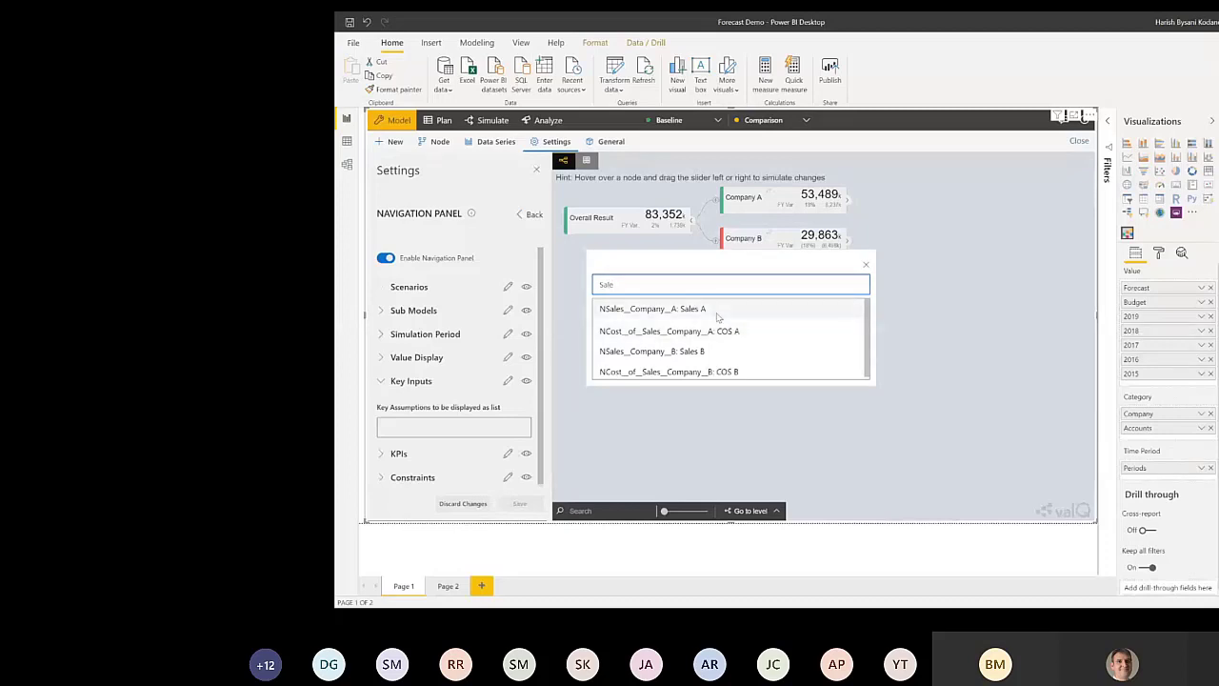
{"action": "left_click", "coordinate": [719, 310]}
{"action": "left_click", "coordinate": [729, 331]}
{"action": "left_click", "coordinate": [709, 351]}
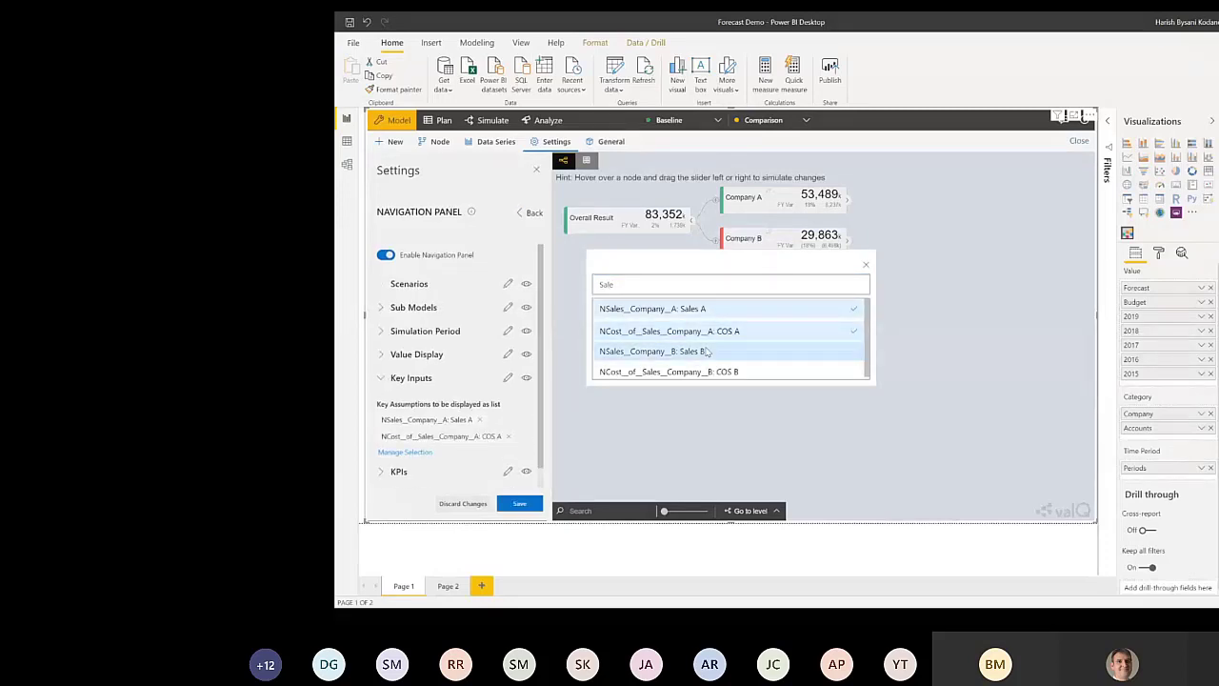
{"action": "left_click", "coordinate": [722, 372]}
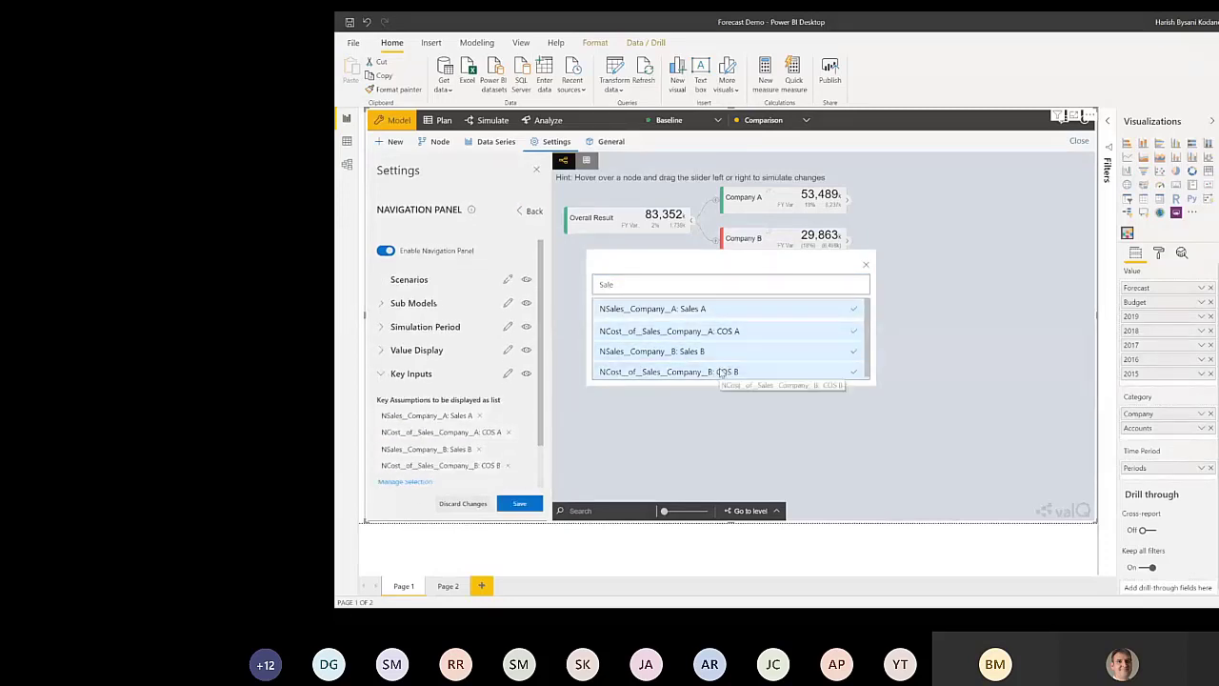
{"action": "left_click", "coordinate": [867, 268]}
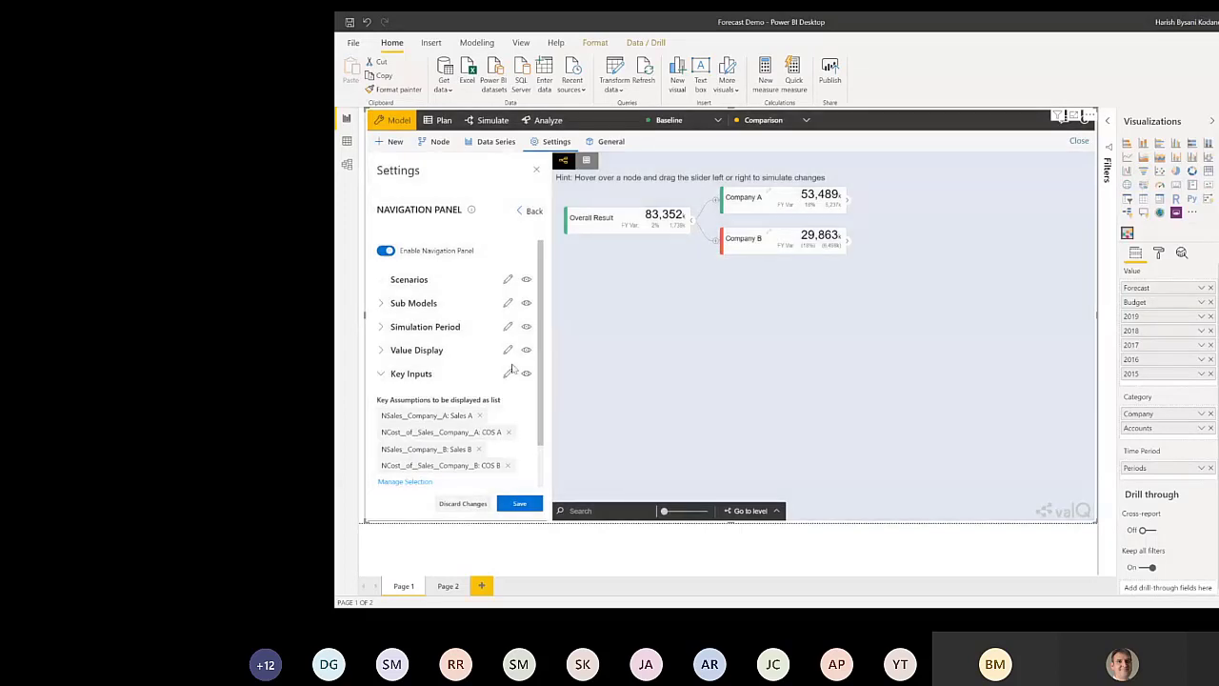
{"action": "left_click", "coordinate": [379, 374]}
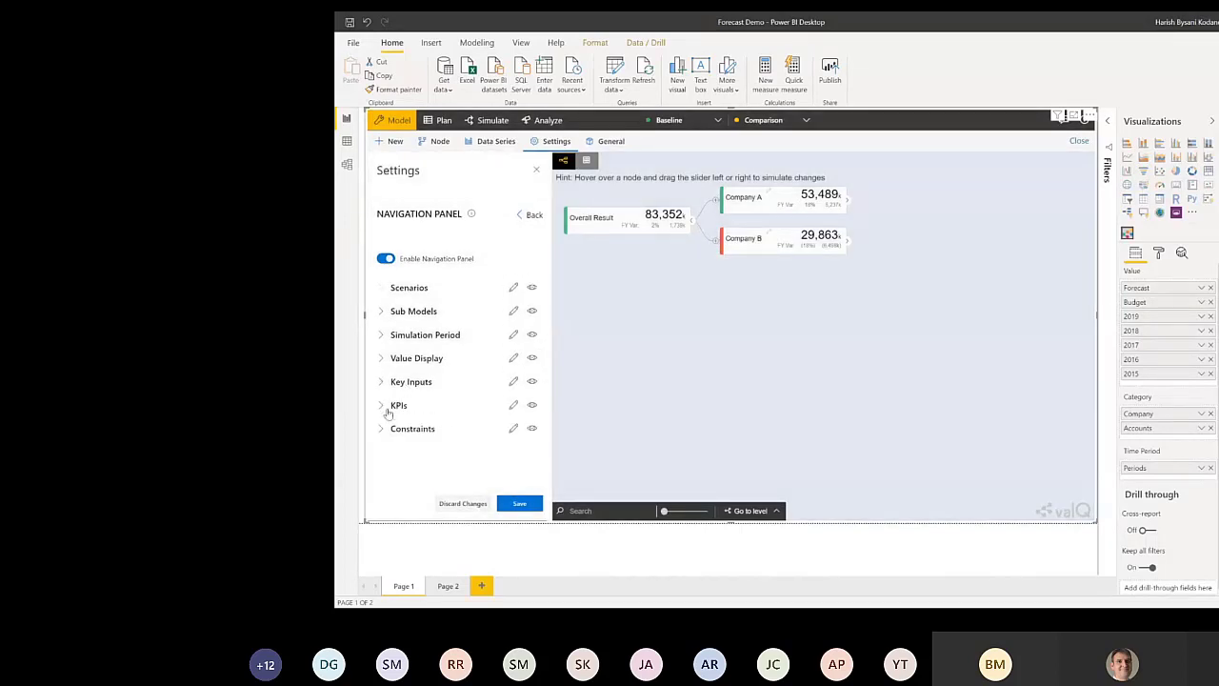
Step: Replace the Overall Result, Company A and Company B entries in the displayed KPIs with Margin A
{"action": "left_click", "coordinate": [383, 405]}
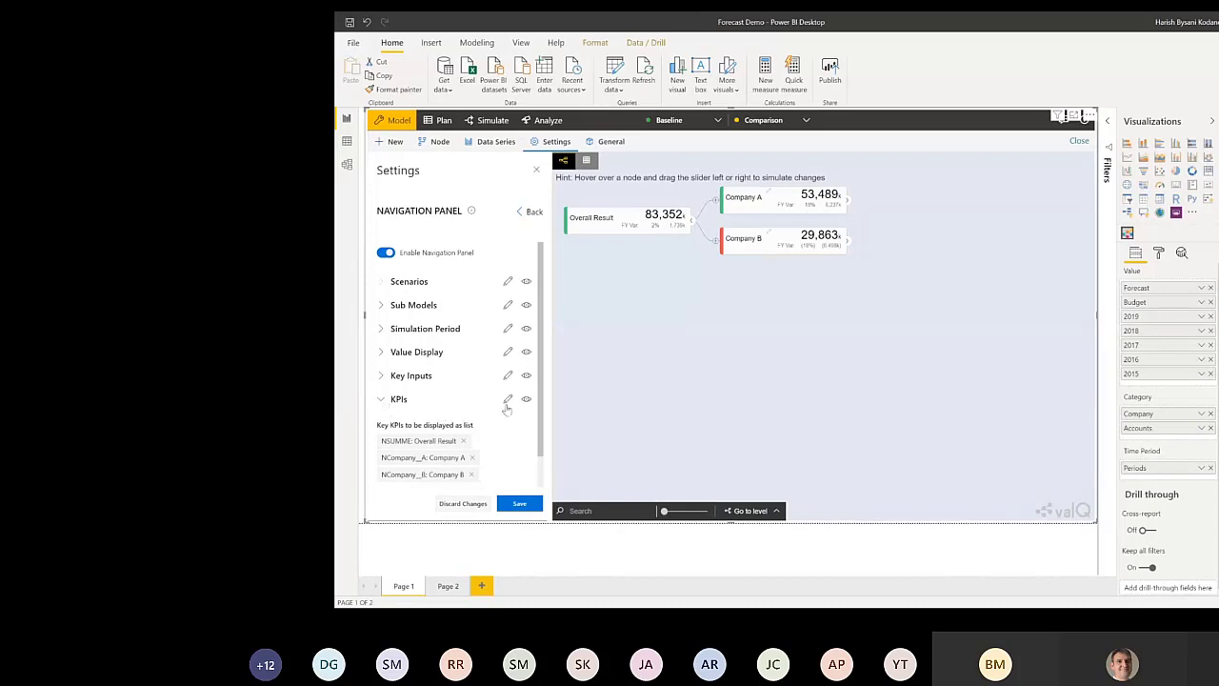
{"action": "left_click", "coordinate": [462, 440]}
{"action": "left_click", "coordinate": [473, 443]}
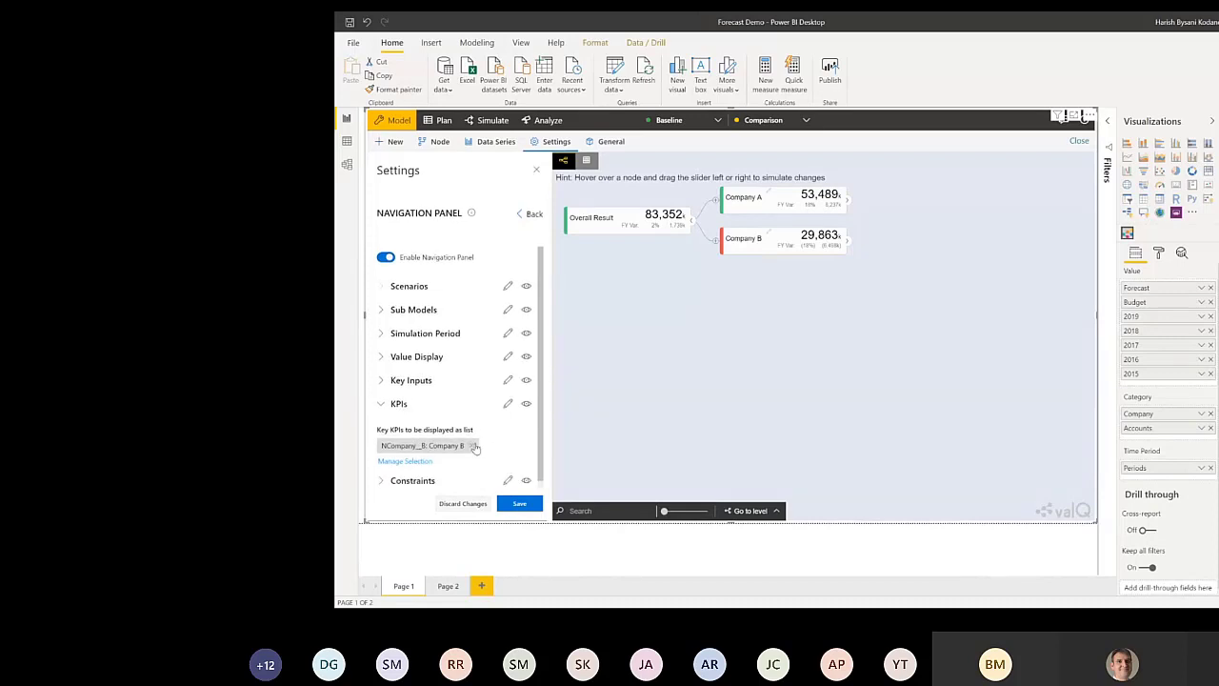
{"action": "left_click", "coordinate": [473, 445]}
{"action": "left_click", "coordinate": [431, 452]}
{"action": "left_click", "coordinate": [695, 274]}
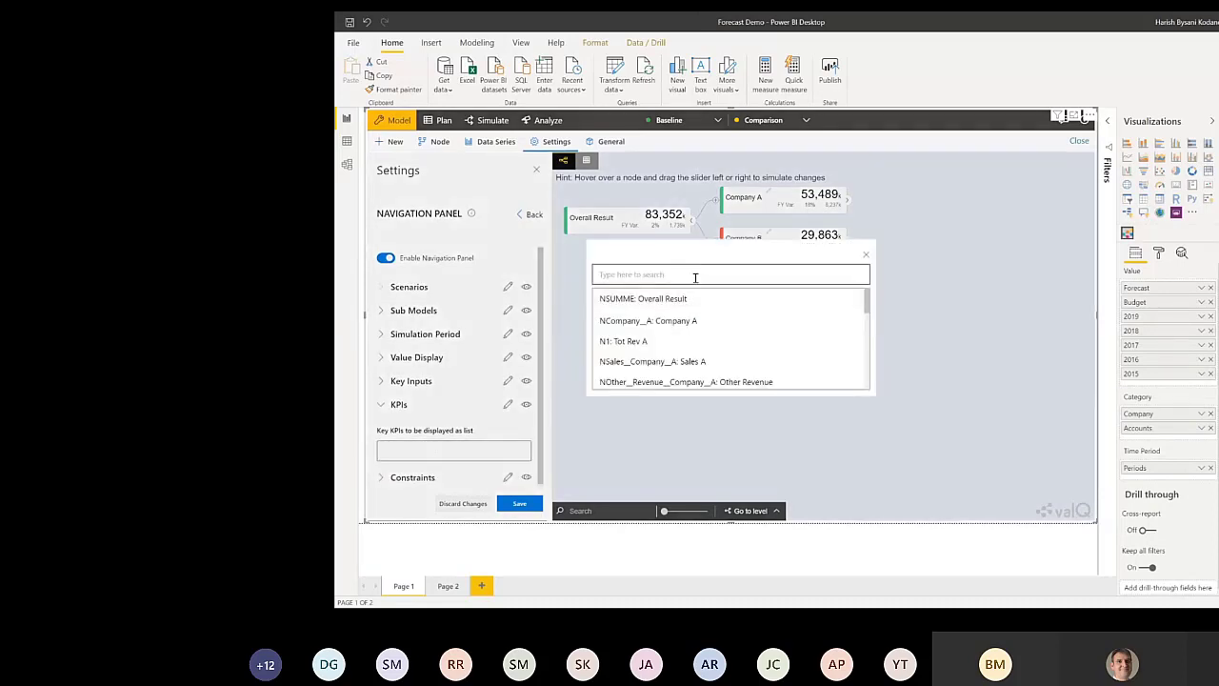
{"action": "type", "text": "Mar"}
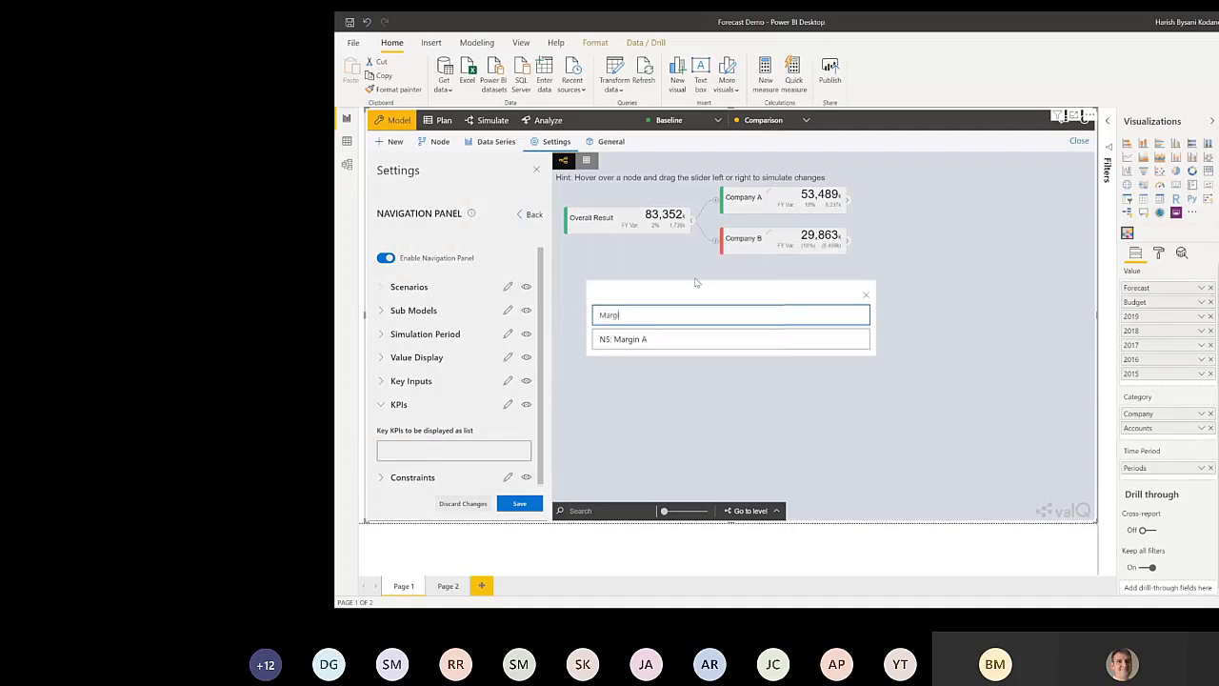
{"action": "type", "text": "gi"}
{"action": "left_click", "coordinate": [661, 339]}
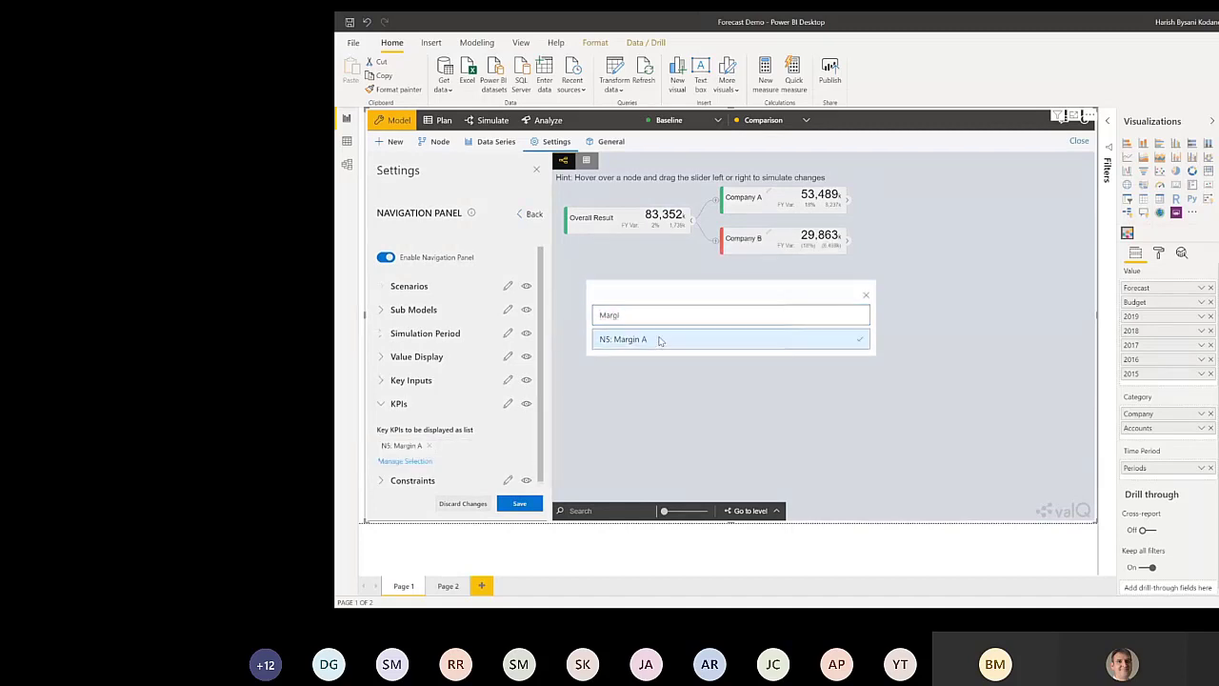
{"action": "left_click", "coordinate": [865, 297]}
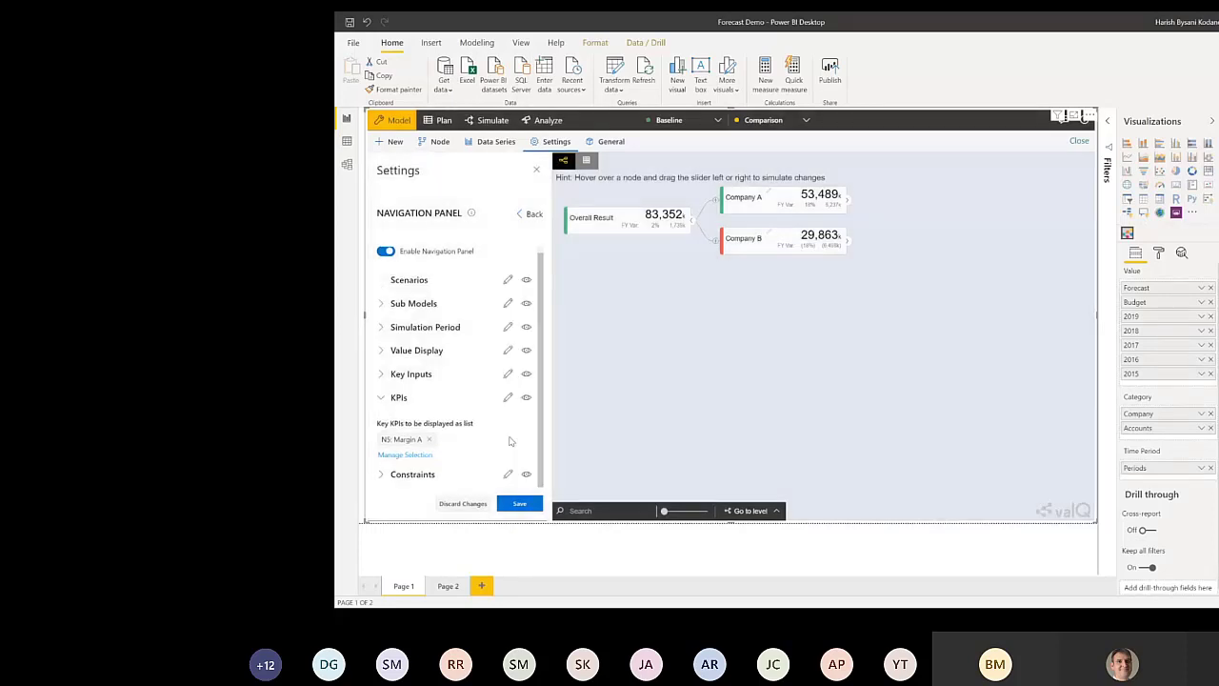
Step: Add Rent A to the navigation panel's listed constraints and save the panel settings
{"action": "left_click", "coordinate": [448, 476]}
{"action": "left_click", "coordinate": [480, 446]}
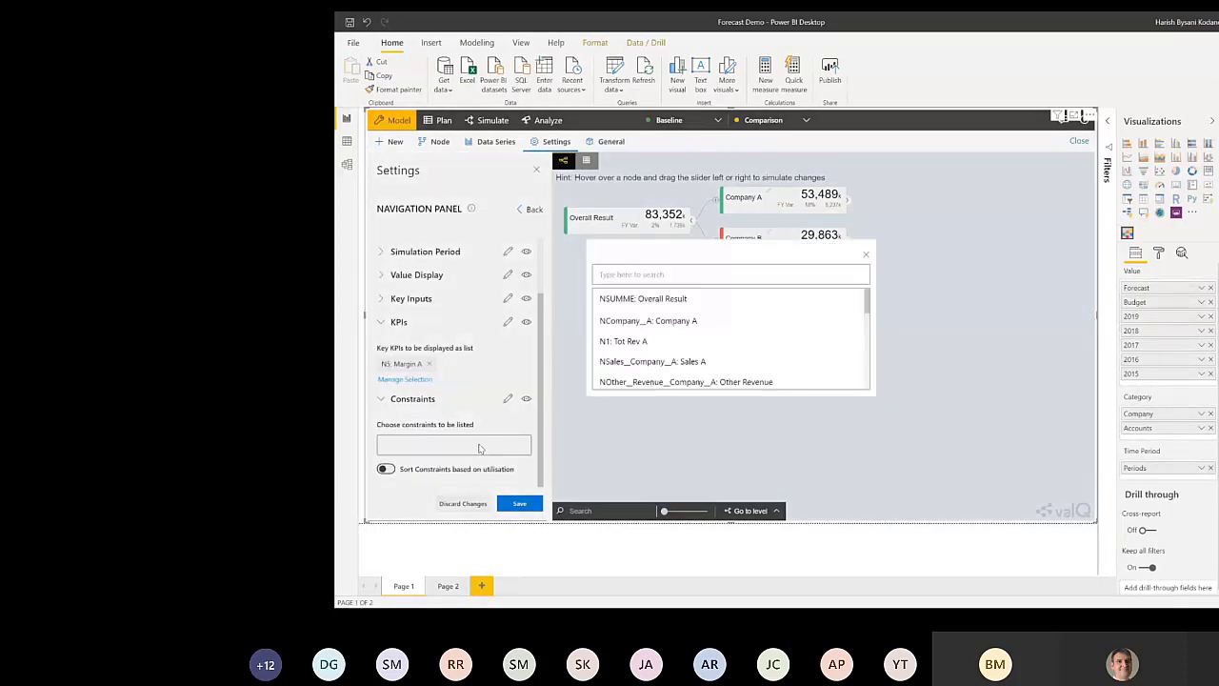
{"action": "left_click", "coordinate": [717, 277]}
{"action": "type", "text": "RENT"}
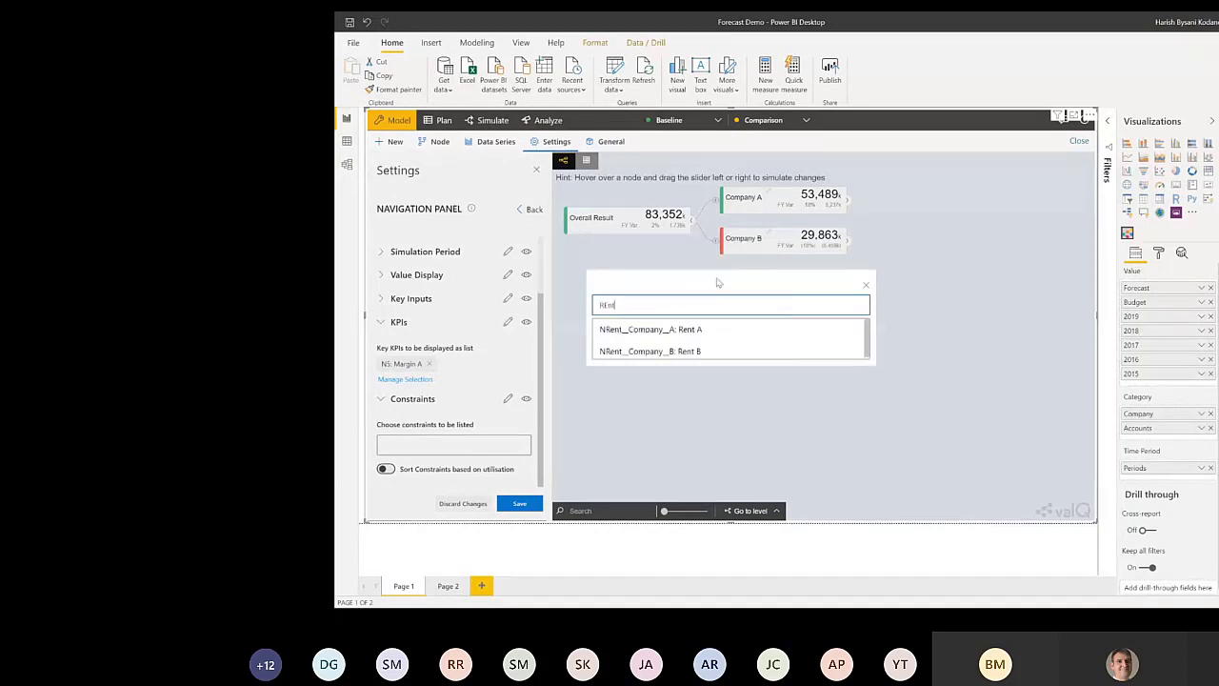
{"action": "key", "text": "BackSpace"}
{"action": "key", "text": "BackSpace"}
{"action": "key", "text": "BackSpace"}
{"action": "type", "text": "en"}
{"action": "left_click", "coordinate": [693, 329]}
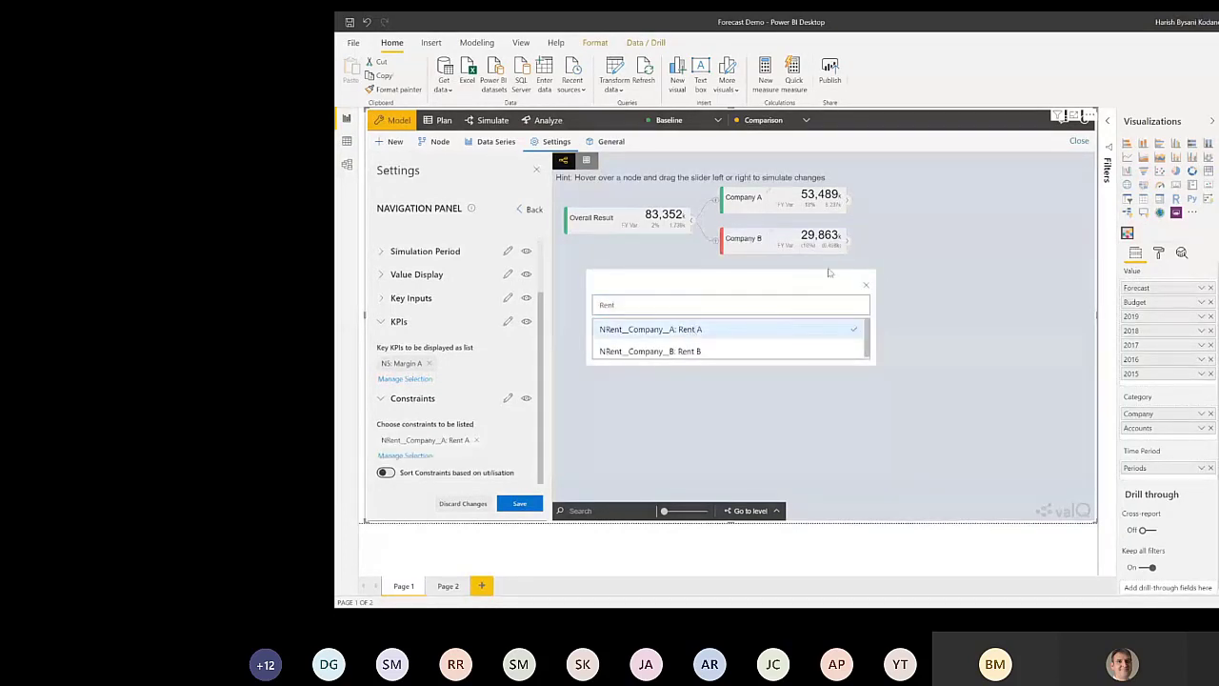
{"action": "left_click", "coordinate": [867, 286]}
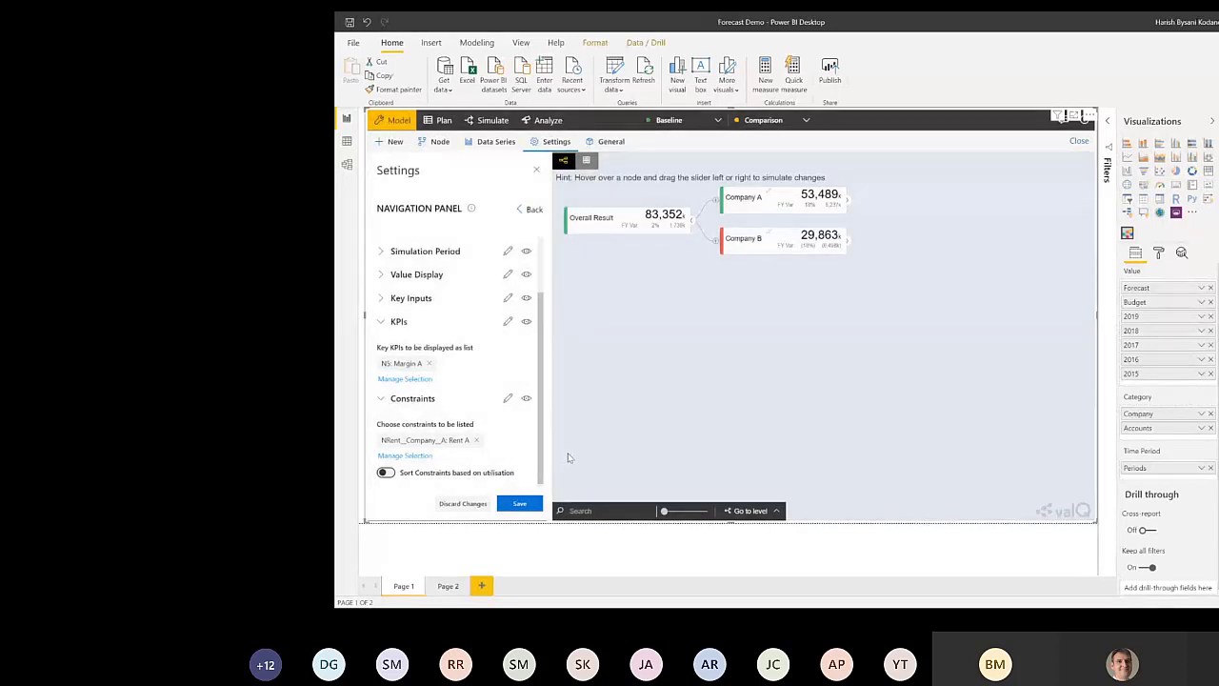
{"action": "left_click", "coordinate": [519, 504]}
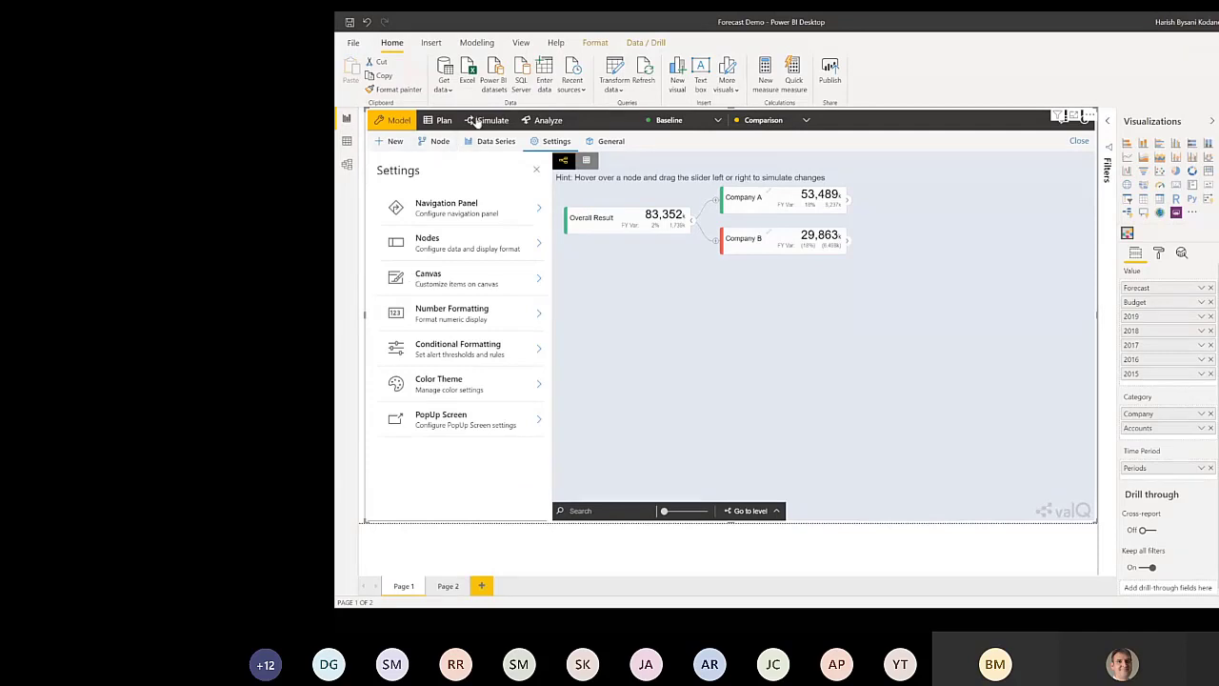
Step: Return to simulation, set the view mode to Standard, and review the configured key inputs, KPIs and constraints
{"action": "left_click", "coordinate": [476, 120]}
{"action": "scroll", "coordinate": [461, 408], "scroll_direction": "down", "scroll_amount": 1}
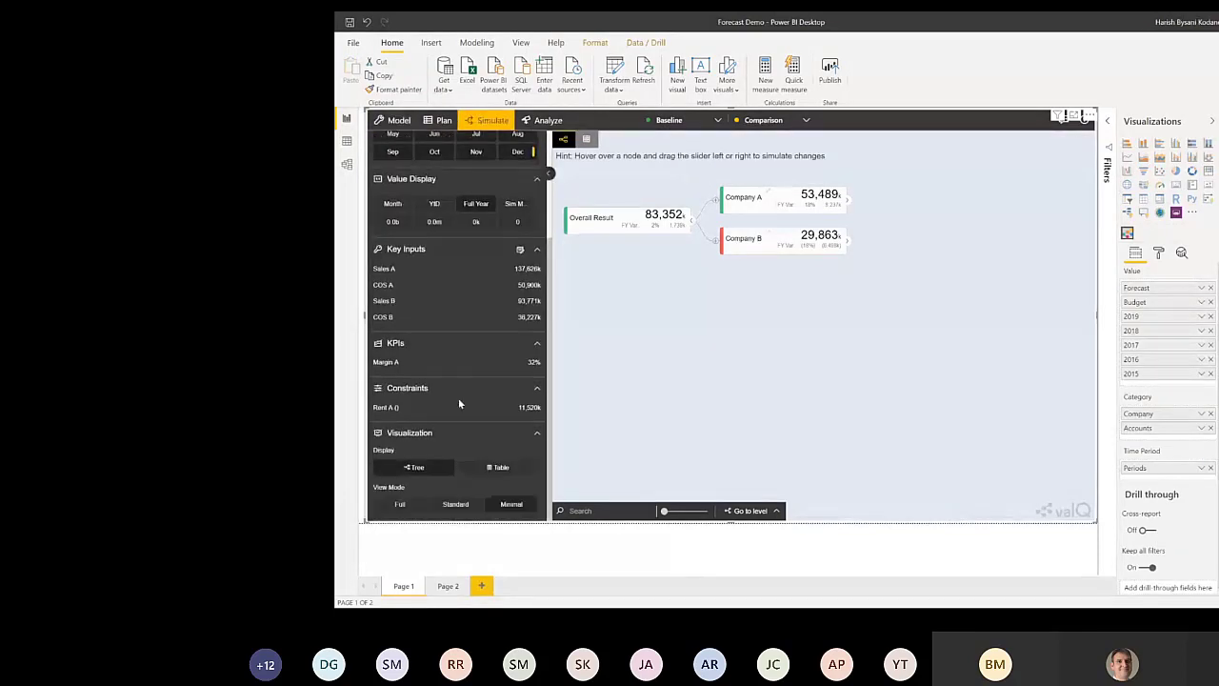
{"action": "left_click", "coordinate": [454, 508]}
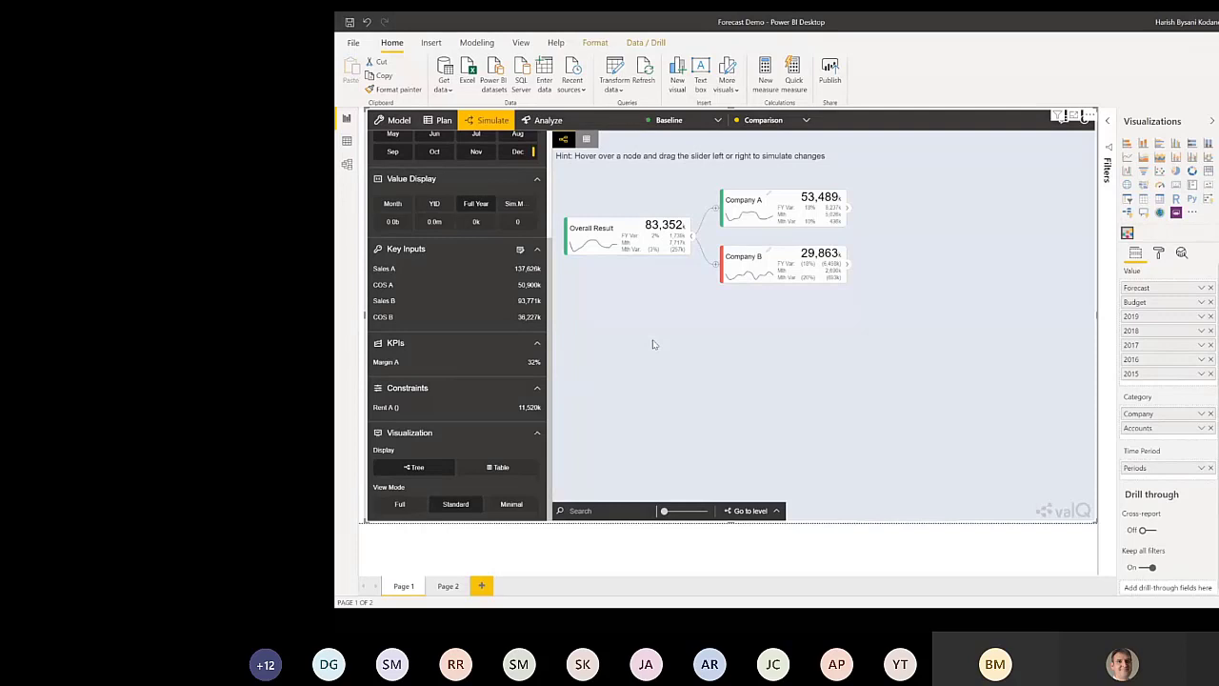
{"action": "scroll", "coordinate": [509, 179], "scroll_direction": "up", "scroll_amount": 3}
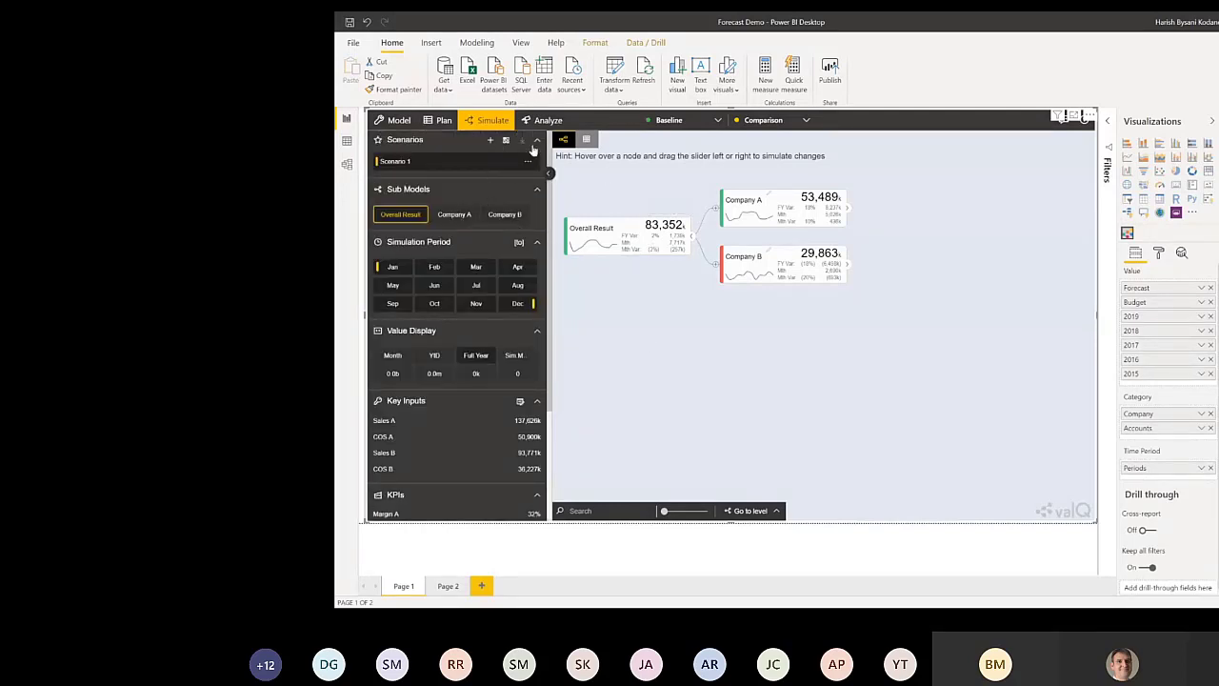
{"action": "scroll", "coordinate": [498, 416], "scroll_direction": "down", "scroll_amount": 2}
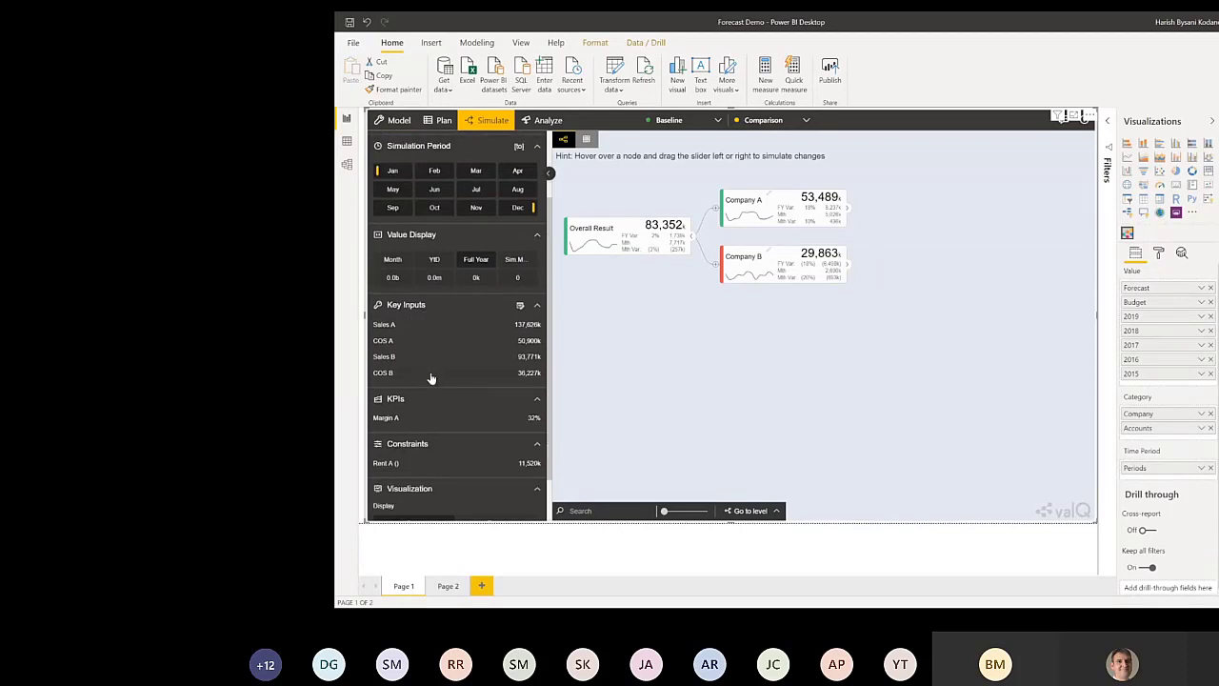
Step: Unlock the model's node list and open Company A's Rent A node, under Tot Costs A, for editing
{"action": "scroll", "coordinate": [430, 378], "scroll_direction": "down", "scroll_amount": 1}
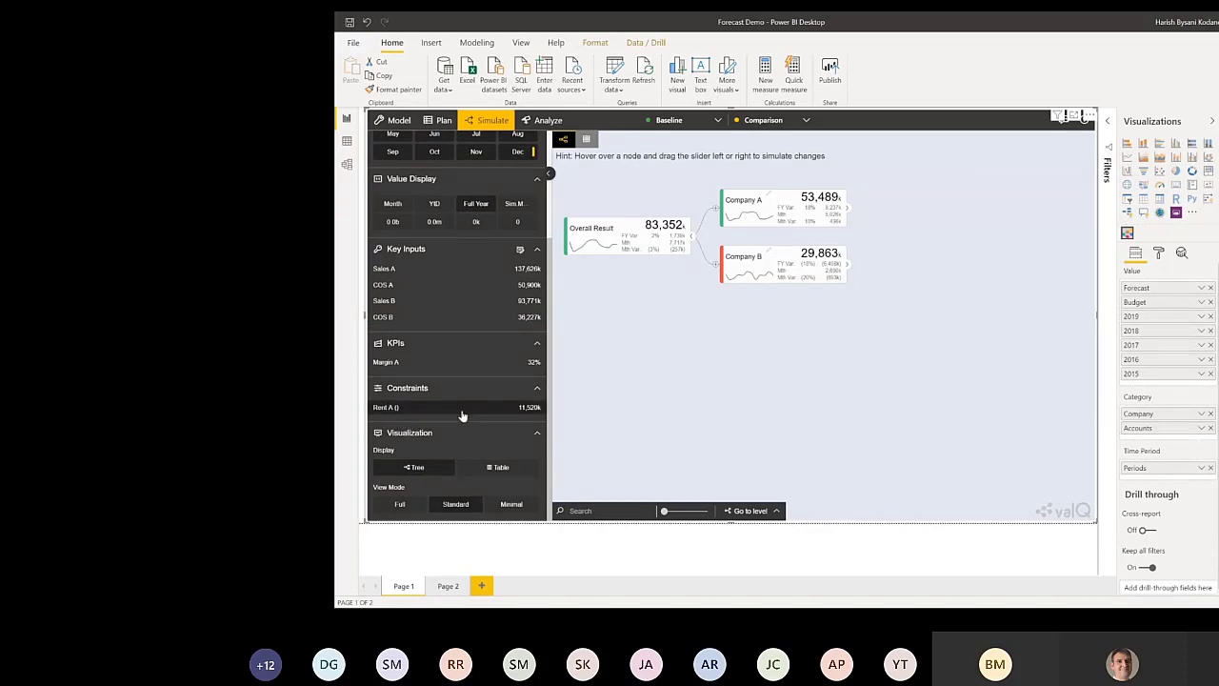
{"action": "left_click", "coordinate": [398, 121]}
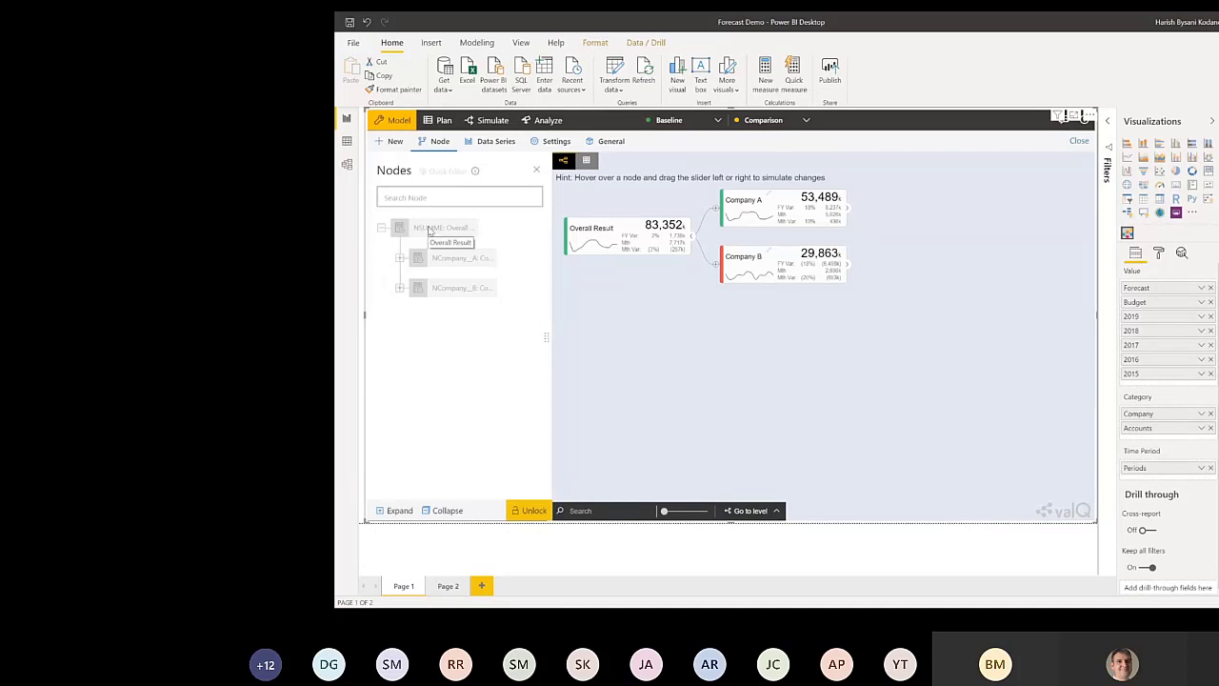
{"action": "left_click", "coordinate": [533, 511]}
{"action": "left_click", "coordinate": [790, 379]}
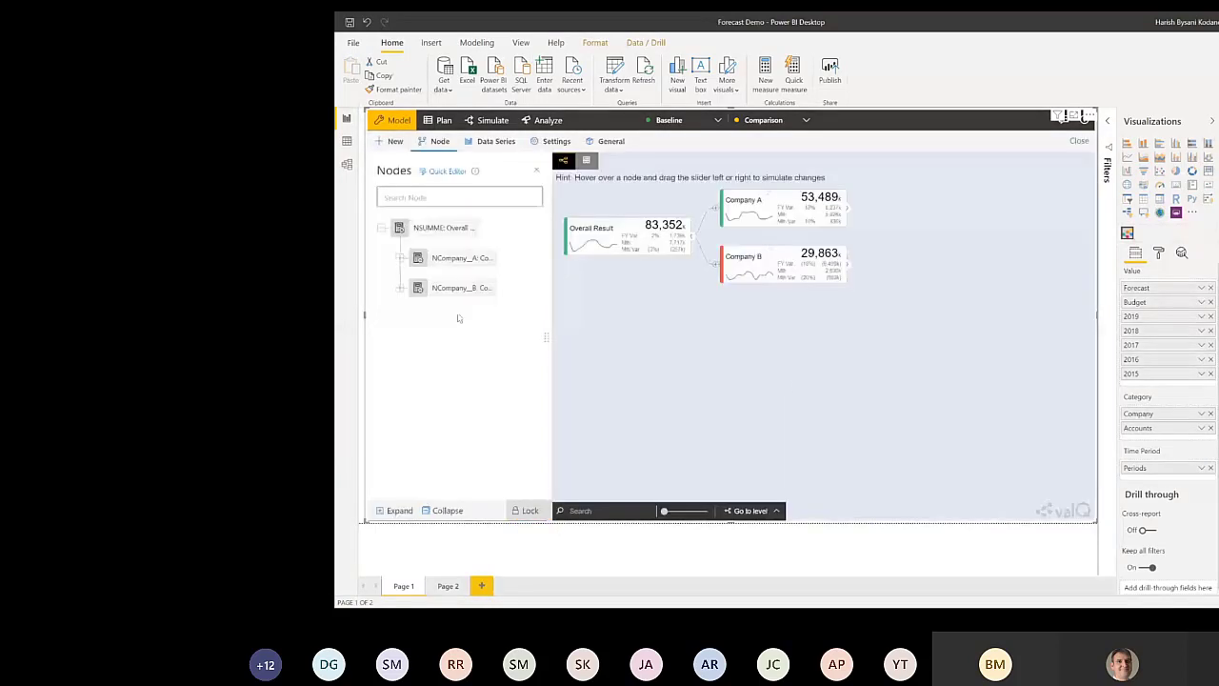
{"action": "left_click", "coordinate": [400, 259]}
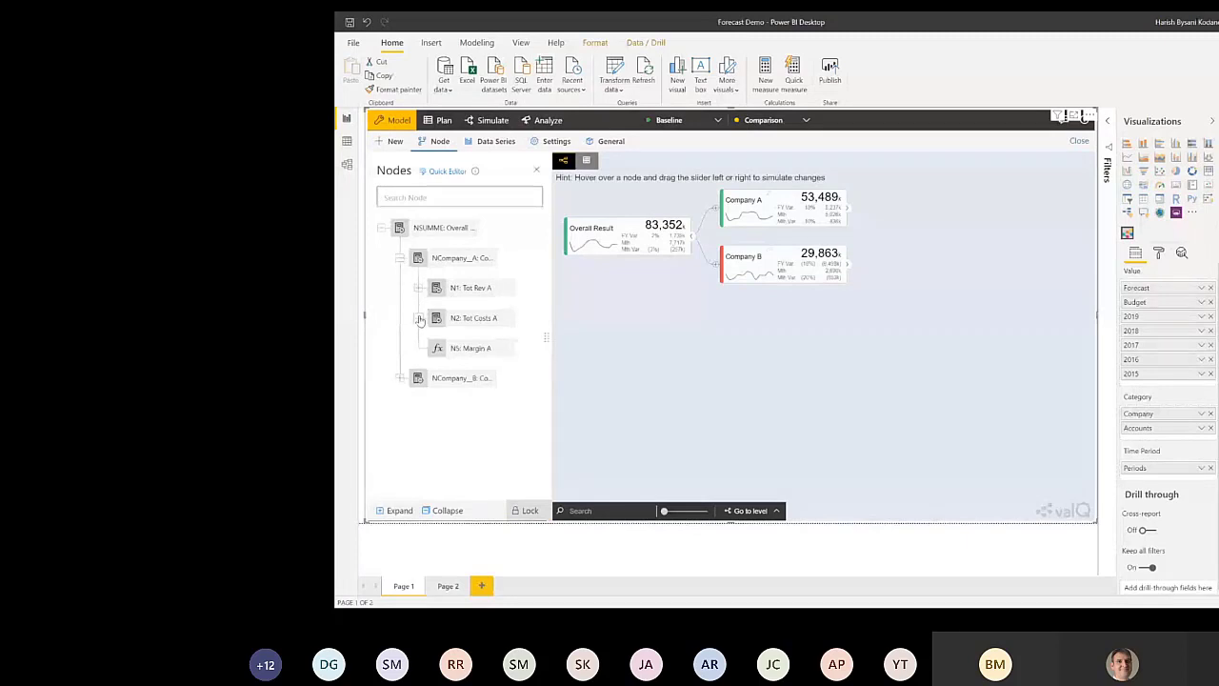
{"action": "left_click", "coordinate": [419, 318]}
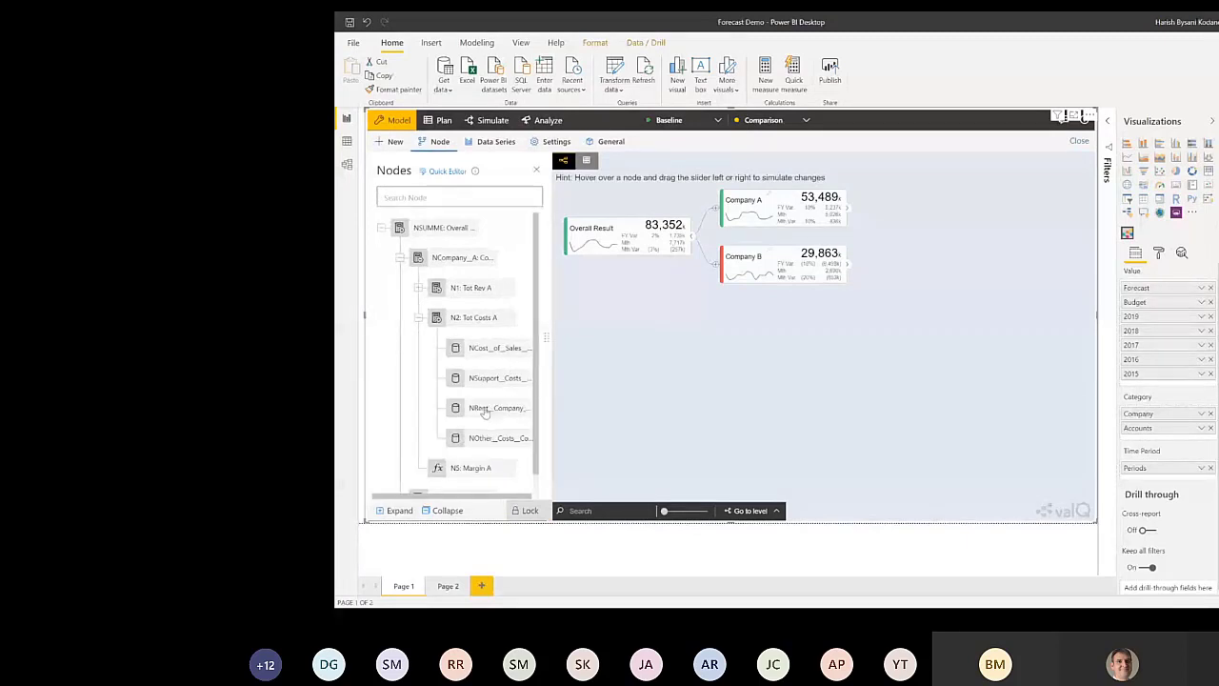
{"action": "double_click", "coordinate": [489, 408]}
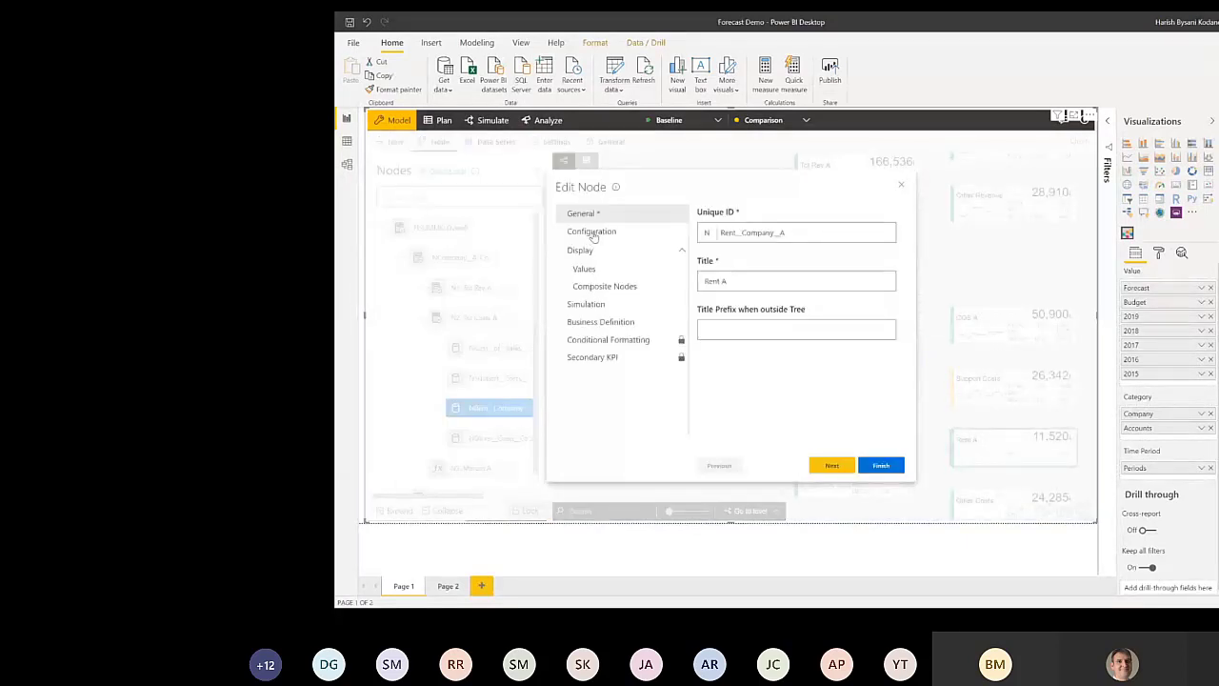
Step: Set Rent A's value range to a minimum of 720000 and a maximum of 1200000, and return to simulation
{"action": "left_click", "coordinate": [591, 231]}
{"action": "scroll", "coordinate": [785, 356], "scroll_direction": "down", "scroll_amount": 5}
{"action": "scroll", "coordinate": [785, 356], "scroll_direction": "up", "scroll_amount": 3}
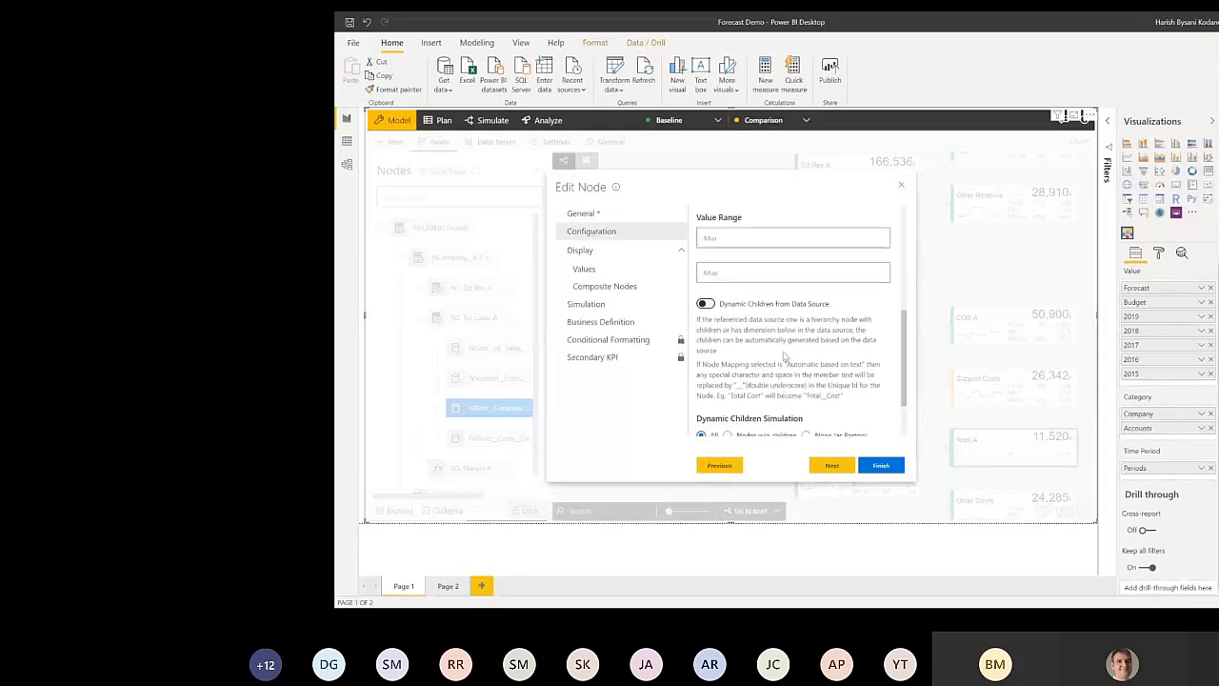
{"action": "left_click", "coordinate": [756, 276]}
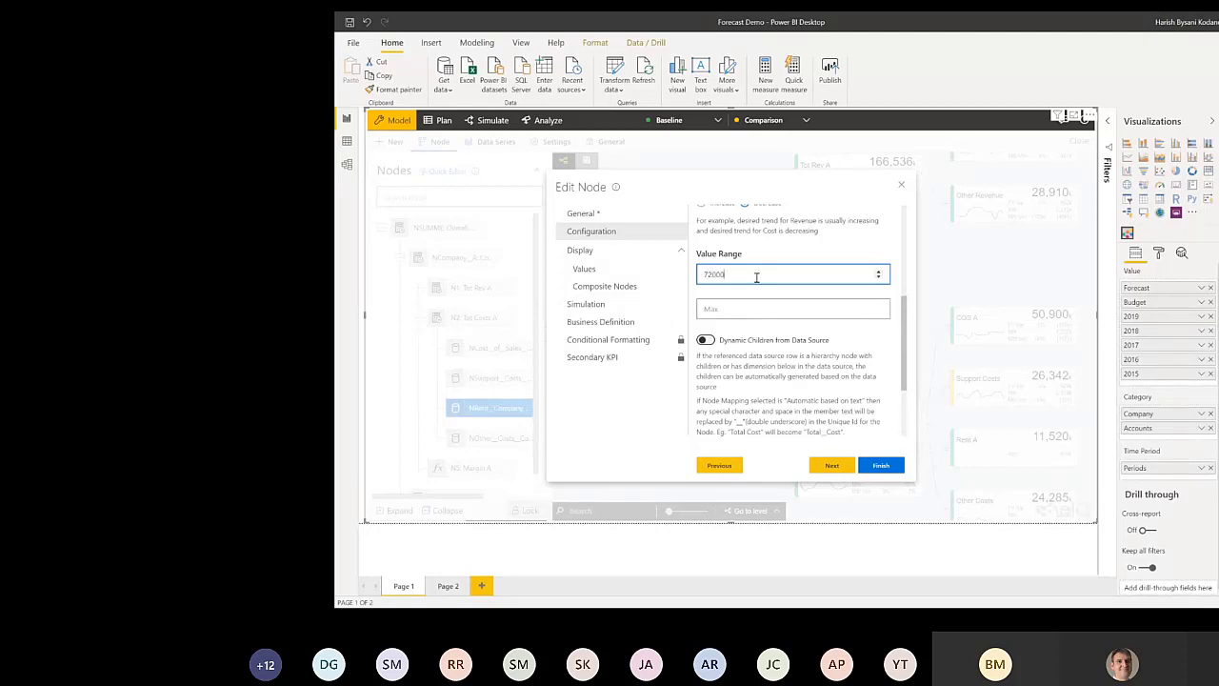
{"action": "key", "text": "Tab"}
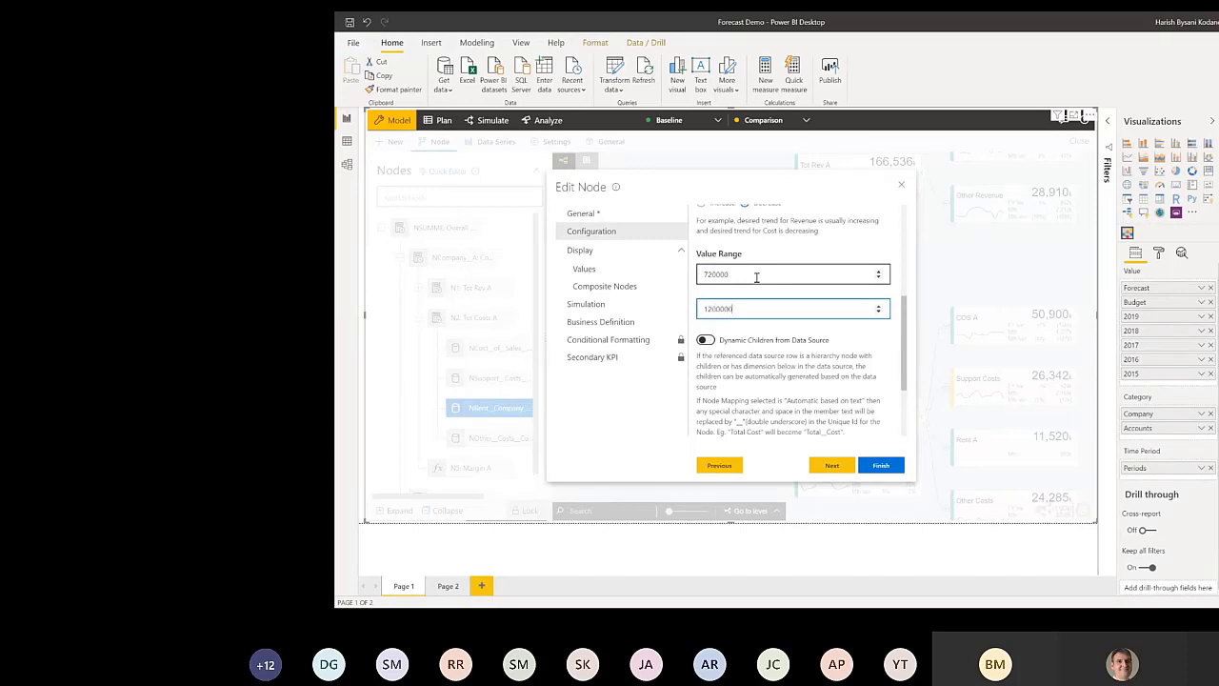
{"action": "left_click", "coordinate": [881, 465]}
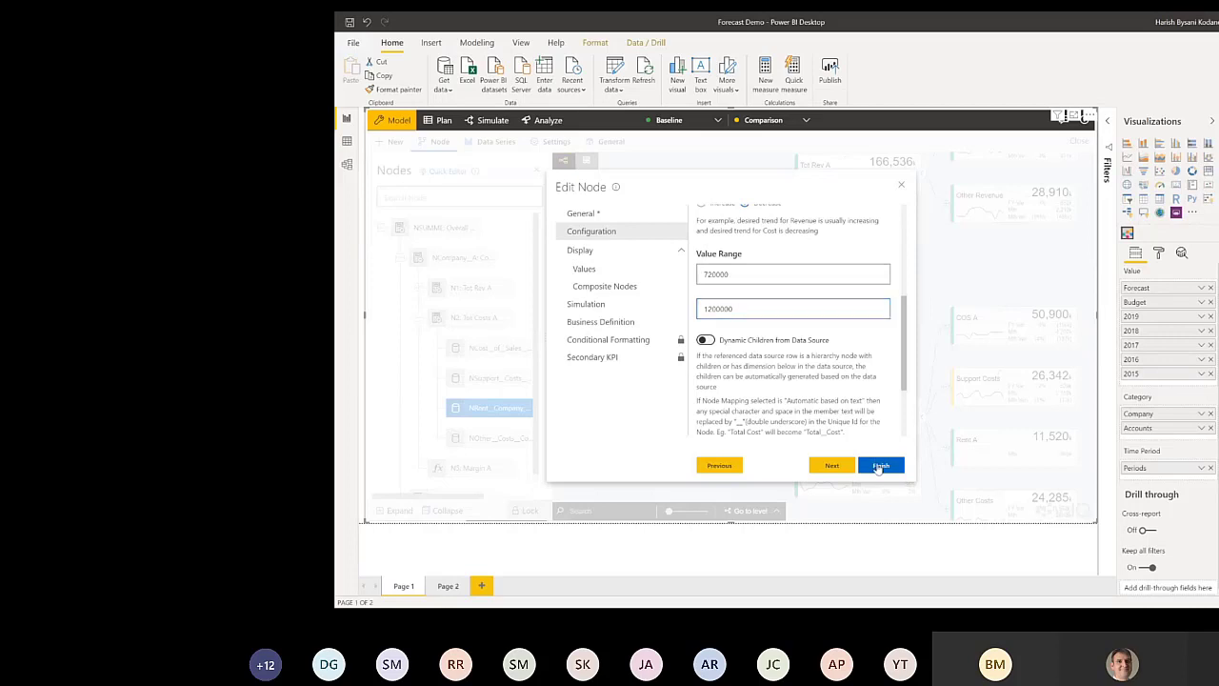
{"action": "left_click", "coordinate": [484, 120]}
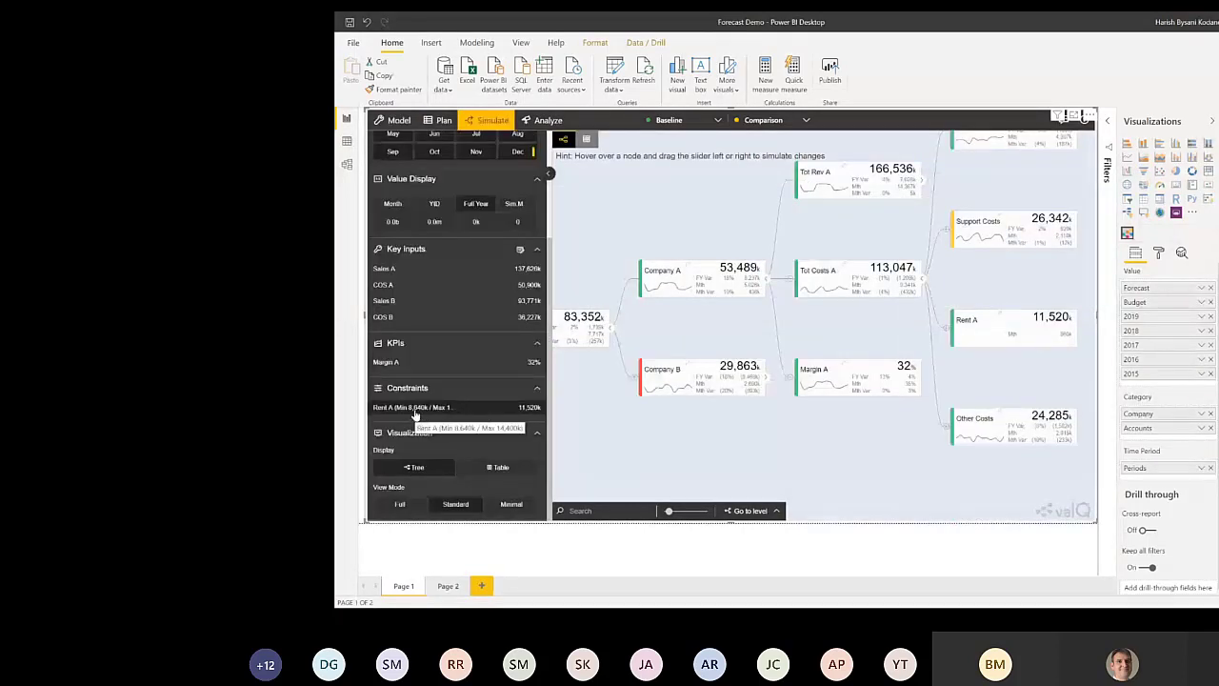
Step: Hide the simulation side panel, switch the tree's primary series from Baseline to 2019, and restore Baseline
{"action": "left_click", "coordinate": [549, 172]}
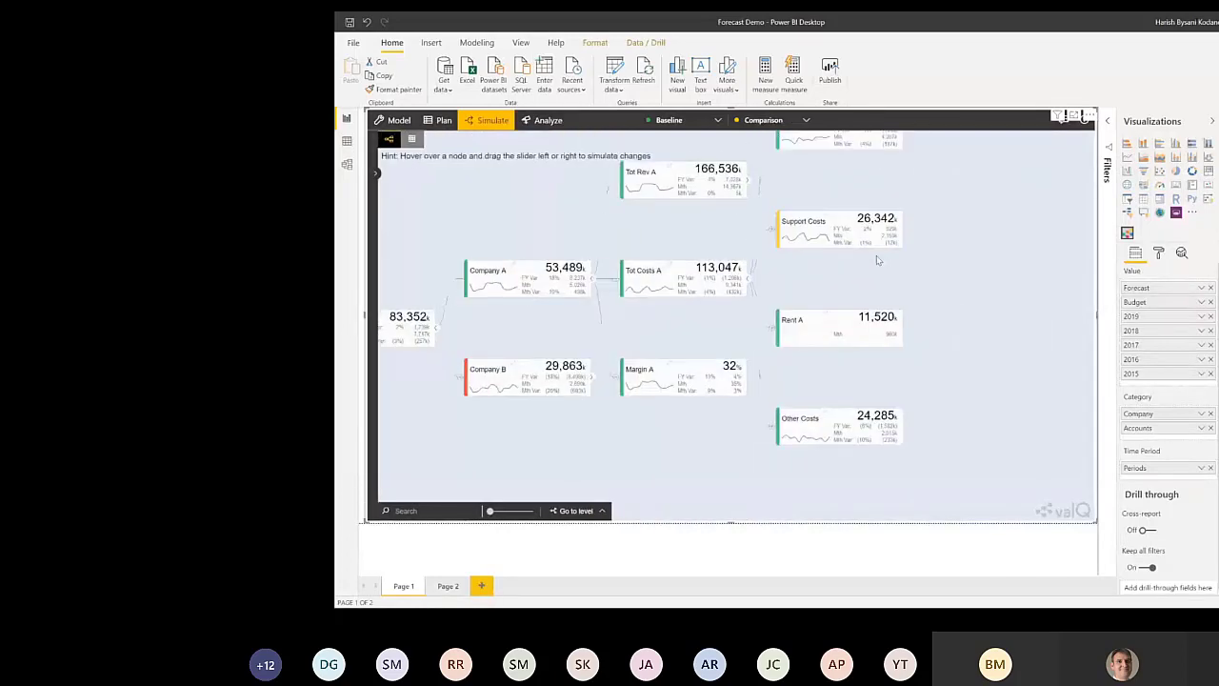
{"action": "left_click_drag", "start_coordinate": [941, 270], "coordinate": [940, 383]}
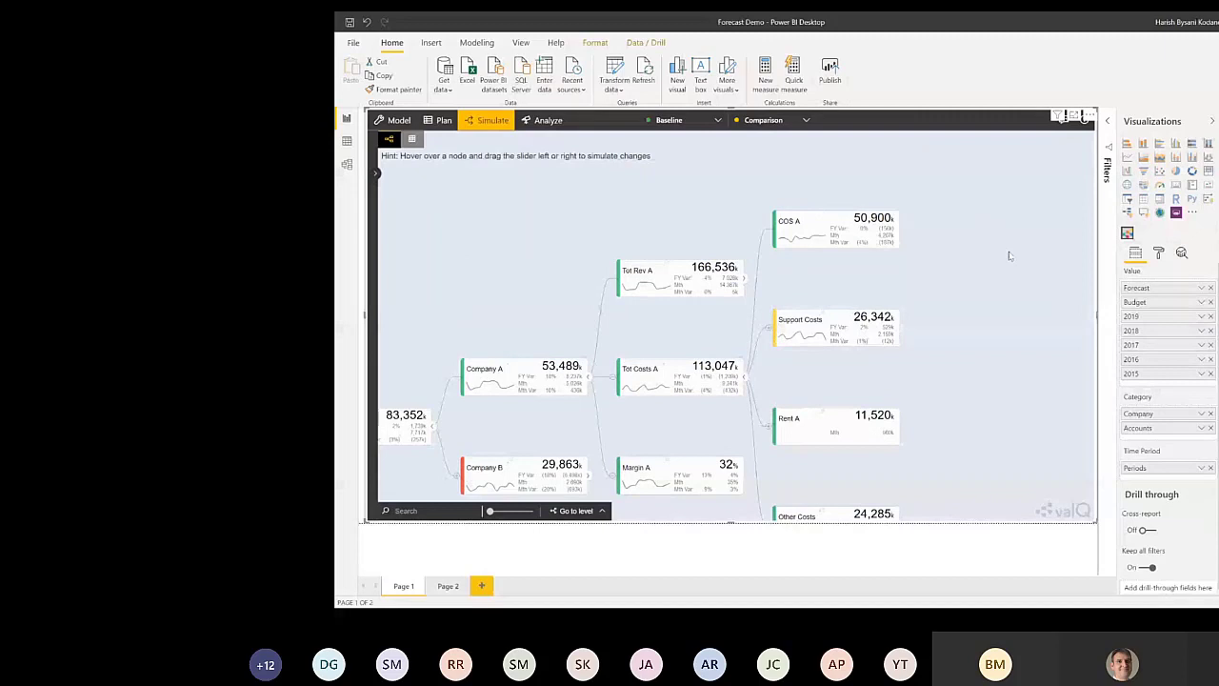
{"action": "left_click", "coordinate": [704, 122]}
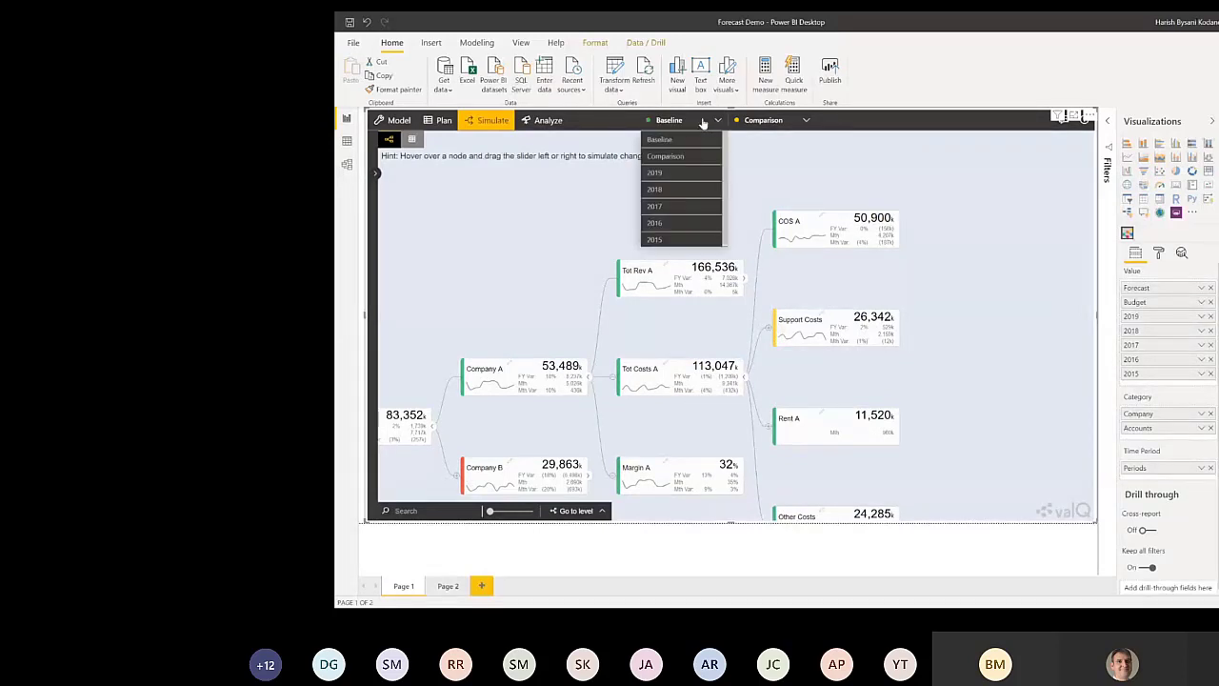
{"action": "left_click", "coordinate": [679, 174]}
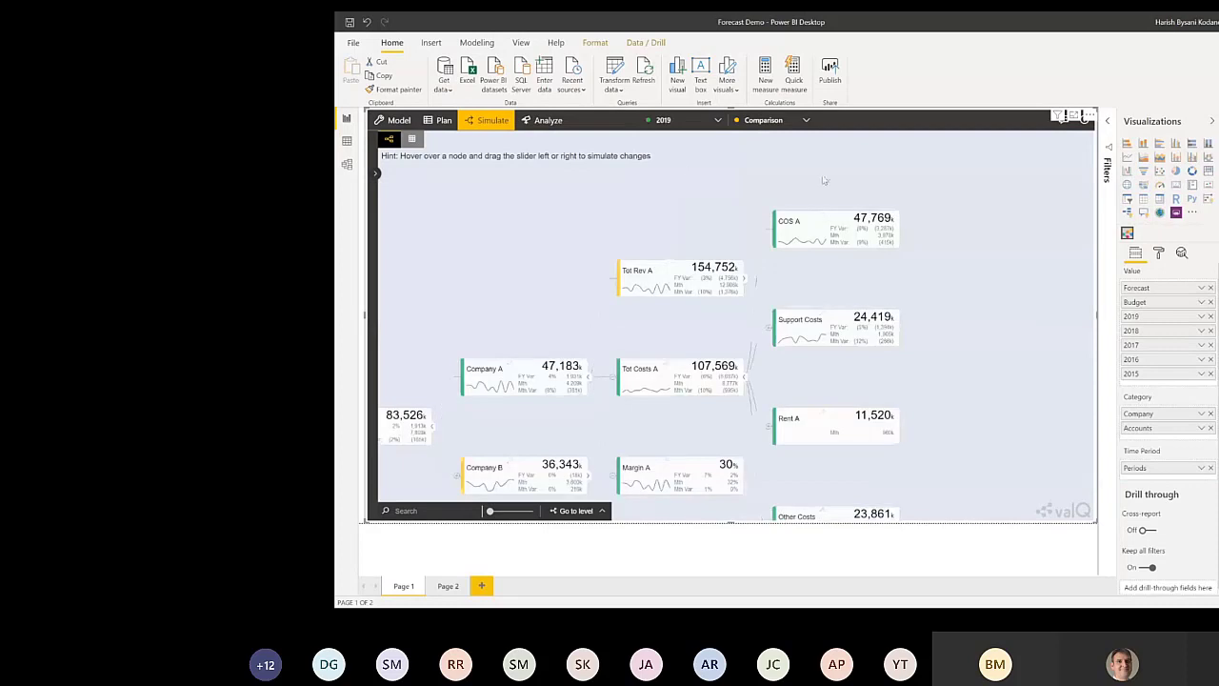
{"action": "left_click", "coordinate": [689, 122]}
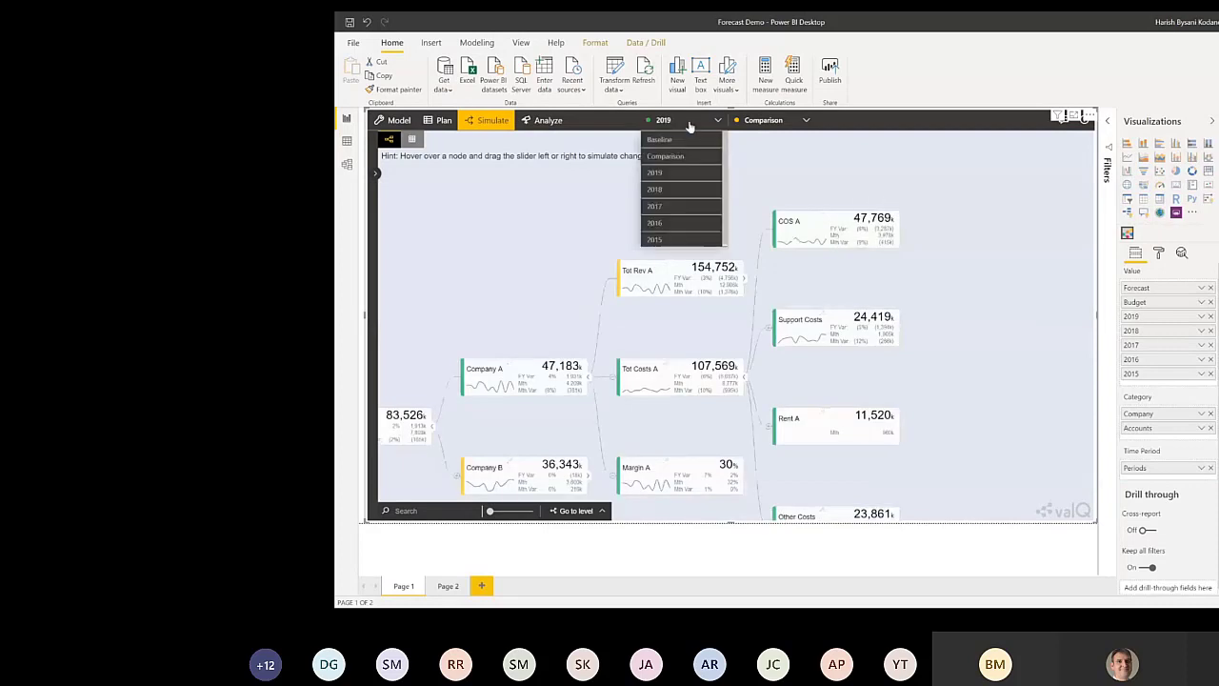
{"action": "left_click", "coordinate": [679, 145]}
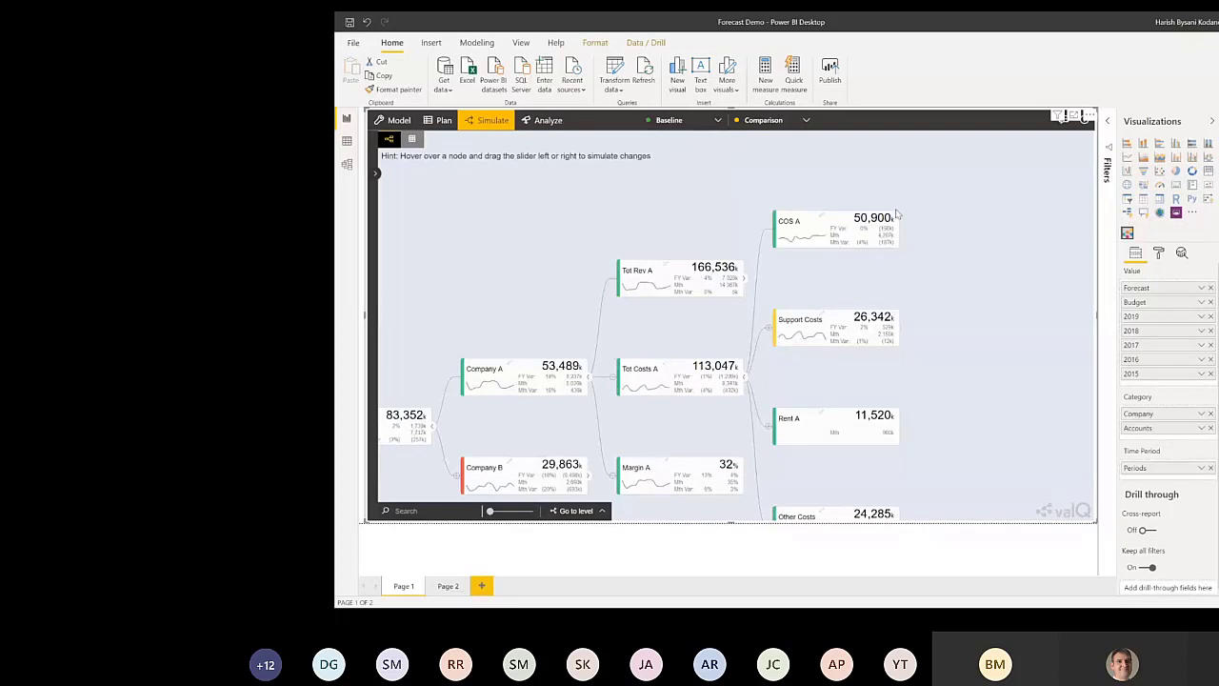
{"action": "left_click", "coordinate": [659, 125]}
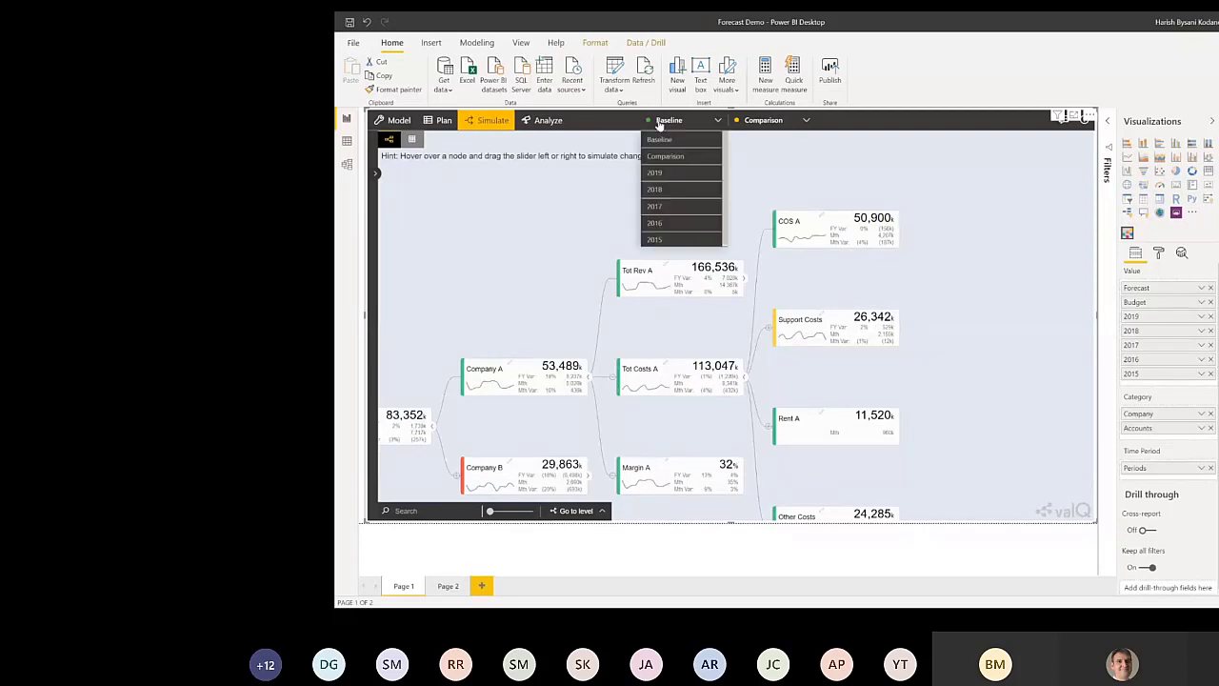
{"action": "left_click", "coordinate": [665, 122]}
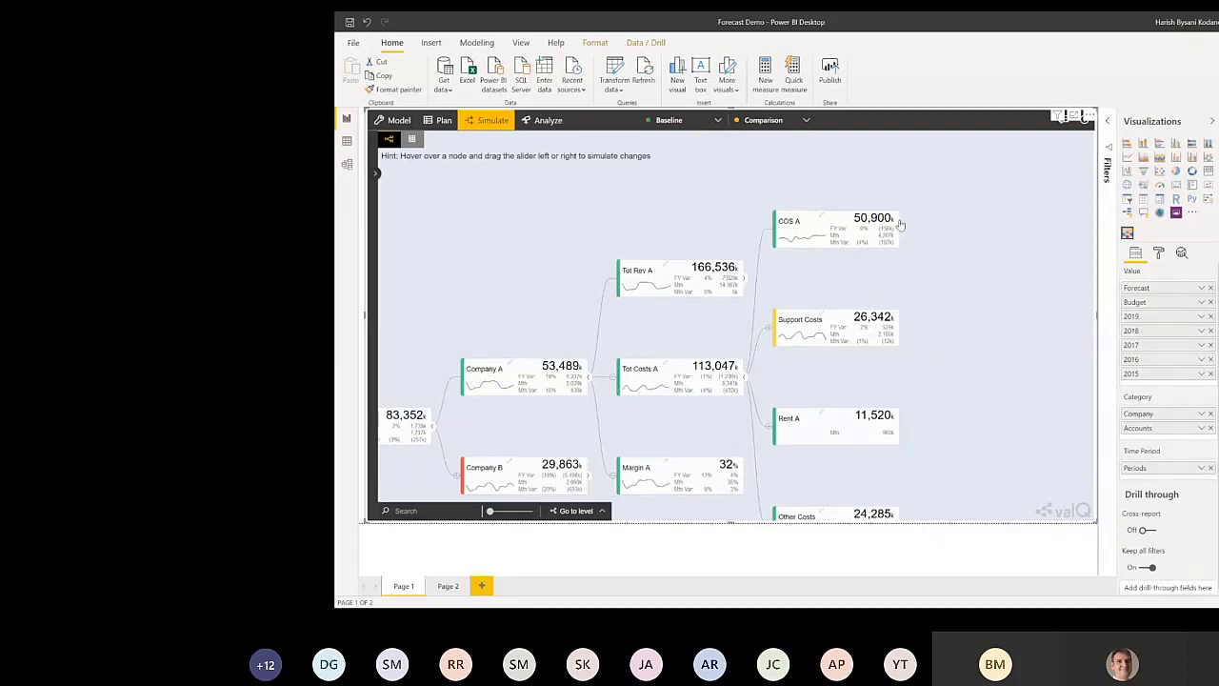
Step: Display the tree values in millions with one decimal place (0.0m) and collapse the simulation side panel
{"action": "left_click", "coordinate": [376, 177]}
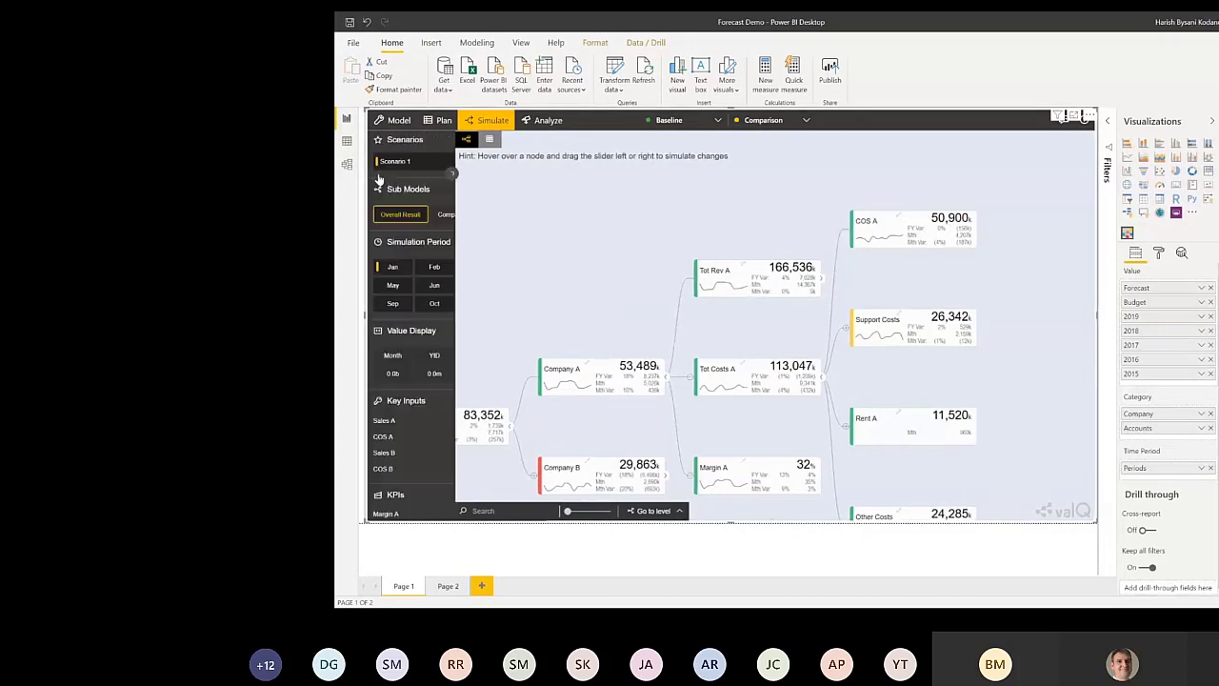
{"action": "left_click", "coordinate": [444, 376]}
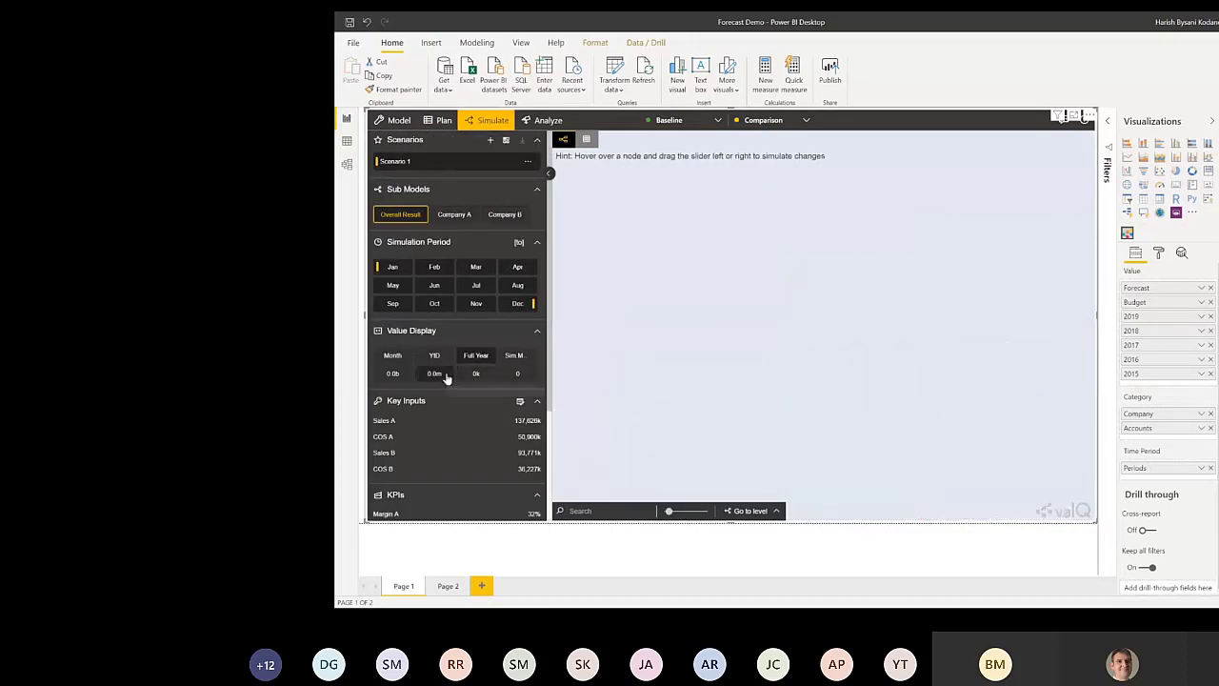
{"action": "left_click", "coordinate": [547, 174]}
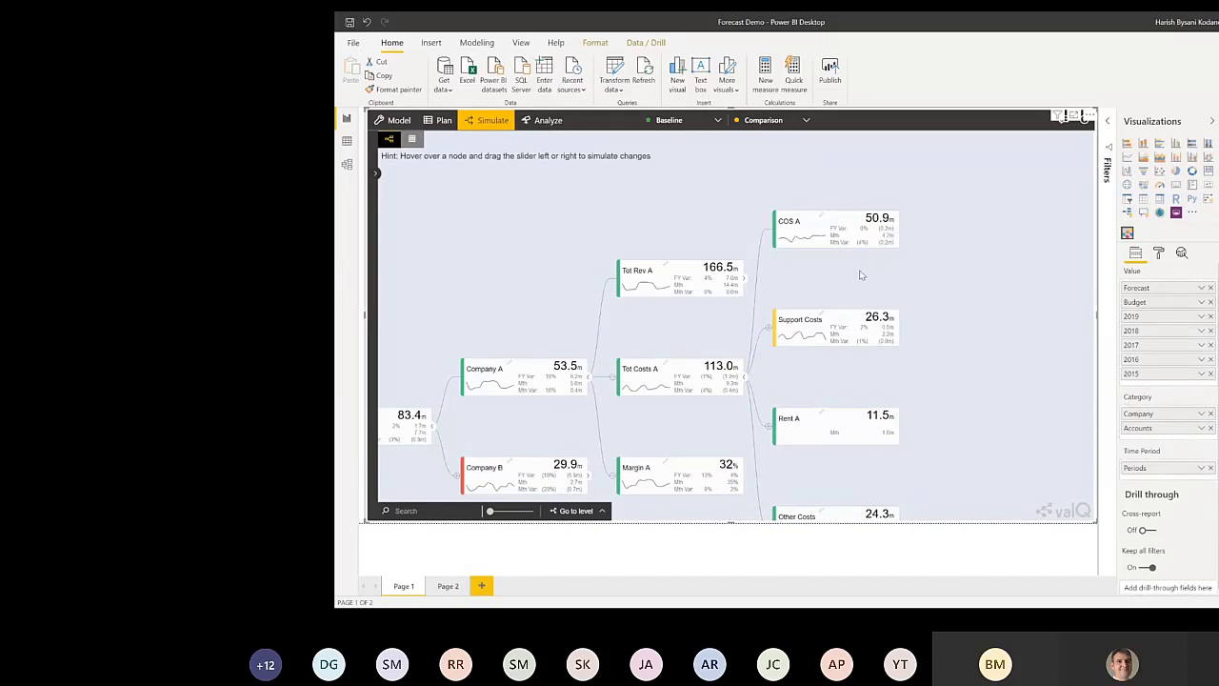
Step: Set the comparison series to 2019 and inspect the COS A node's variance against it
{"action": "left_click", "coordinate": [777, 127]}
{"action": "left_click", "coordinate": [762, 173]}
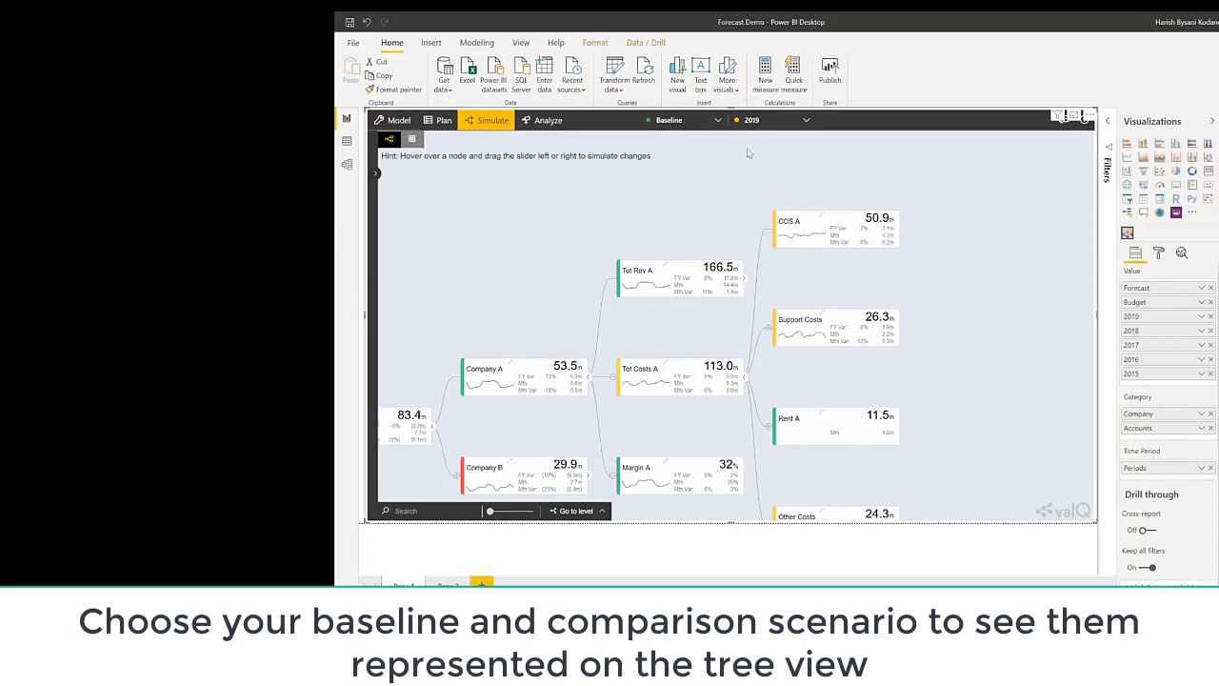
{"action": "mouse_move", "coordinate": [842, 224]}
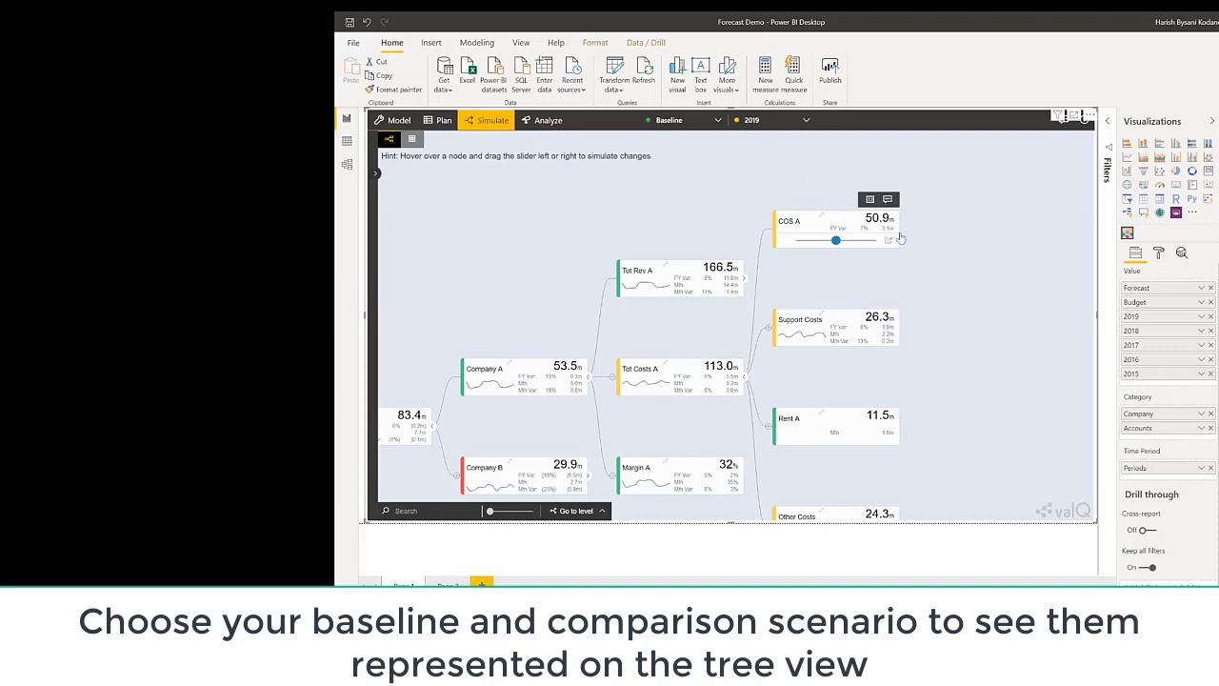
Step: Reopen the simulation side panel and compare the tree's figures under the Month and Full Year value displays
{"action": "left_click", "coordinate": [376, 172]}
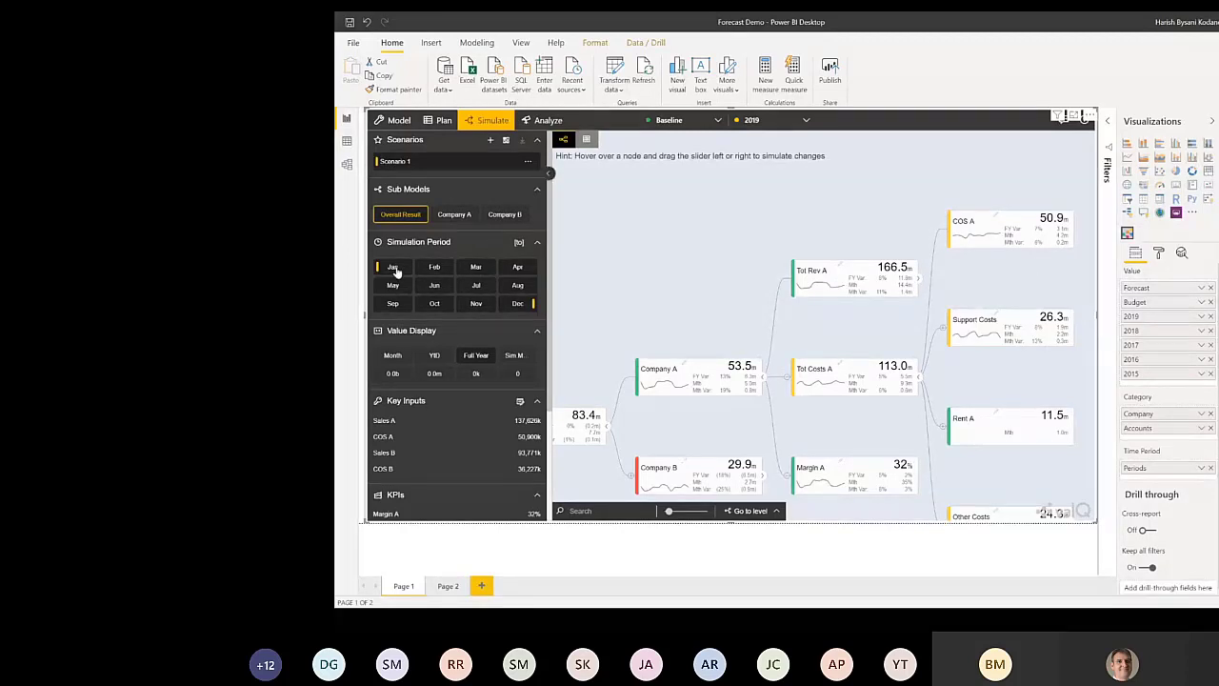
{"action": "mouse_move", "coordinate": [927, 289]}
{"action": "left_click", "coordinate": [390, 356]}
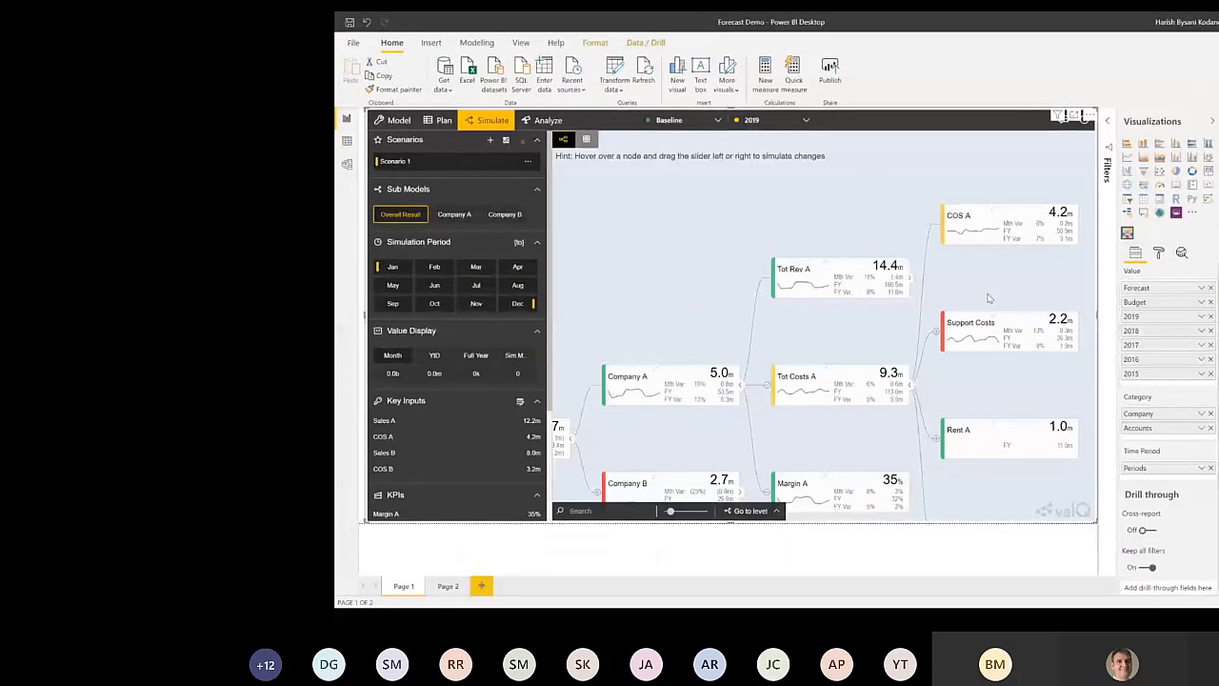
{"action": "left_click", "coordinate": [471, 356]}
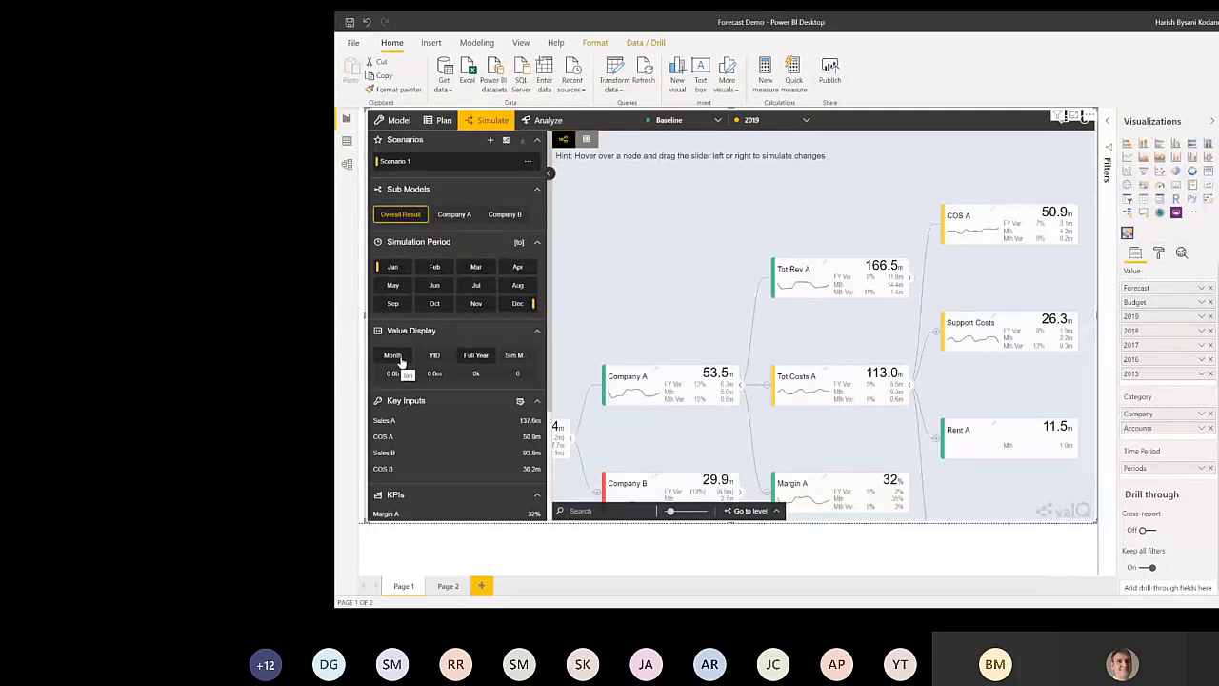
{"action": "left_click", "coordinate": [399, 359]}
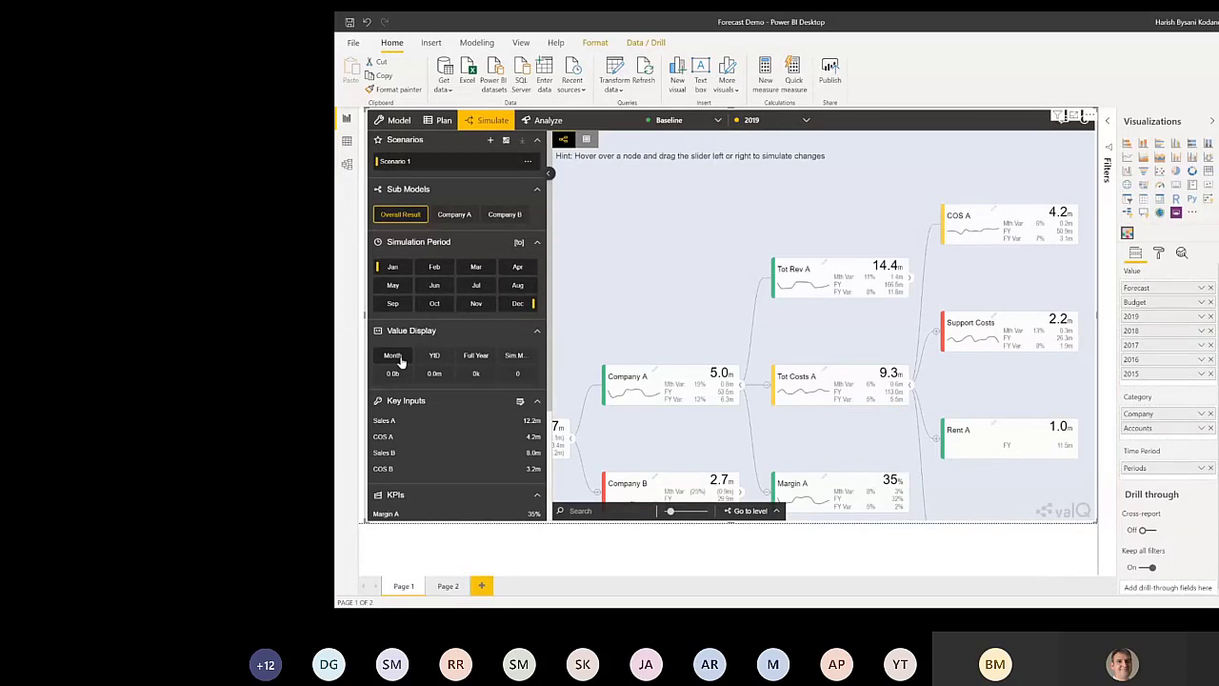
Step: Set the value display to the simulation months and start the simulation period in May, ending in December
{"action": "left_click", "coordinate": [512, 356]}
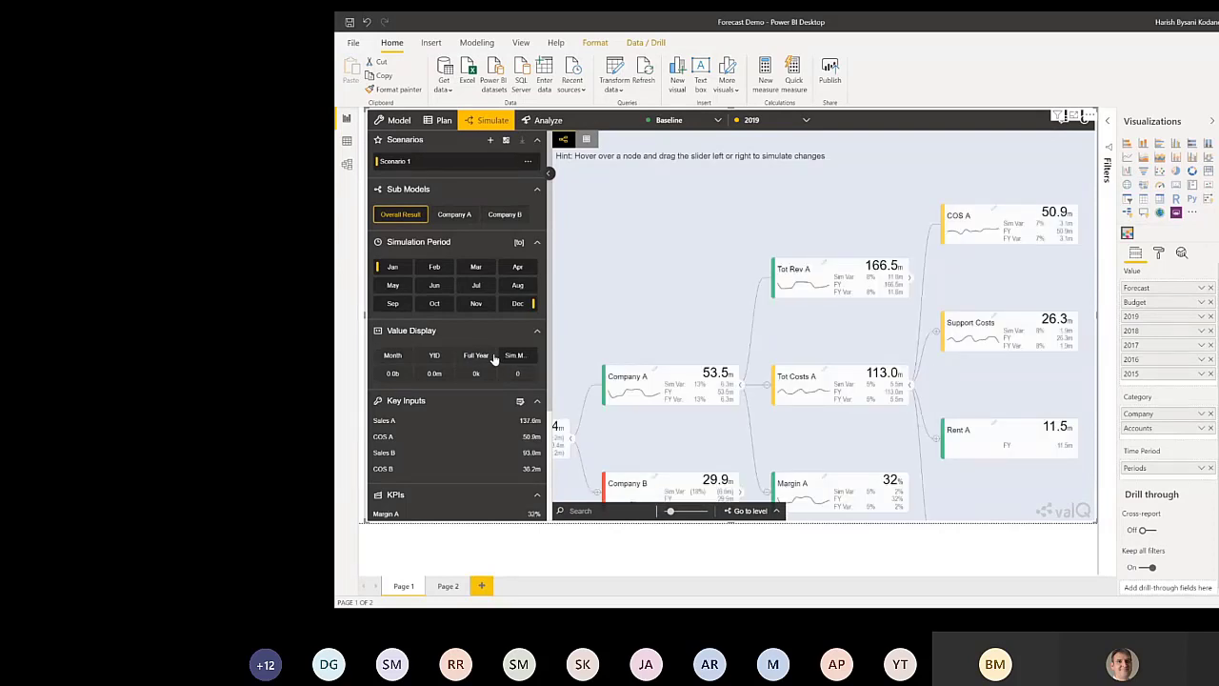
{"action": "left_click", "coordinate": [390, 272]}
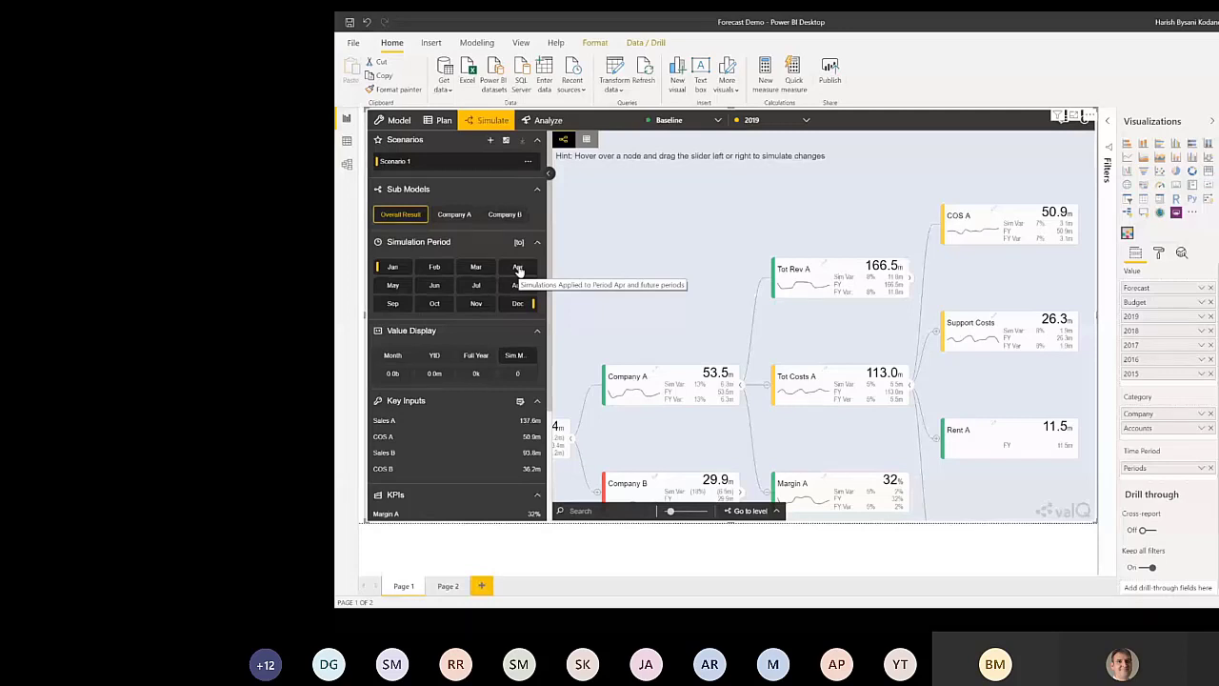
{"action": "left_click", "coordinate": [393, 286]}
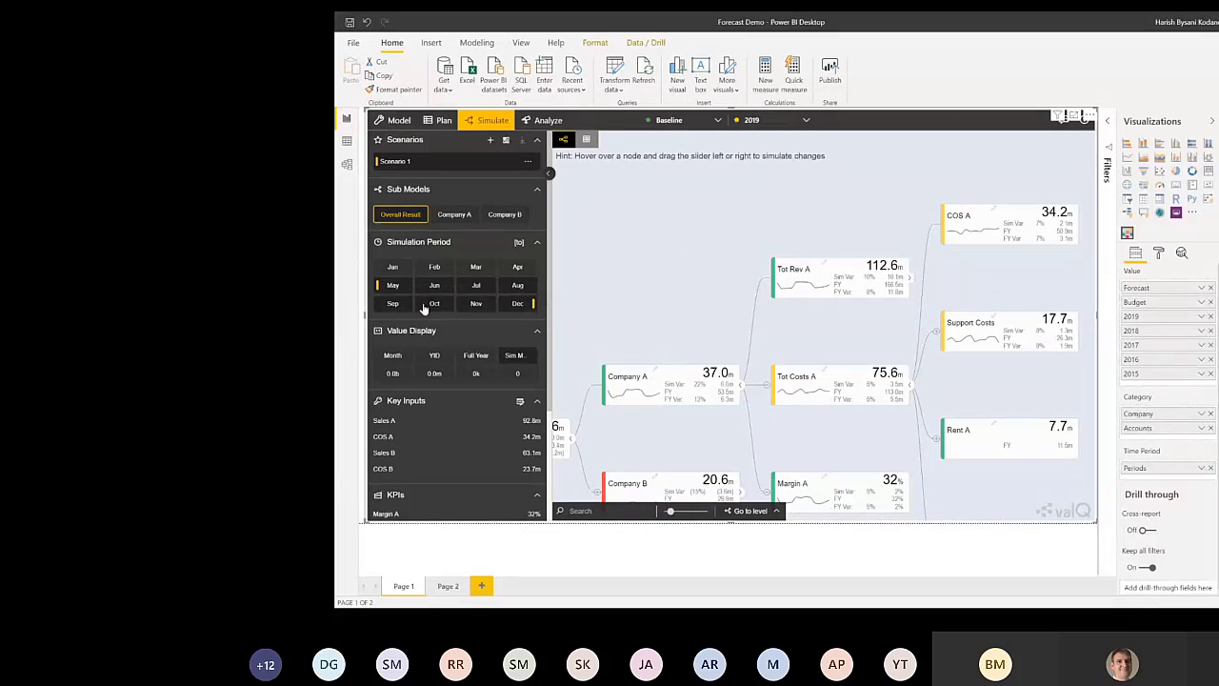
{"action": "mouse_move", "coordinate": [535, 307]}
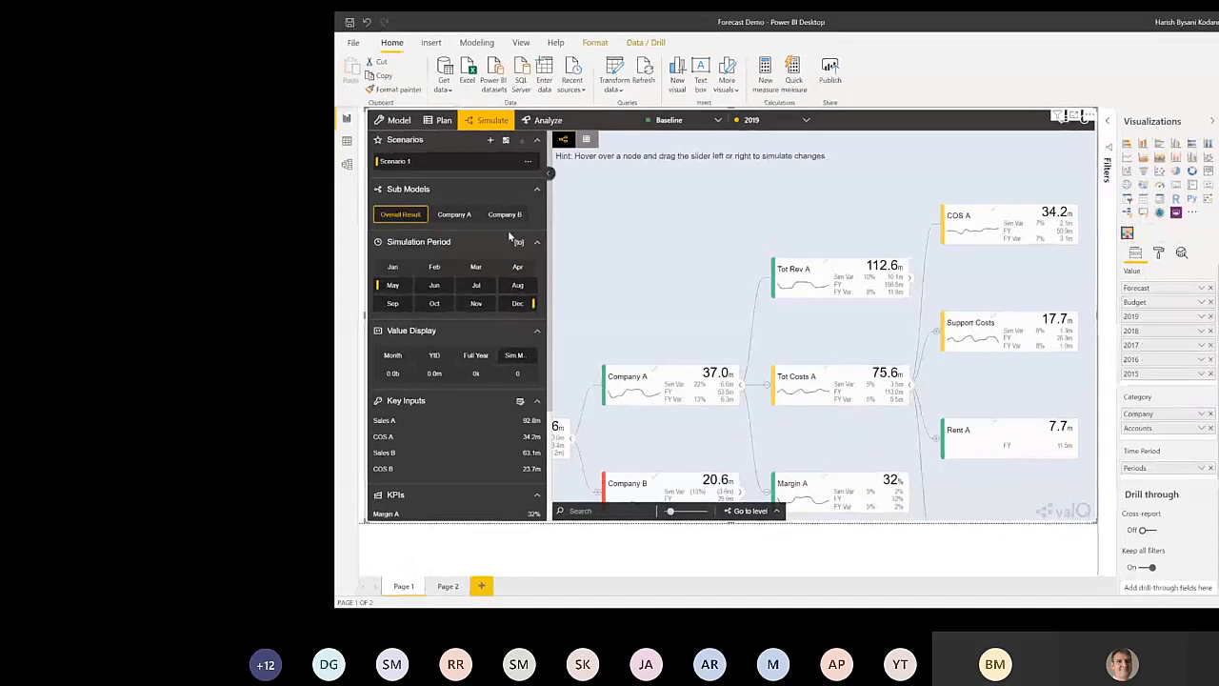
Step: Add a second simulation scenario, try to add a third, and dismiss the notice
{"action": "left_click", "coordinate": [491, 142]}
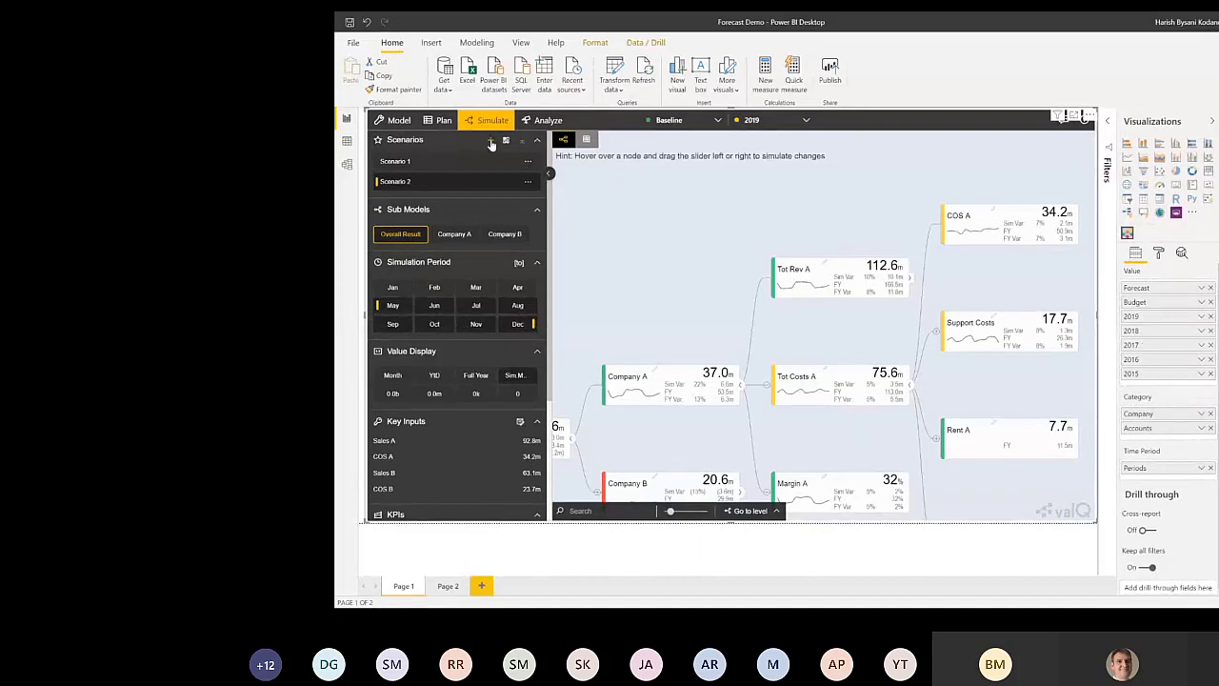
{"action": "left_click", "coordinate": [492, 143]}
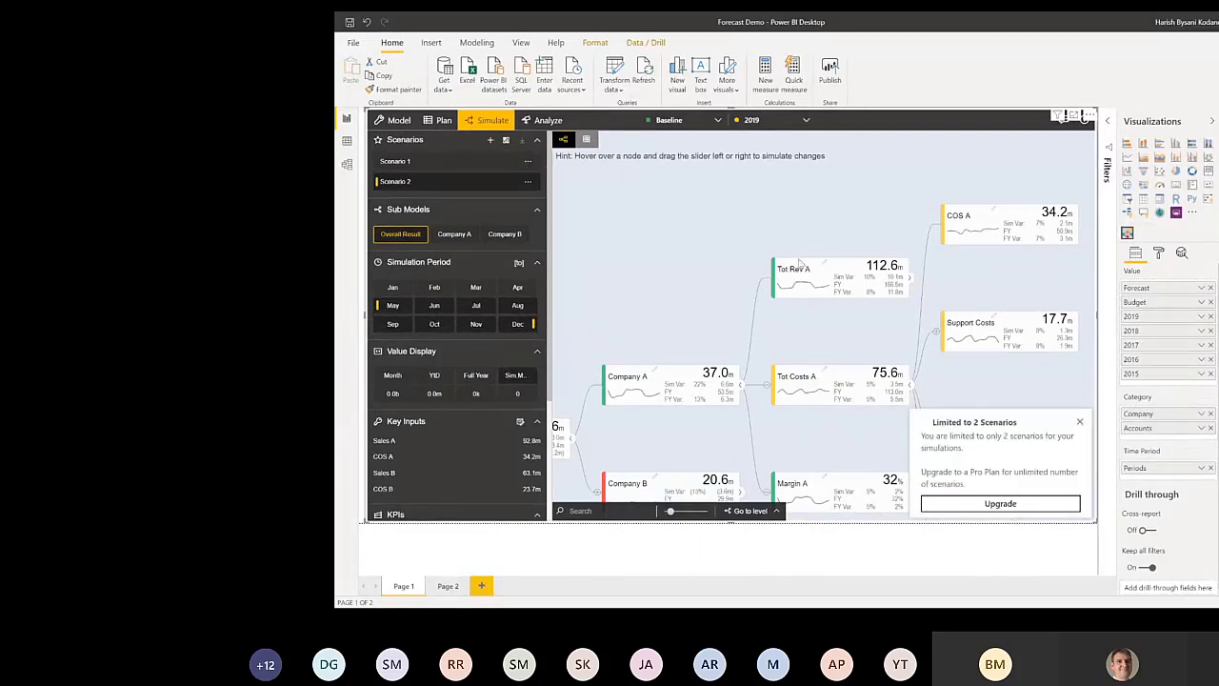
{"action": "left_click", "coordinate": [1080, 422]}
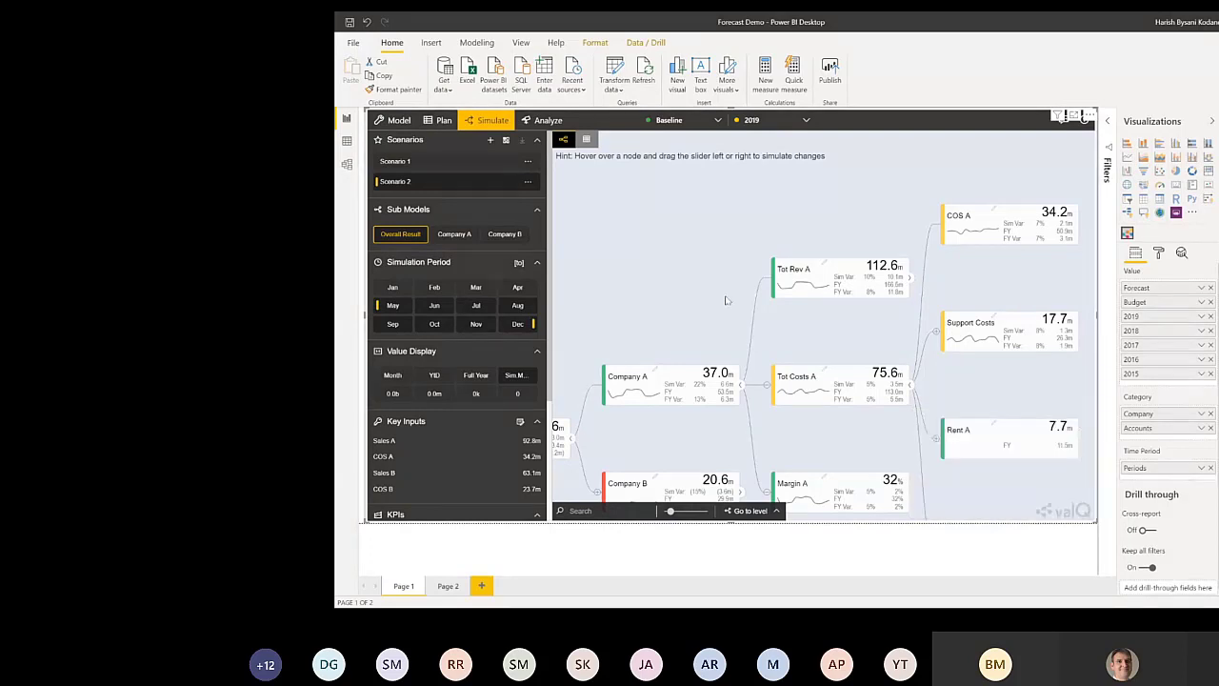
Step: Rename the Scenario 1 simulation scenario to Max Rev and save its settings
{"action": "left_click", "coordinate": [528, 160]}
{"action": "left_click", "coordinate": [507, 190]}
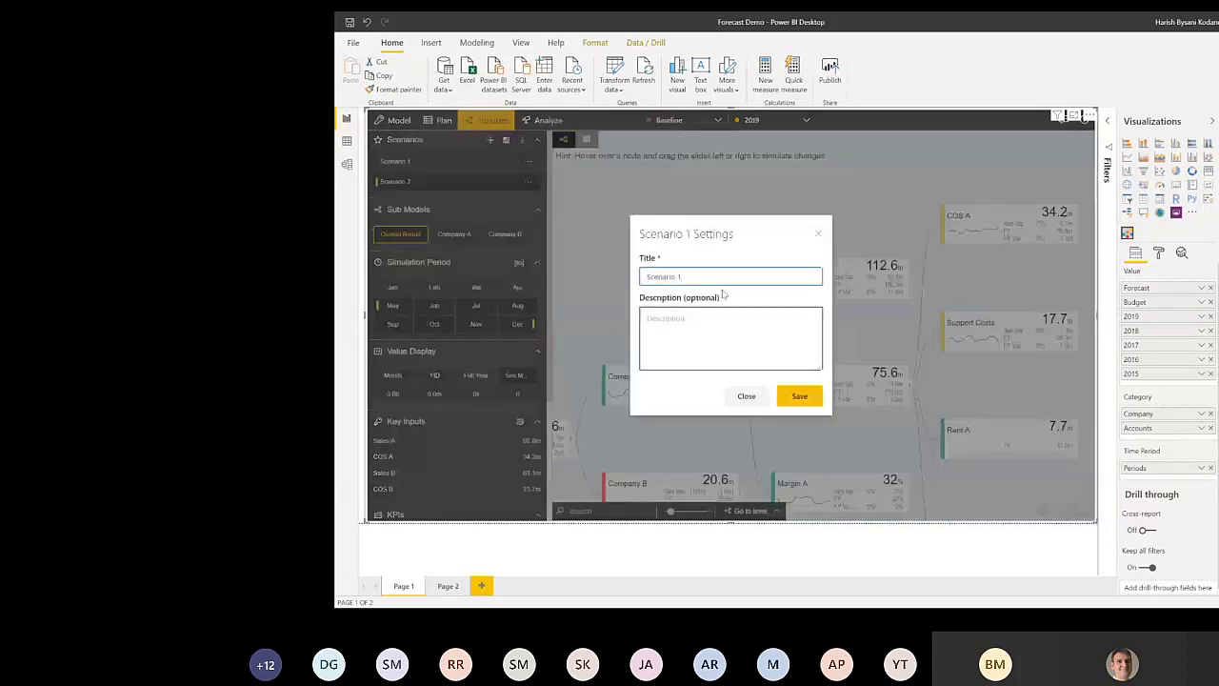
{"action": "left_click_drag", "start_coordinate": [686, 272], "coordinate": [596, 277]}
{"action": "type", "text": "Max Rev"}
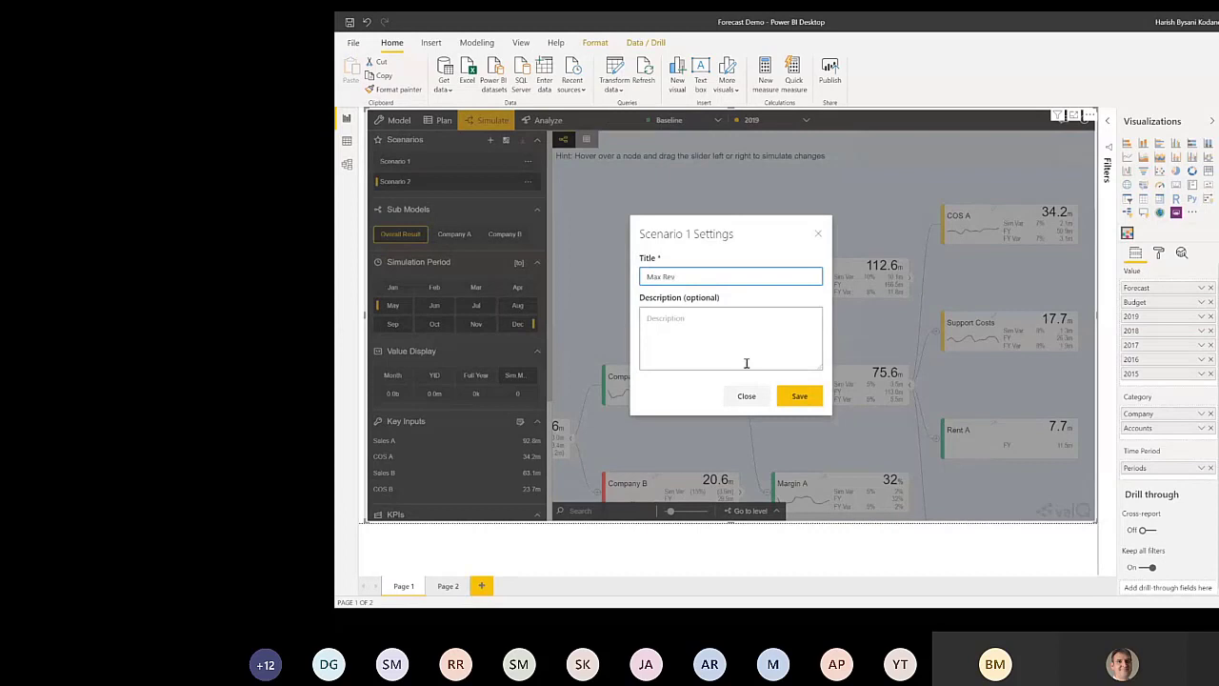
{"action": "left_click", "coordinate": [794, 396]}
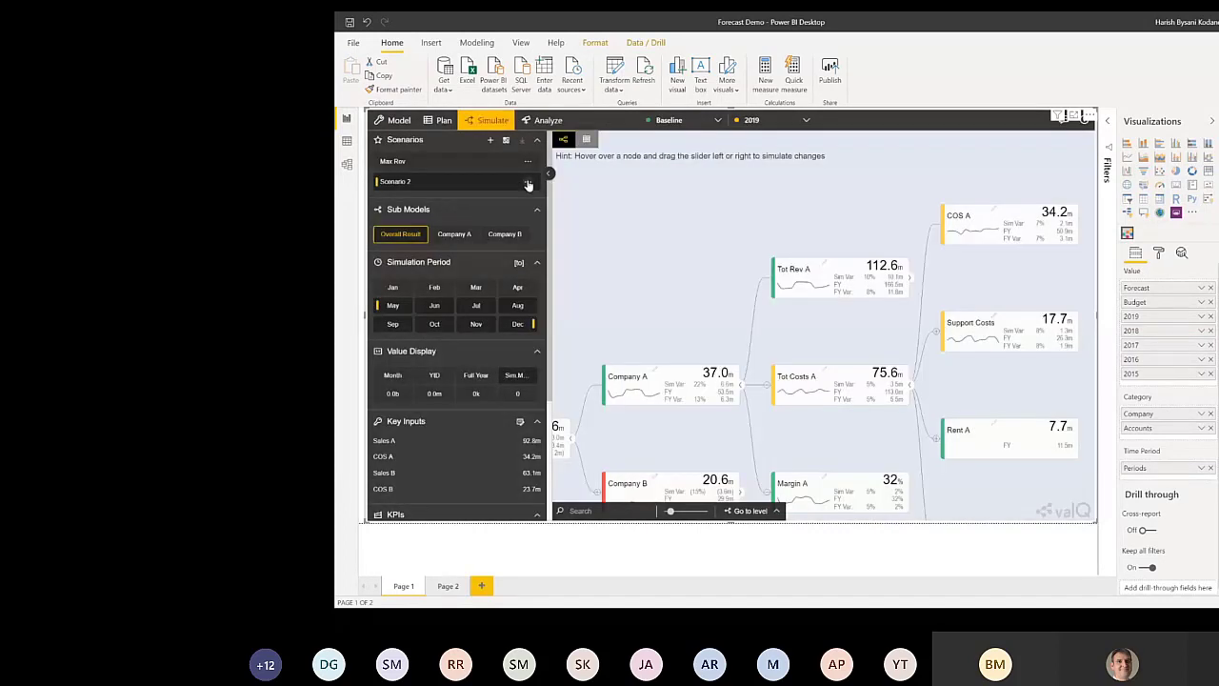
Step: Rename the Scenario 2 simulation scenario to Min Costs and save its settings
{"action": "left_click", "coordinate": [528, 181]}
{"action": "left_click", "coordinate": [497, 206]}
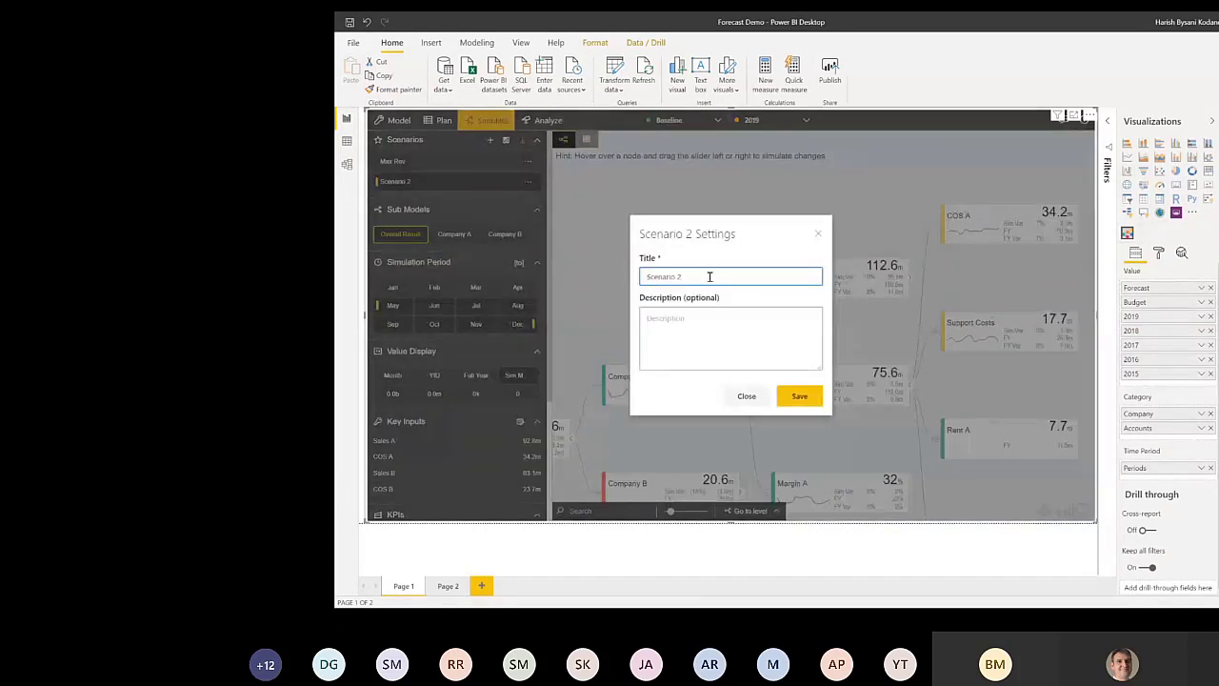
{"action": "left_click_drag", "start_coordinate": [710, 275], "coordinate": [606, 274]}
{"action": "type", "text": "Min Costs"}
{"action": "left_click", "coordinate": [795, 367]}
{"action": "left_click", "coordinate": [792, 396]}
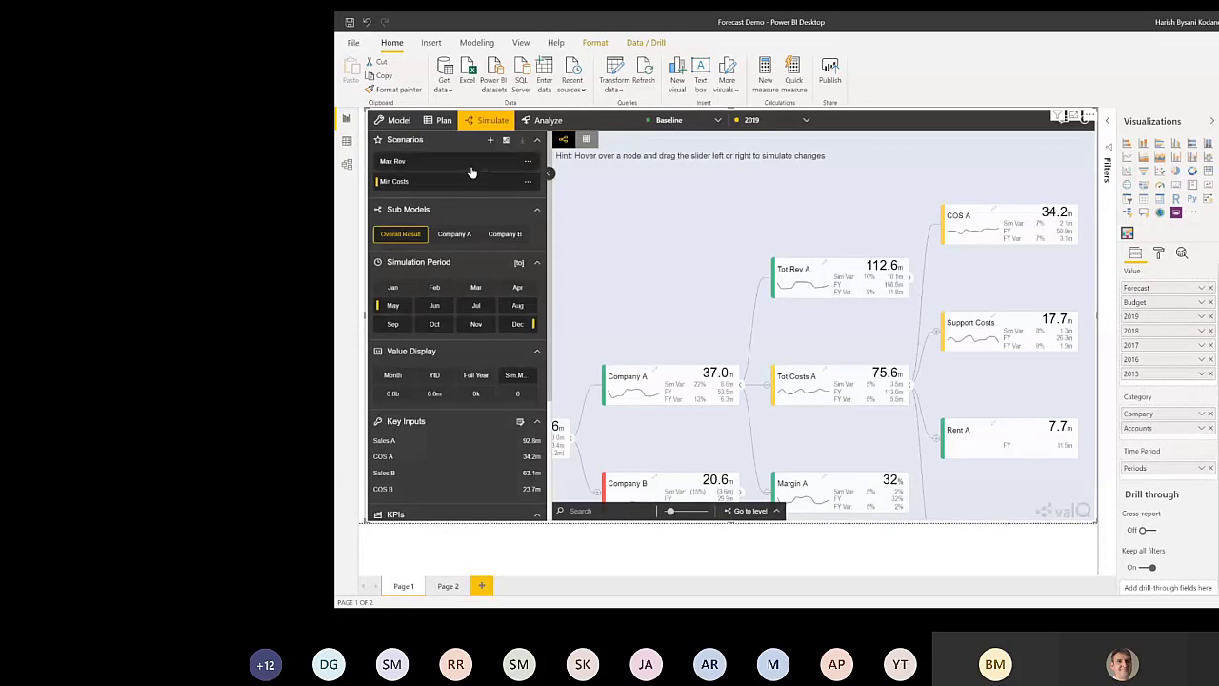
Step: View the Overall Result, Company A and Company B sub models in turn, ending on Company B
{"action": "left_click", "coordinate": [401, 238]}
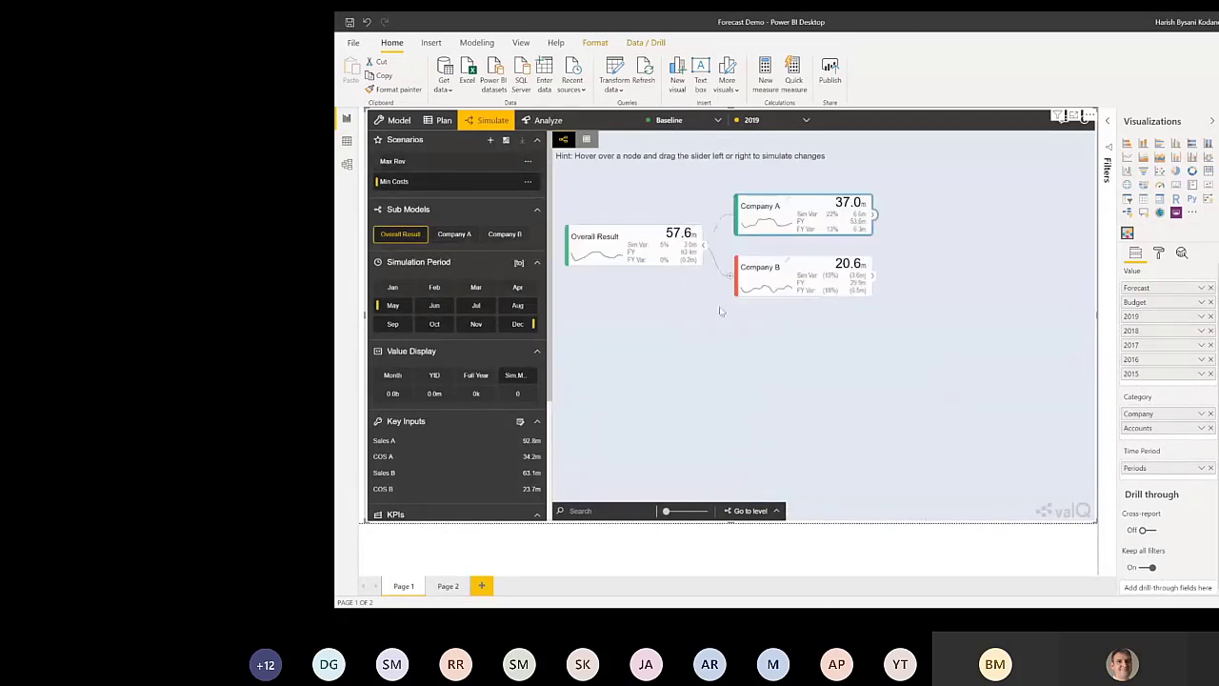
{"action": "left_click", "coordinate": [445, 236]}
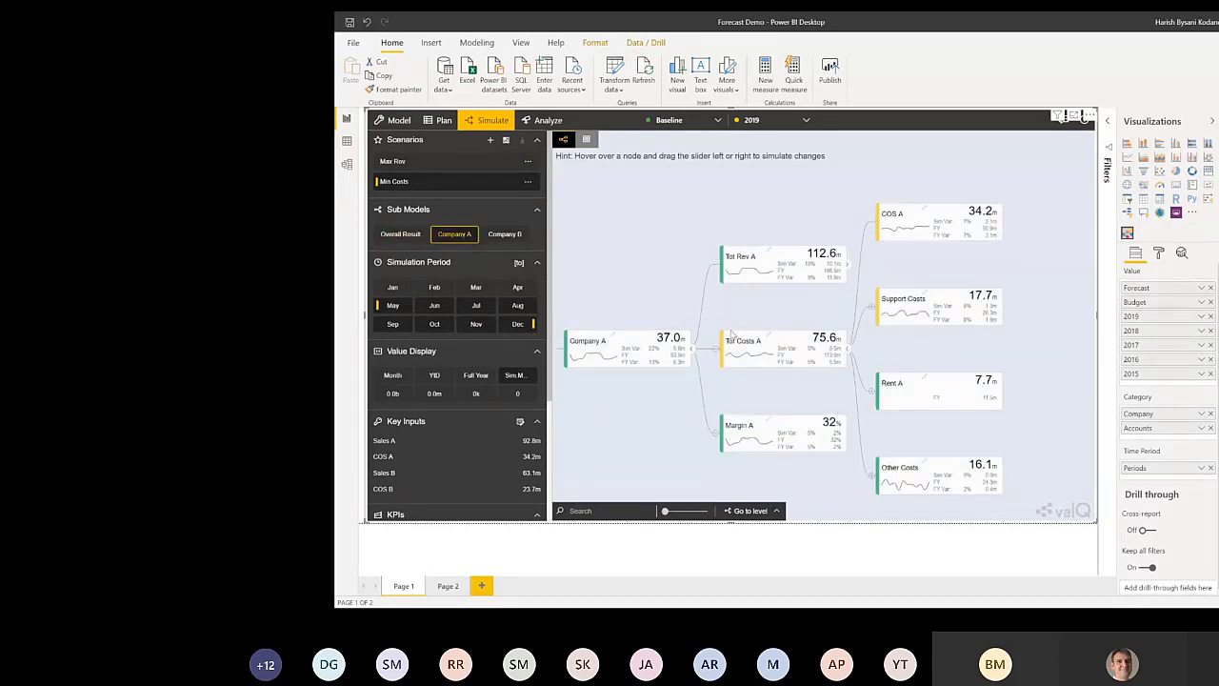
{"action": "mouse_move", "coordinate": [723, 341]}
{"action": "left_click", "coordinate": [398, 237]}
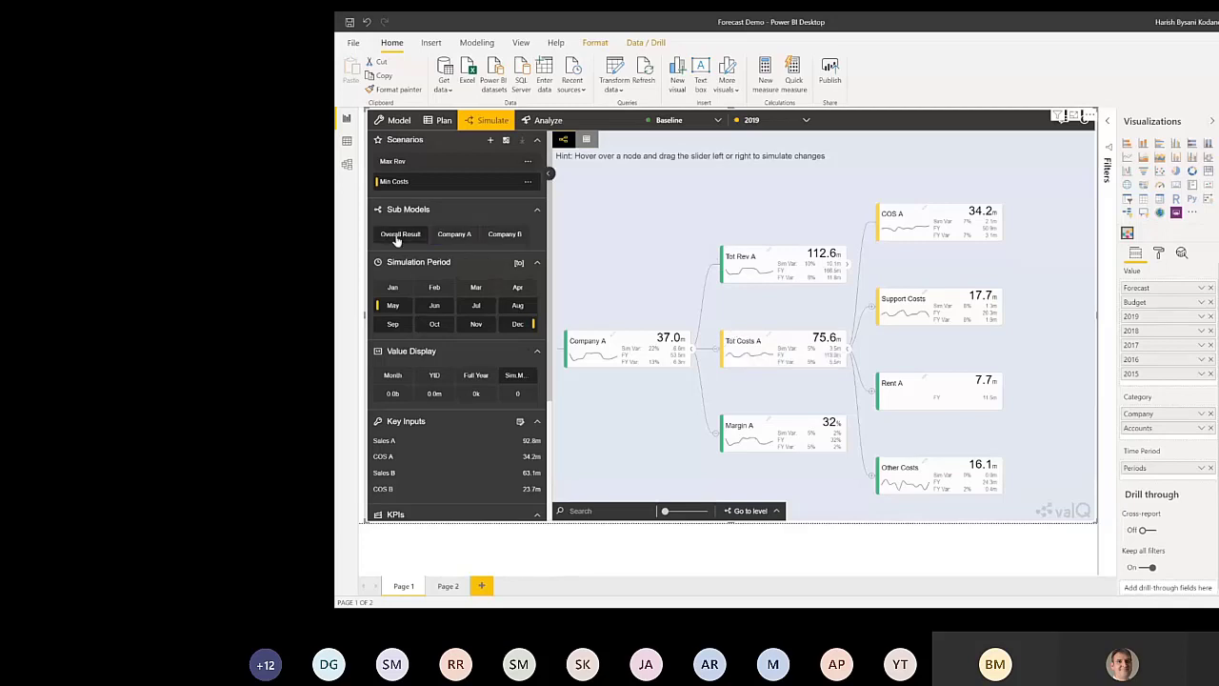
{"action": "left_click", "coordinate": [506, 236]}
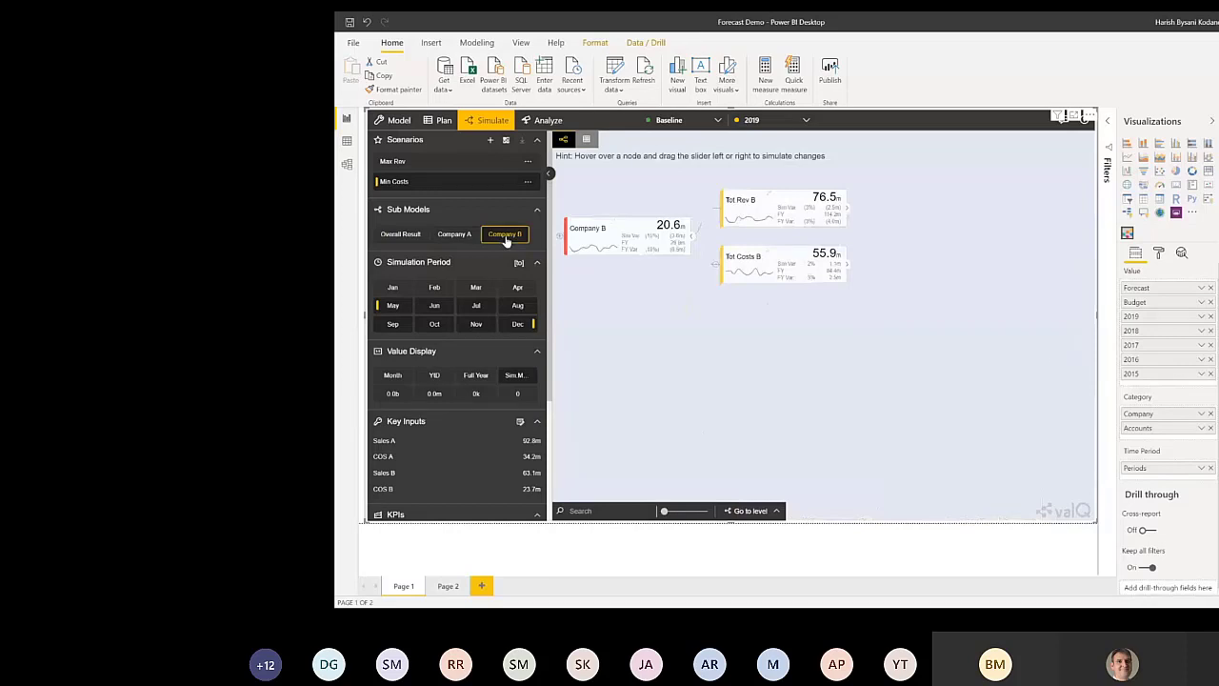
Step: Search the tree for "rent" and go to the Rent B node
{"action": "left_click", "coordinate": [629, 511]}
{"action": "type", "text": "rent"}
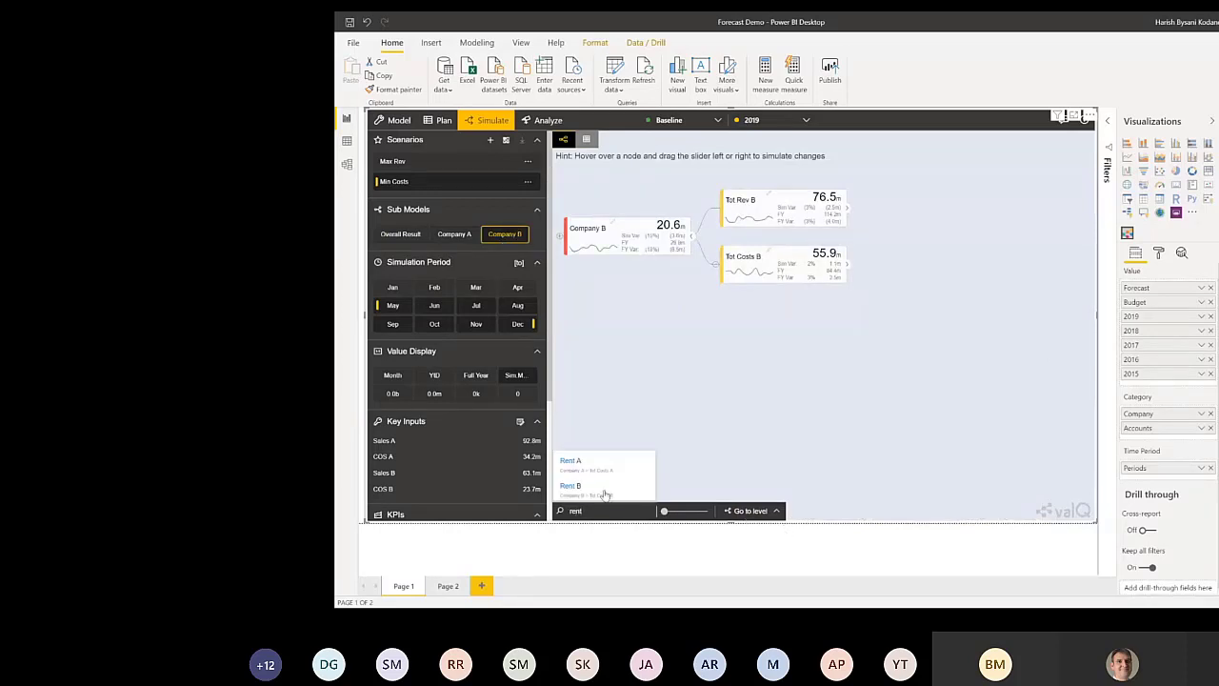
{"action": "left_click", "coordinate": [598, 488]}
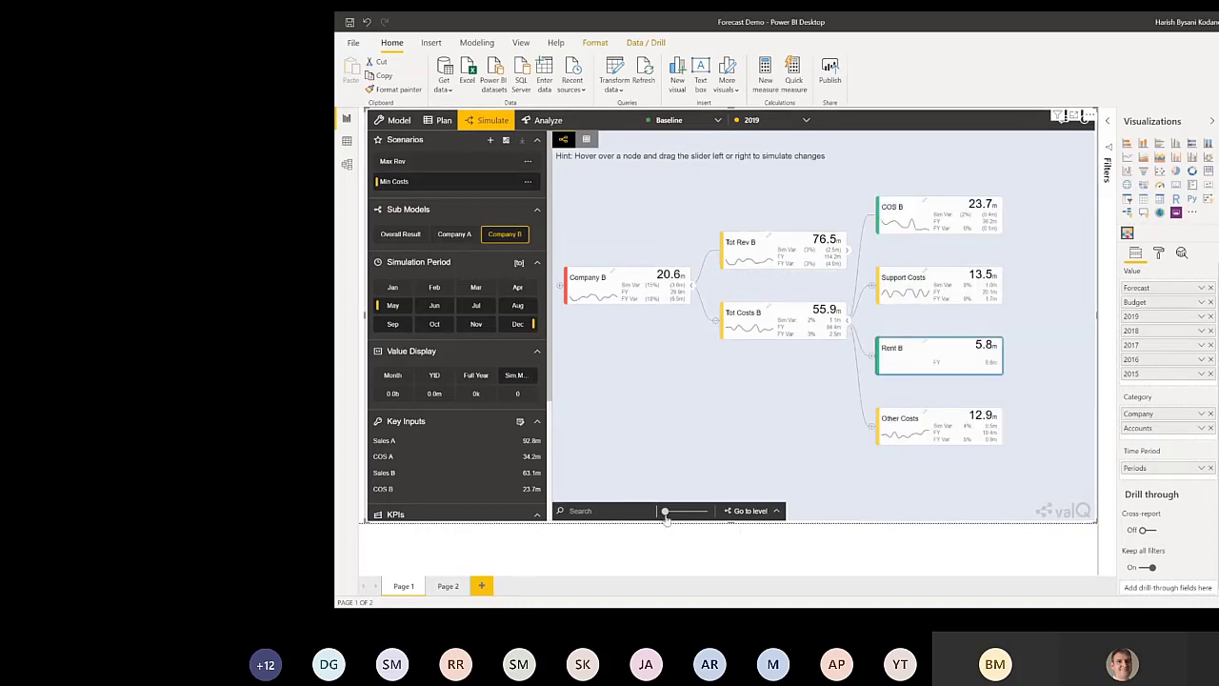
{"action": "mouse_move", "coordinate": [665, 511]}
{"action": "left_mouse_down"}
{"action": "mouse_move", "coordinate": [682, 512]}
{"action": "mouse_move", "coordinate": [664, 514]}
{"action": "left_mouse_up"}
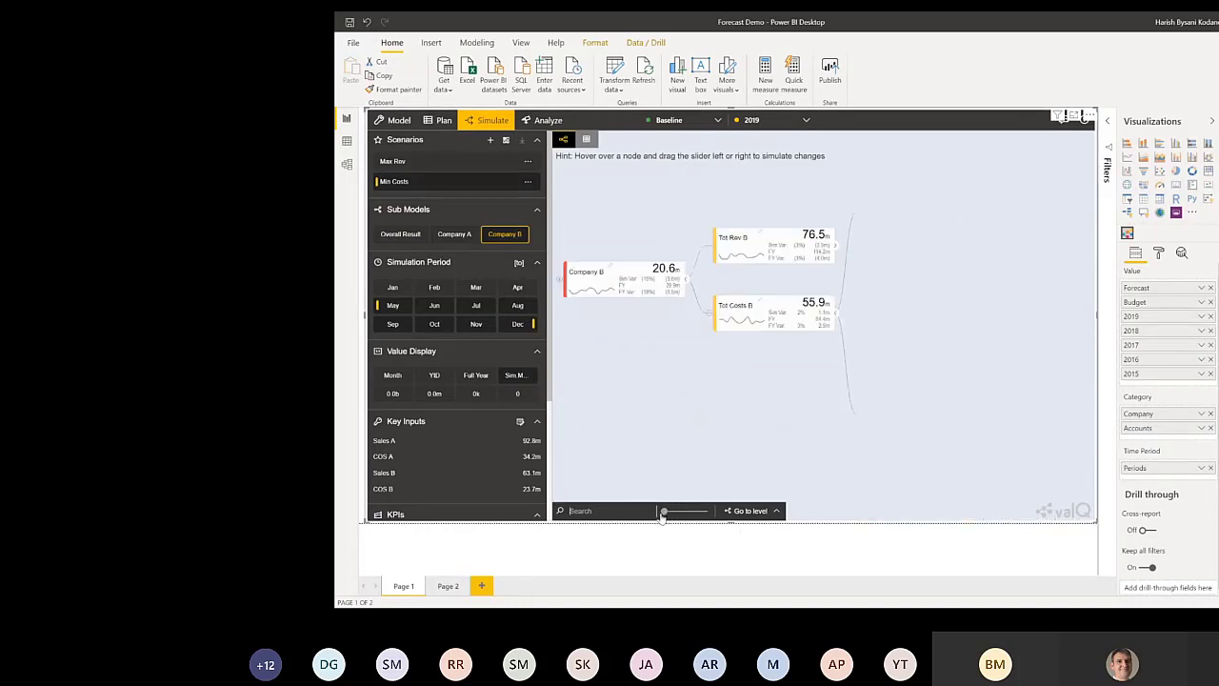
Step: Expand the value driver tree to level 4, then collapse it to level 1
{"action": "left_click", "coordinate": [741, 511]}
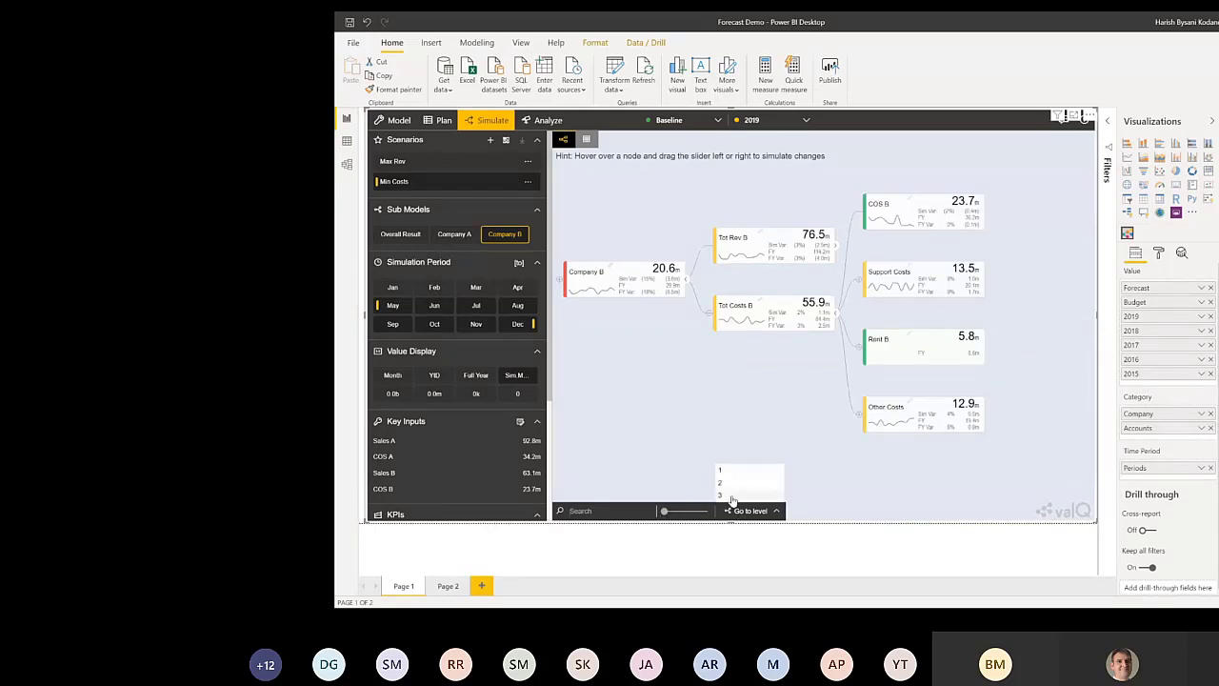
{"action": "left_click", "coordinate": [731, 496]}
{"action": "left_click", "coordinate": [749, 511]}
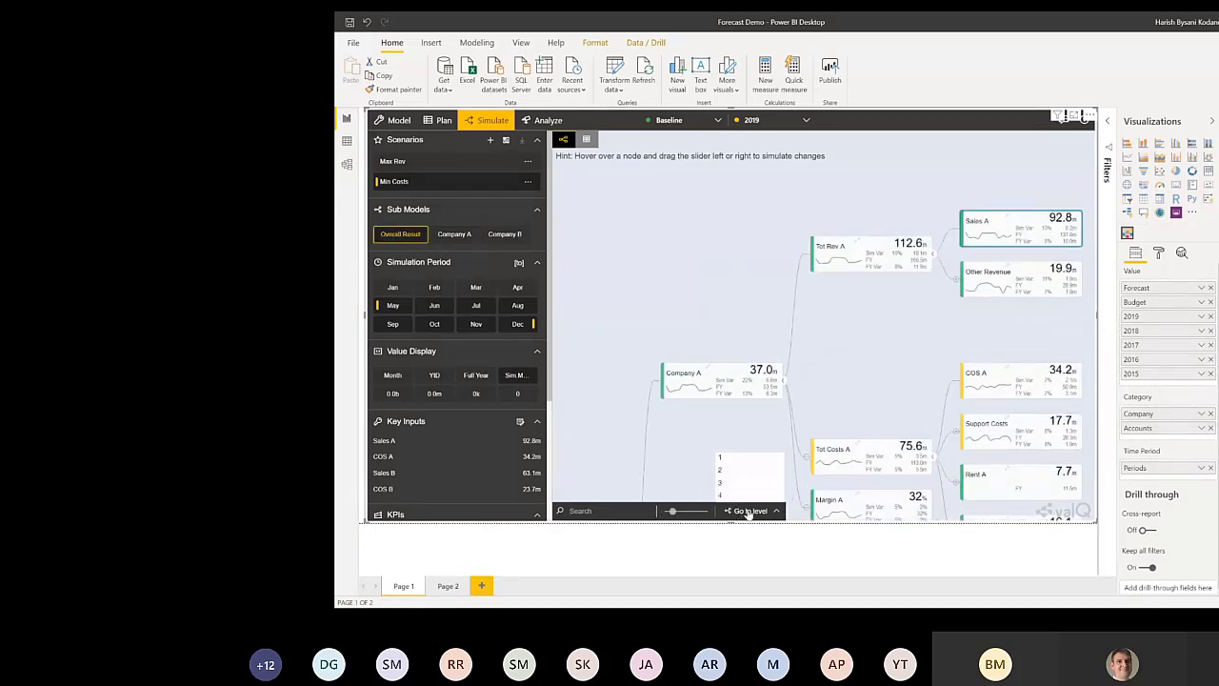
{"action": "left_click", "coordinate": [729, 458]}
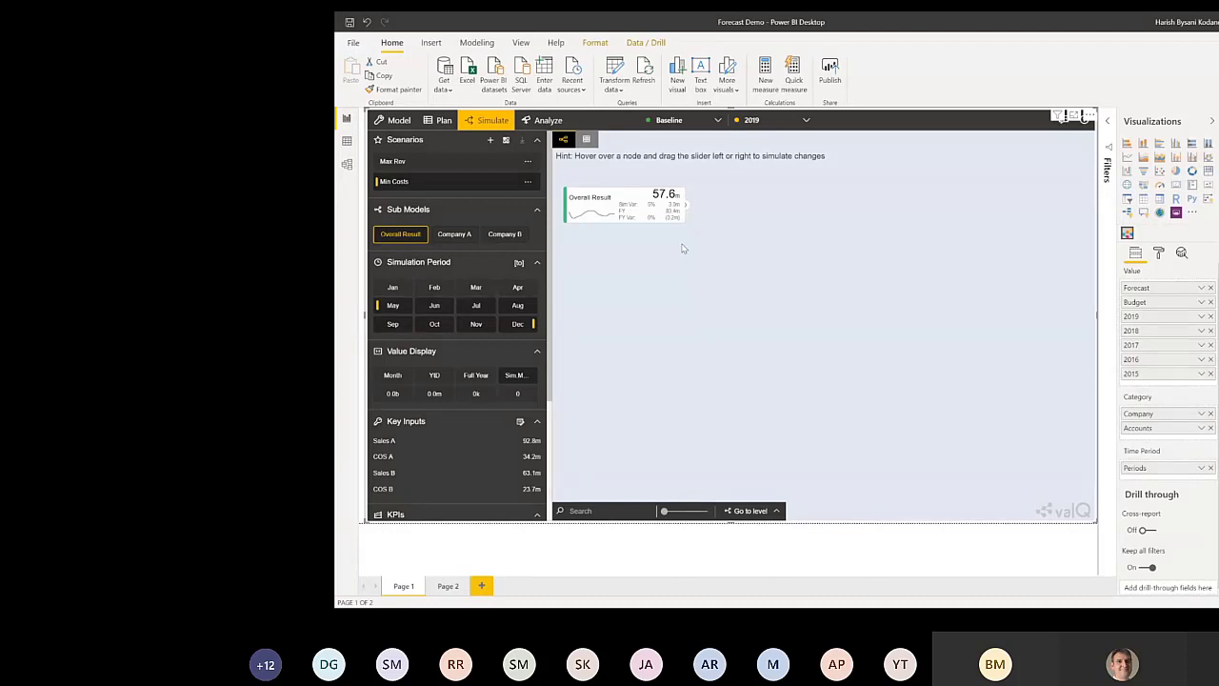
Step: Review the key inputs, KPIs and constraints, and make Max Rev the active scenario
{"action": "scroll", "coordinate": [481, 398], "scroll_direction": "down", "scroll_amount": 1}
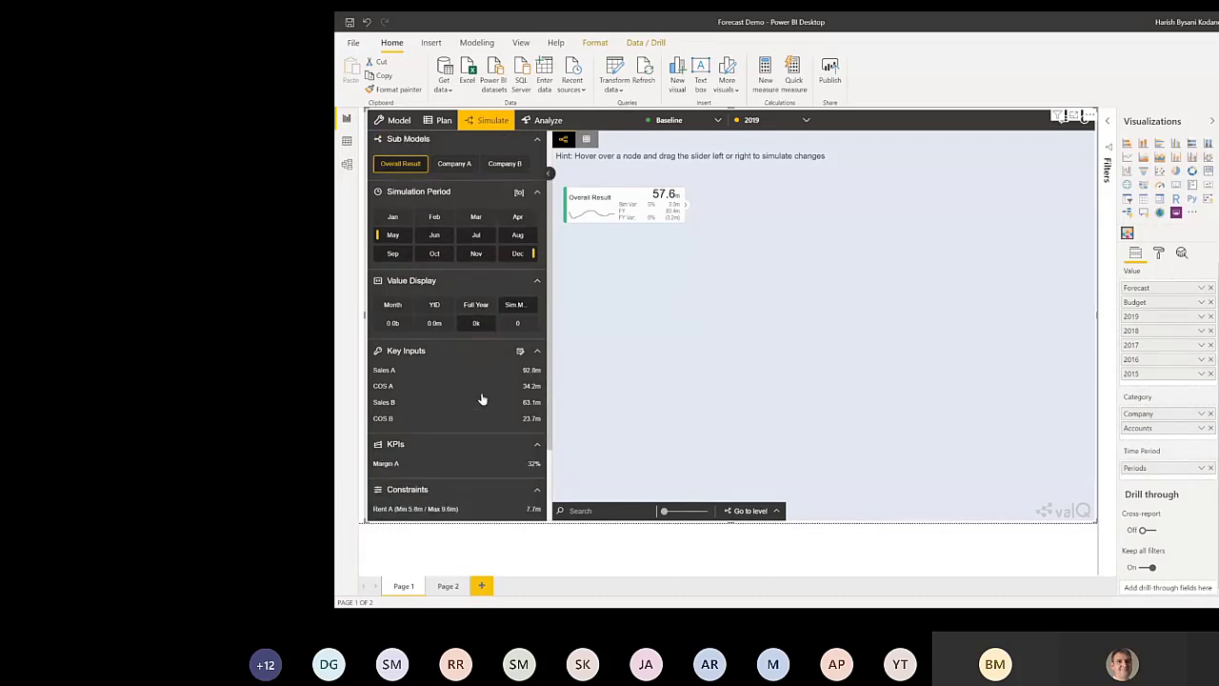
{"action": "scroll", "coordinate": [481, 398], "scroll_direction": "down", "scroll_amount": 1}
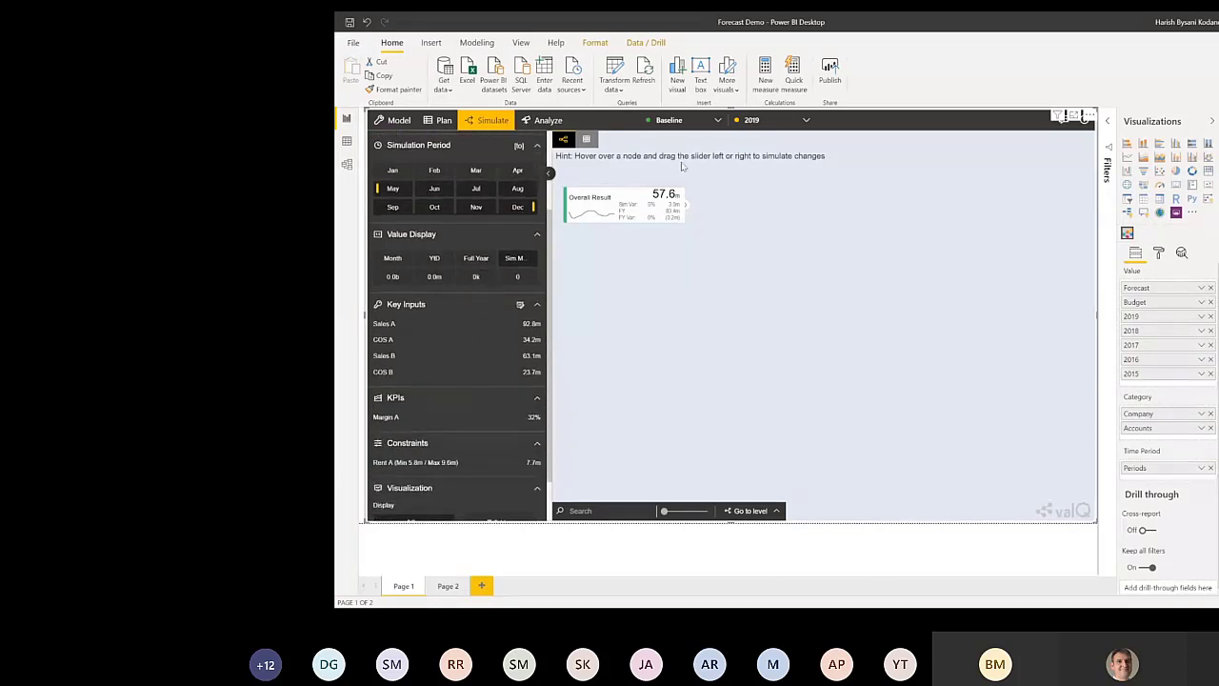
{"action": "scroll", "coordinate": [533, 207], "scroll_direction": "up", "scroll_amount": 2}
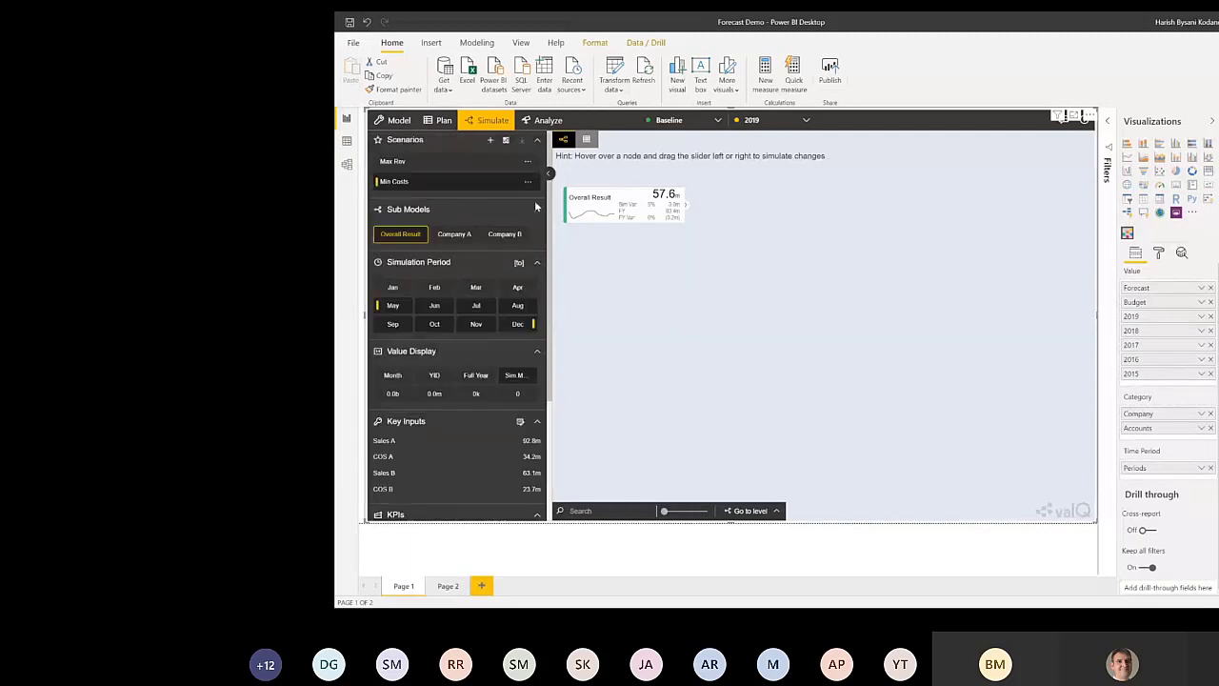
{"action": "left_click", "coordinate": [431, 163]}
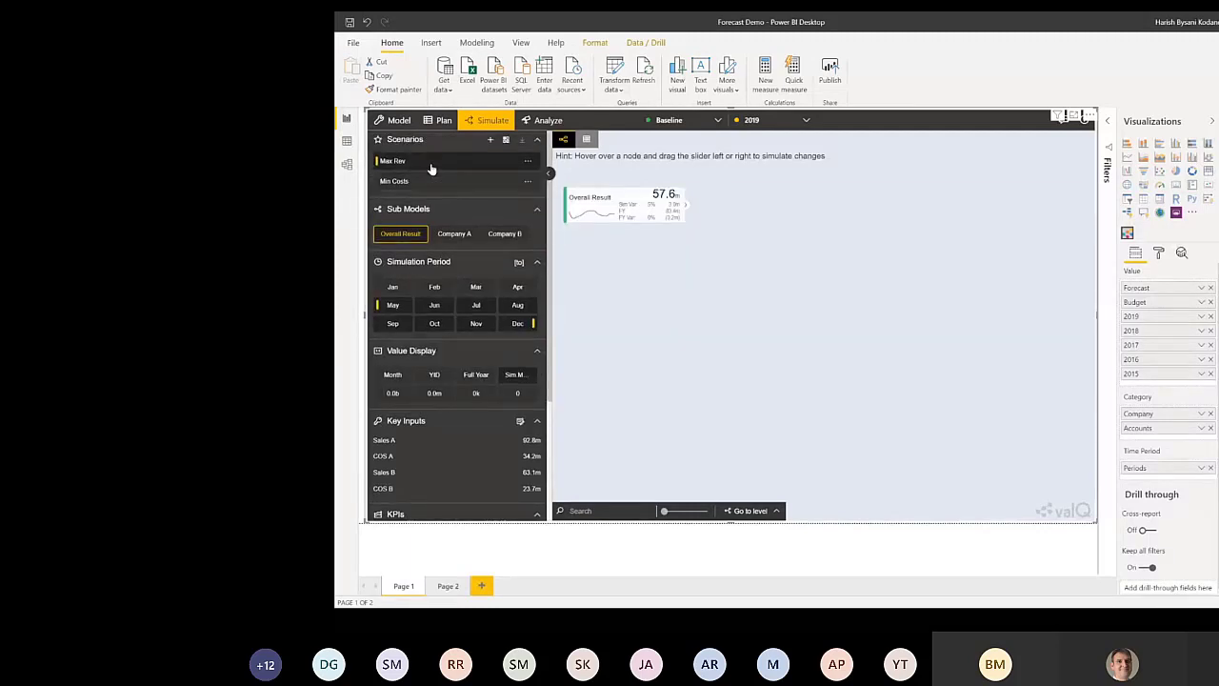
Step: Expand Overall Result and Company A, then switch to Company B and expand it down to the nodes under Tot Rev B
{"action": "left_click", "coordinate": [687, 209]}
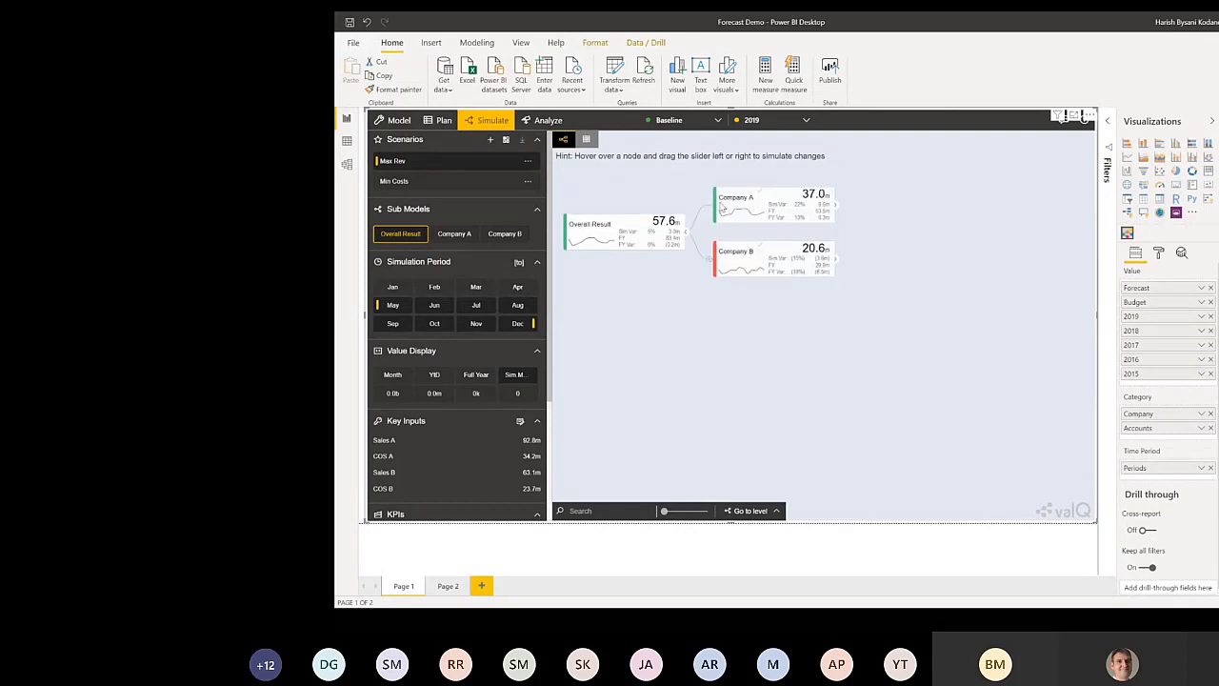
{"action": "left_click", "coordinate": [837, 208]}
{"action": "left_click", "coordinate": [986, 217]}
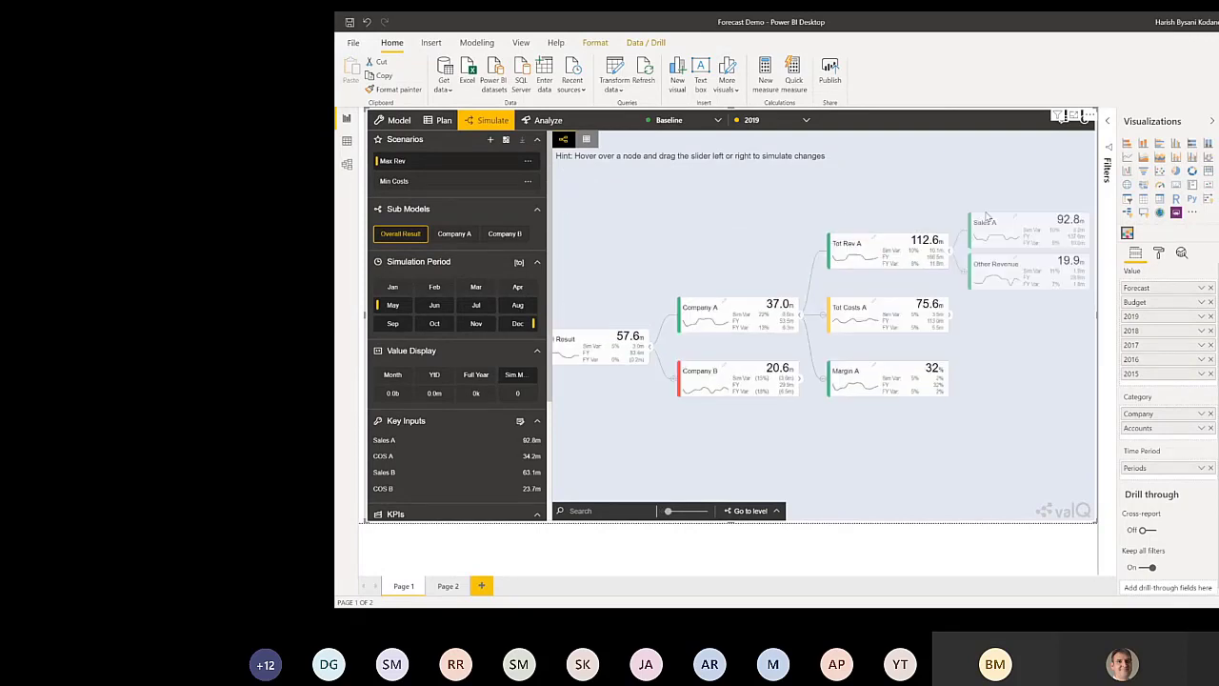
{"action": "left_click", "coordinate": [784, 329]}
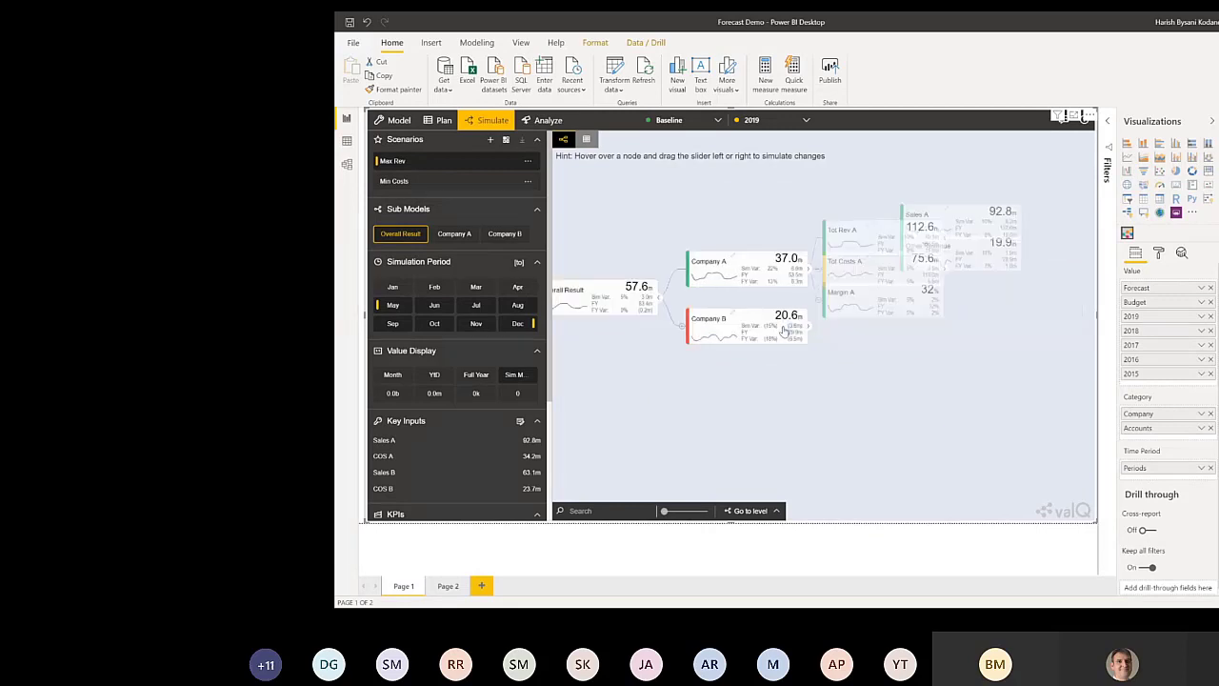
{"action": "left_click", "coordinate": [835, 260]}
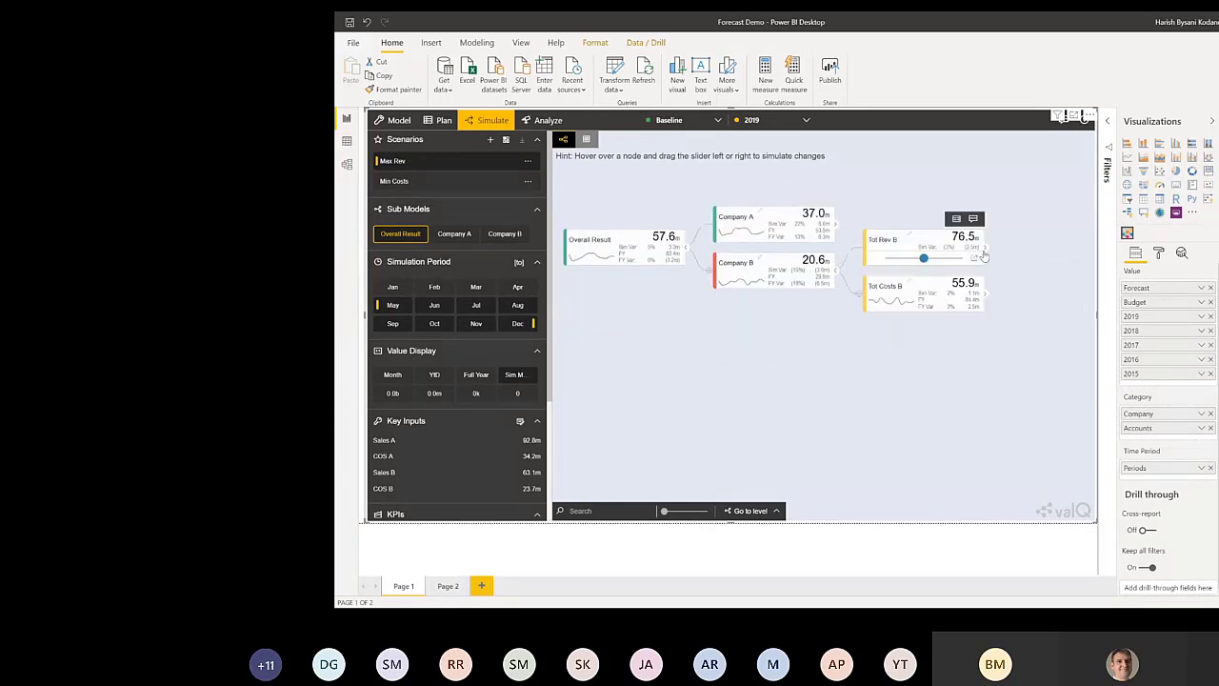
{"action": "left_click", "coordinate": [985, 258]}
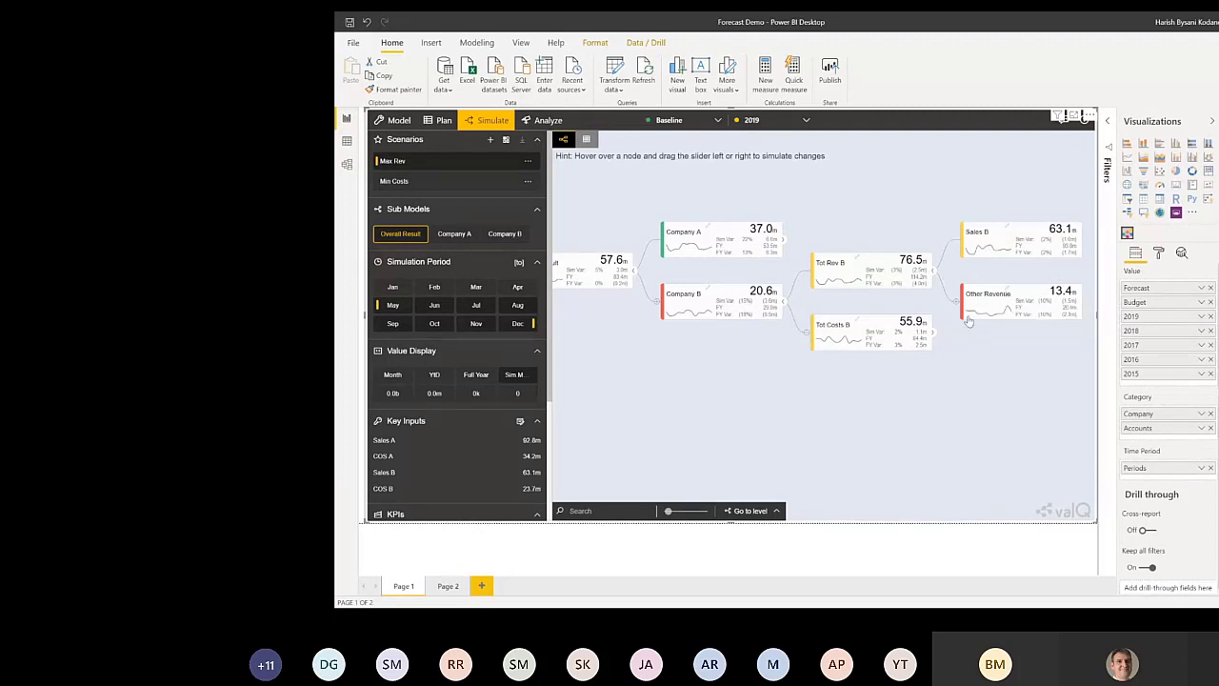
Step: Simulate a 12% increase in Company B's Other Revenue and a 6% increase in Sales B
{"action": "mouse_move", "coordinate": [970, 294]}
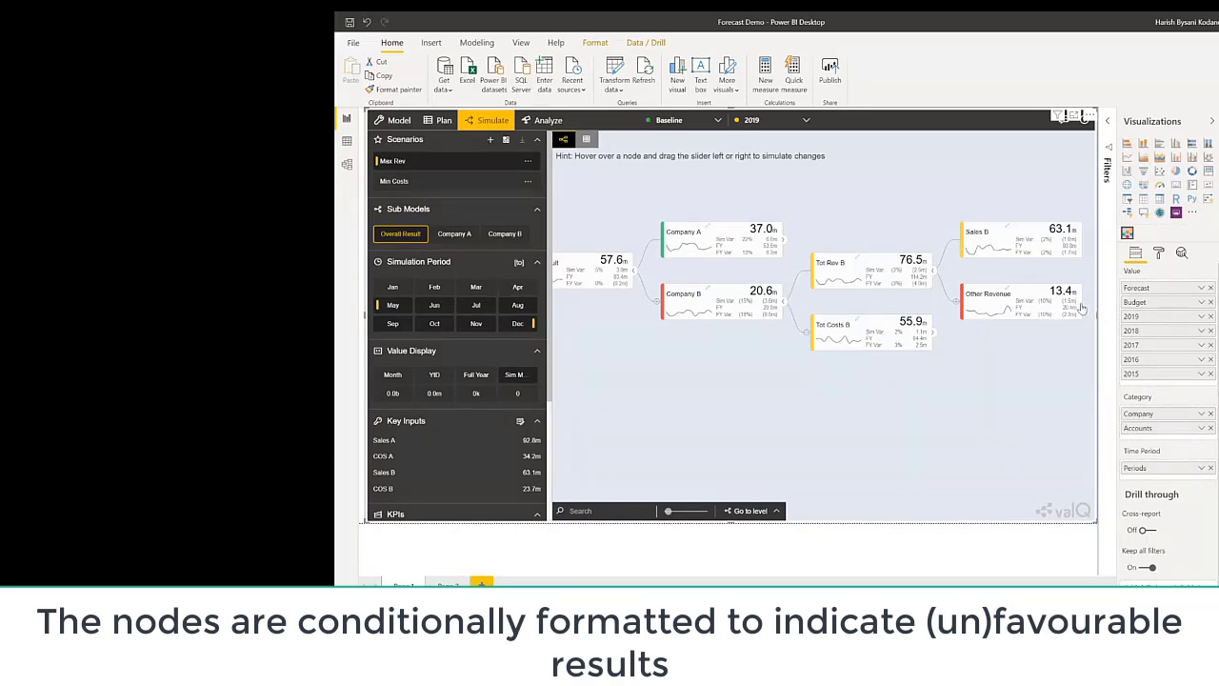
{"action": "mouse_move", "coordinate": [1021, 314]}
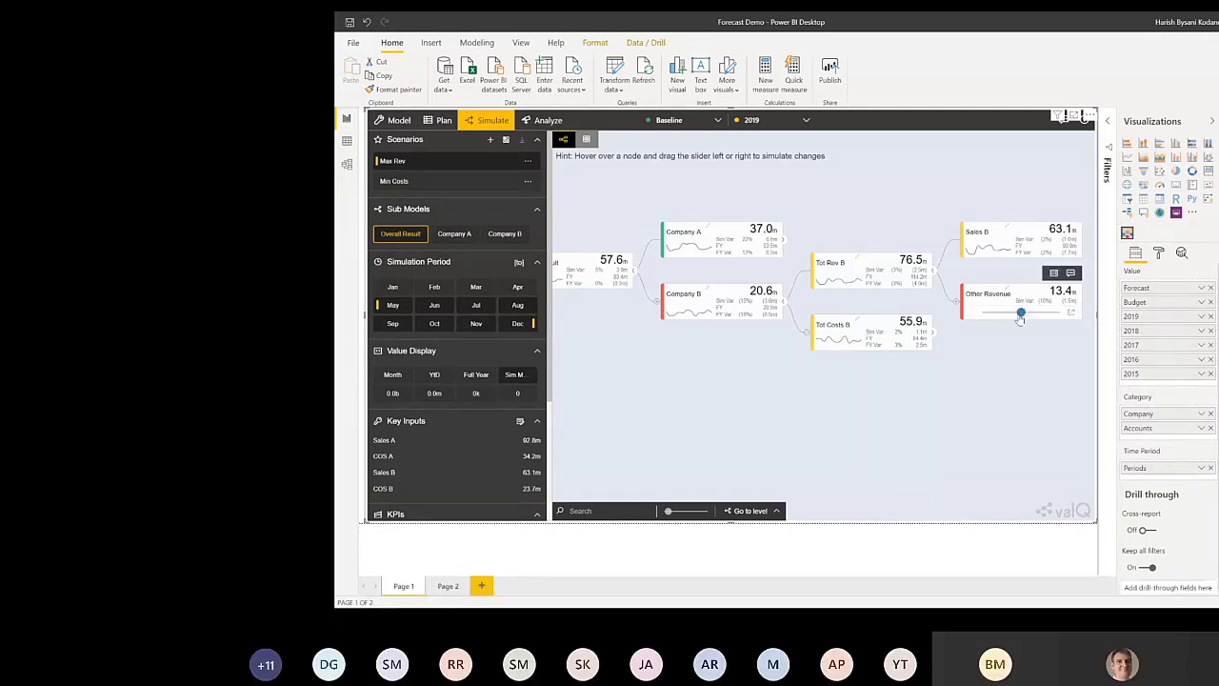
{"action": "left_click_drag", "start_coordinate": [1022, 314], "coordinate": [1026, 315]}
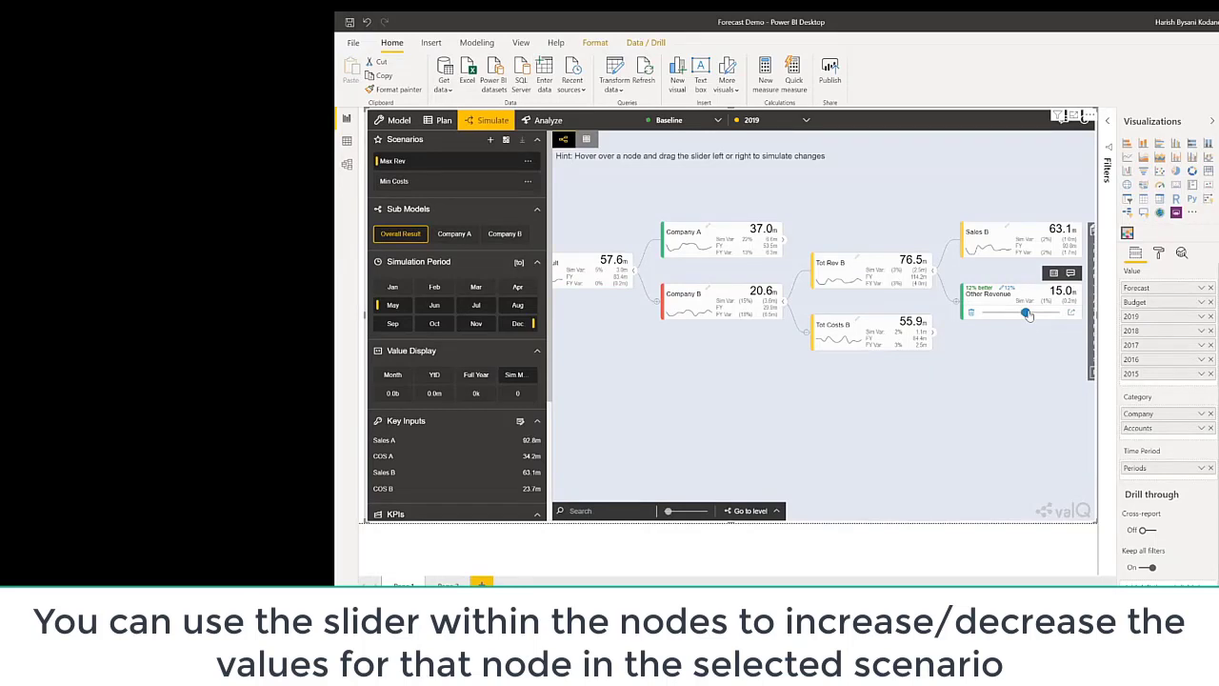
{"action": "left_click_drag", "start_coordinate": [1028, 315], "coordinate": [1028, 316]}
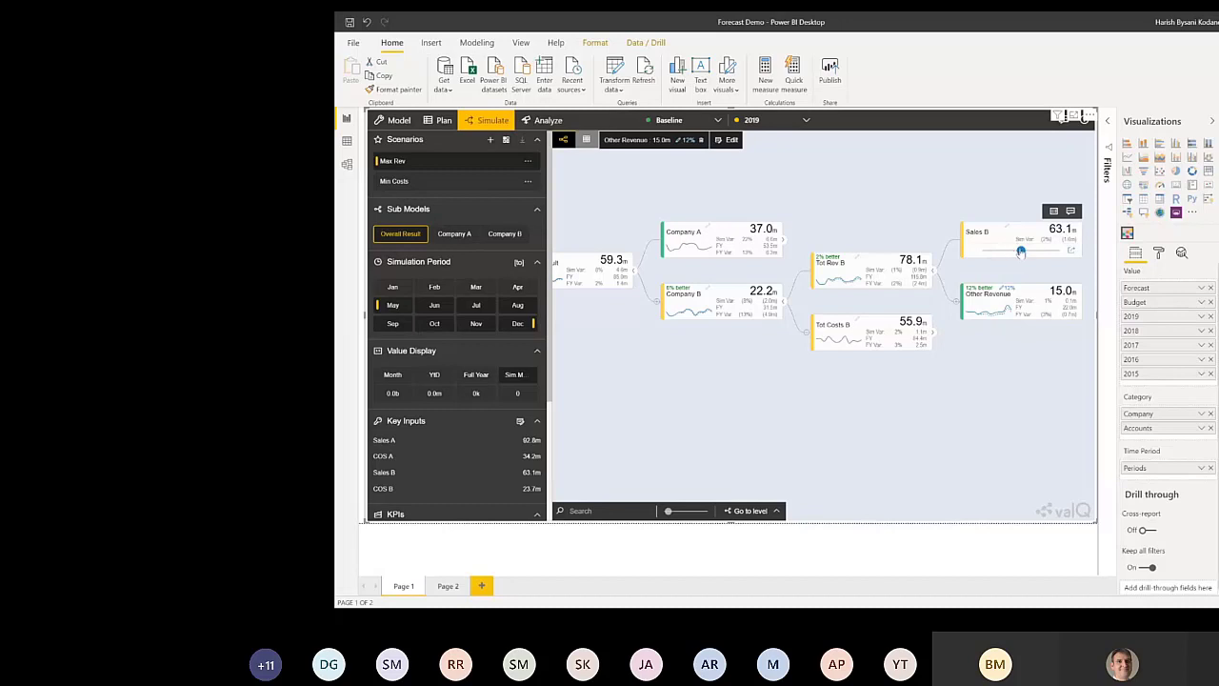
{"action": "left_click_drag", "start_coordinate": [1020, 251], "coordinate": [1024, 252]}
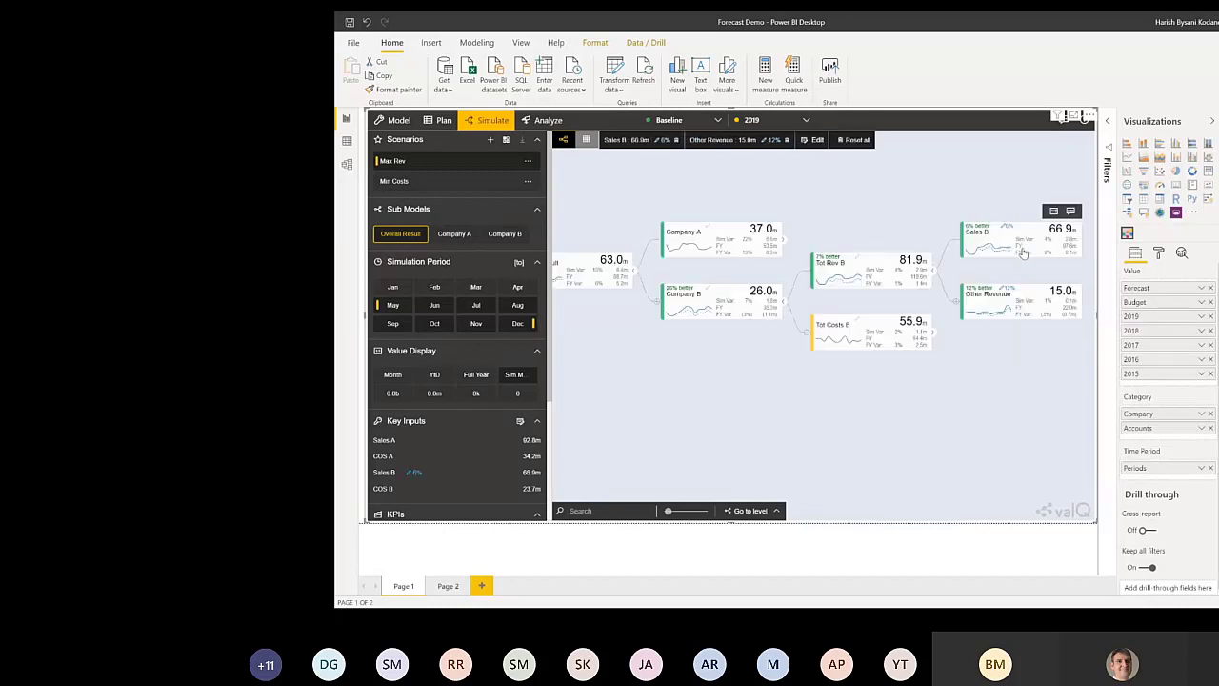
Step: Collapse Company B, expand Company A to its revenue nodes, and simulate a 6% increase in Sales A
{"action": "mouse_move", "coordinate": [710, 305]}
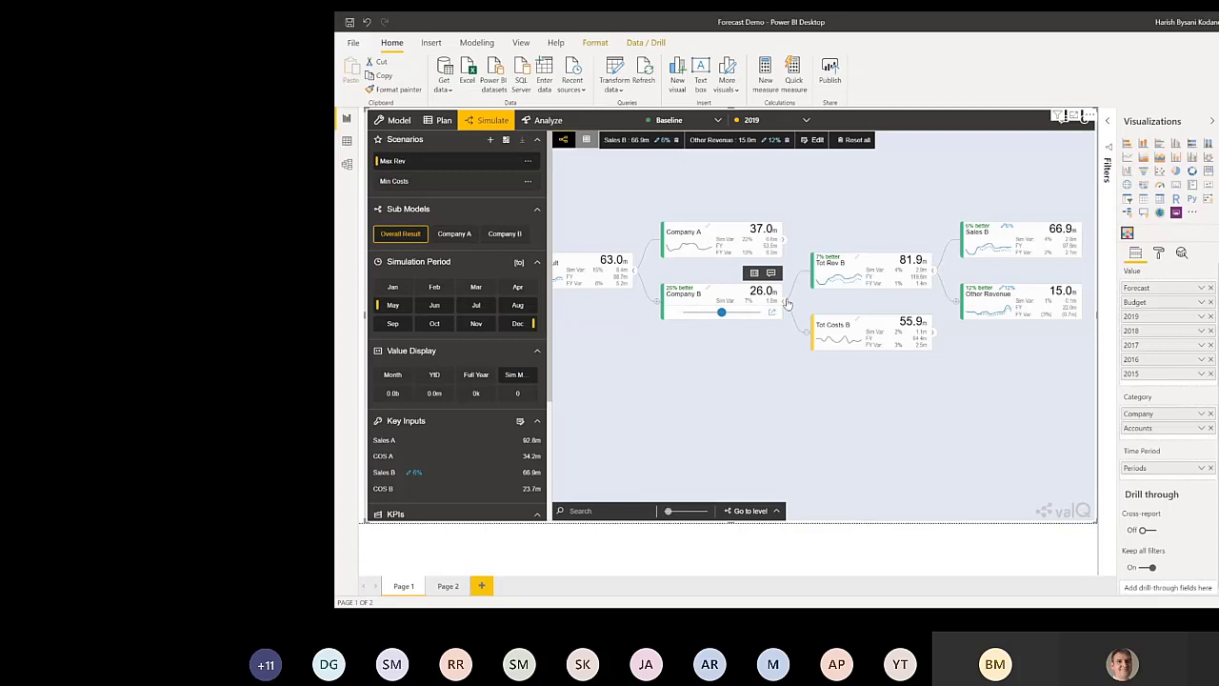
{"action": "left_click", "coordinate": [784, 303]}
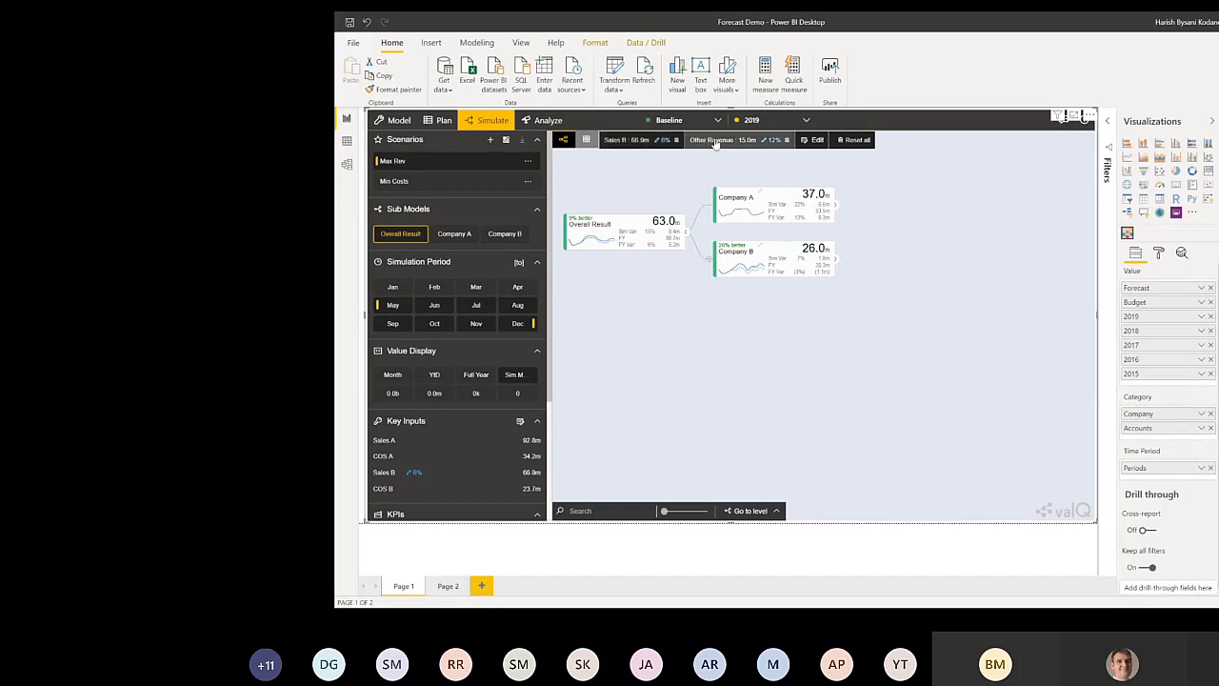
{"action": "left_click", "coordinate": [836, 206]}
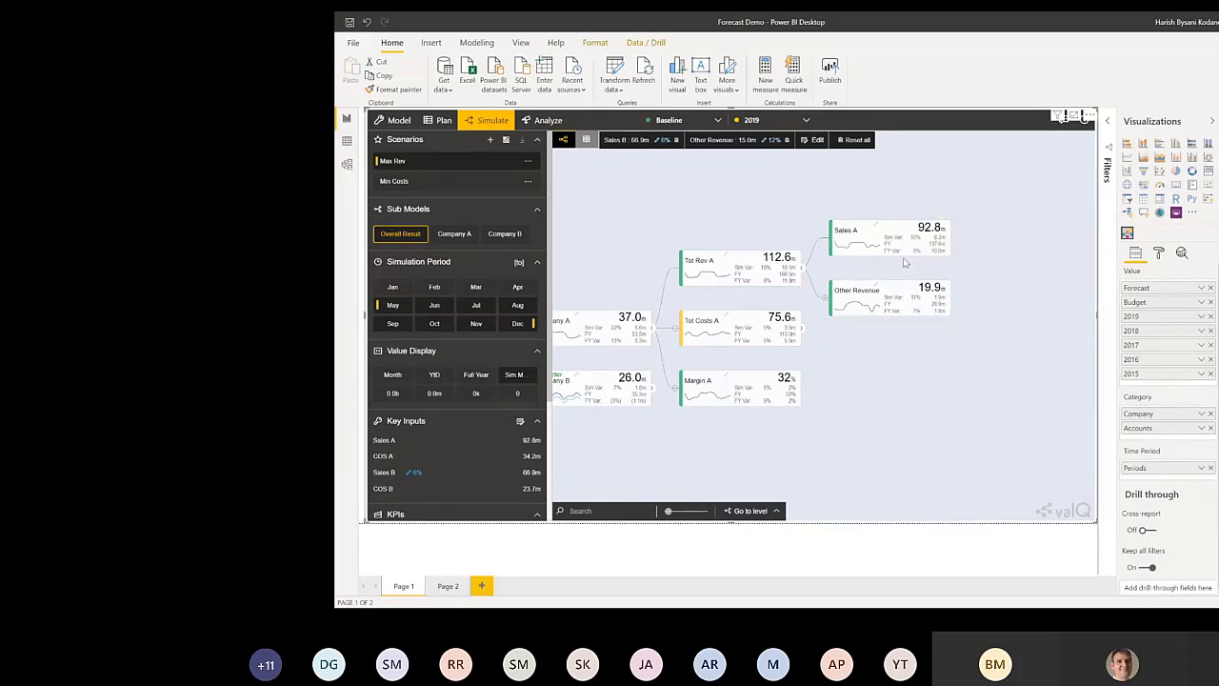
{"action": "mouse_move", "coordinate": [891, 257]}
{"action": "left_click_drag", "start_coordinate": [891, 257], "coordinate": [894, 255]}
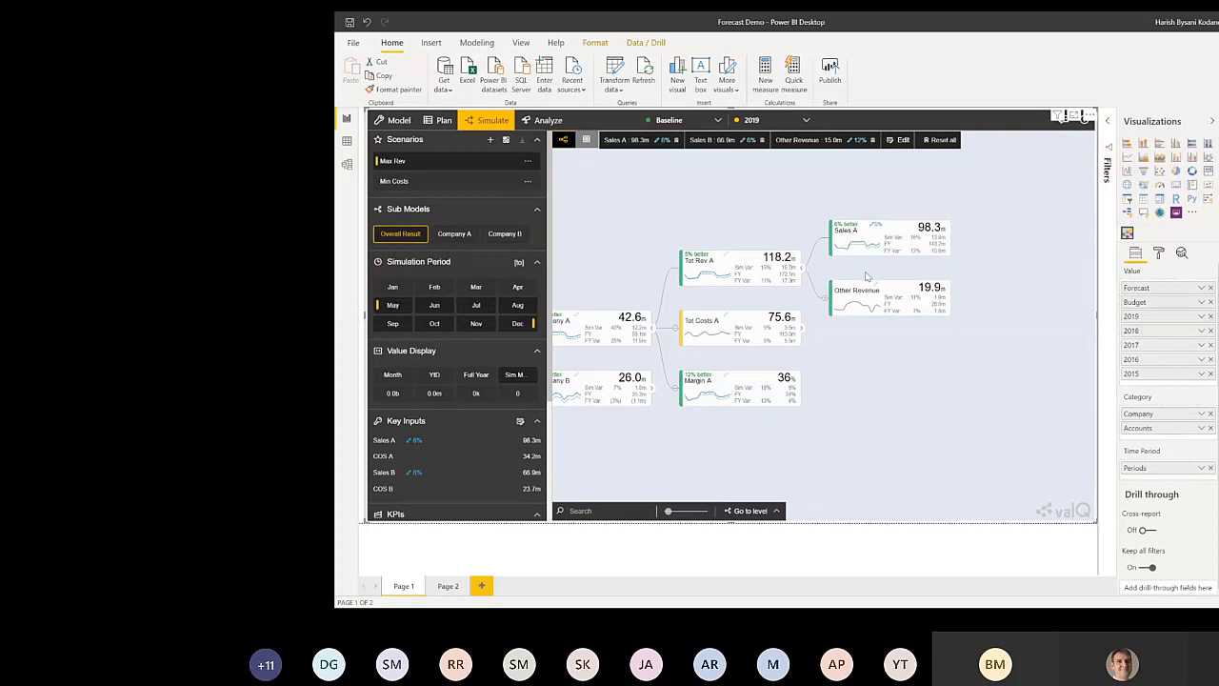
Step: Open the monthly detail of the Sales A node and compare its baseline and simulated values
{"action": "mouse_move", "coordinate": [937, 246]}
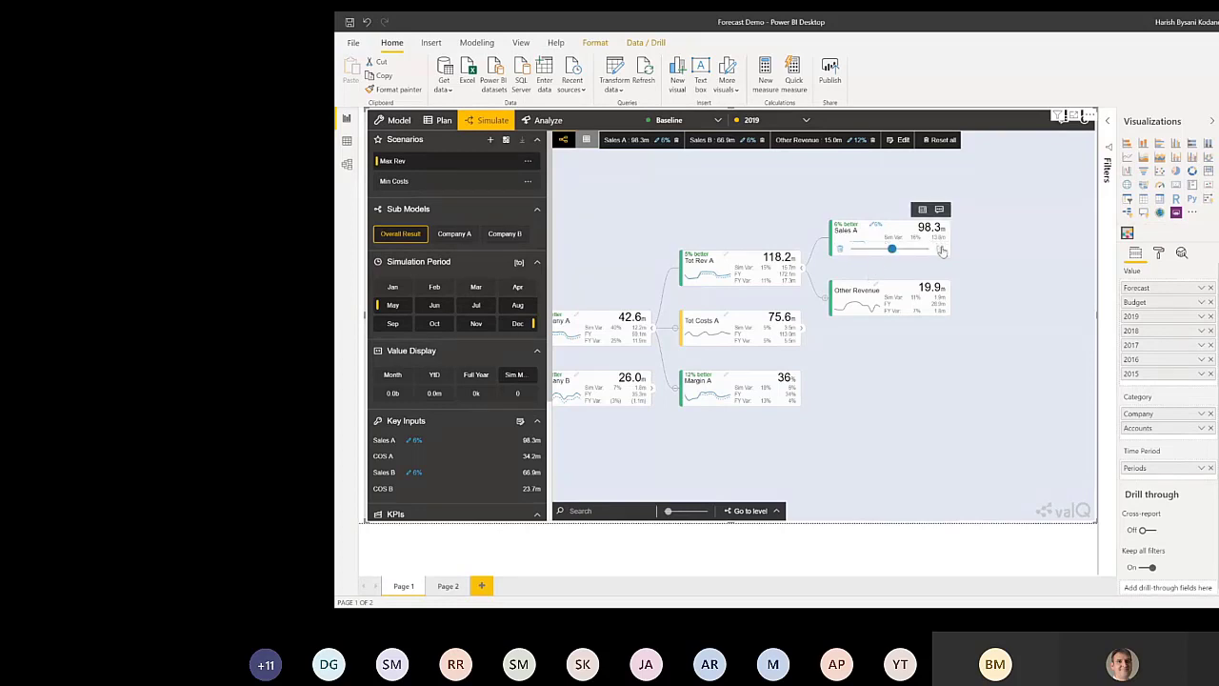
{"action": "left_click", "coordinate": [941, 250]}
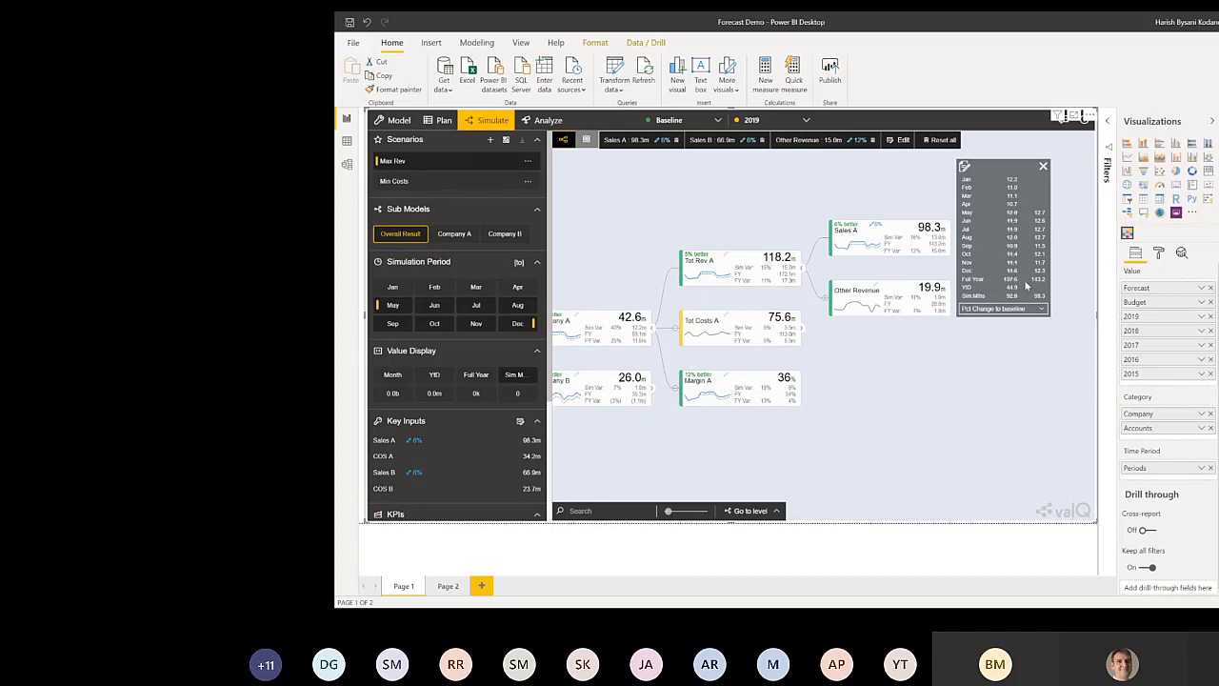
Step: Change Sales A's simulated variation to 8% in the simulation period inputs and close them
{"action": "left_click", "coordinate": [965, 167]}
{"action": "left_click", "coordinate": [595, 197]}
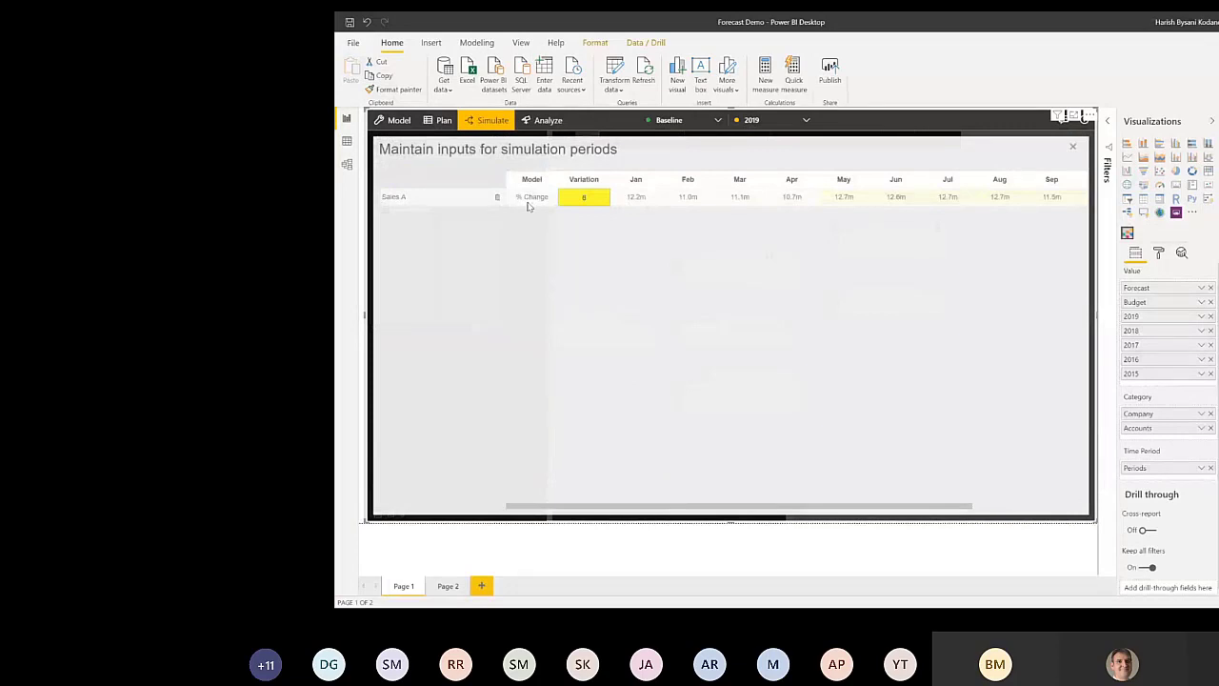
{"action": "left_click", "coordinate": [1074, 147]}
{"action": "mouse_move", "coordinate": [848, 235]}
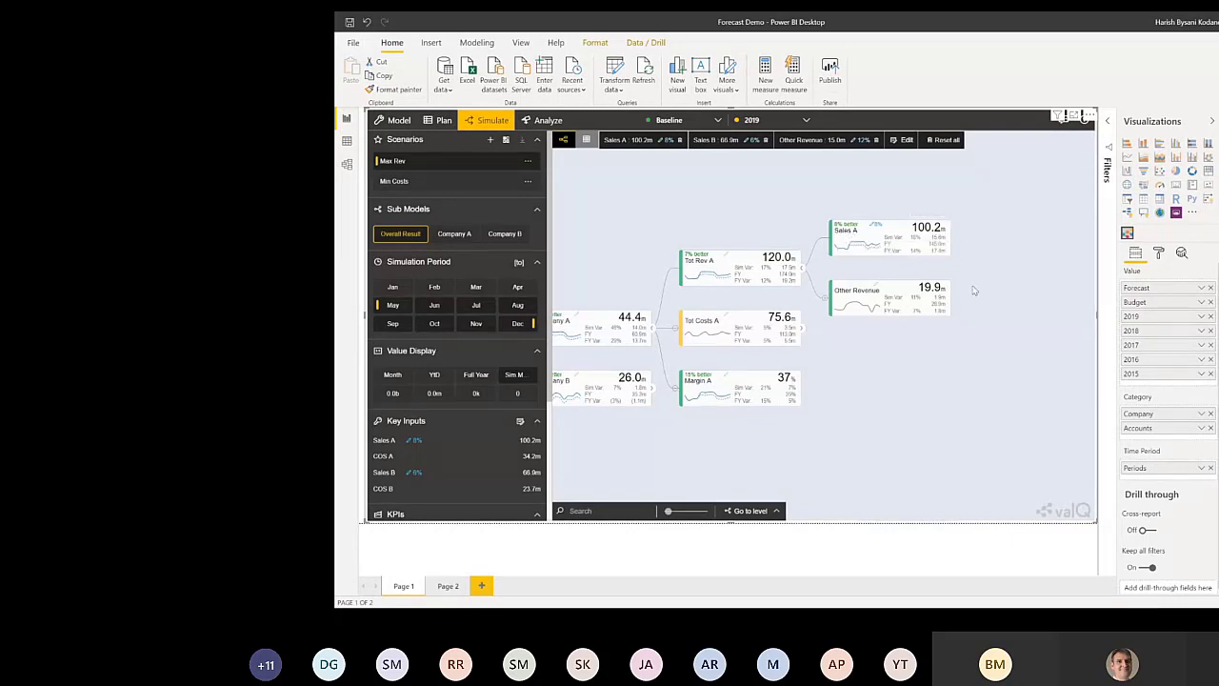
Step: Collapse Tot Rev A, Company A and Overall Result so the tree is reduced to its root node
{"action": "left_click", "coordinate": [804, 276]}
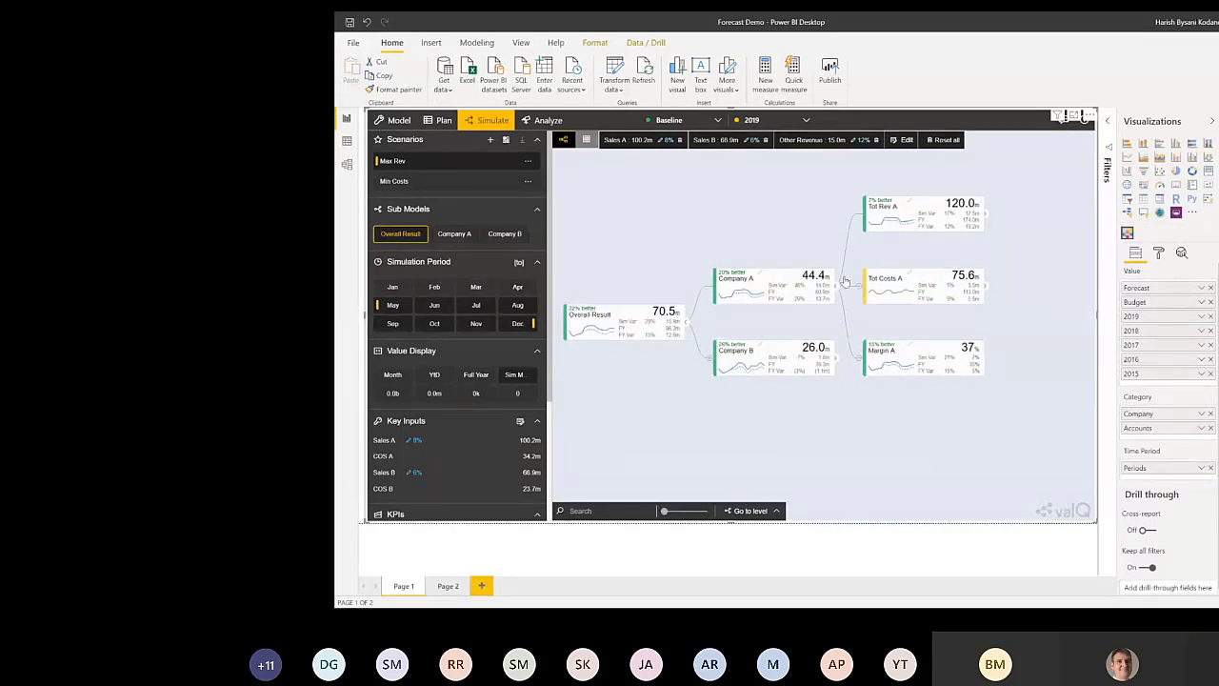
{"action": "left_click", "coordinate": [774, 290]}
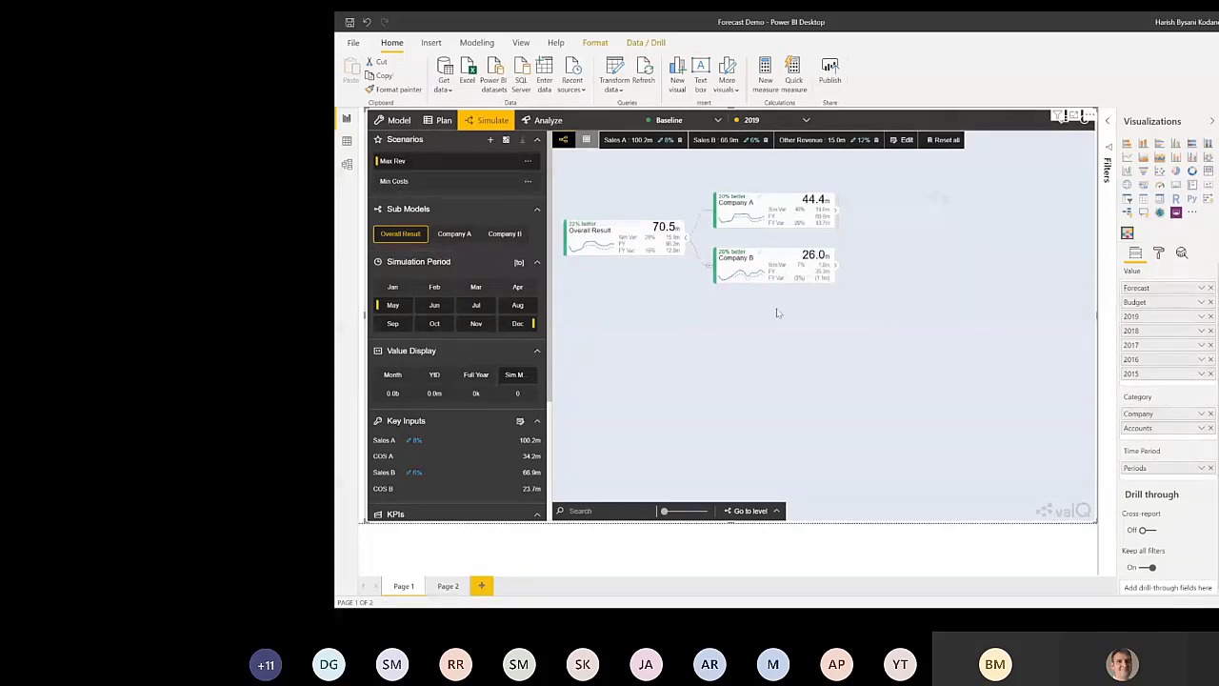
{"action": "left_click", "coordinate": [685, 238]}
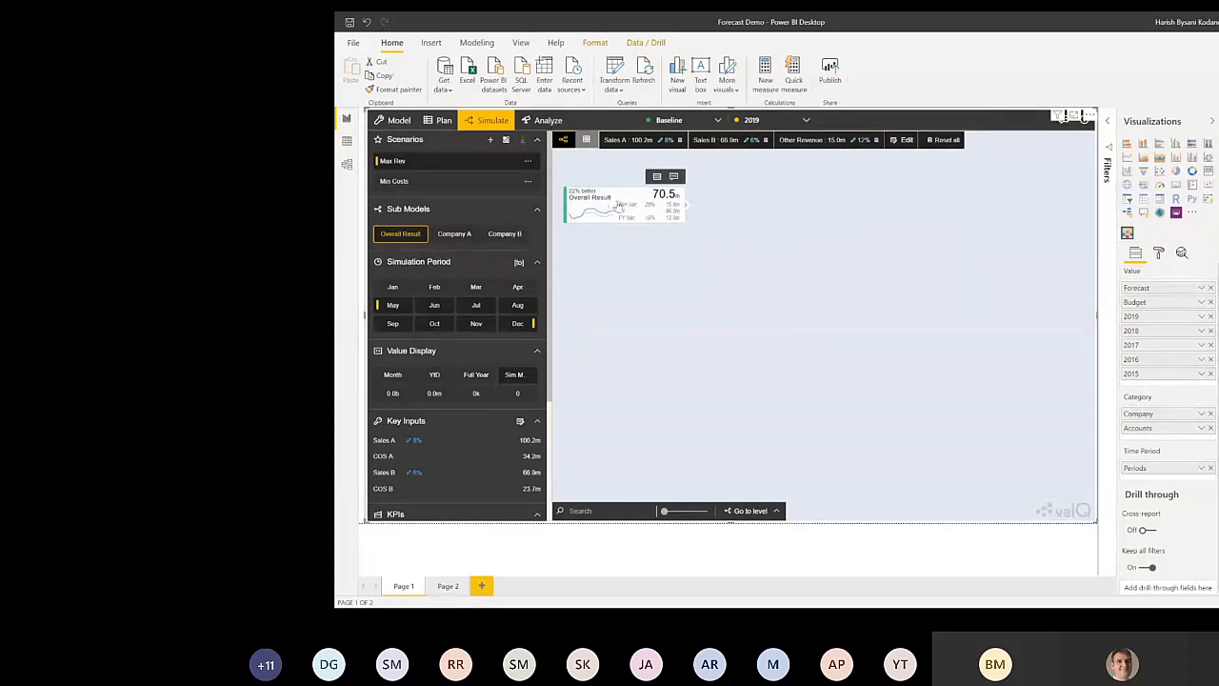
Step: Open the Overall Result node's details and examine its monthly trend and the breakdown of simulated impacts
{"action": "left_click", "coordinate": [625, 208]}
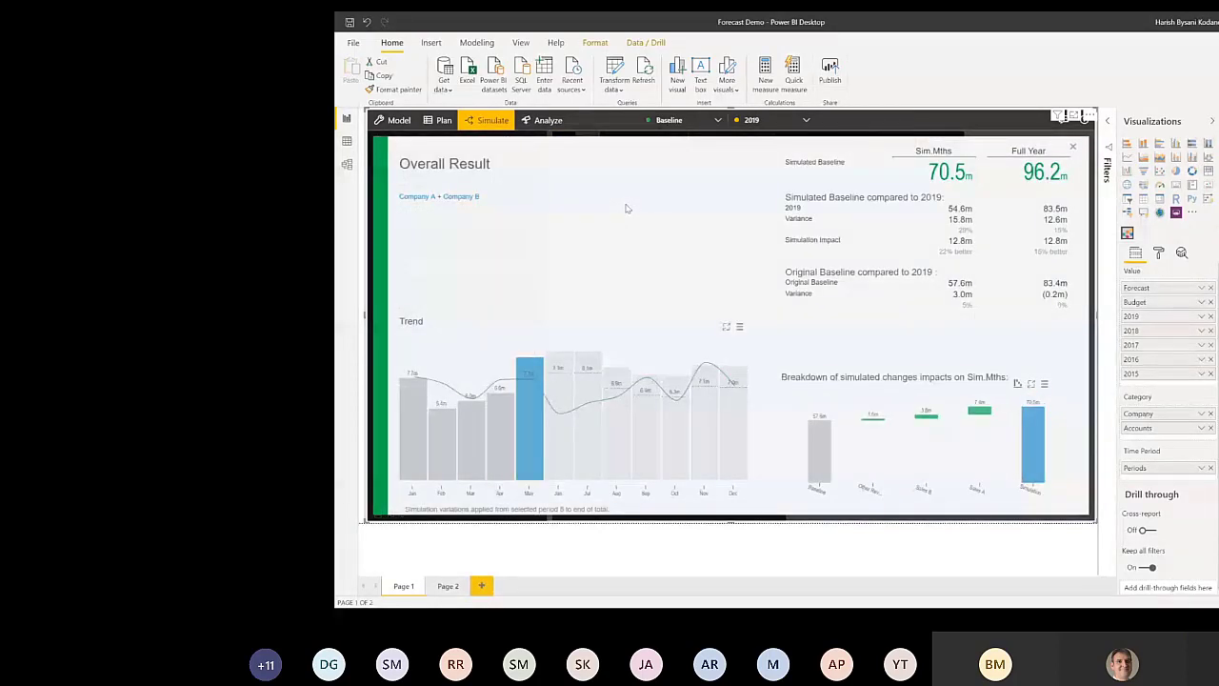
{"action": "mouse_move", "coordinate": [407, 390]}
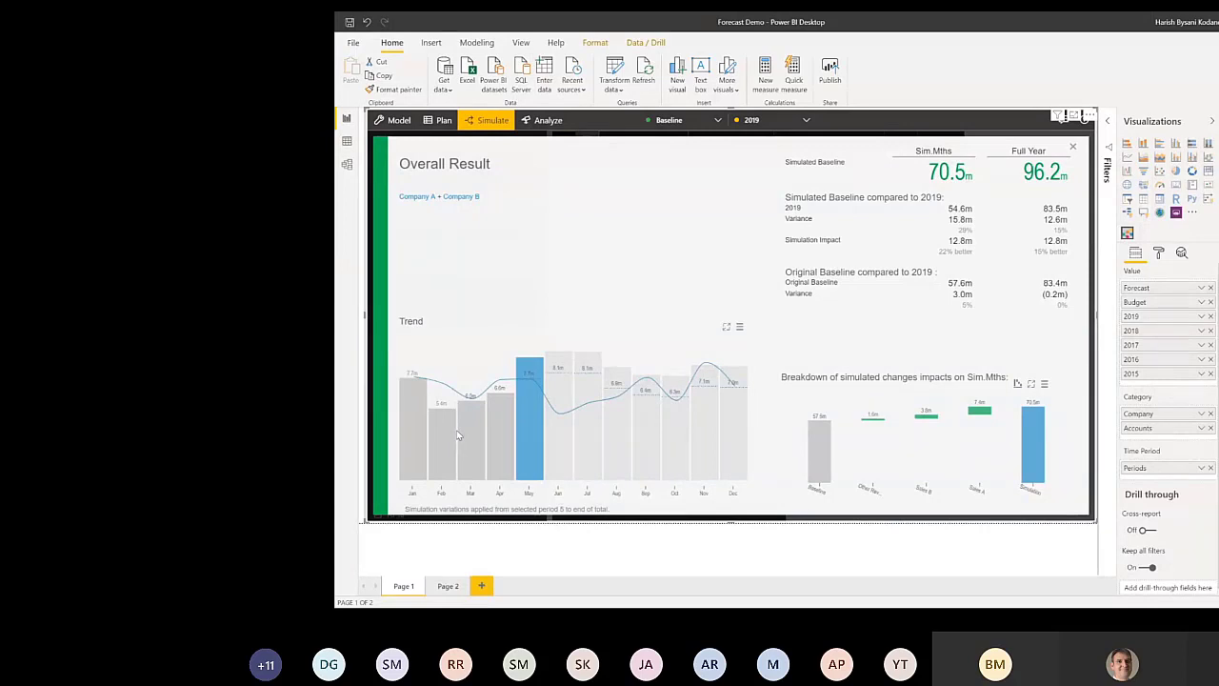
{"action": "mouse_move", "coordinate": [520, 434]}
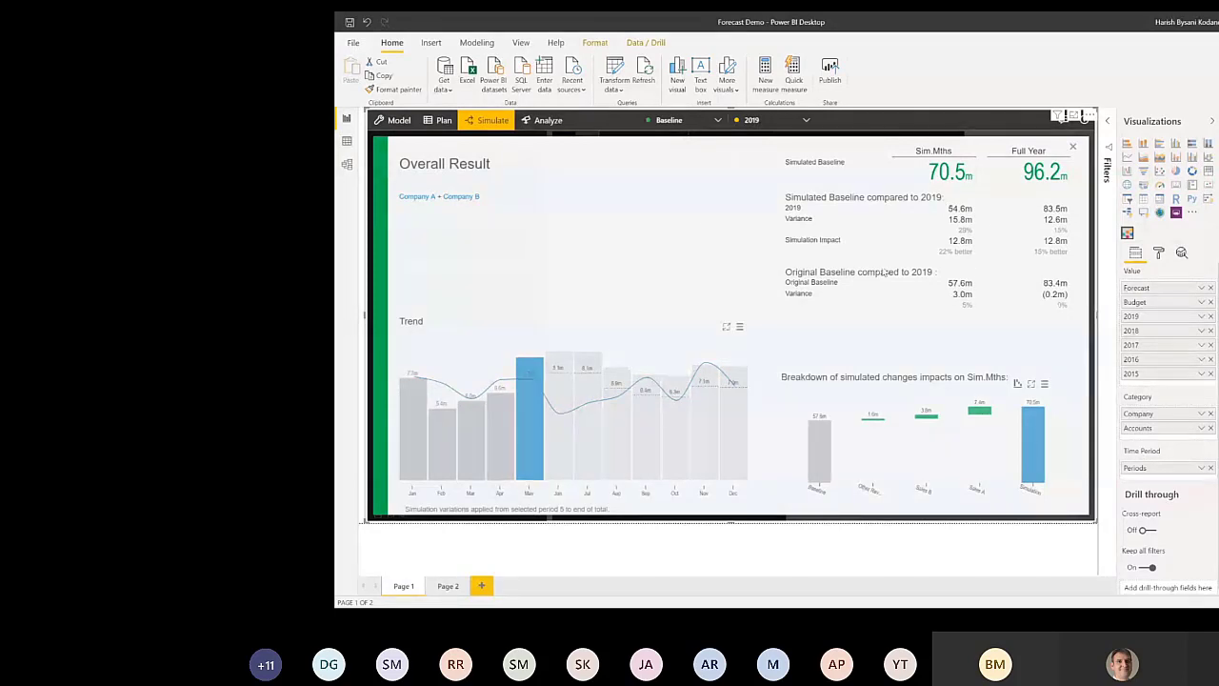
Step: Enlarge the Overall Result trend chart, switch it to Trend of Children to view both companies, and close the details
{"action": "left_click", "coordinate": [726, 329]}
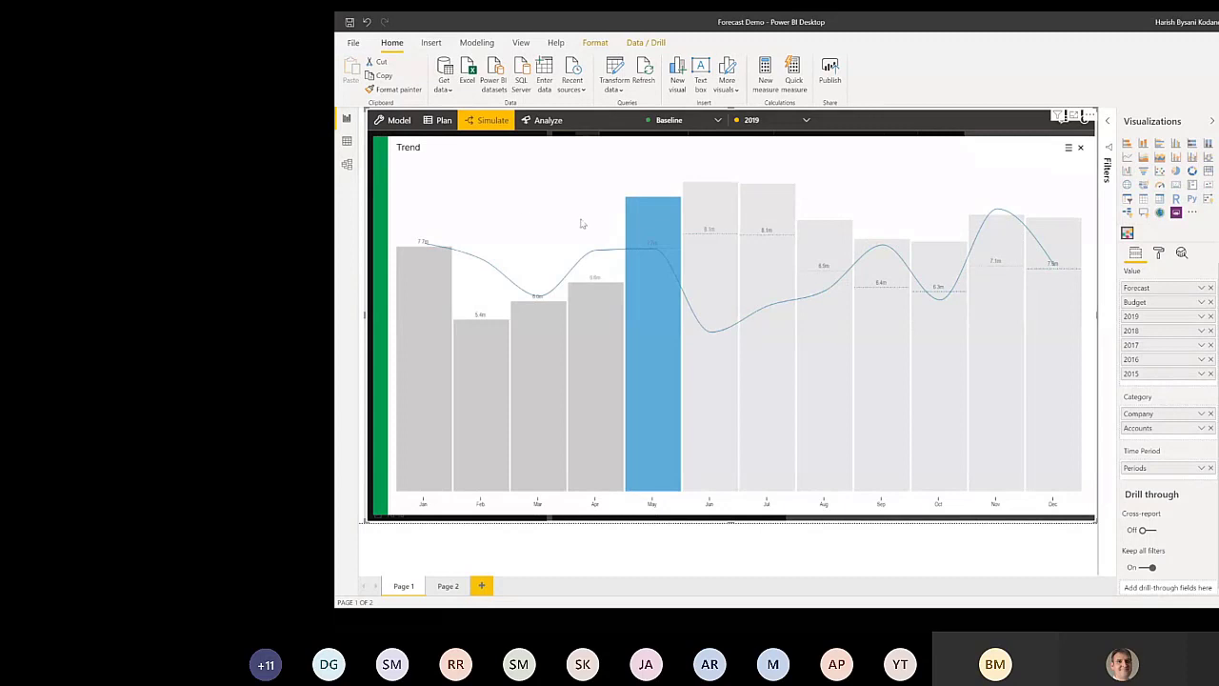
{"action": "left_click", "coordinate": [1065, 149]}
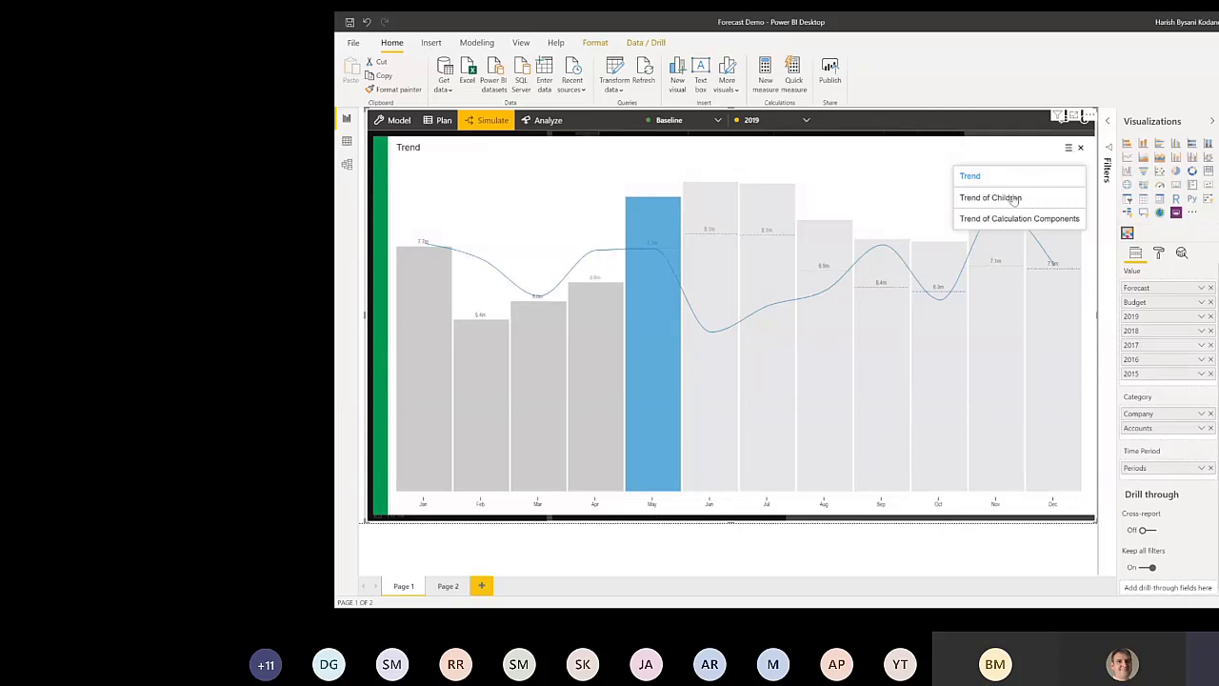
{"action": "left_click", "coordinate": [991, 197]}
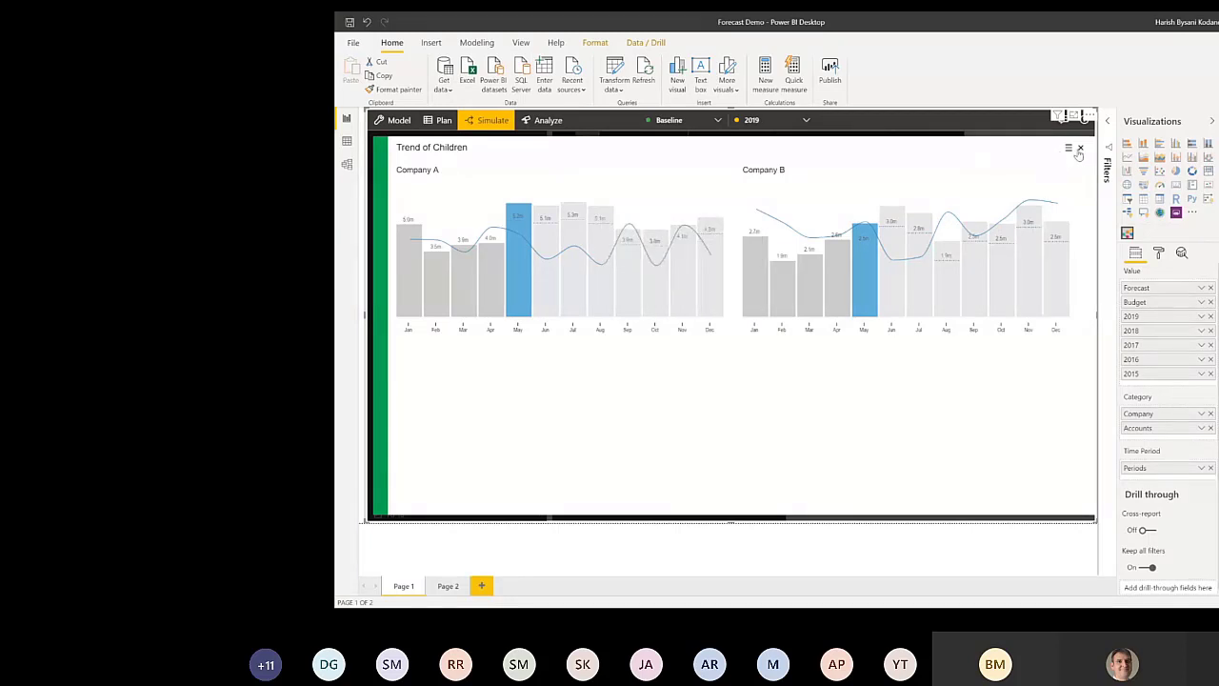
{"action": "left_click", "coordinate": [1081, 150]}
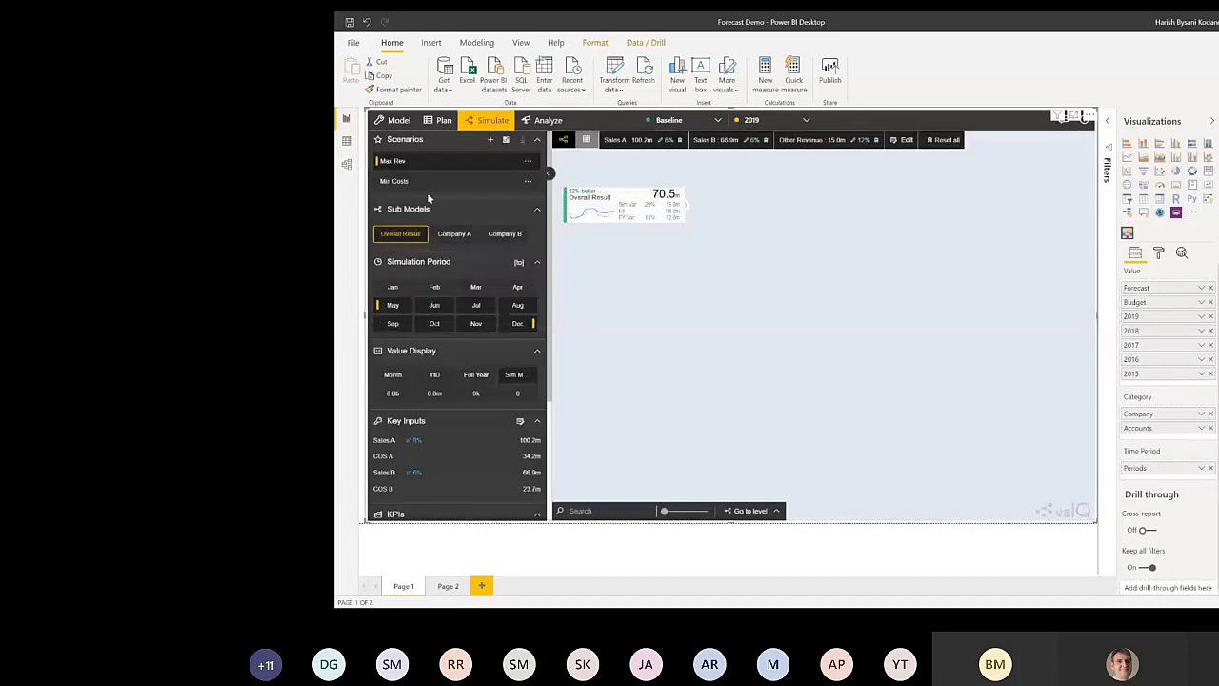
Step: Switch to the Min Costs scenario and expand Overall Result, Company A and Tot Costs A down to the cost nodes
{"action": "left_click", "coordinate": [427, 183]}
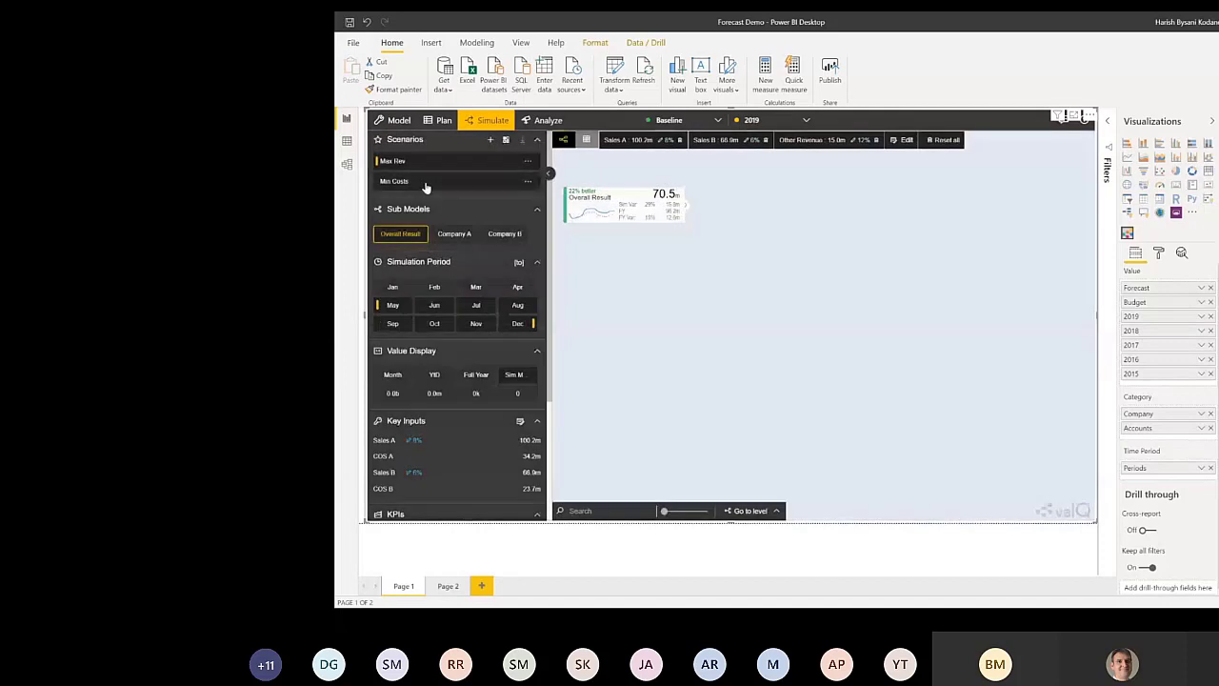
{"action": "left_click", "coordinate": [686, 205]}
{"action": "left_click", "coordinate": [838, 212]}
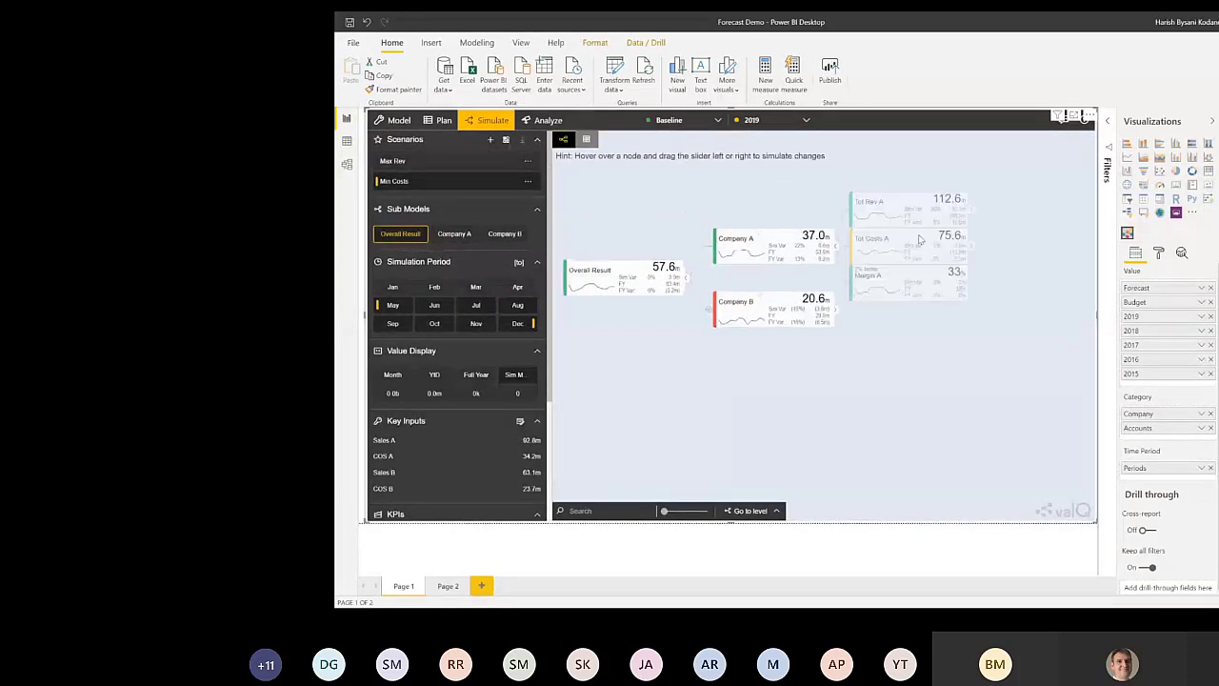
{"action": "left_click", "coordinate": [988, 283]}
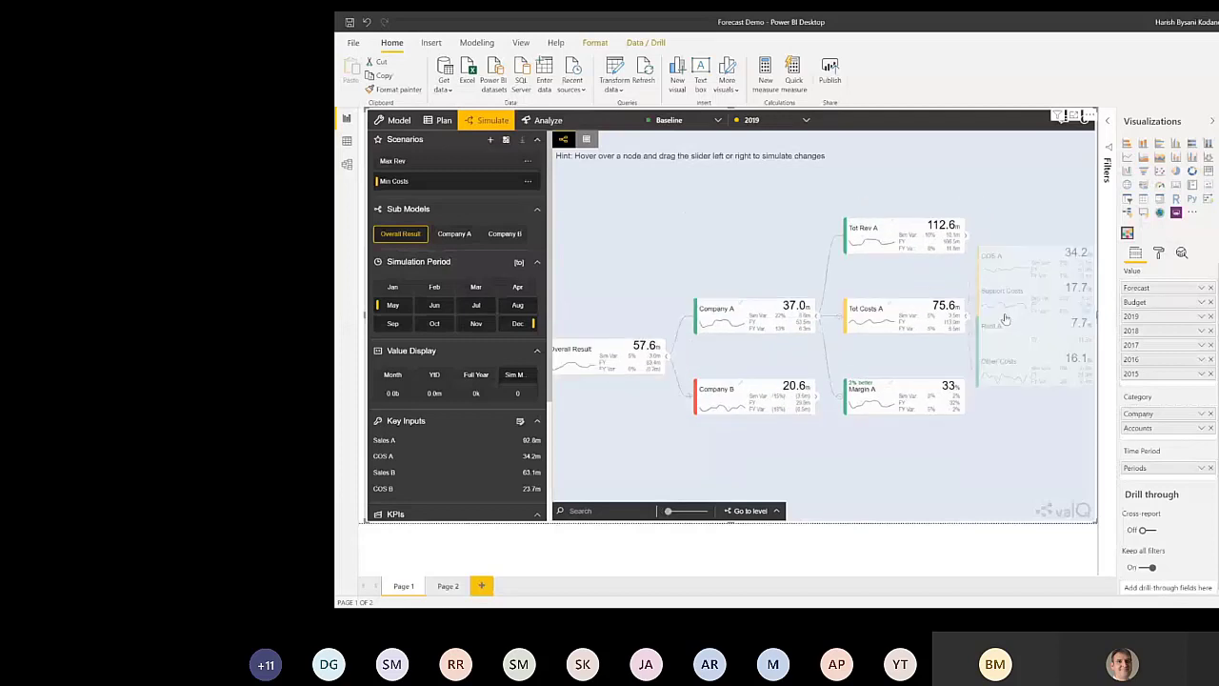
Step: Collapse the Simulation Period, Value Display and Key Inputs sections to bring the Constraints into view
{"action": "left_click", "coordinate": [537, 262]}
{"action": "left_click", "coordinate": [538, 288]}
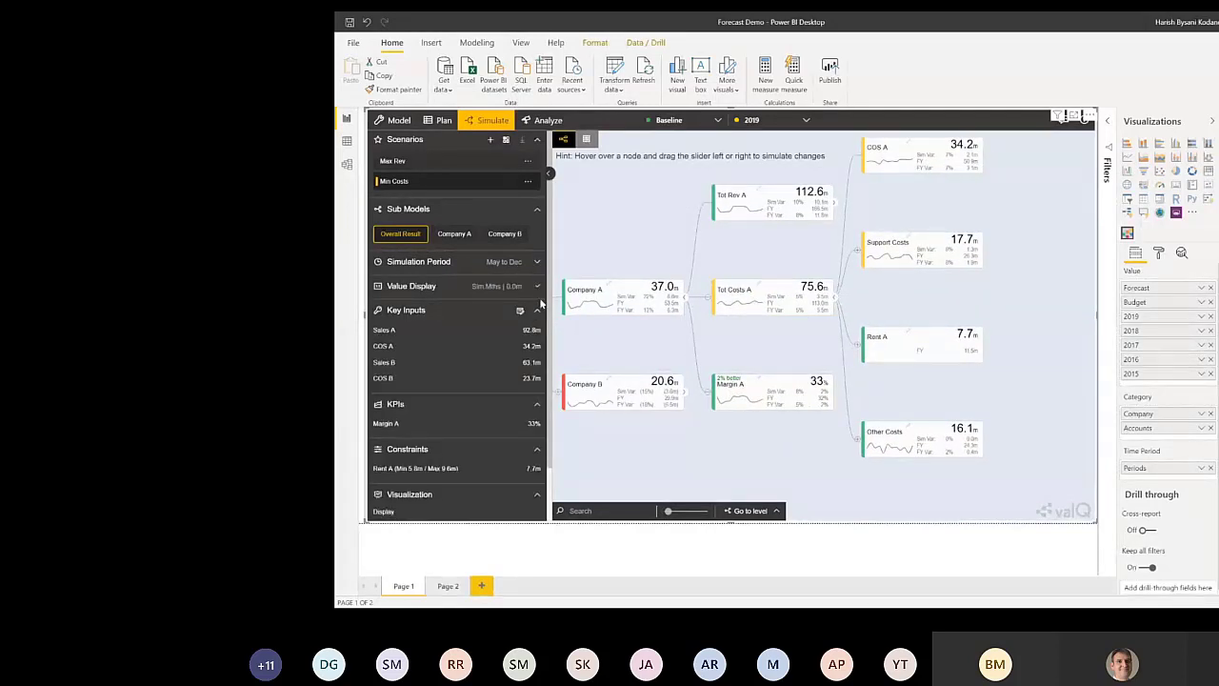
{"action": "left_click", "coordinate": [542, 310]}
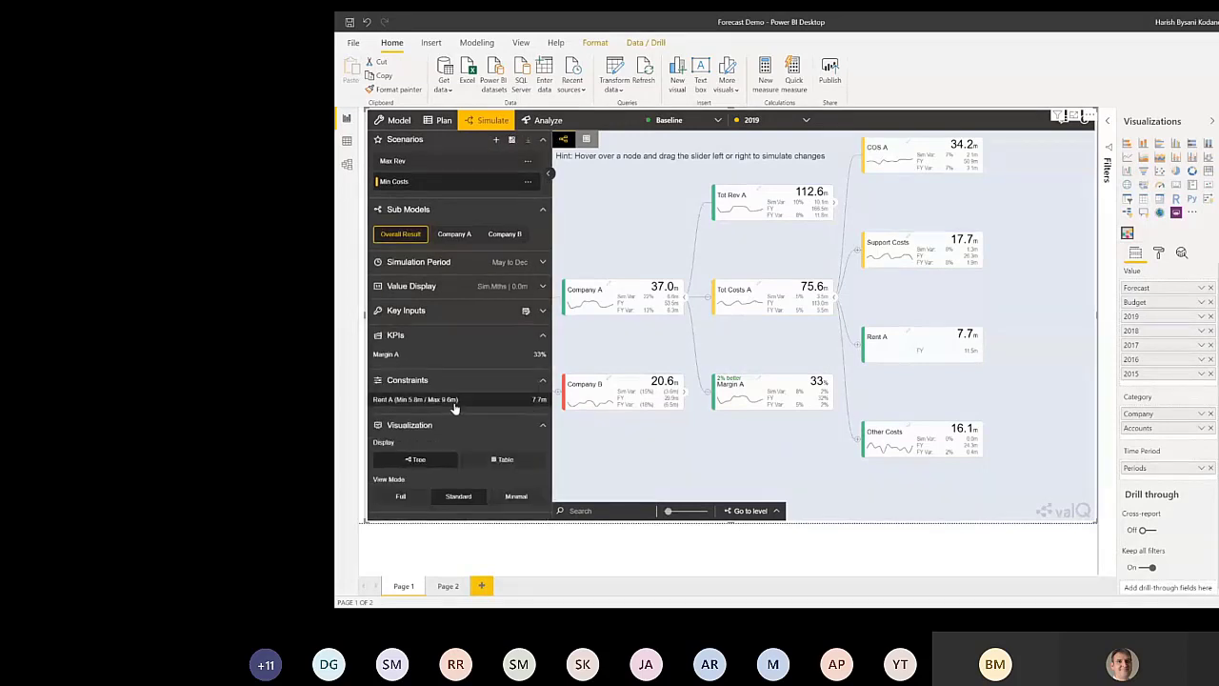
Step: Simulate a 30% increase in Rent A and a 25% increase in COS A for the Min Costs scenario
{"action": "mouse_move", "coordinate": [922, 355]}
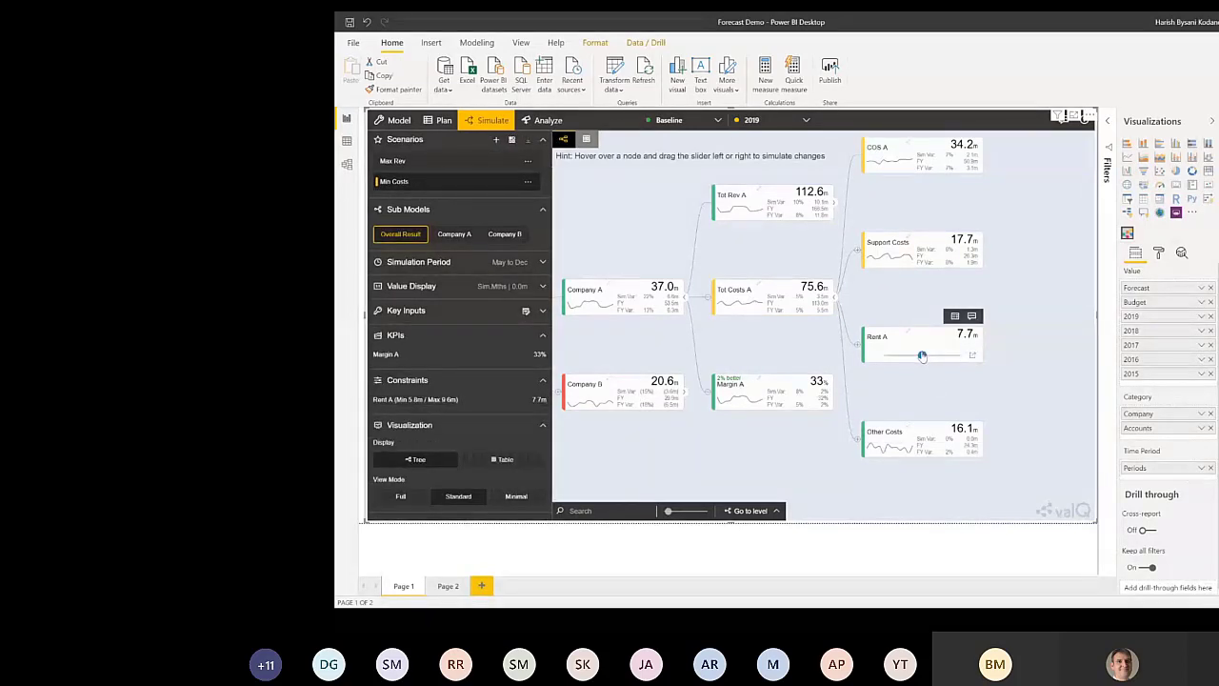
{"action": "left_click_drag", "start_coordinate": [922, 356], "coordinate": [933, 357]}
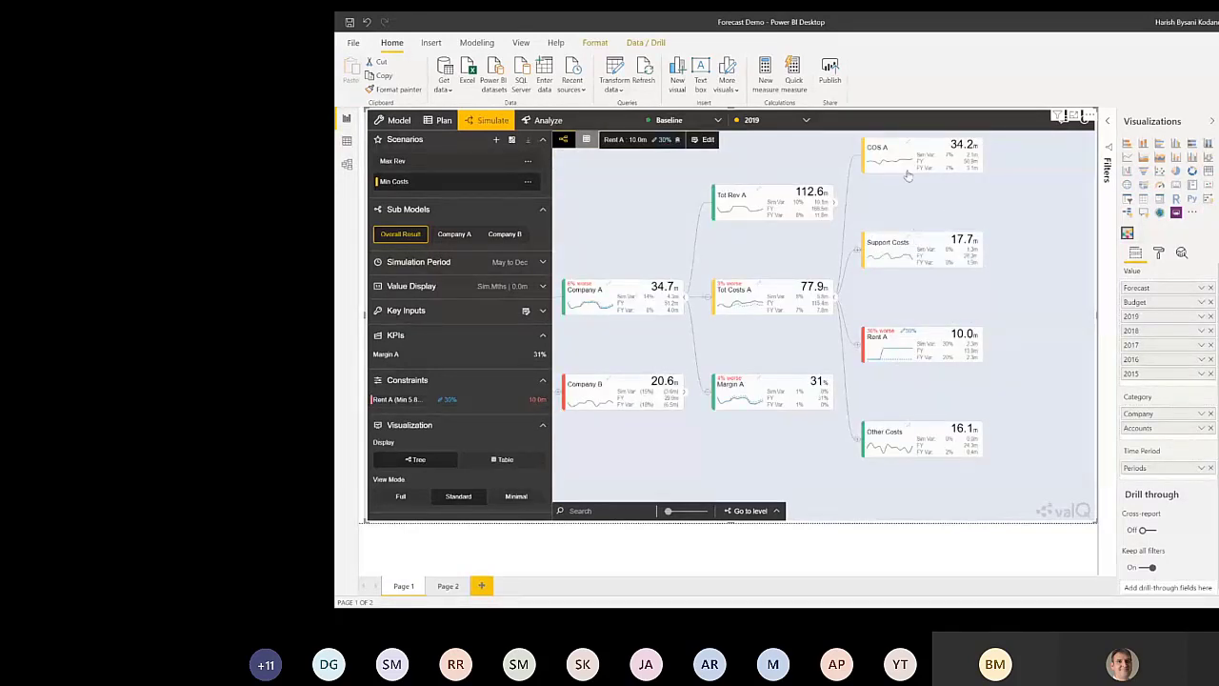
{"action": "left_click_drag", "start_coordinate": [920, 172], "coordinate": [930, 171]}
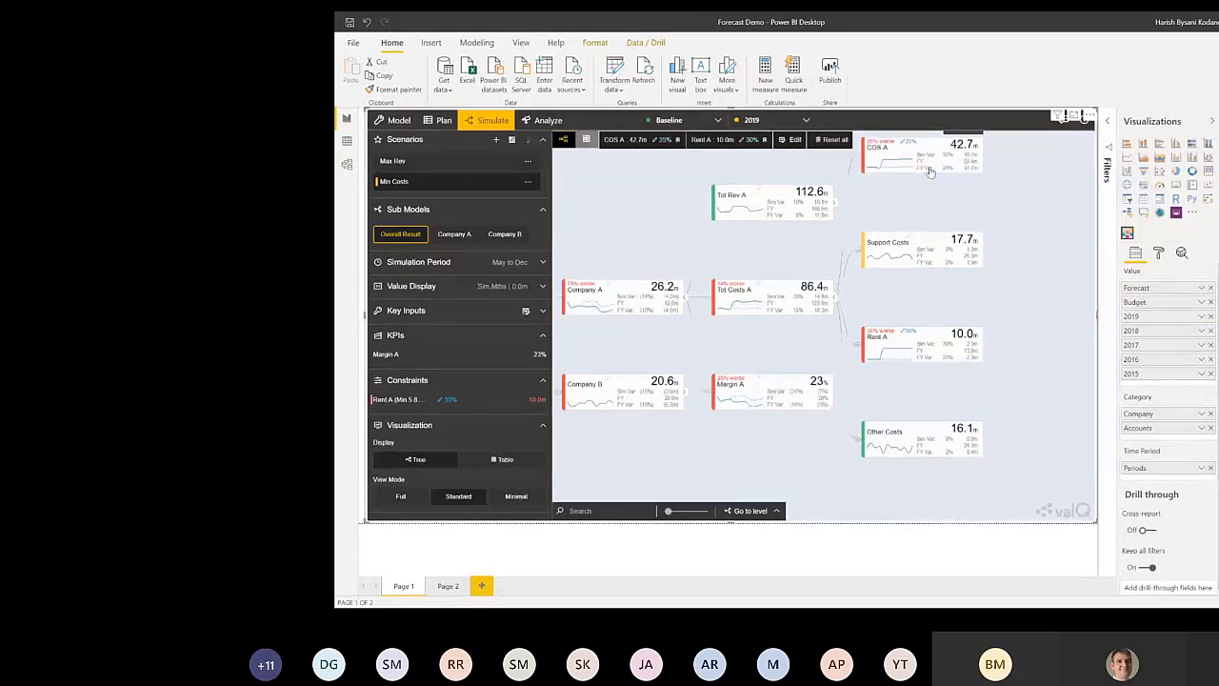
Step: Collapse Tot Costs A, view the Max Rev scenario's results, and return to the Min Costs scenario
{"action": "left_click", "coordinate": [834, 296]}
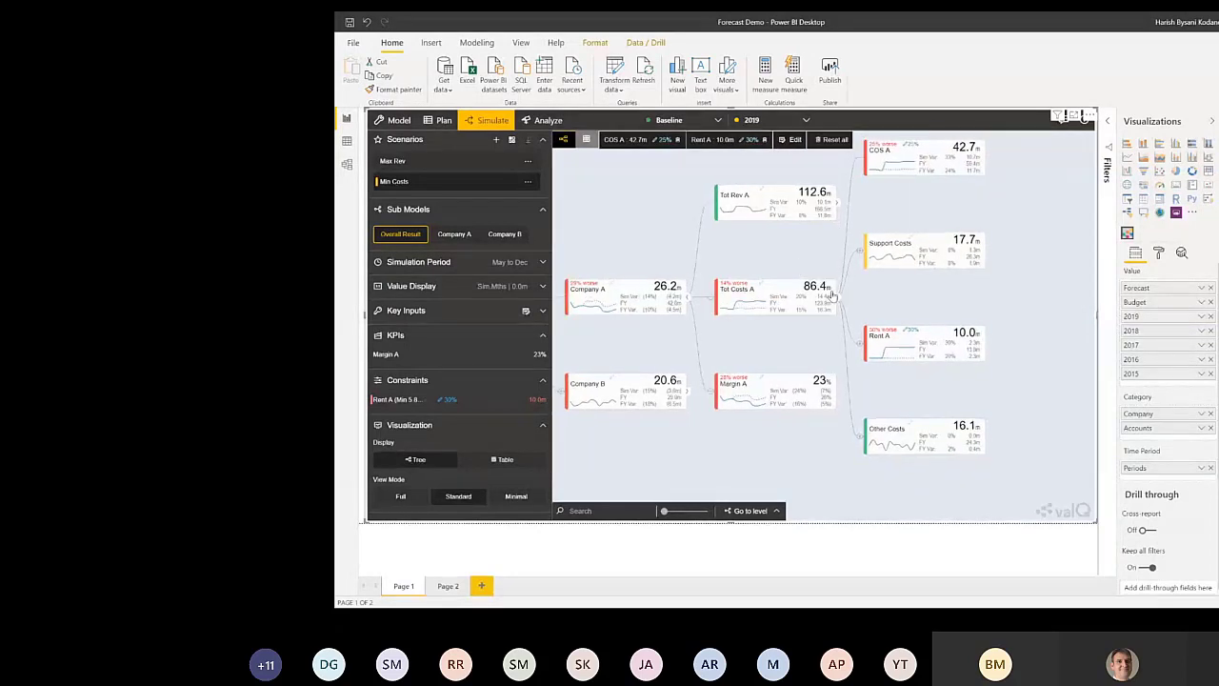
{"action": "left_click", "coordinate": [438, 163]}
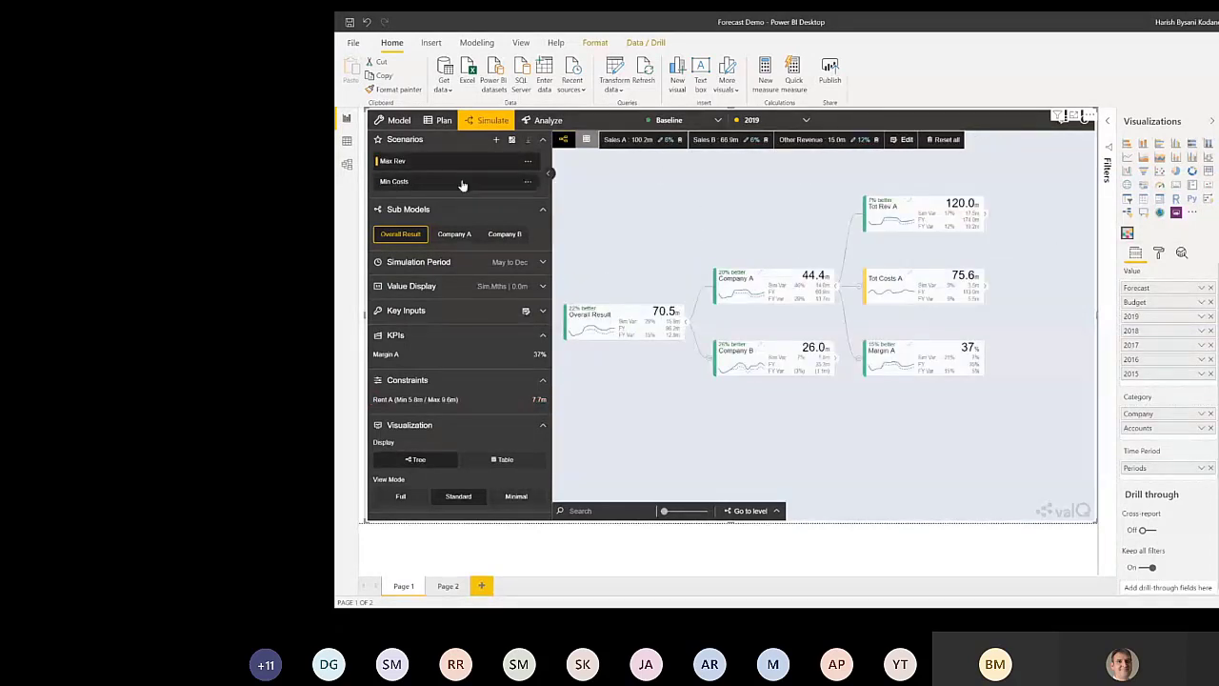
{"action": "left_click", "coordinate": [462, 183]}
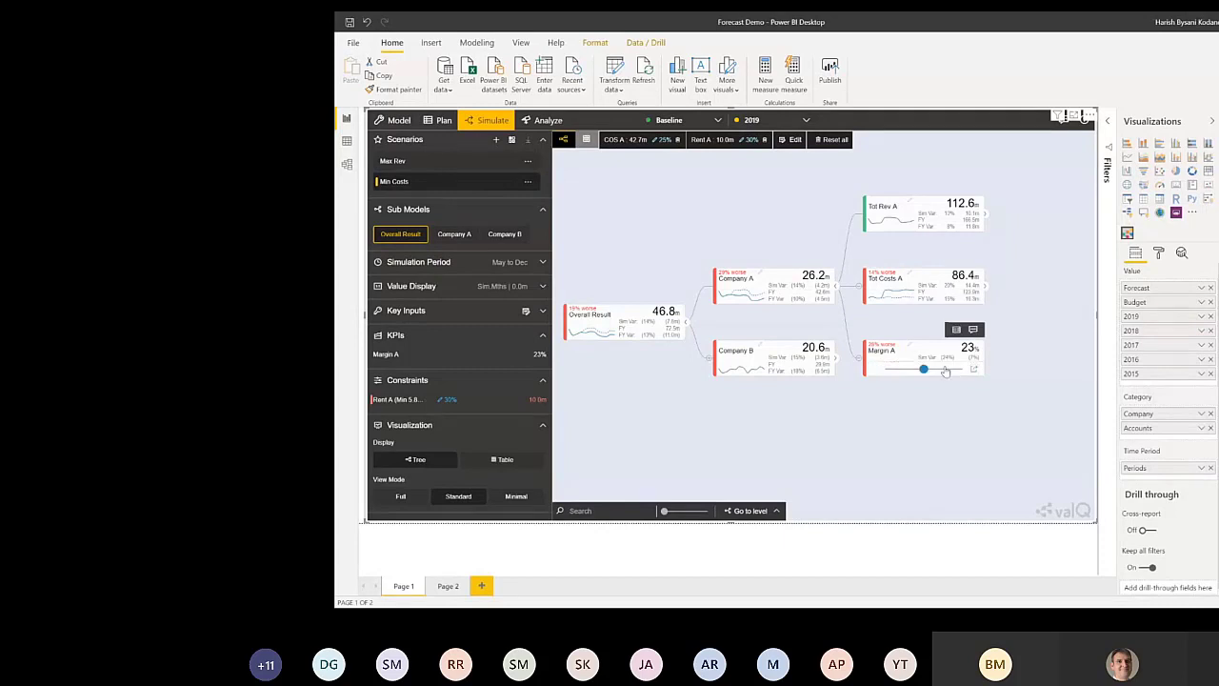
Step: Expand Tot Costs A, change COS A's simulation to a 31% decrease, and collapse the cost nodes again
{"action": "left_click", "coordinate": [985, 291]}
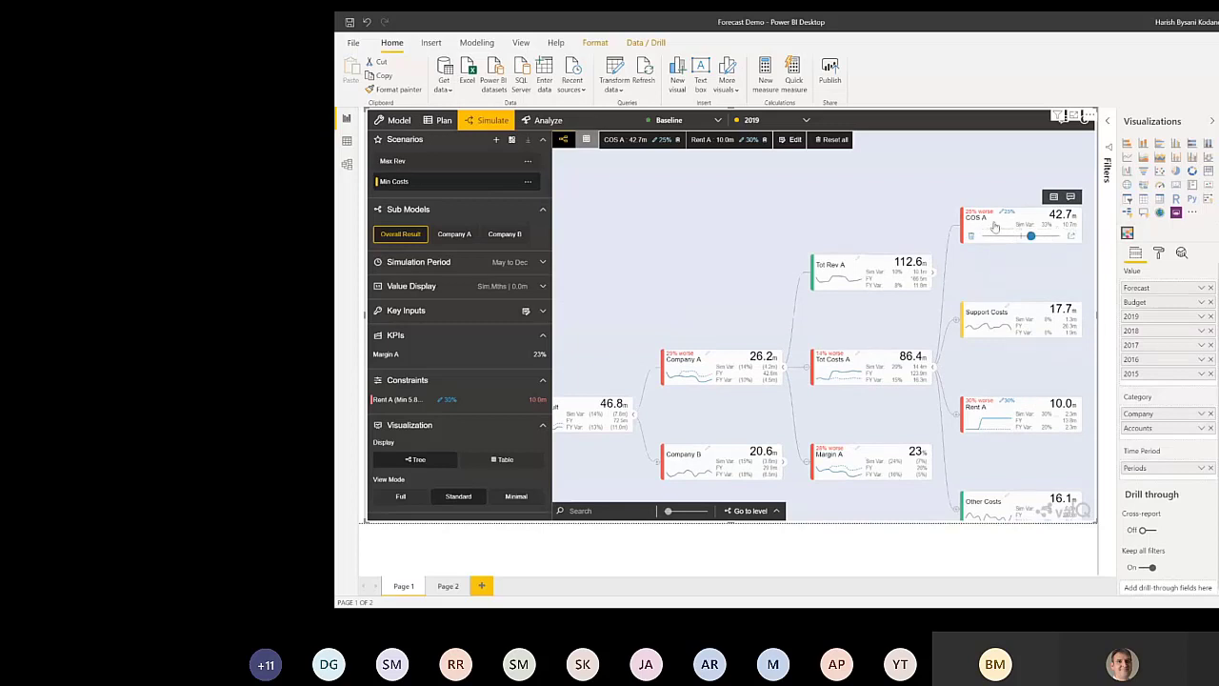
{"action": "left_click_drag", "start_coordinate": [1031, 241], "coordinate": [1010, 243]}
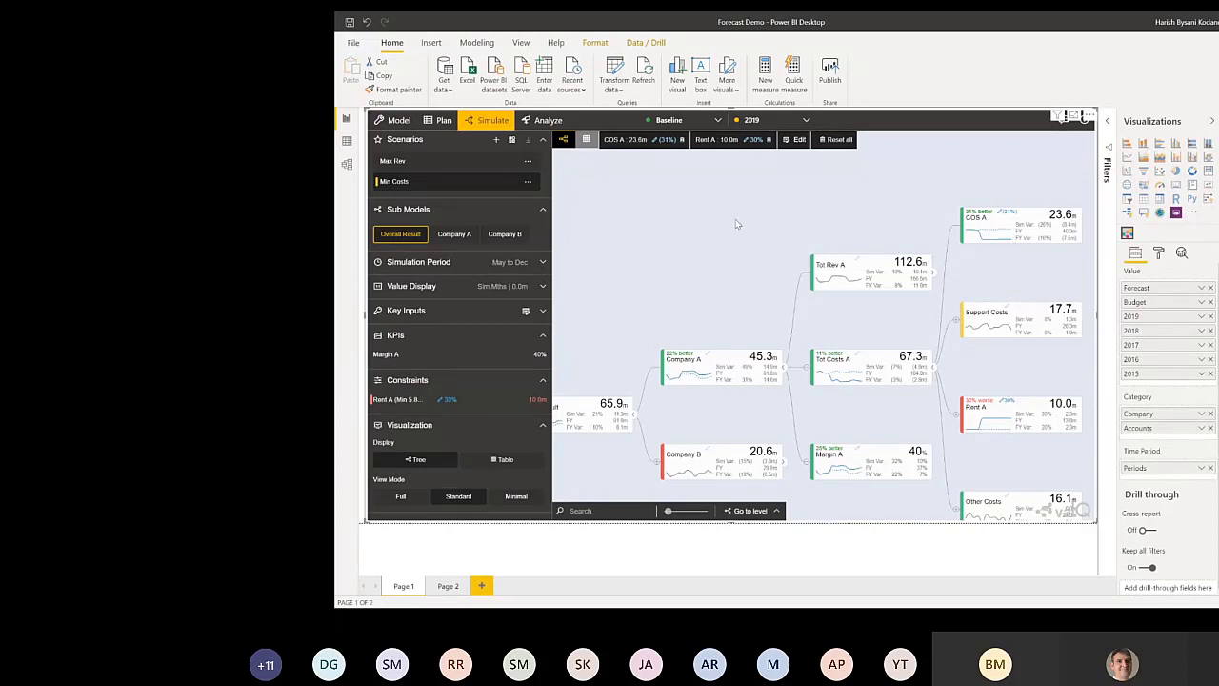
{"action": "left_click", "coordinate": [935, 369]}
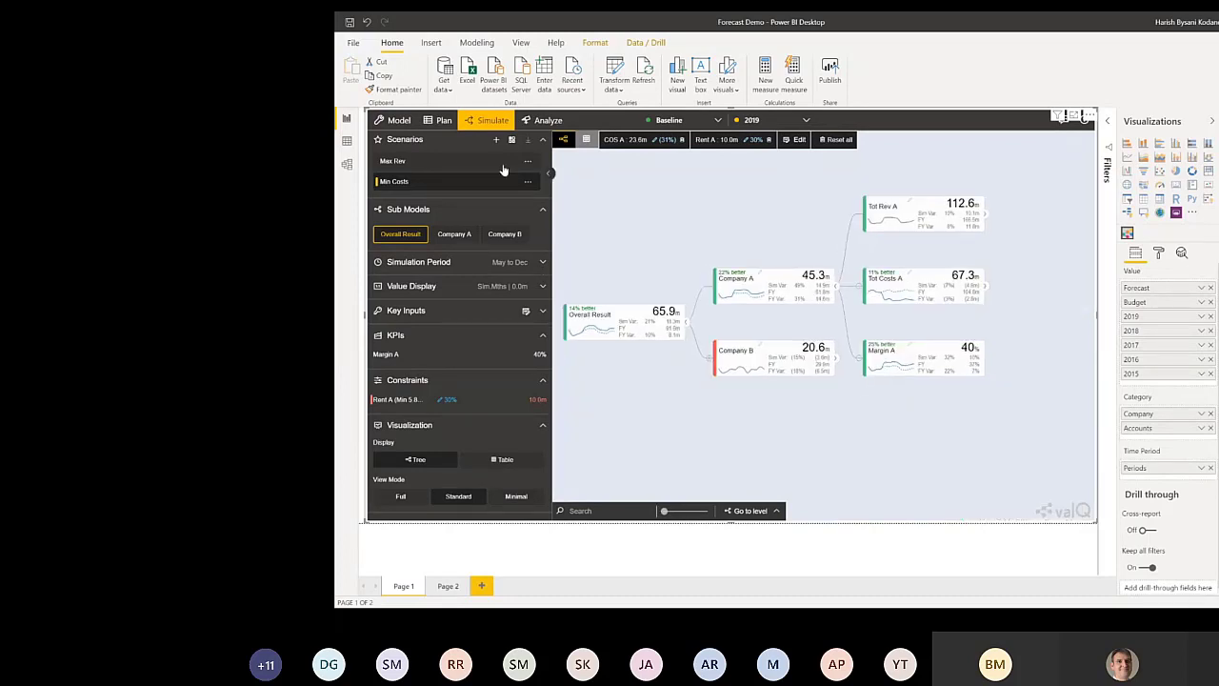
Step: Compare the Max Rev and Min Costs scenarios side by side, check the constraint violation under Min Costs, and close the comparison
{"action": "left_click", "coordinate": [511, 140]}
{"action": "left_click", "coordinate": [650, 282]}
{"action": "left_click", "coordinate": [650, 304]}
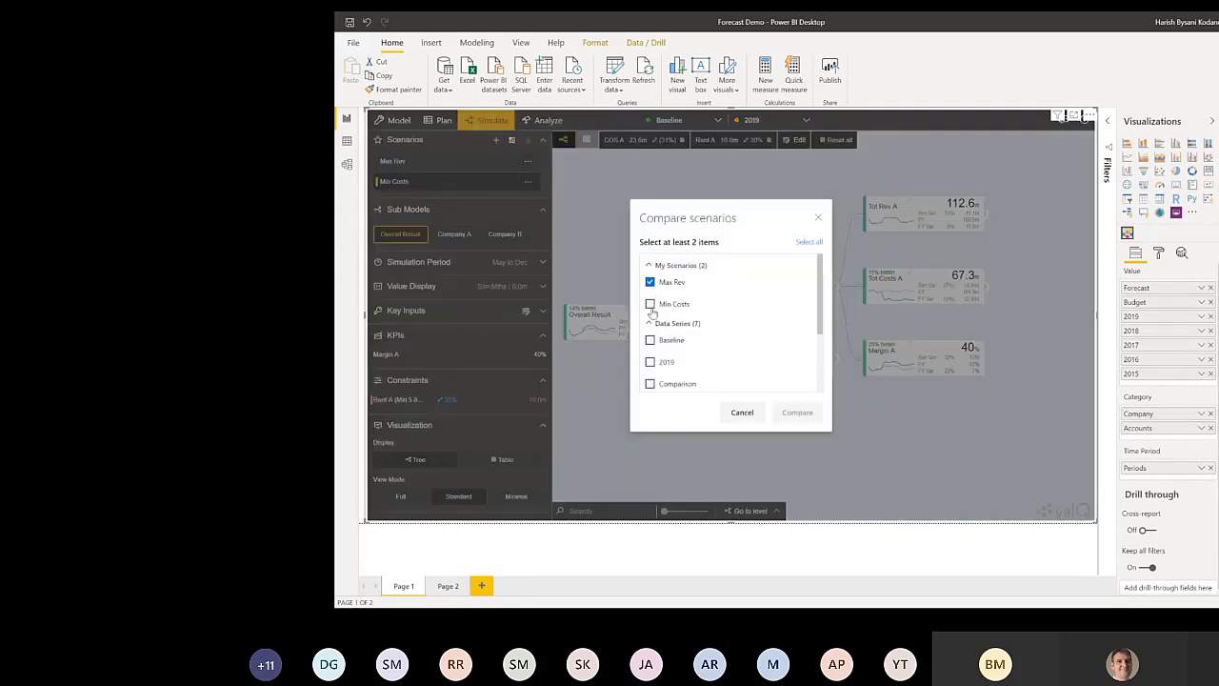
{"action": "left_click", "coordinate": [797, 415]}
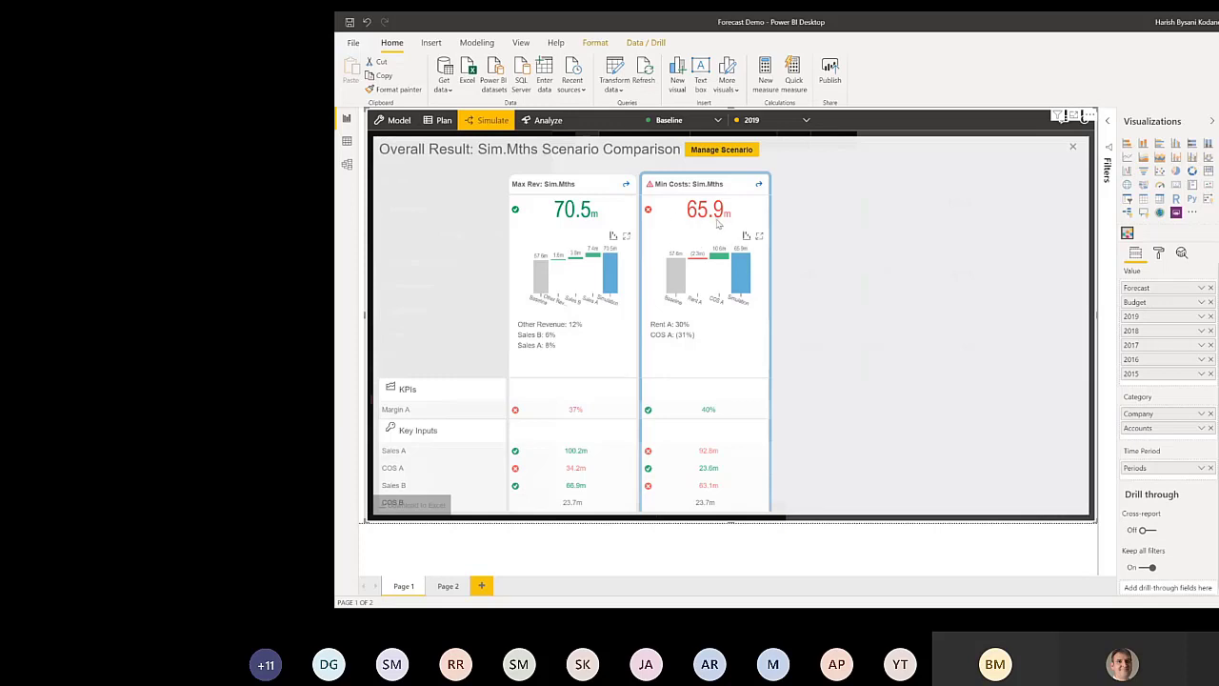
{"action": "mouse_move", "coordinate": [650, 188]}
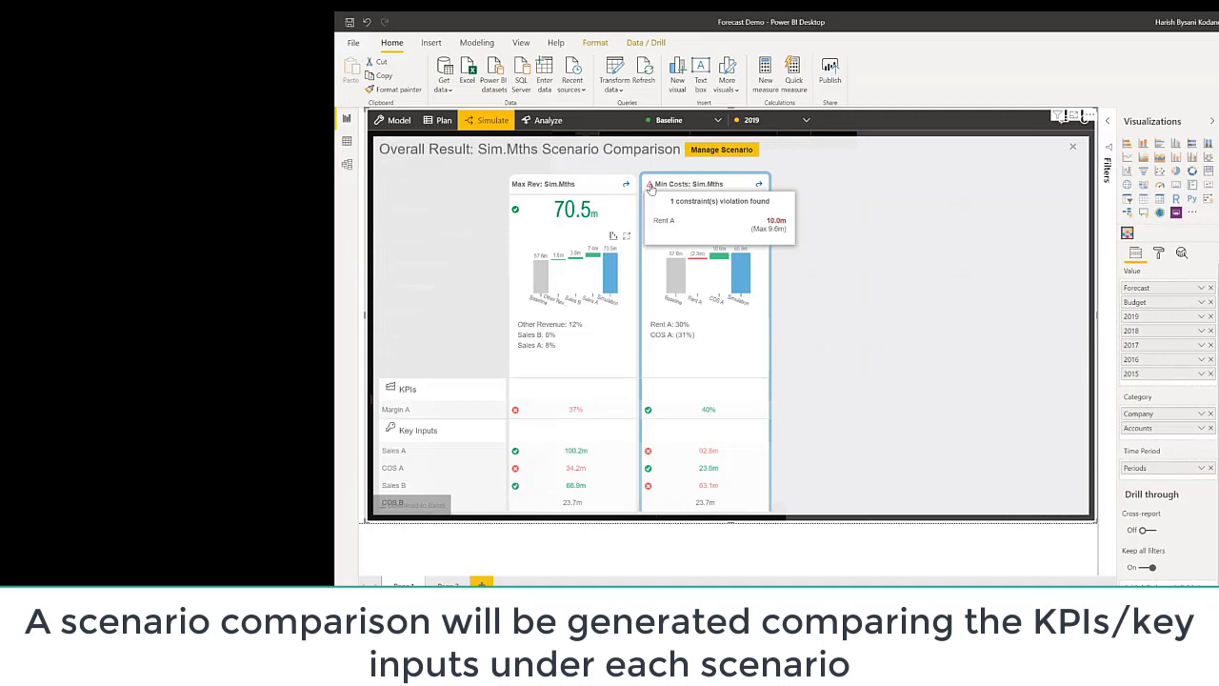
{"action": "left_click", "coordinate": [1073, 148]}
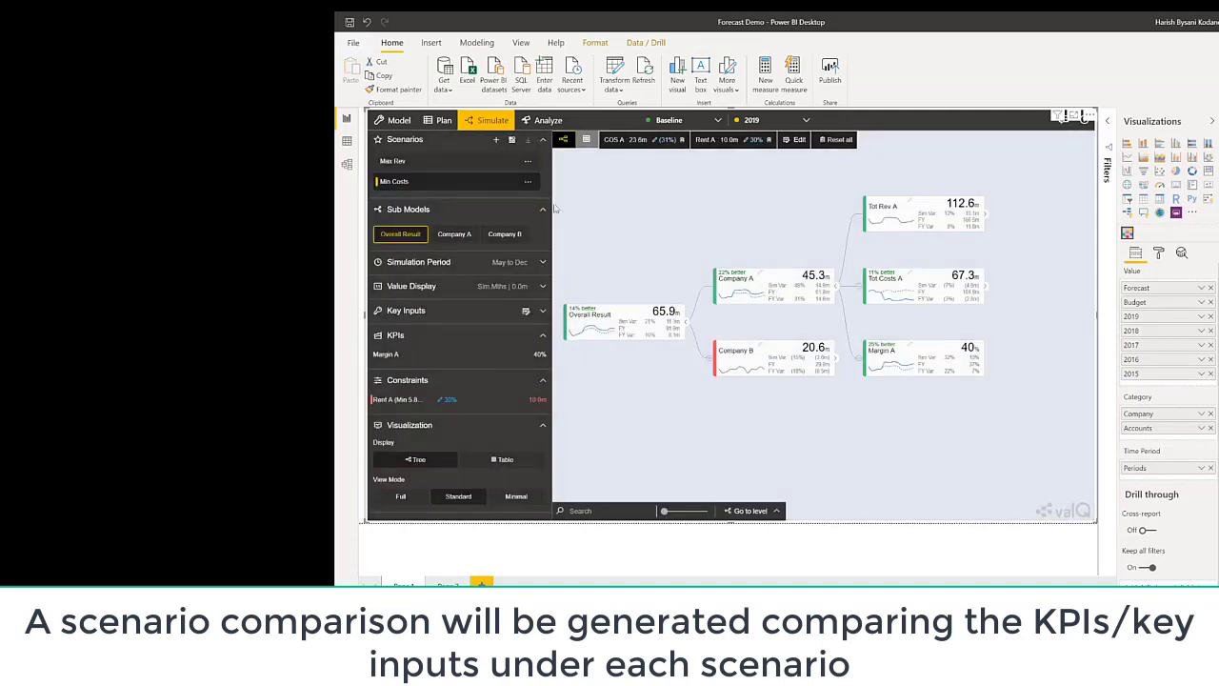
Step: Open the Variance Analysis and set the compared series against Baseline to 2019
{"action": "left_click", "coordinate": [540, 125]}
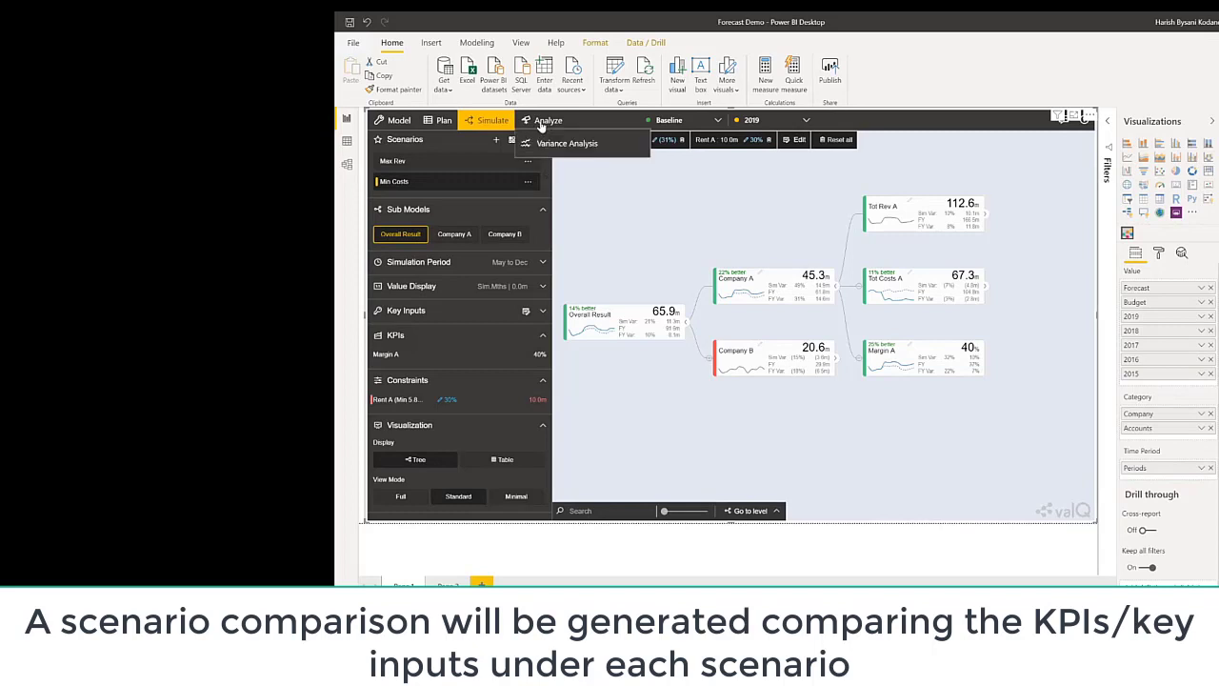
{"action": "left_click", "coordinate": [560, 145]}
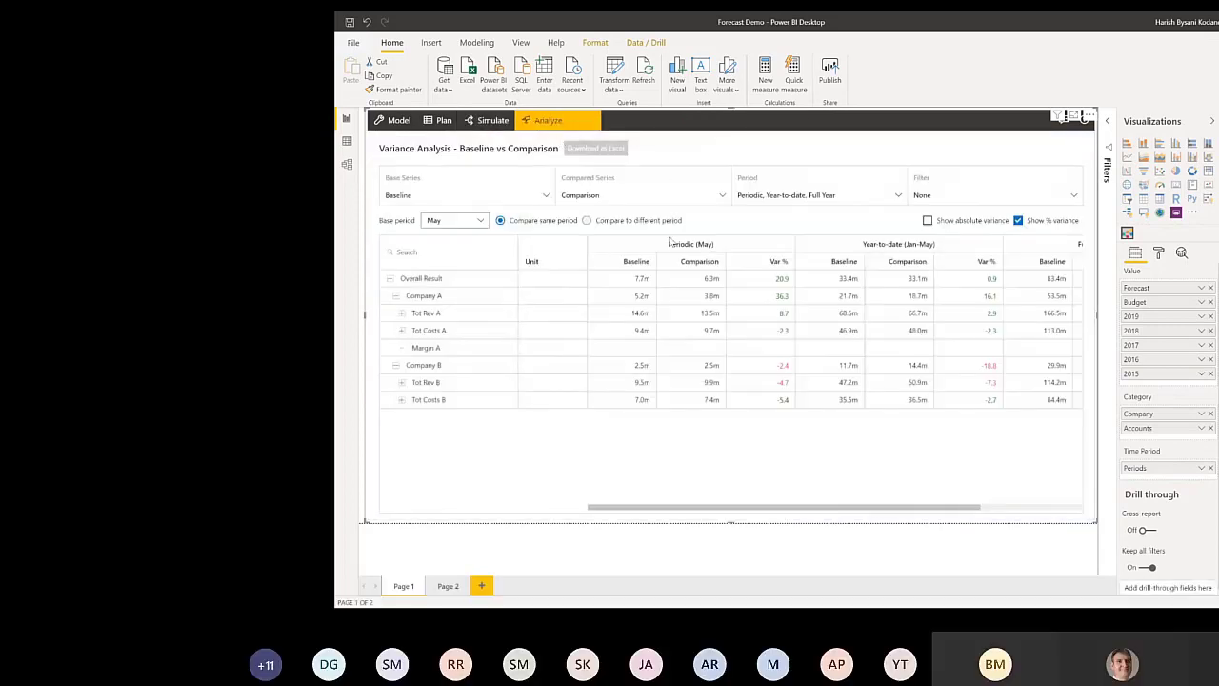
{"action": "left_click", "coordinate": [588, 197]}
{"action": "left_click", "coordinate": [583, 244]}
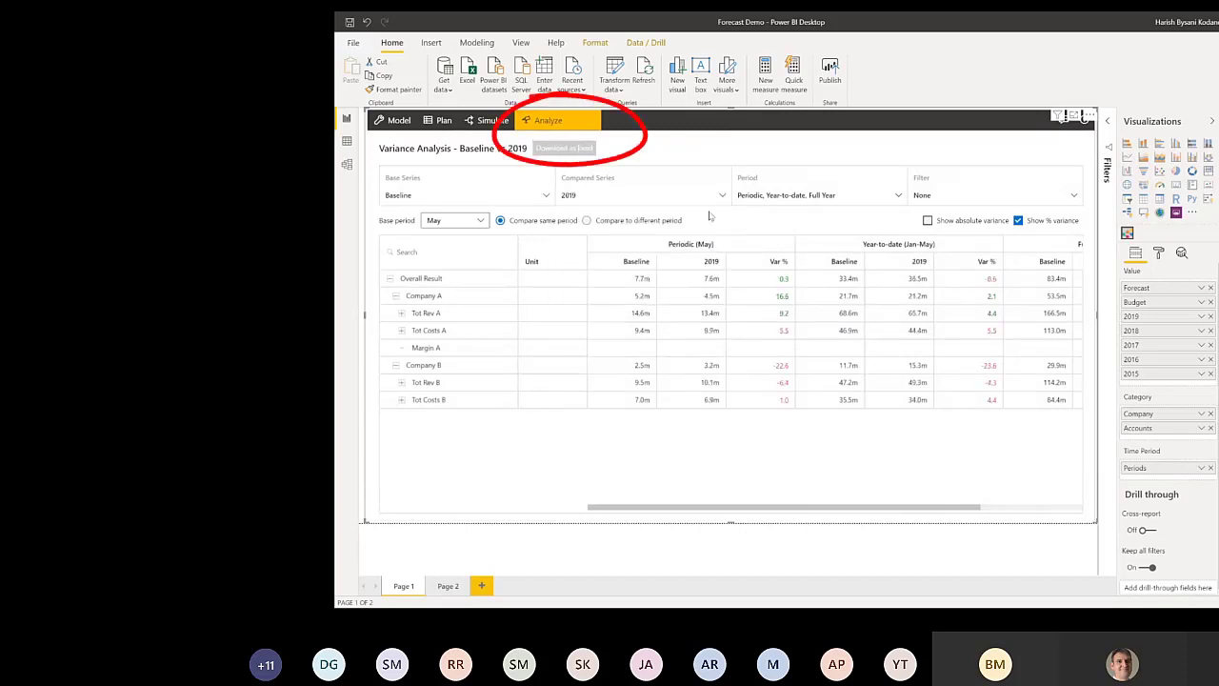
Step: Limit the variance analysis periods to Periodic and Quarter-to-date, removing Year-to-date and Full Year
{"action": "left_click", "coordinate": [754, 195]}
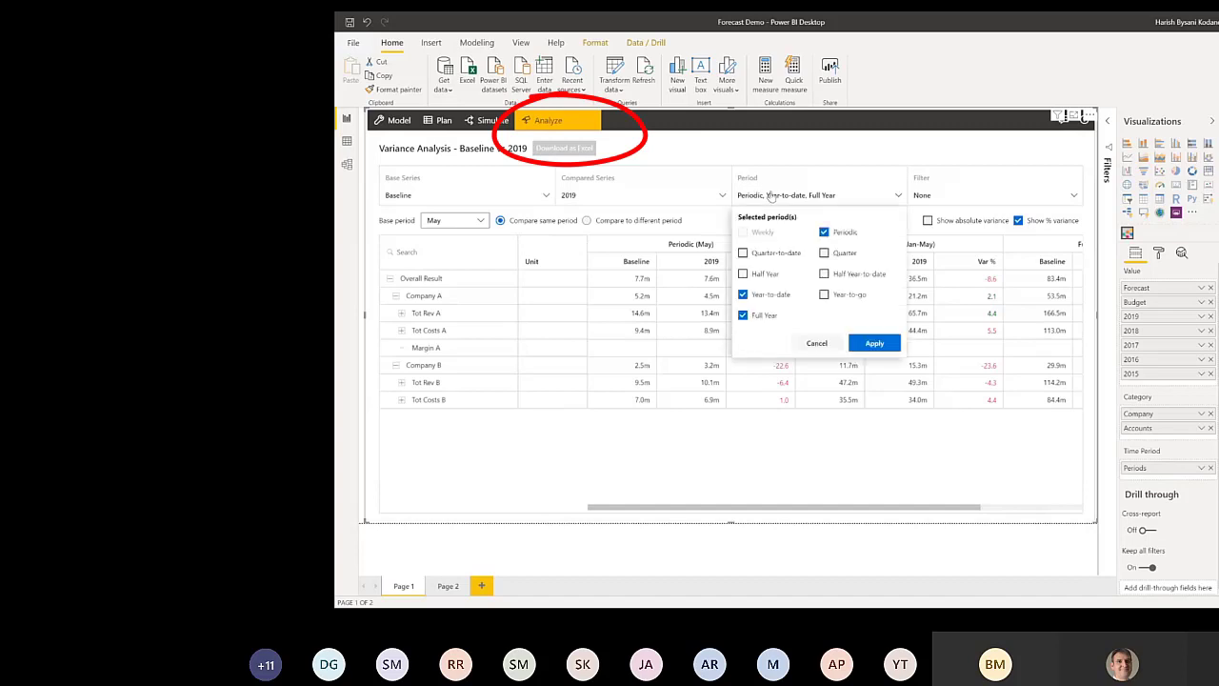
{"action": "left_click", "coordinate": [743, 294]}
{"action": "left_click", "coordinate": [743, 315]}
{"action": "left_click", "coordinate": [743, 253]}
{"action": "left_click", "coordinate": [883, 346]}
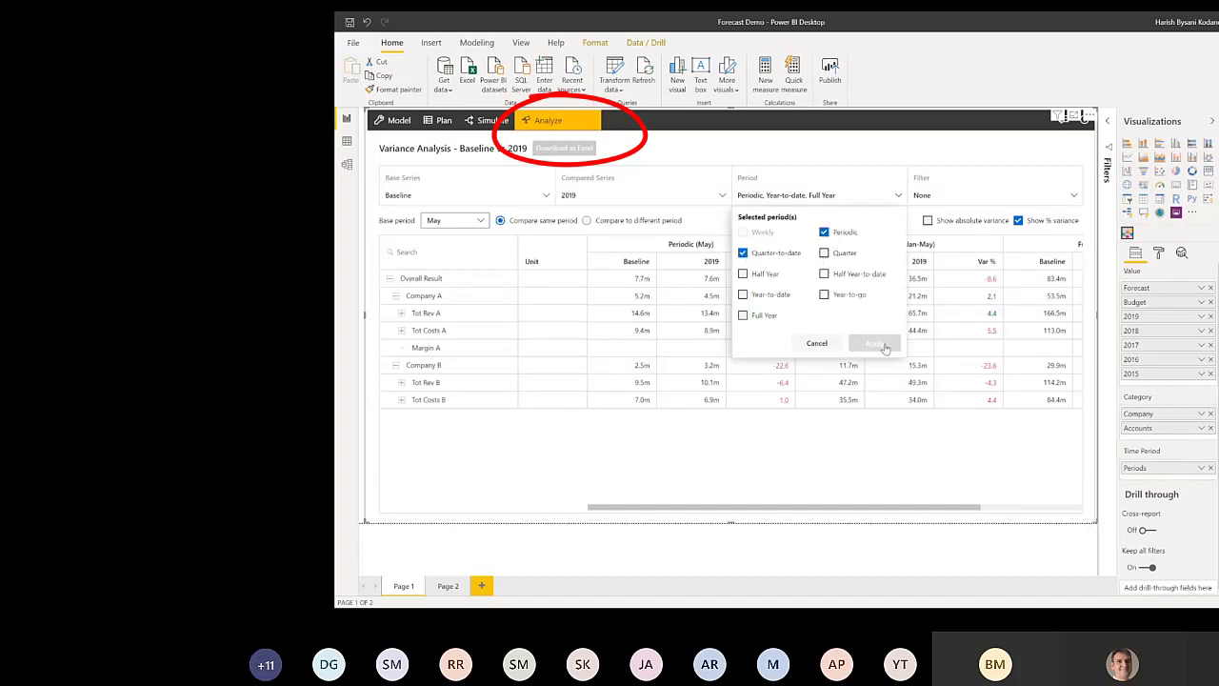
Step: Compare the Baseline series for May with the Baseline series for the different period Aug
{"action": "left_click", "coordinate": [588, 221]}
{"action": "left_click", "coordinate": [594, 198]}
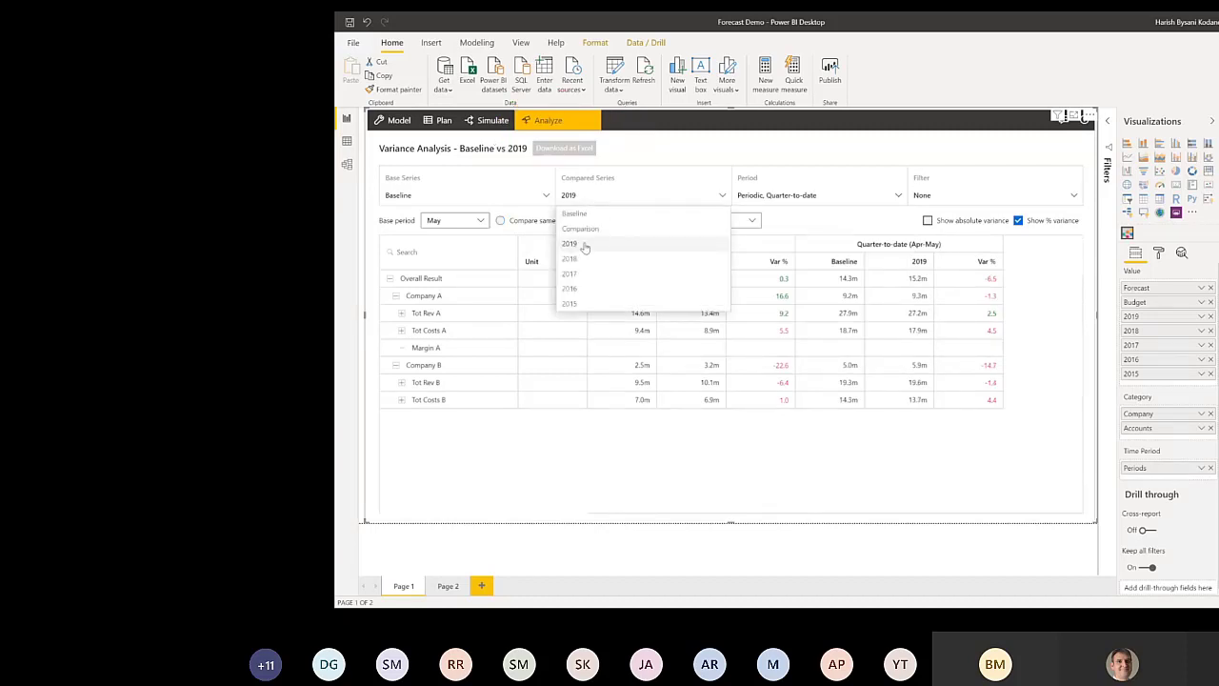
{"action": "left_click", "coordinate": [577, 213]}
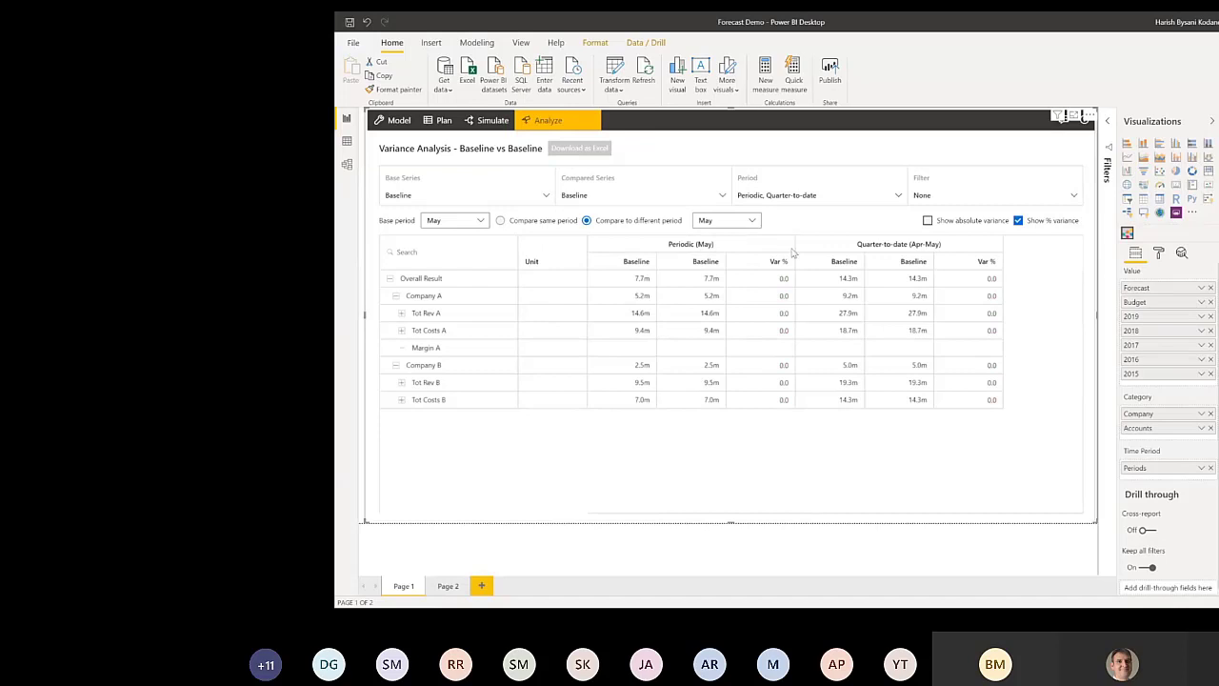
{"action": "left_click", "coordinate": [741, 222]}
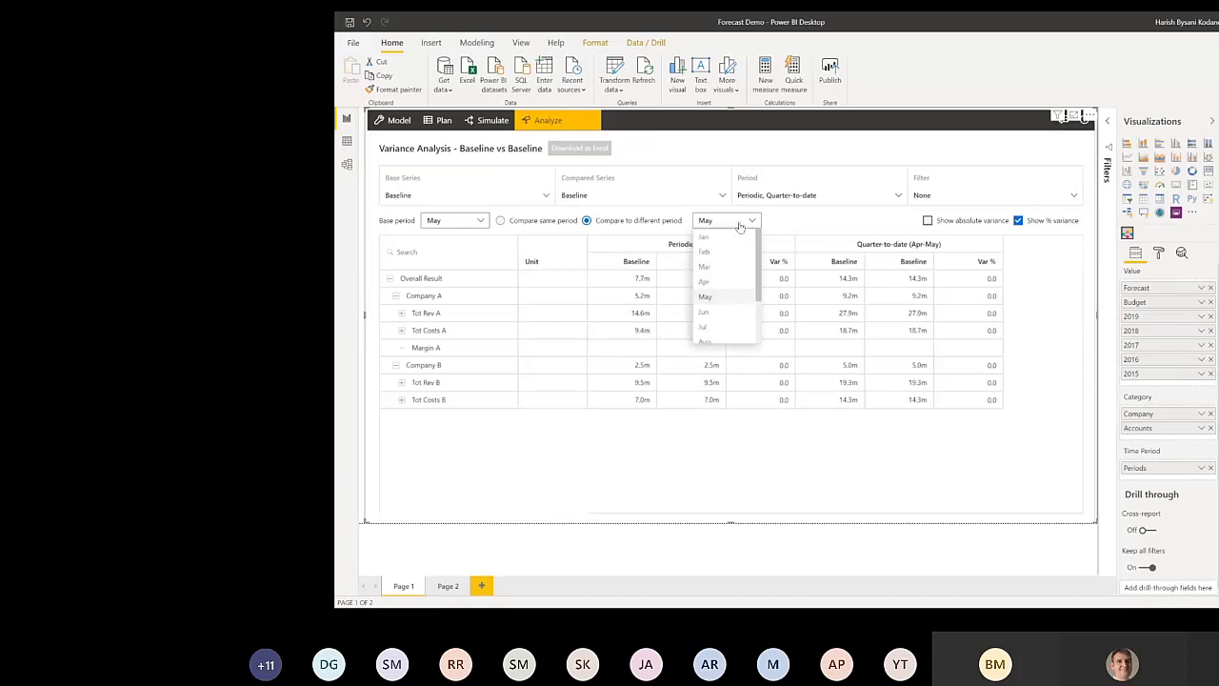
{"action": "left_click", "coordinate": [713, 340]}
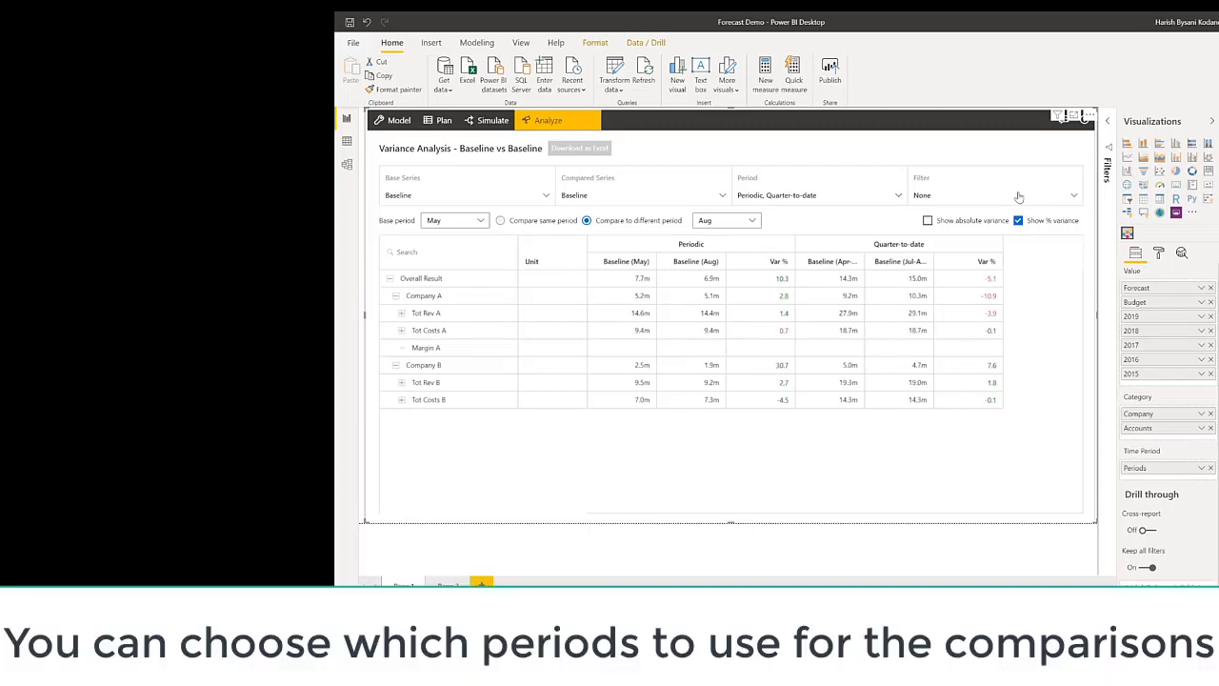
Step: Filter the variance analysis to the top 3 negative Periodic variances among all children of Company B
{"action": "left_click", "coordinate": [1017, 197]}
{"action": "left_click", "coordinate": [997, 234]}
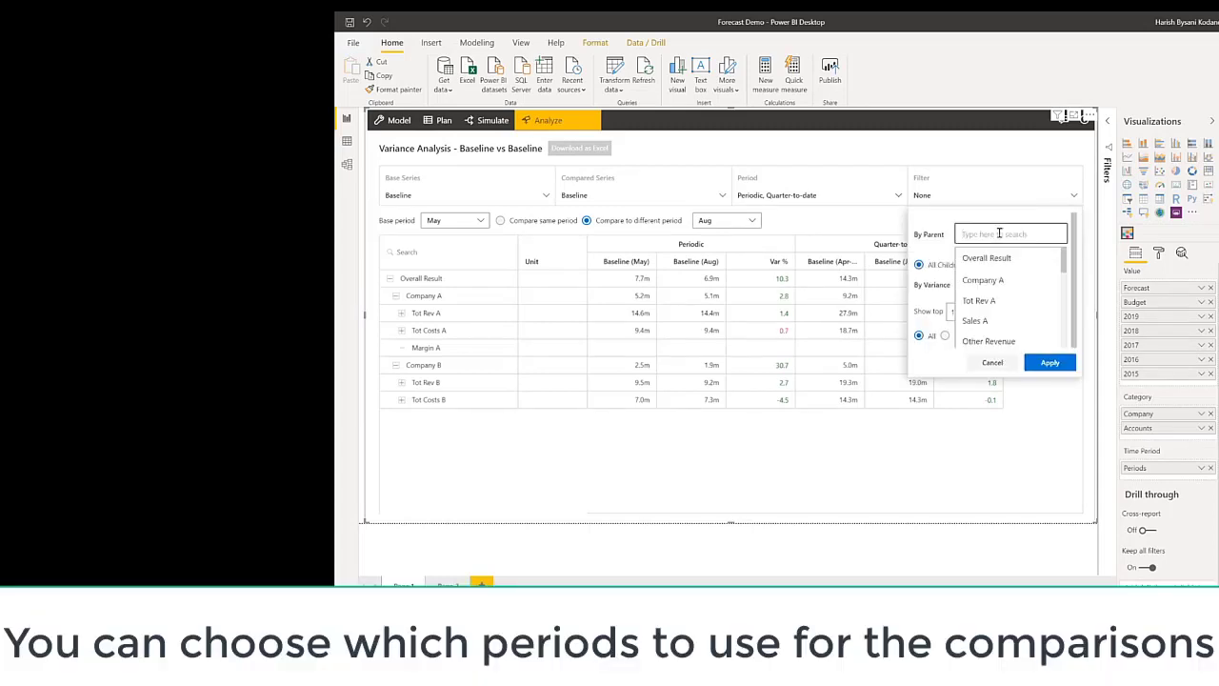
{"action": "type", "text": "comp"}
{"action": "left_click", "coordinate": [986, 280]}
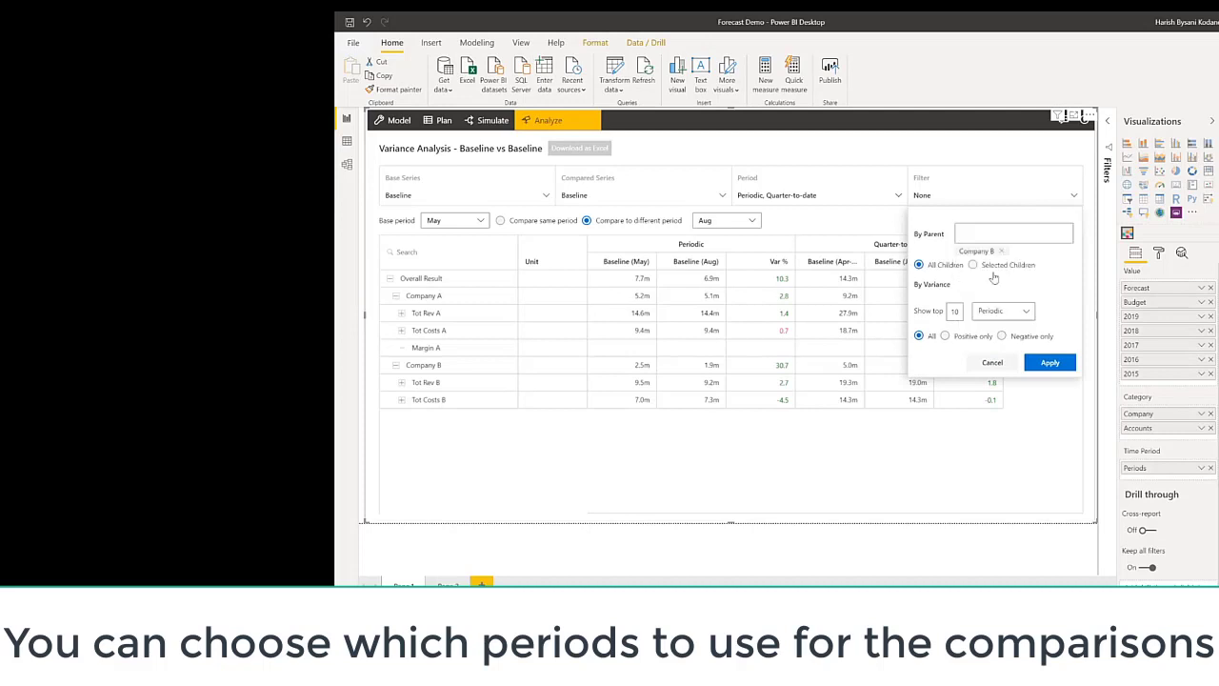
{"action": "double_click", "coordinate": [956, 313]}
{"action": "left_click", "coordinate": [1001, 336]}
{"action": "left_click", "coordinate": [1049, 363]}
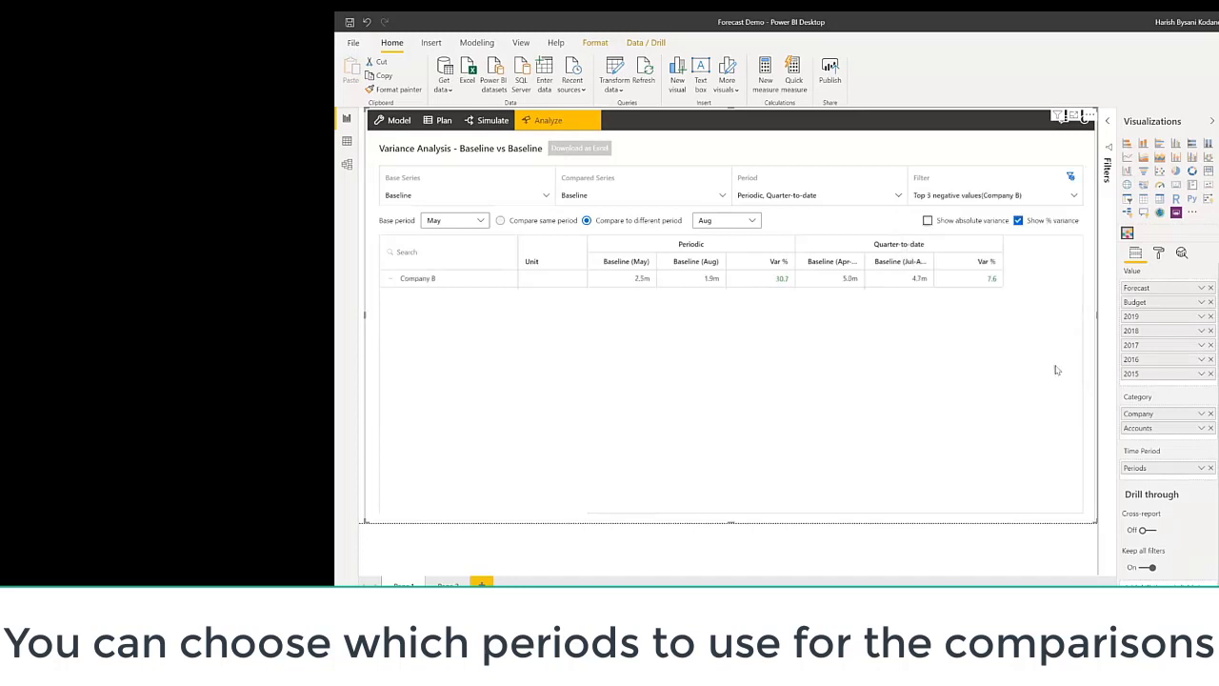
Step: Change the variance filter to the top 5 Periodic variances, positive and negative, under parent Overall Result
{"action": "left_click", "coordinate": [993, 197]}
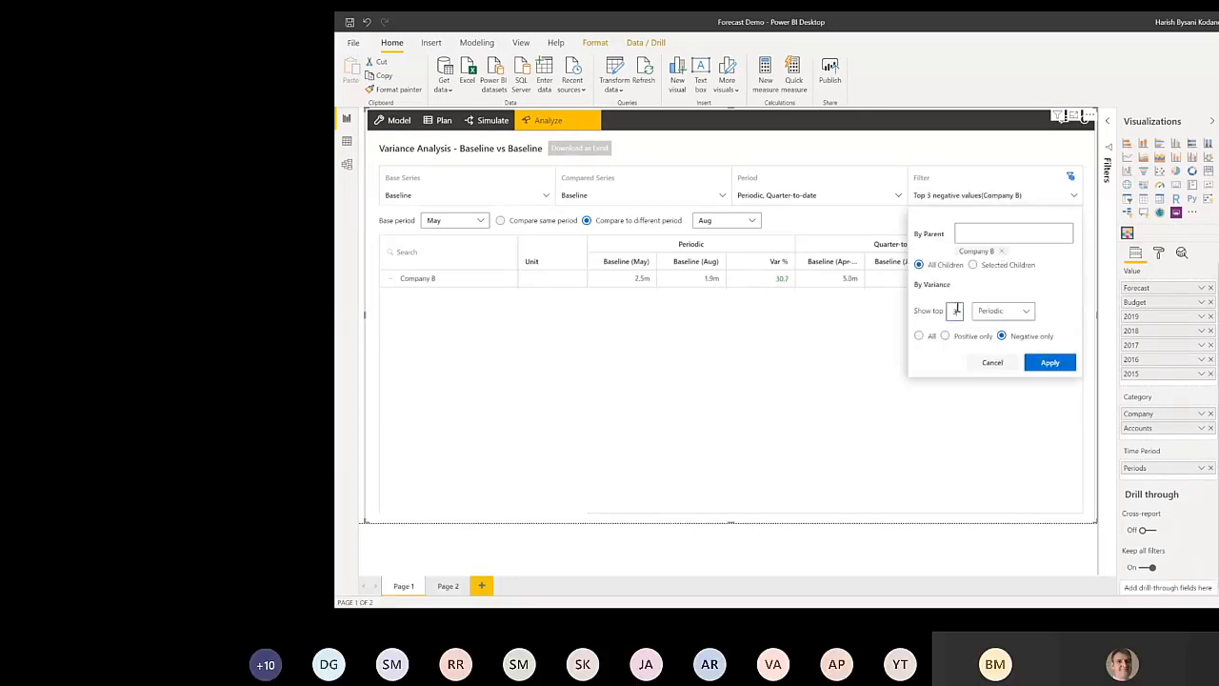
{"action": "left_click", "coordinate": [1002, 252]}
{"action": "left_click", "coordinate": [998, 233]}
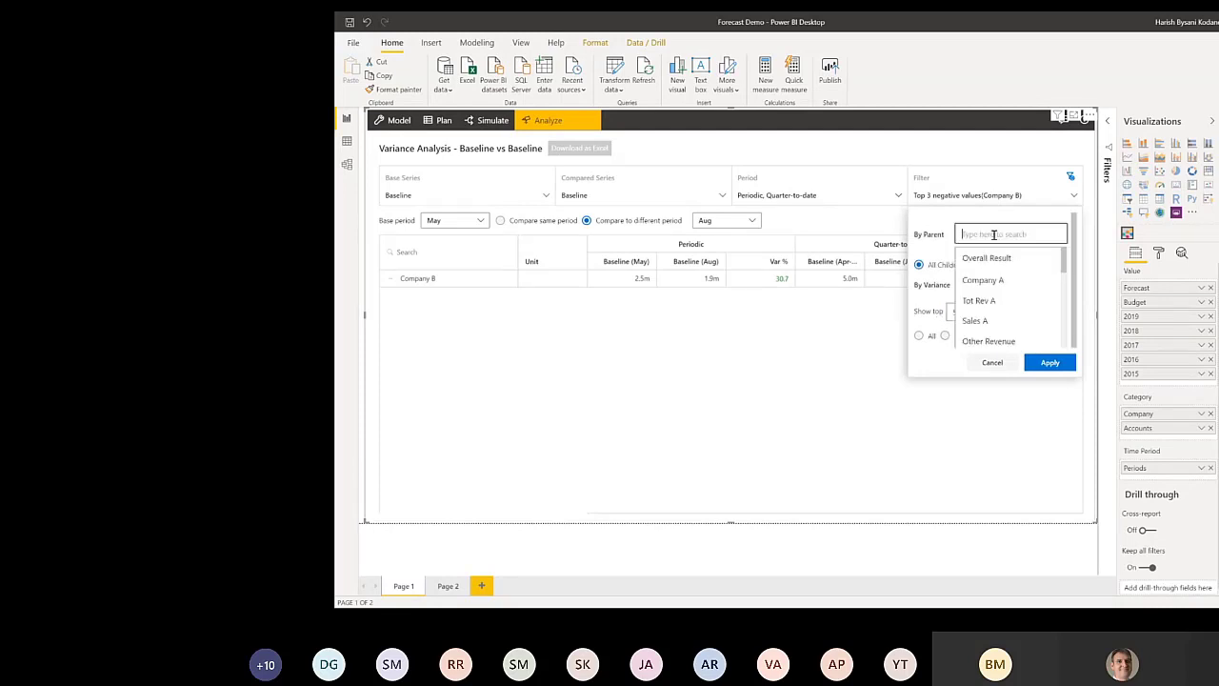
{"action": "left_click", "coordinate": [981, 258]}
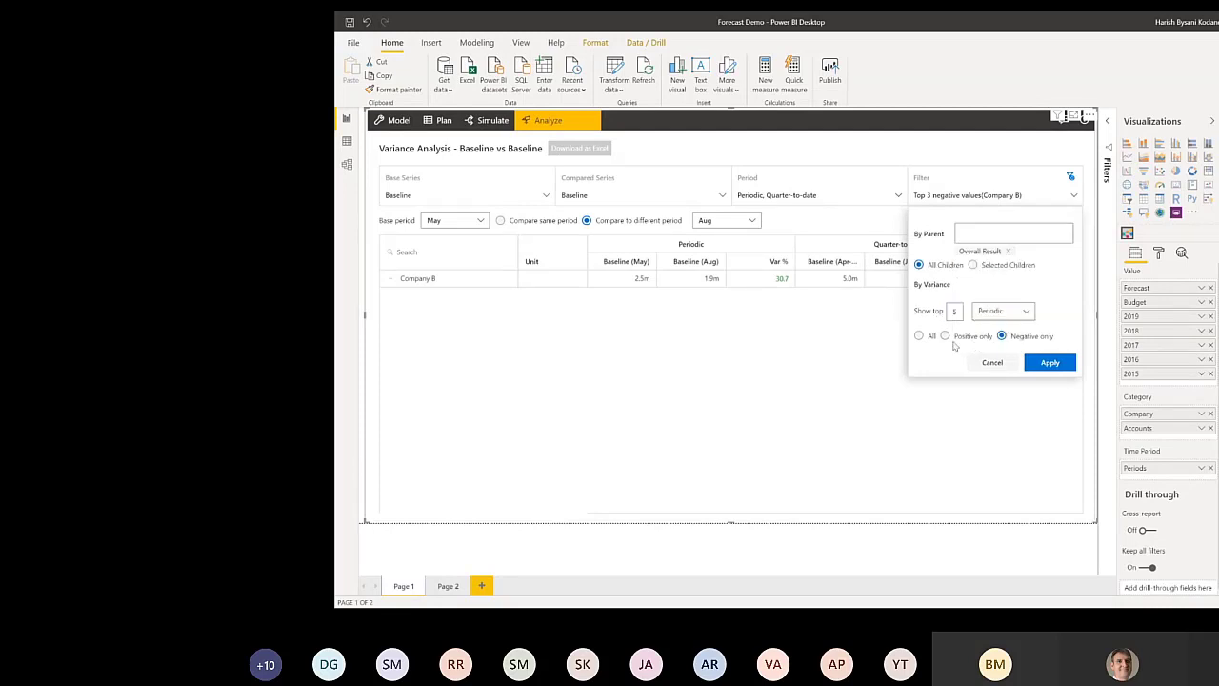
{"action": "left_click", "coordinate": [919, 336]}
{"action": "left_click", "coordinate": [1047, 362]}
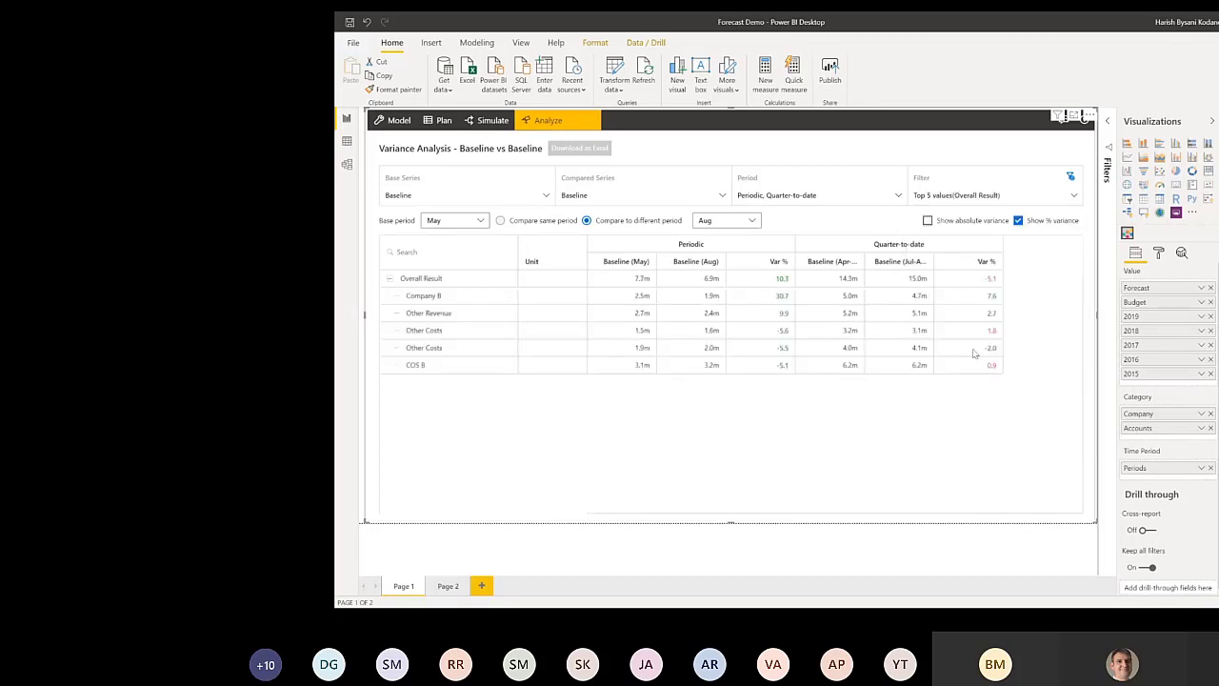
Step: View the License Registration page in the model's general settings, then close the model configuration
{"action": "mouse_move", "coordinate": [974, 353]}
{"action": "mouse_move", "coordinate": [957, 373]}
{"action": "left_click", "coordinate": [400, 121]}
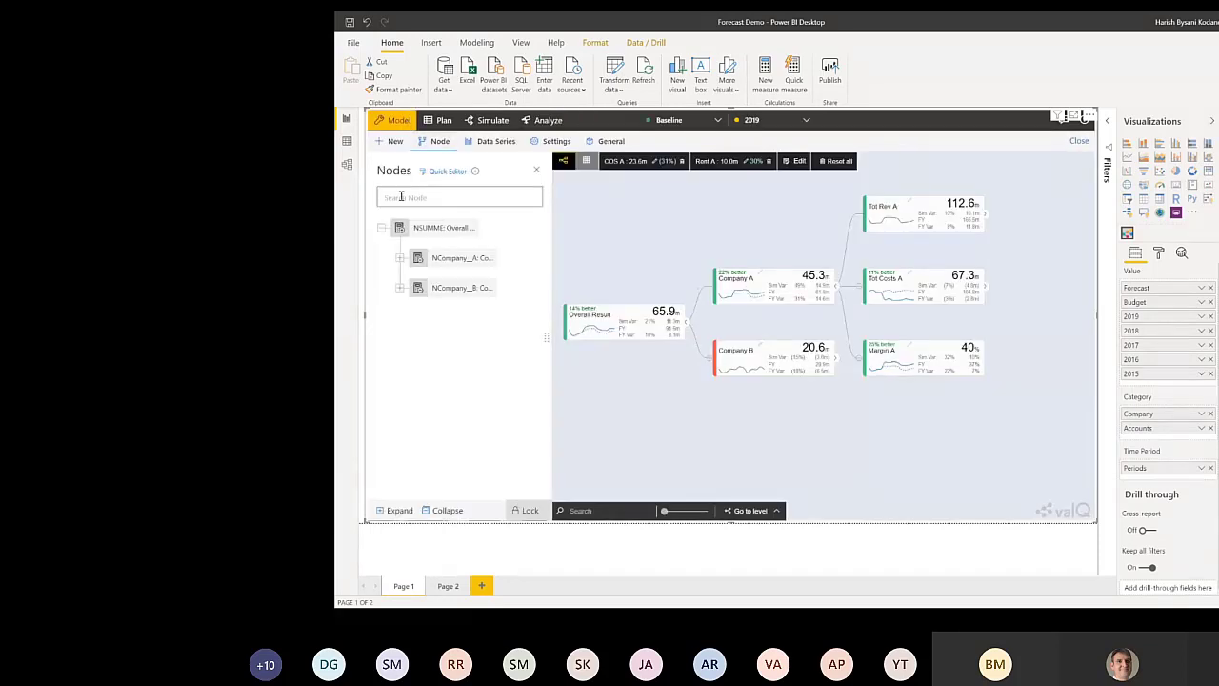
{"action": "left_click", "coordinate": [614, 141]}
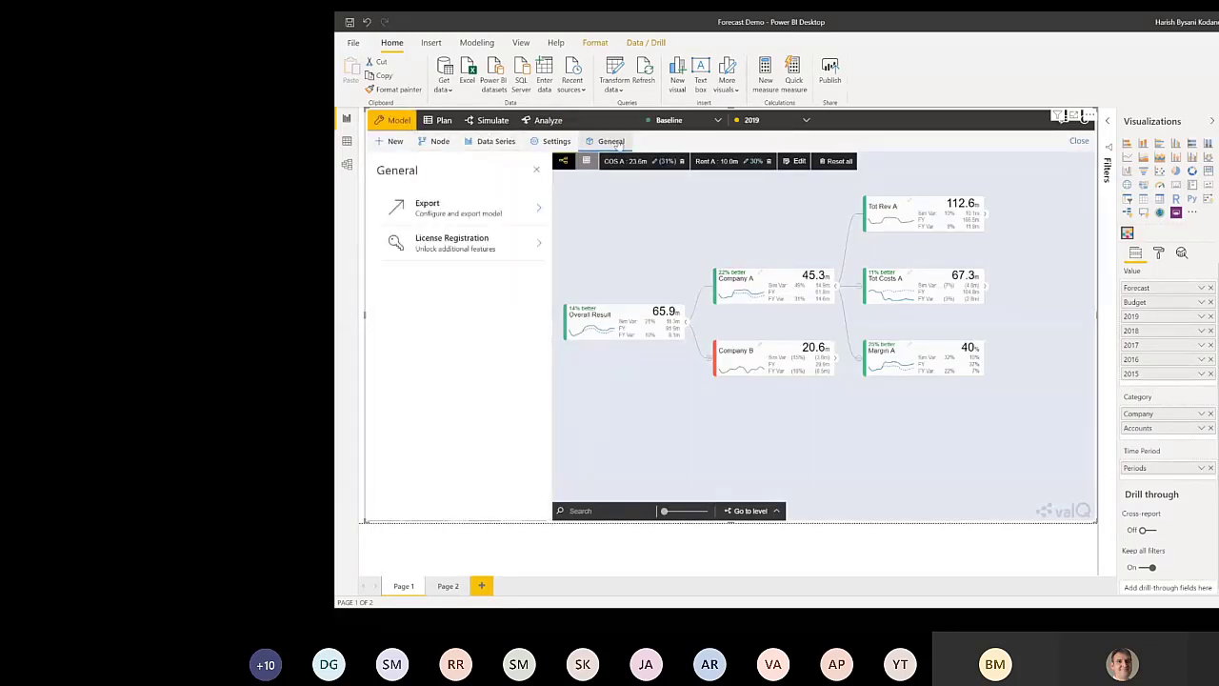
{"action": "left_click", "coordinate": [473, 246]}
{"action": "left_click", "coordinate": [472, 249]}
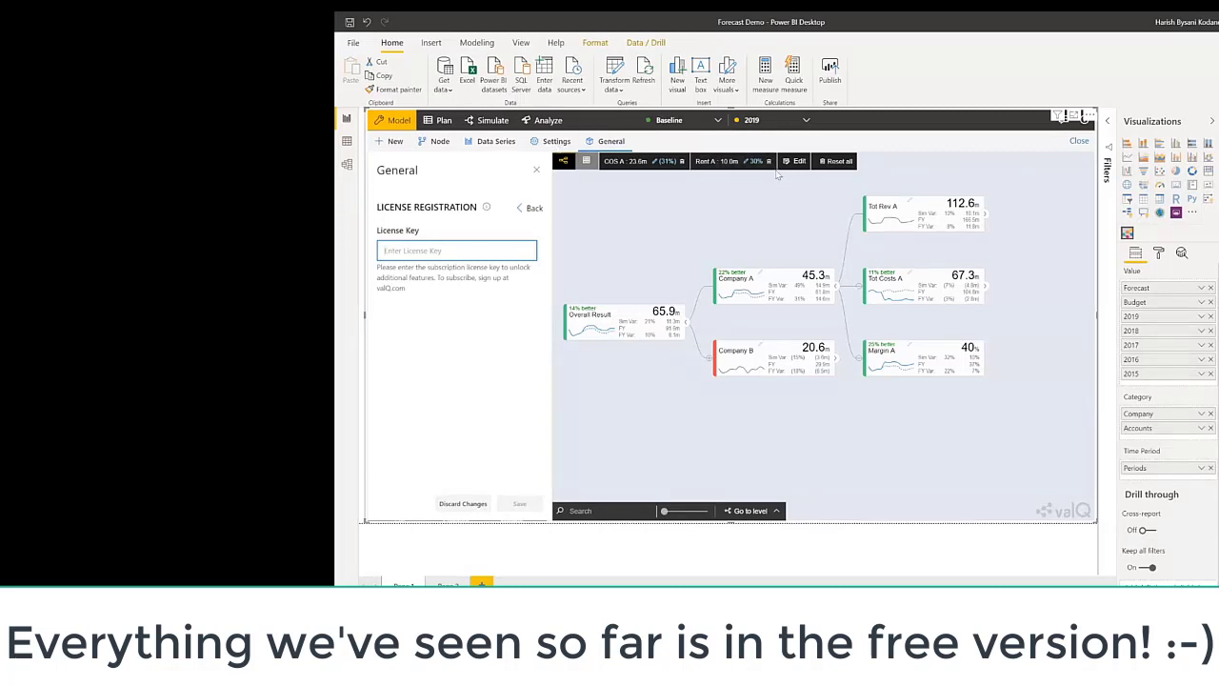
{"action": "left_click", "coordinate": [1081, 141]}
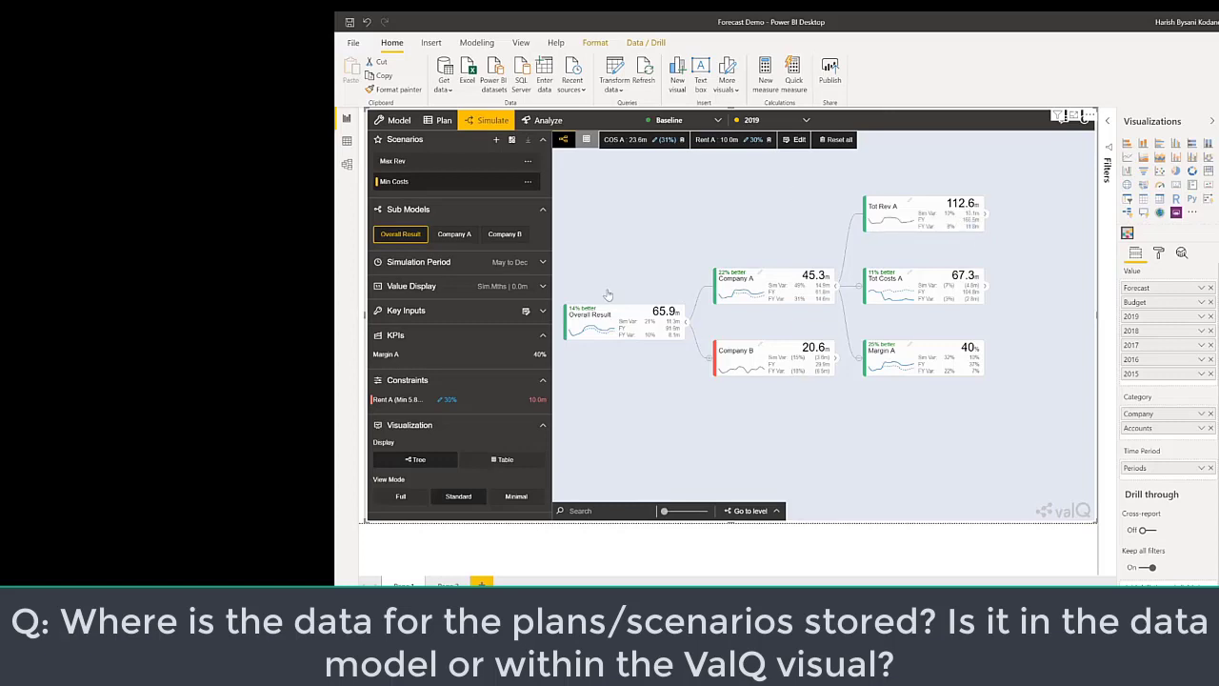
Step: Inspect the Sample P&L source table's data and return to the report
{"action": "left_click", "coordinate": [346, 141]}
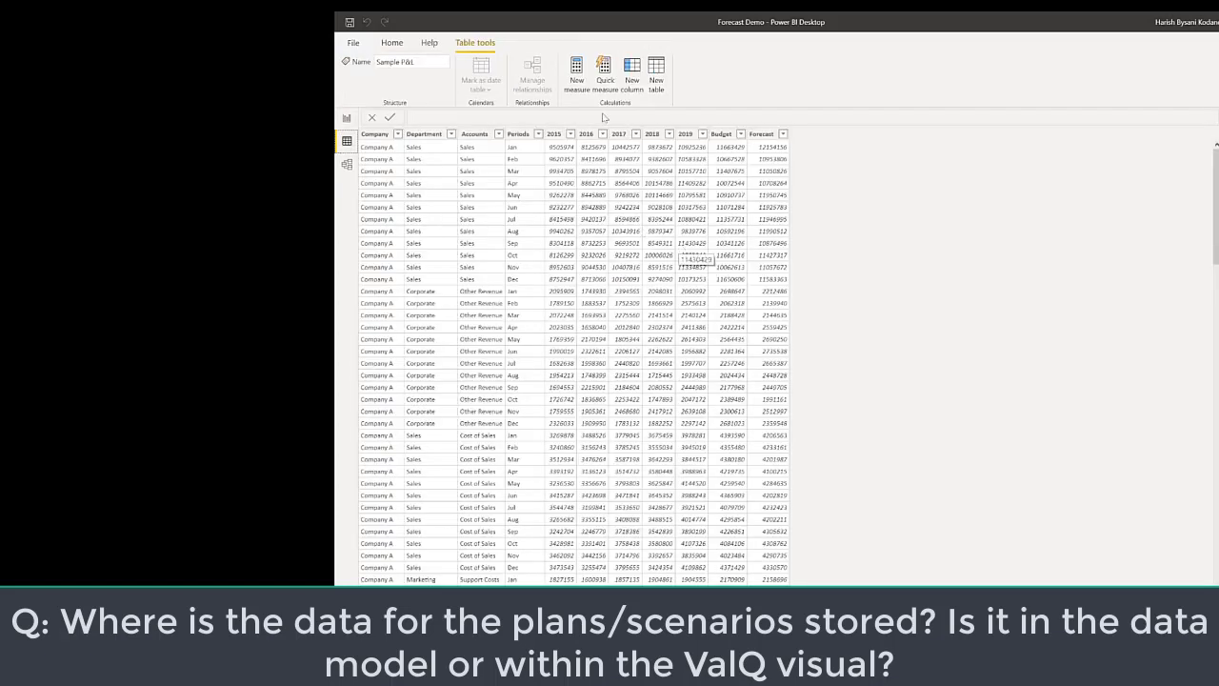
{"action": "left_click", "coordinate": [349, 118]}
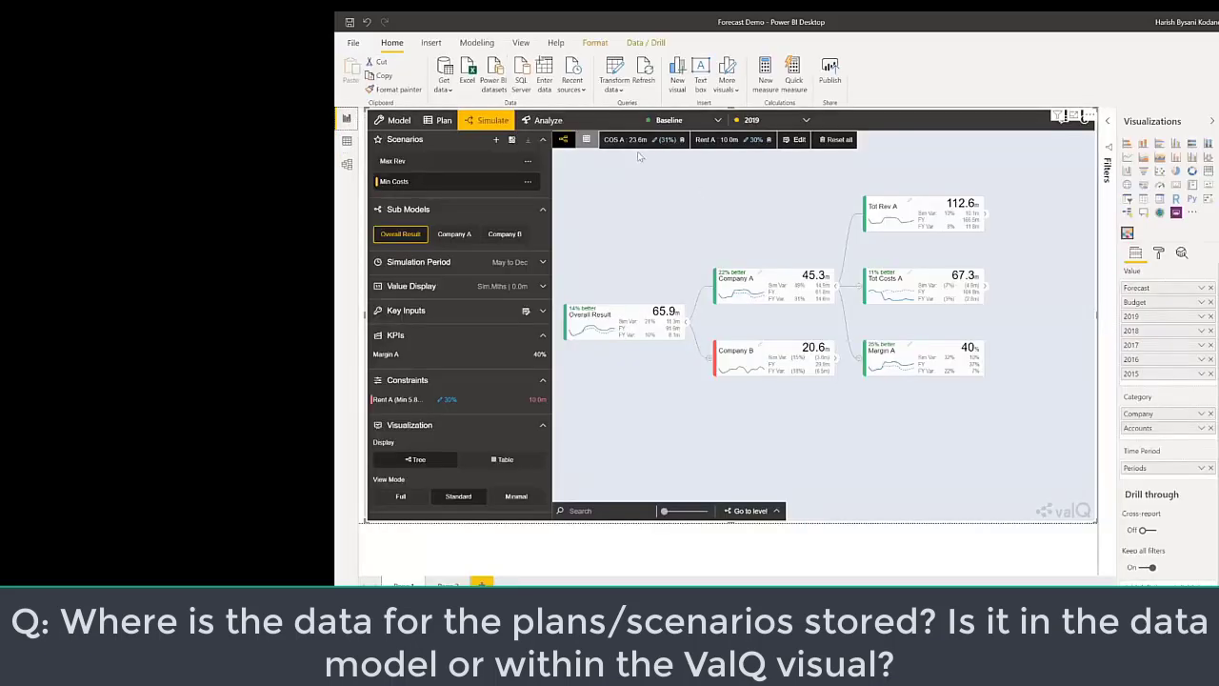
Step: Lock the model and open the 2020 Fcst plan
{"action": "left_click", "coordinate": [443, 122]}
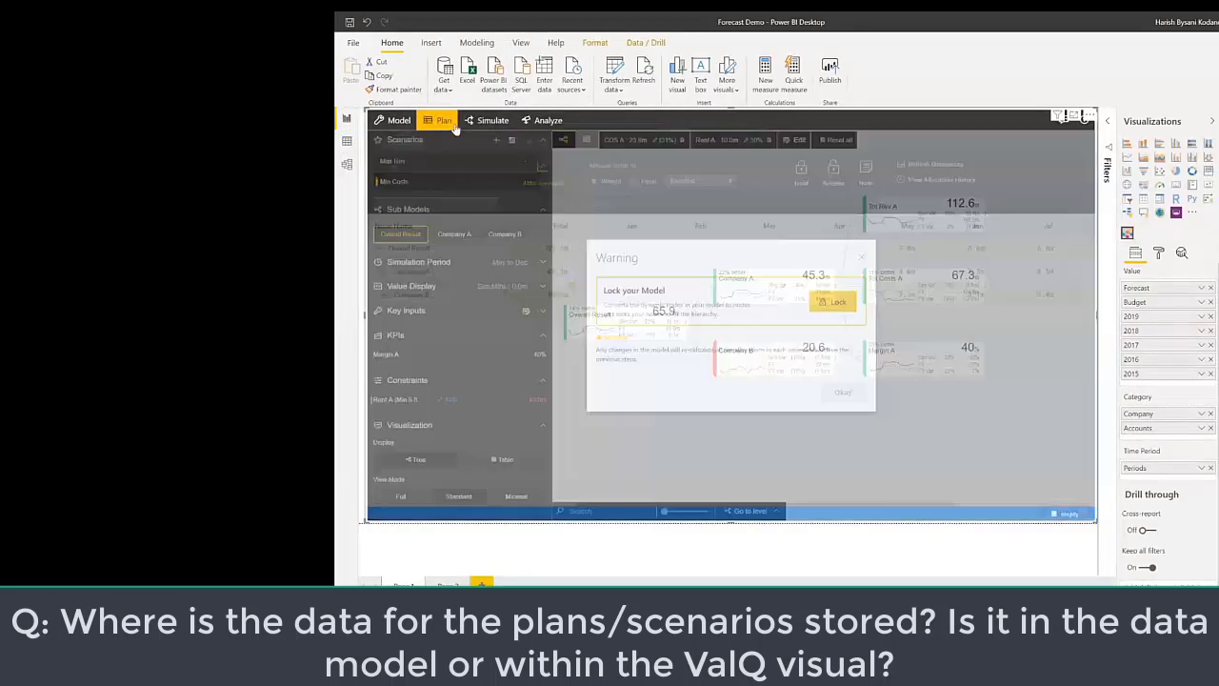
{"action": "left_click", "coordinate": [469, 122]}
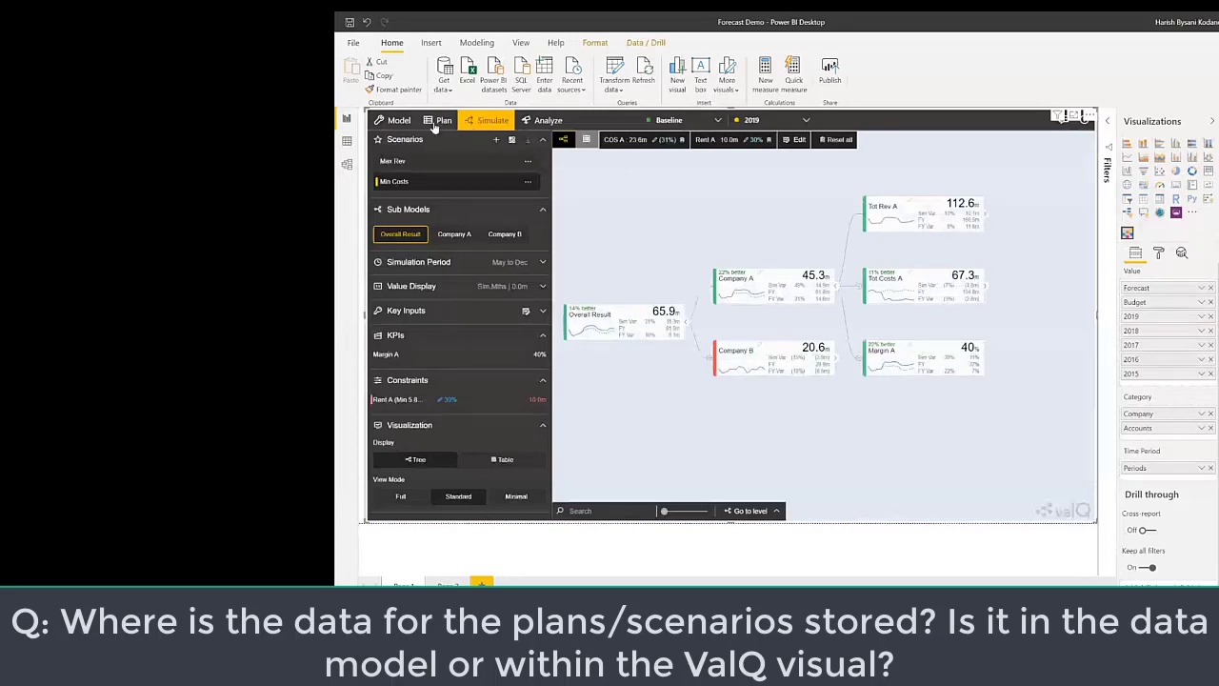
{"action": "left_click", "coordinate": [459, 118]}
{"action": "left_click", "coordinate": [830, 302]}
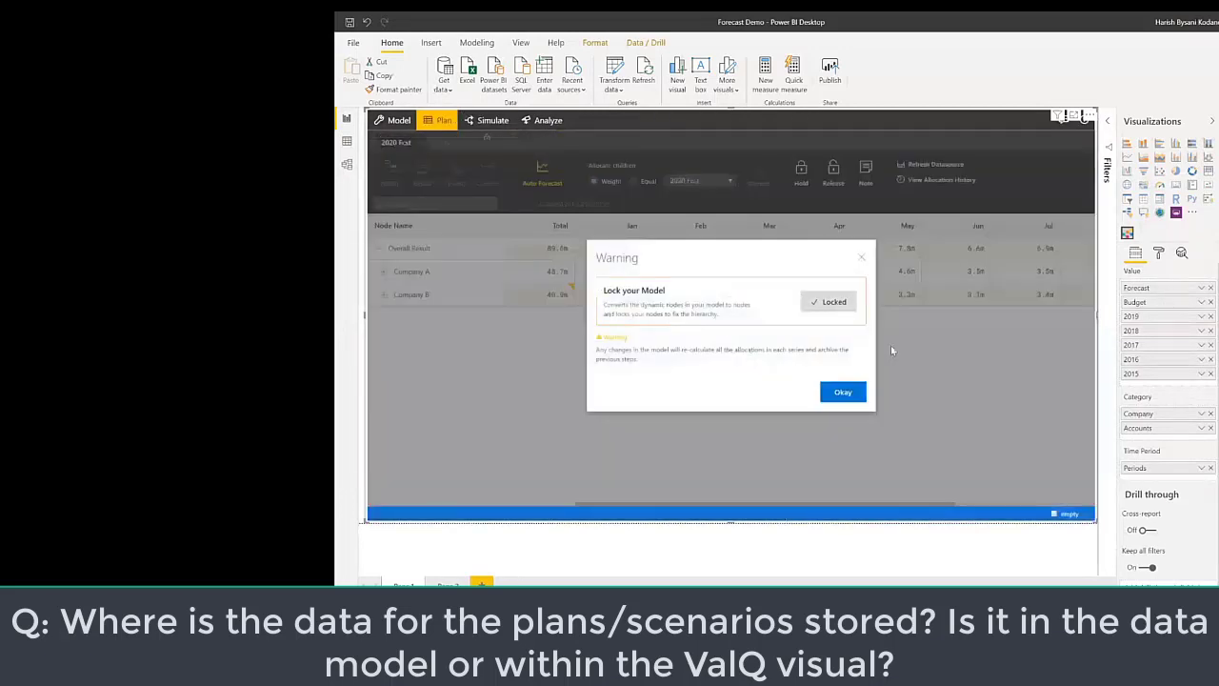
{"action": "left_click", "coordinate": [844, 393]}
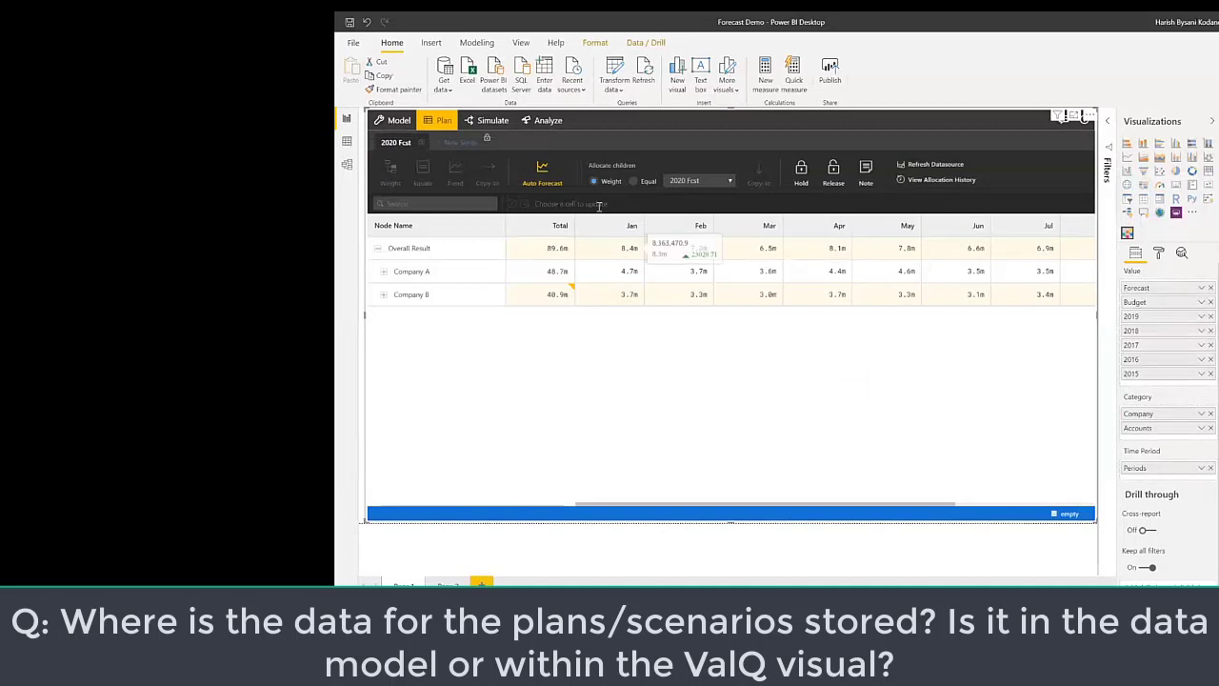
Step: Open the Variance Analysis again and check its Excel download option
{"action": "left_click", "coordinate": [535, 121]}
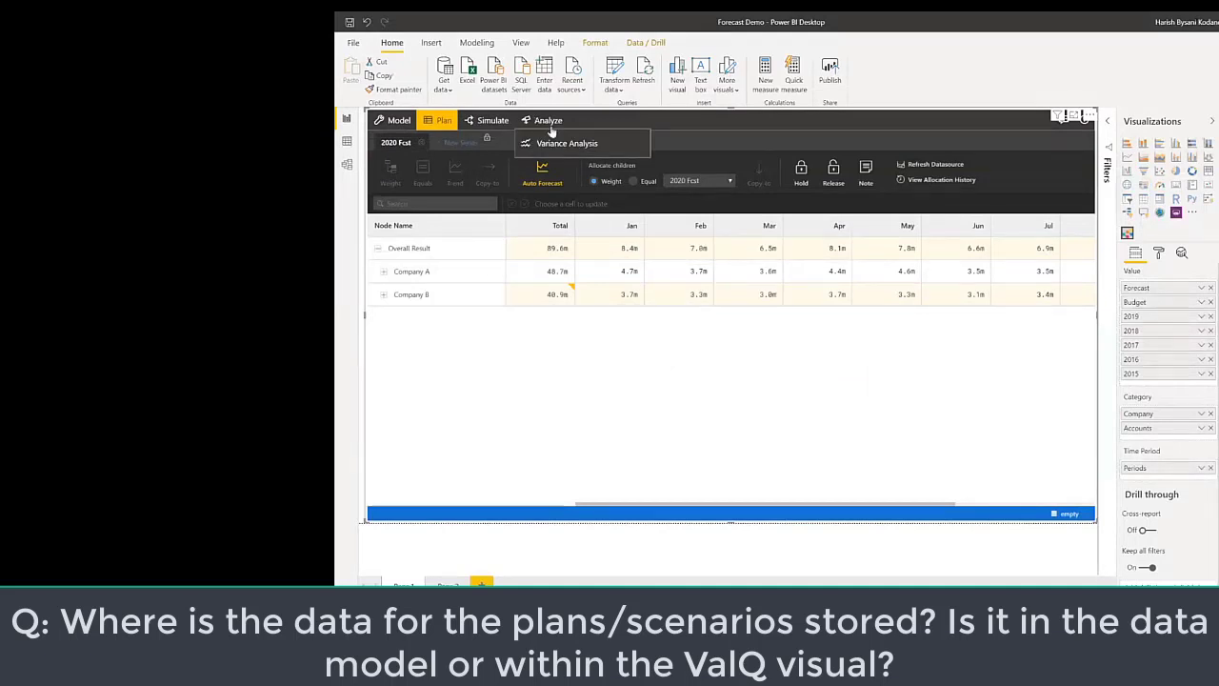
{"action": "left_click", "coordinate": [562, 145]}
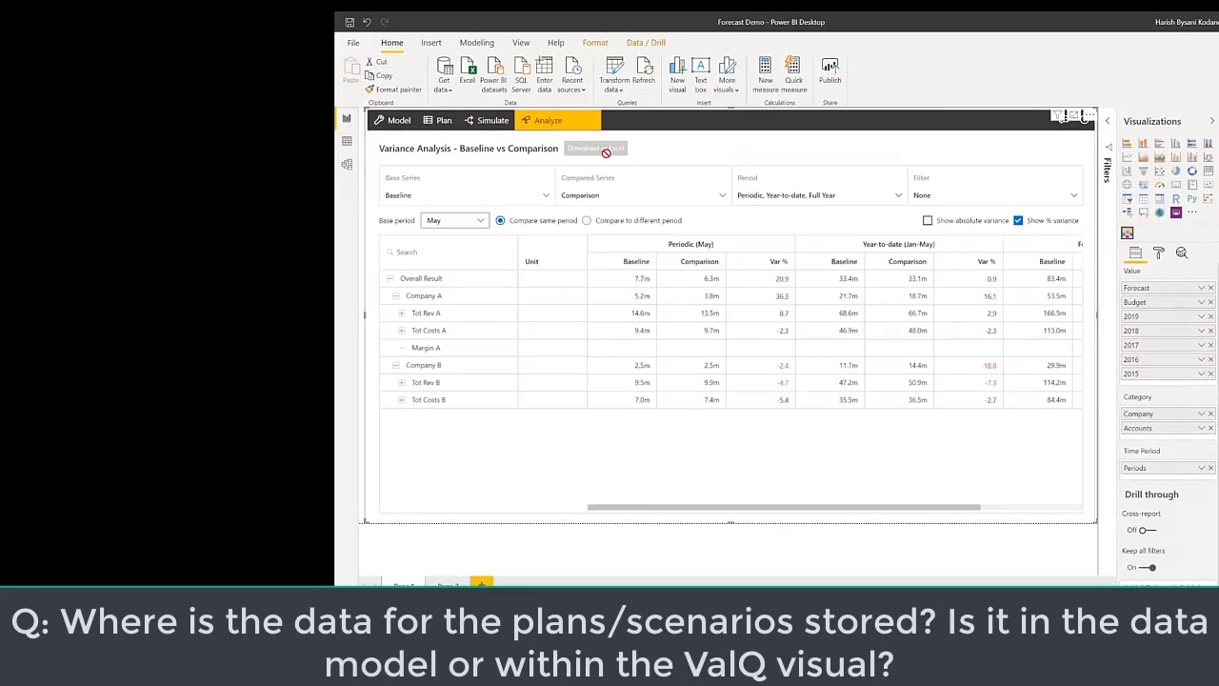
{"action": "left_click", "coordinate": [437, 120]}
Step: Compare the Max Rev and Min Costs scenarios, check the comparison's Excel download option, and close it
{"action": "left_click", "coordinate": [486, 121]}
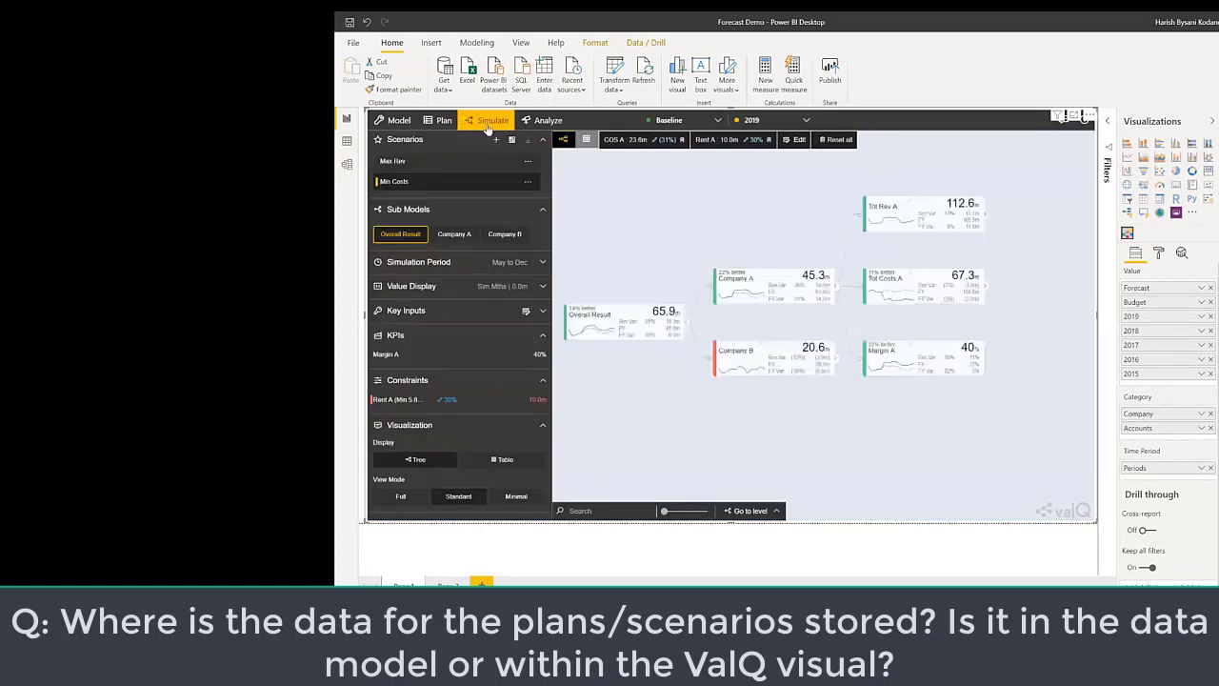
{"action": "left_click", "coordinate": [514, 140]}
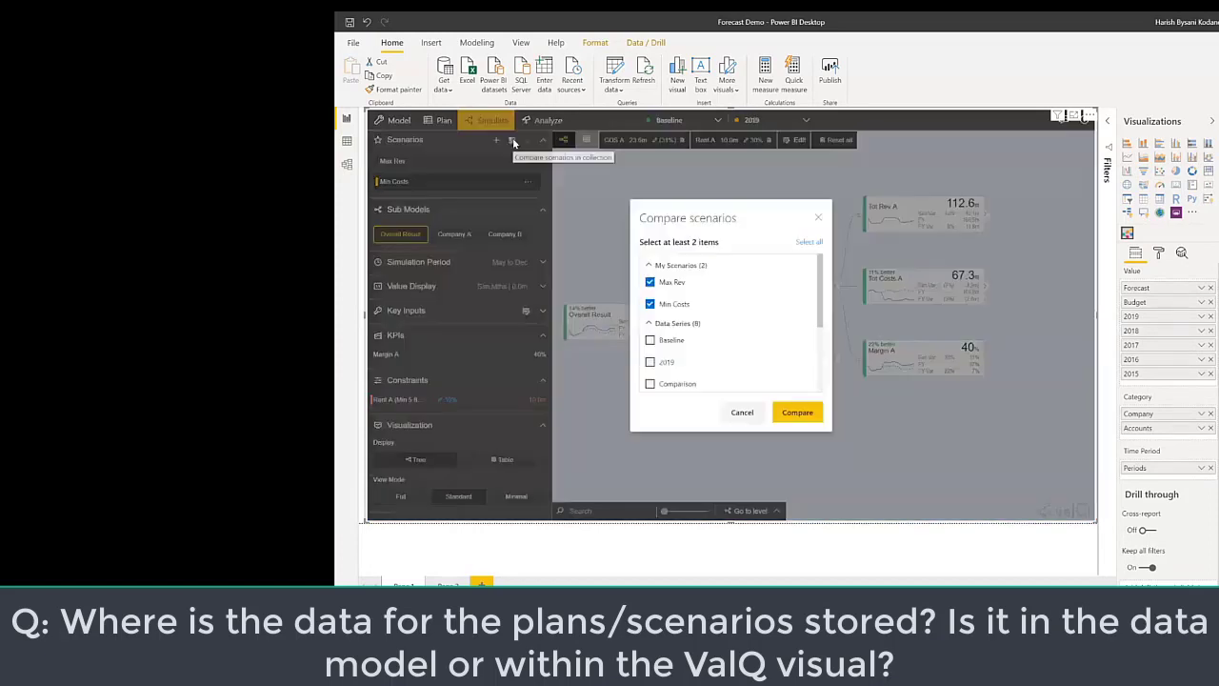
{"action": "left_click", "coordinate": [803, 416]}
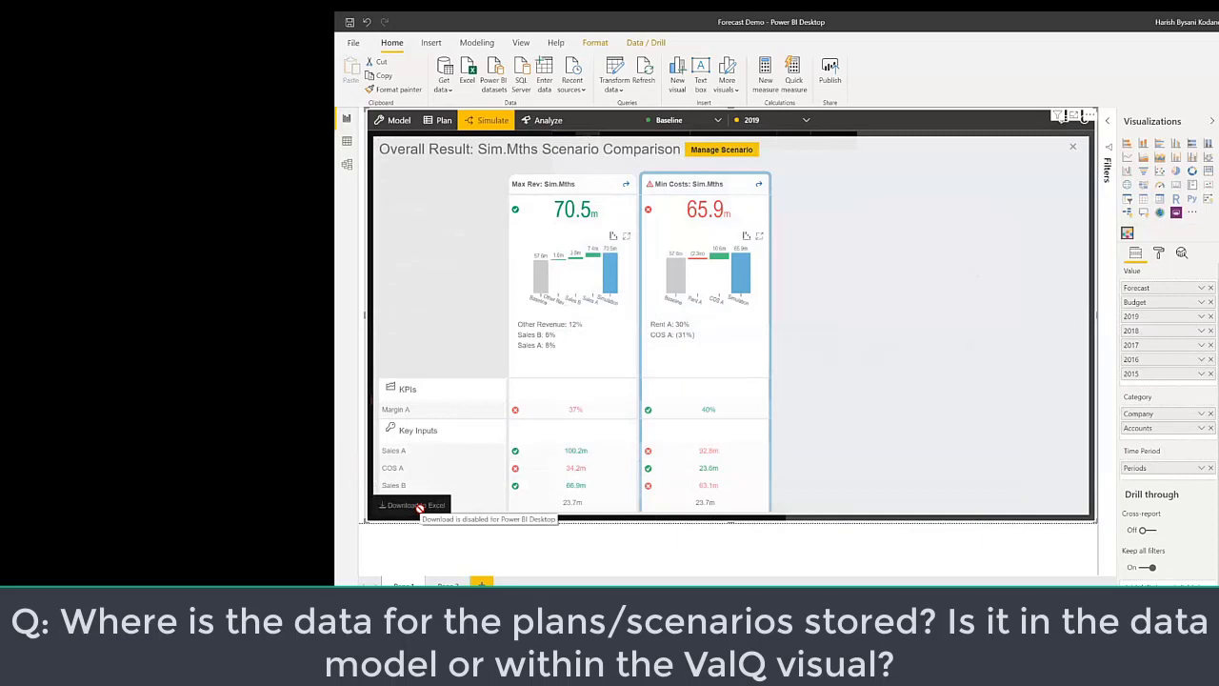
{"action": "left_click", "coordinate": [1072, 146]}
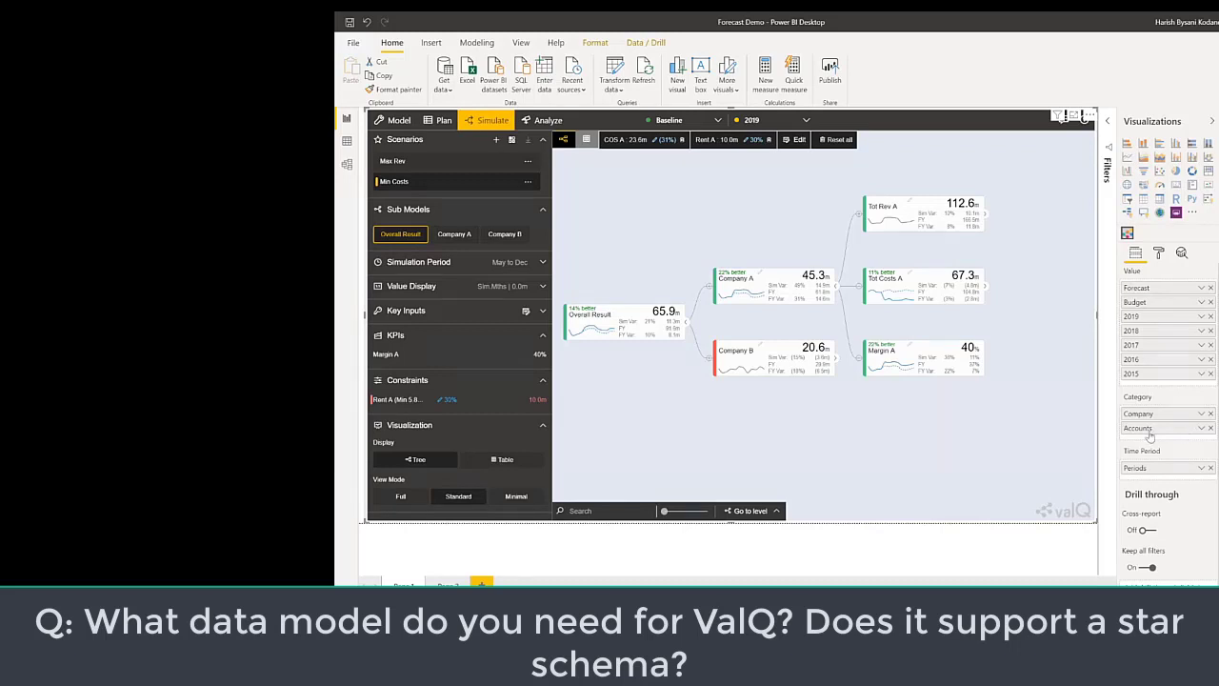
Step: Switch to Google Chrome and open the valq.com website
{"action": "mouse_move", "coordinate": [836, 266]}
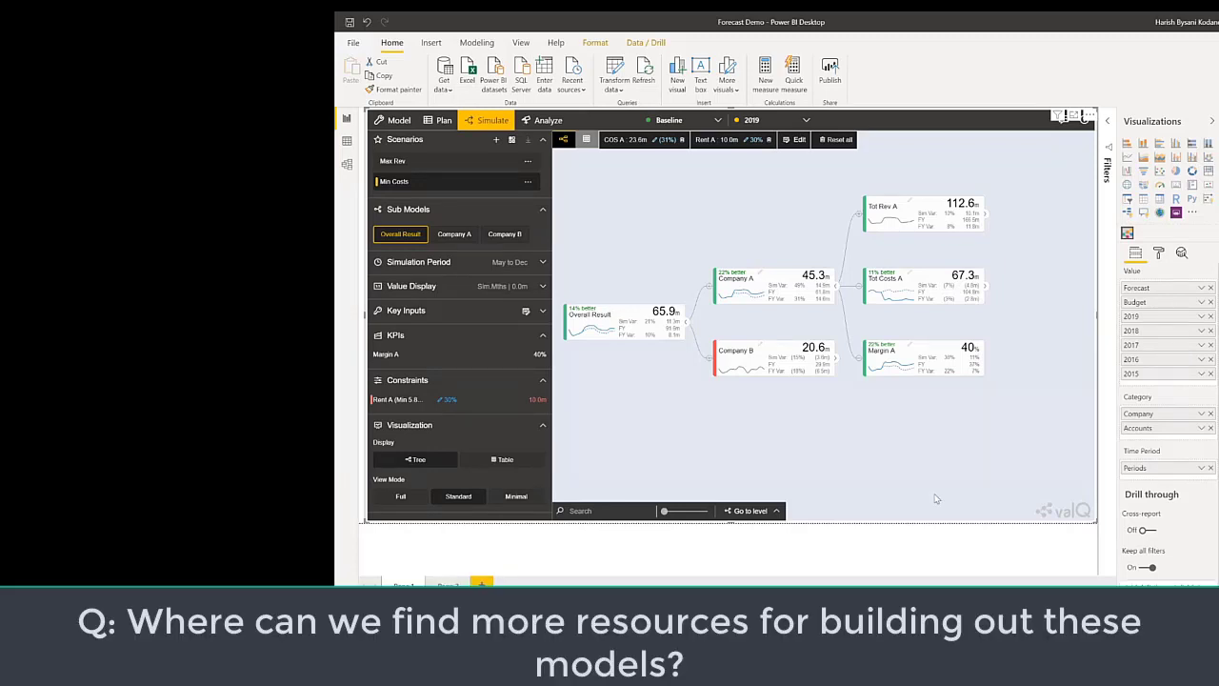
{"action": "key", "text": "super"}
{"action": "type", "text": "c"}
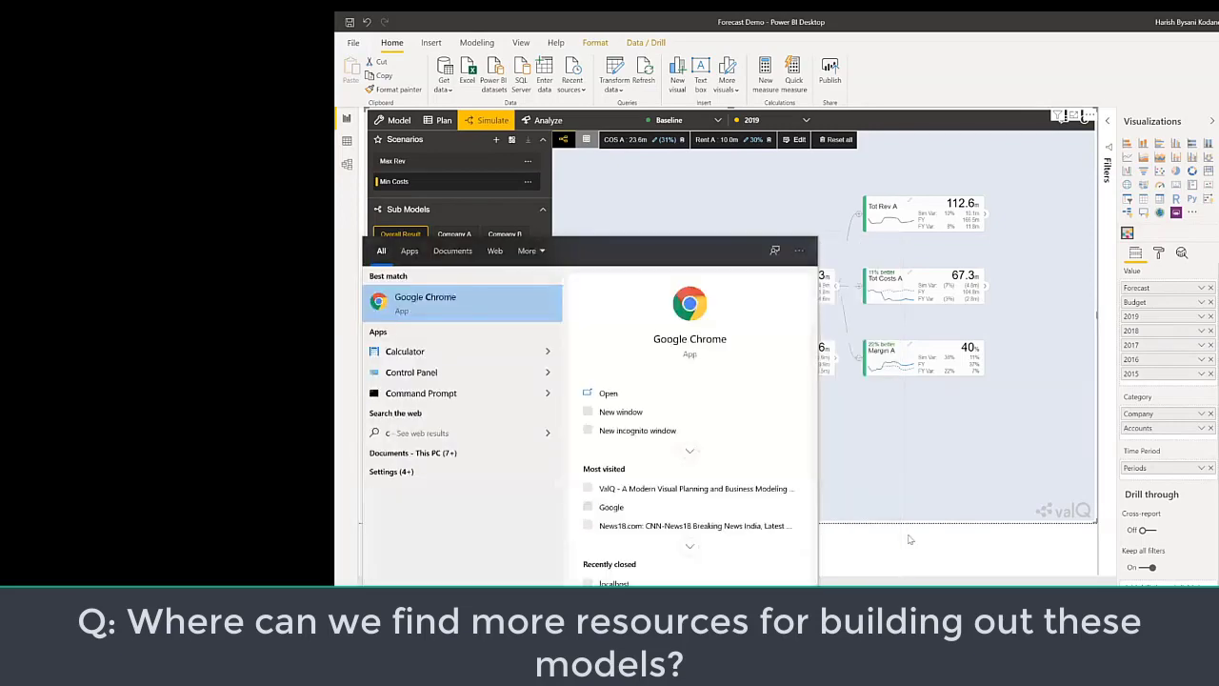
{"action": "left_click", "coordinate": [451, 304]}
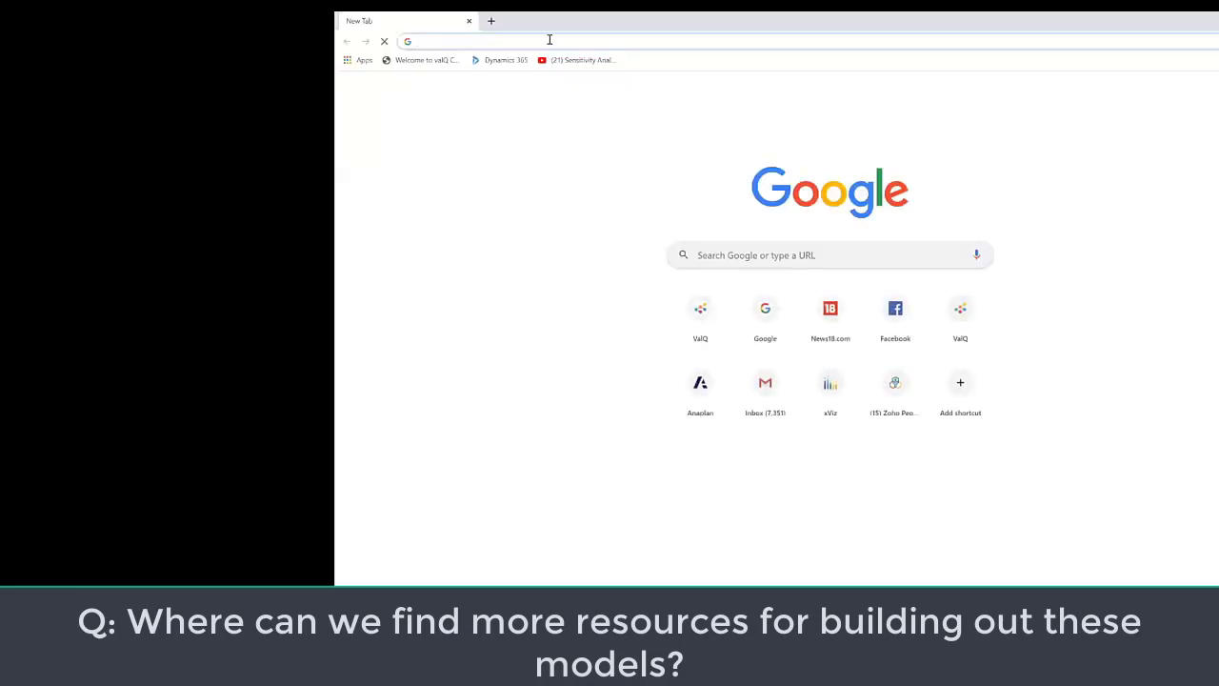
{"action": "left_click", "coordinate": [549, 40]}
{"action": "type", "text": "valq"}
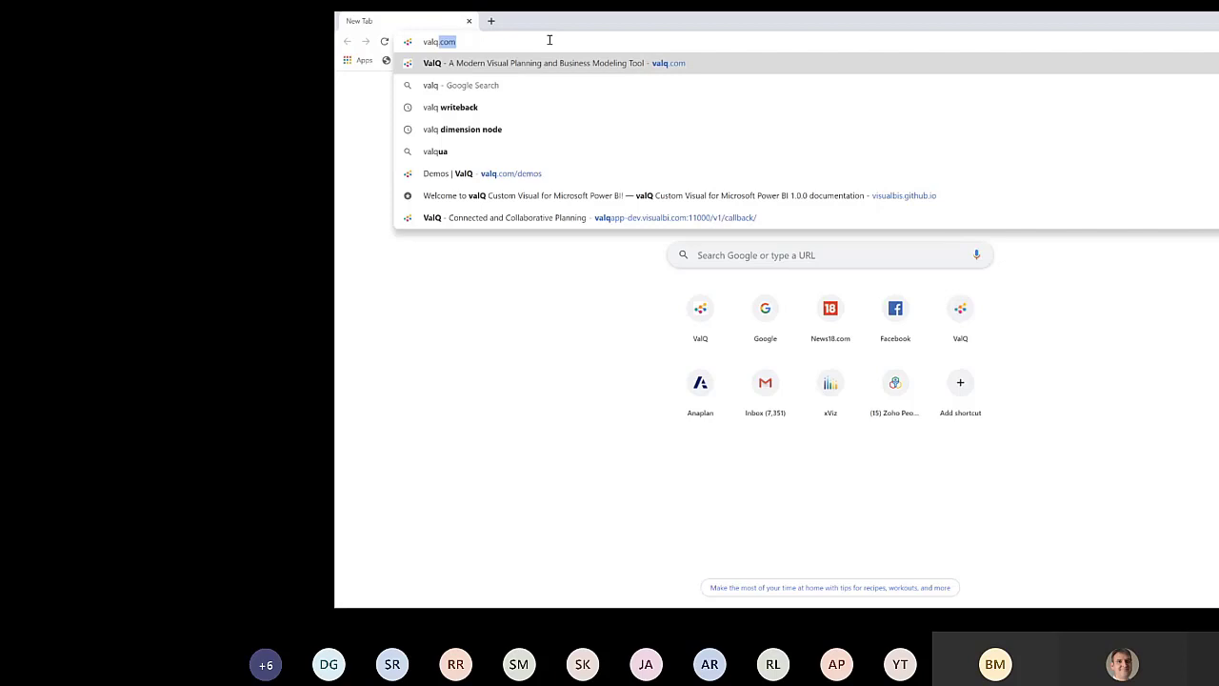
{"action": "key", "text": "Return"}
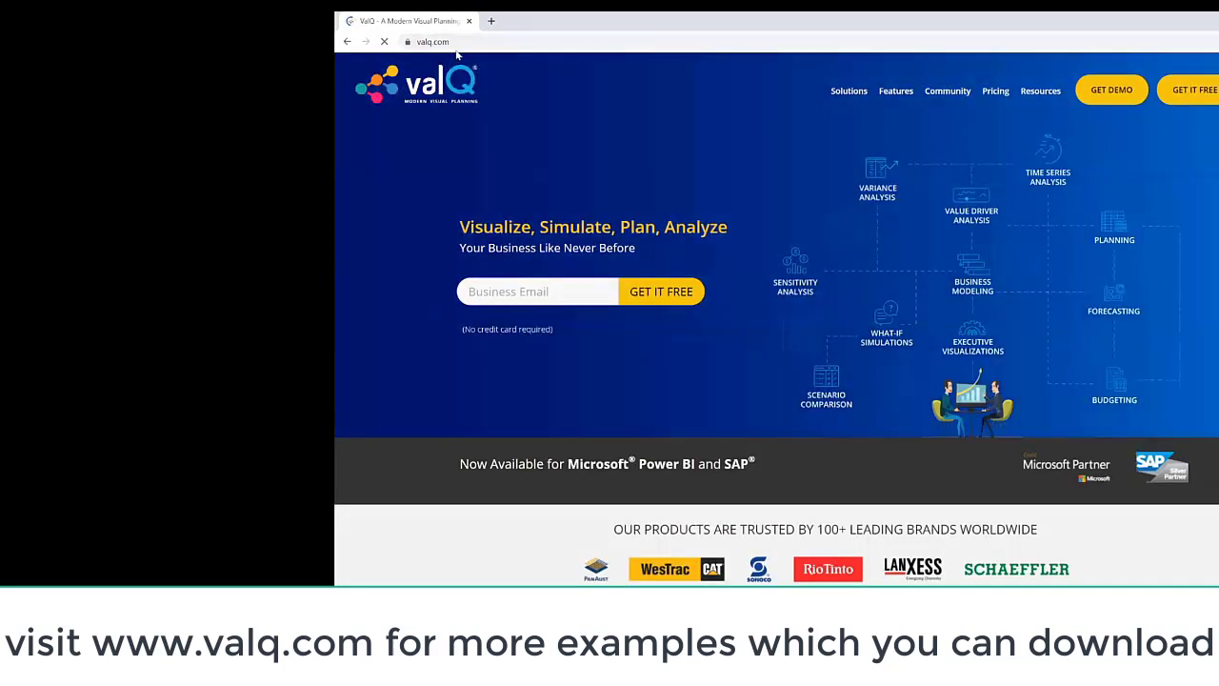
Step: Open the Get Started page from the site's resources and browse to the tutorial on creating a first ValQ model
{"action": "mouse_move", "coordinate": [1041, 93]}
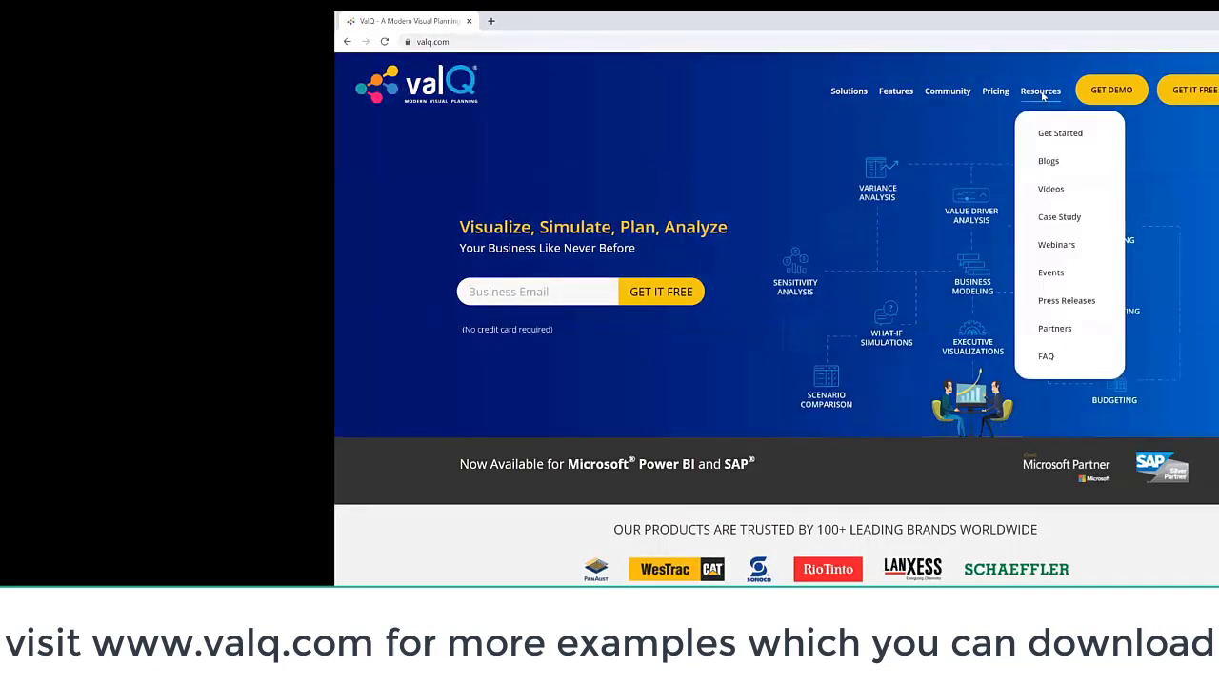
{"action": "left_click", "coordinate": [1064, 138]}
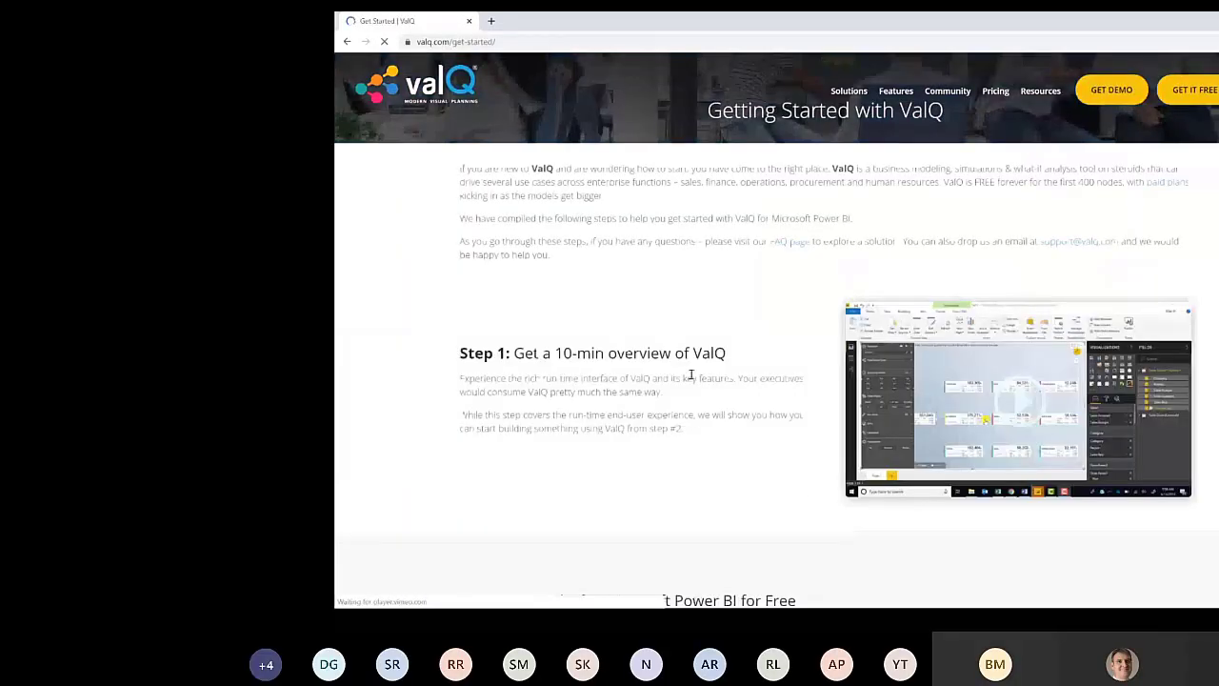
{"action": "scroll", "coordinate": [691, 374], "scroll_direction": "down", "scroll_amount": 10}
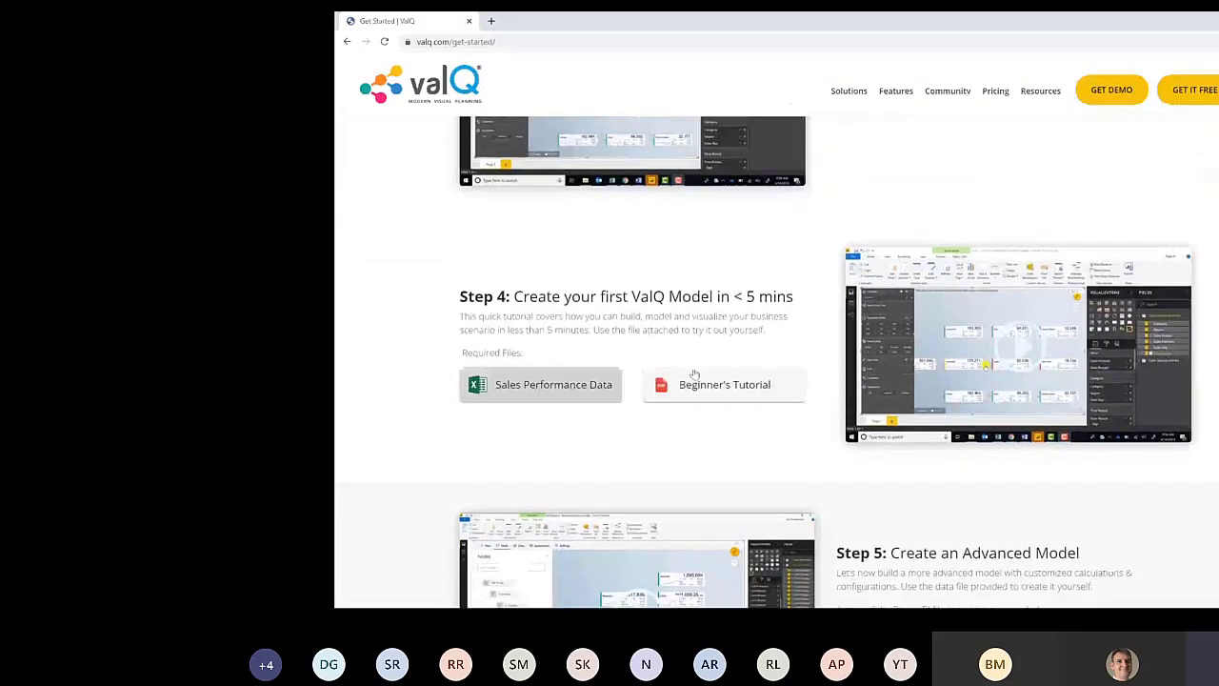
Step: Review the Get Started page's remaining tutorial on creating an advanced model and return to the page's introduction
{"action": "scroll", "coordinate": [720, 422], "scroll_direction": "down", "scroll_amount": 5}
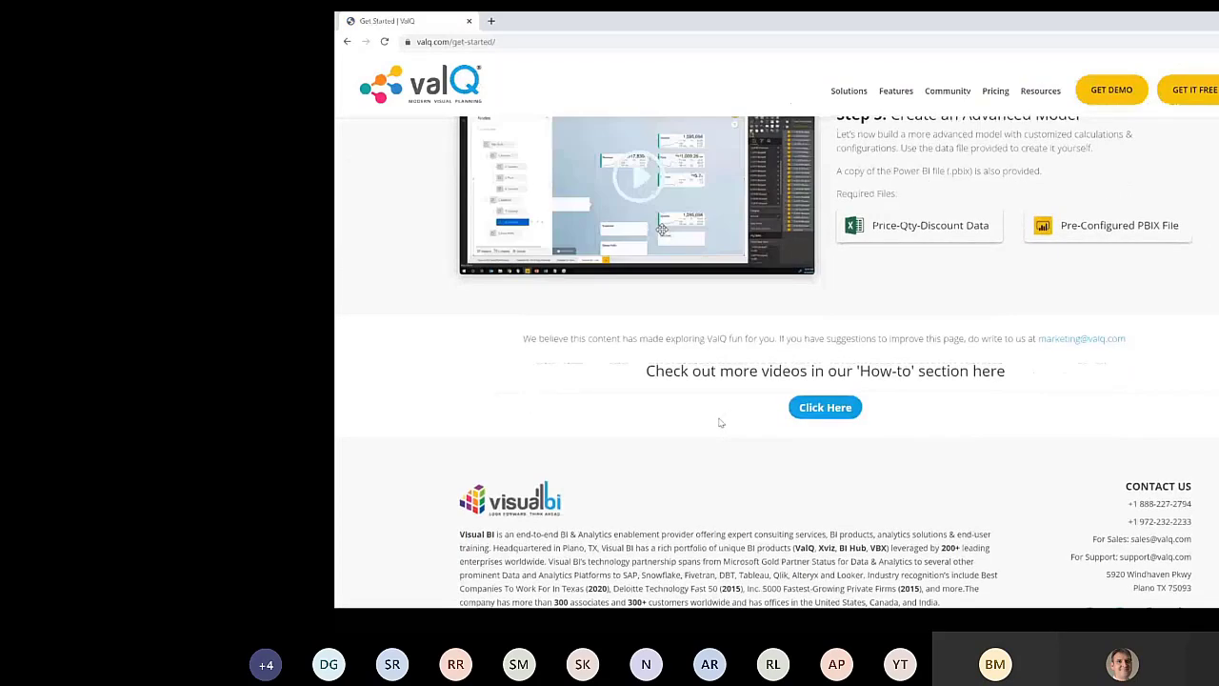
{"action": "scroll", "coordinate": [721, 423], "scroll_direction": "up", "scroll_amount": 15}
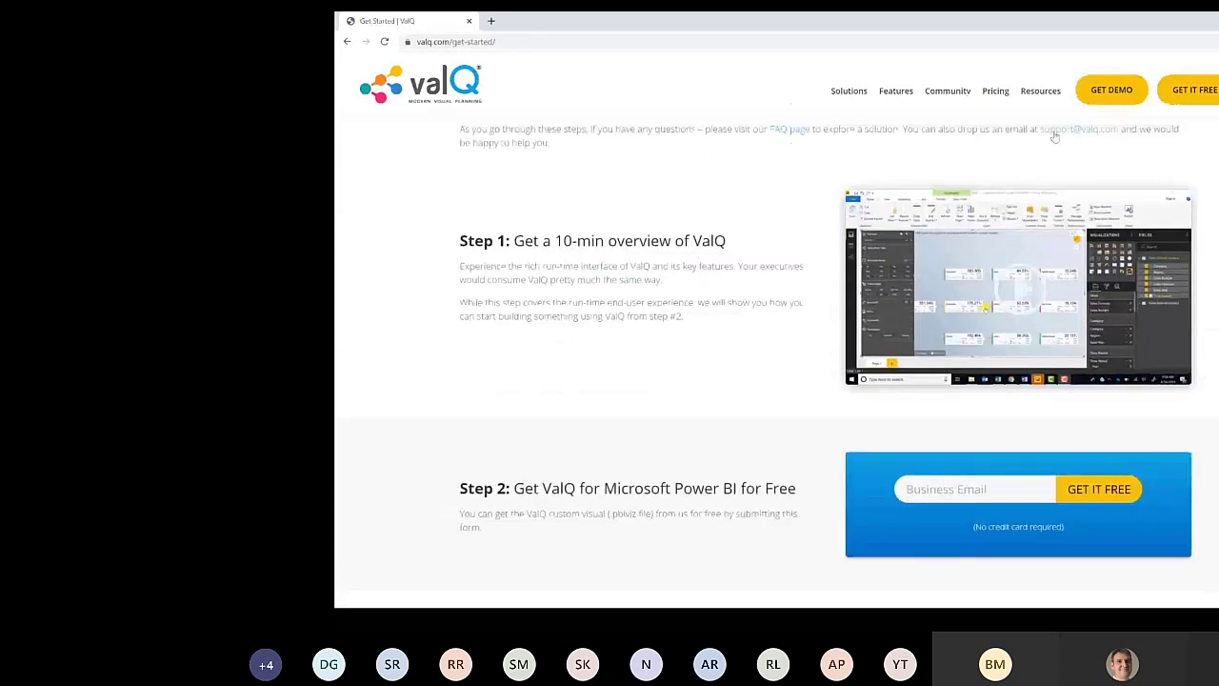
{"action": "scroll", "coordinate": [1054, 136], "scroll_direction": "up", "scroll_amount": 2}
{"action": "mouse_move", "coordinate": [1044, 101]}
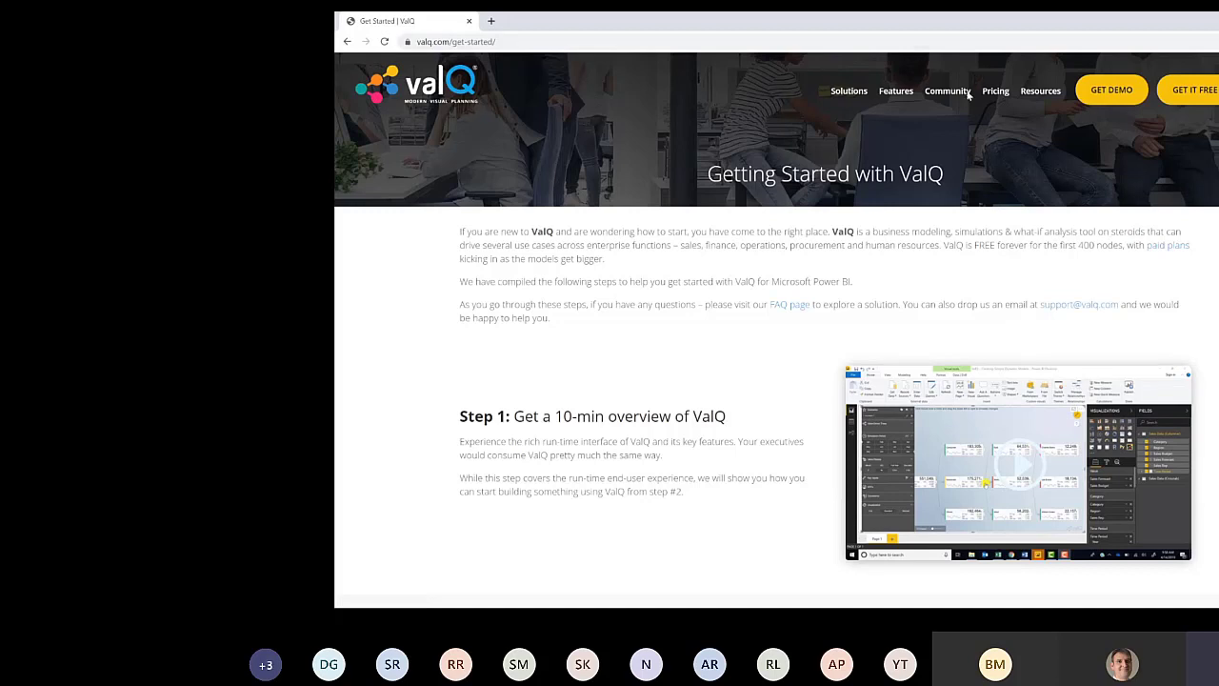
{"action": "mouse_move", "coordinate": [942, 94]}
Step: Switch to the Microsoft Teams window of the call in progress
{"action": "key", "text": "super"}
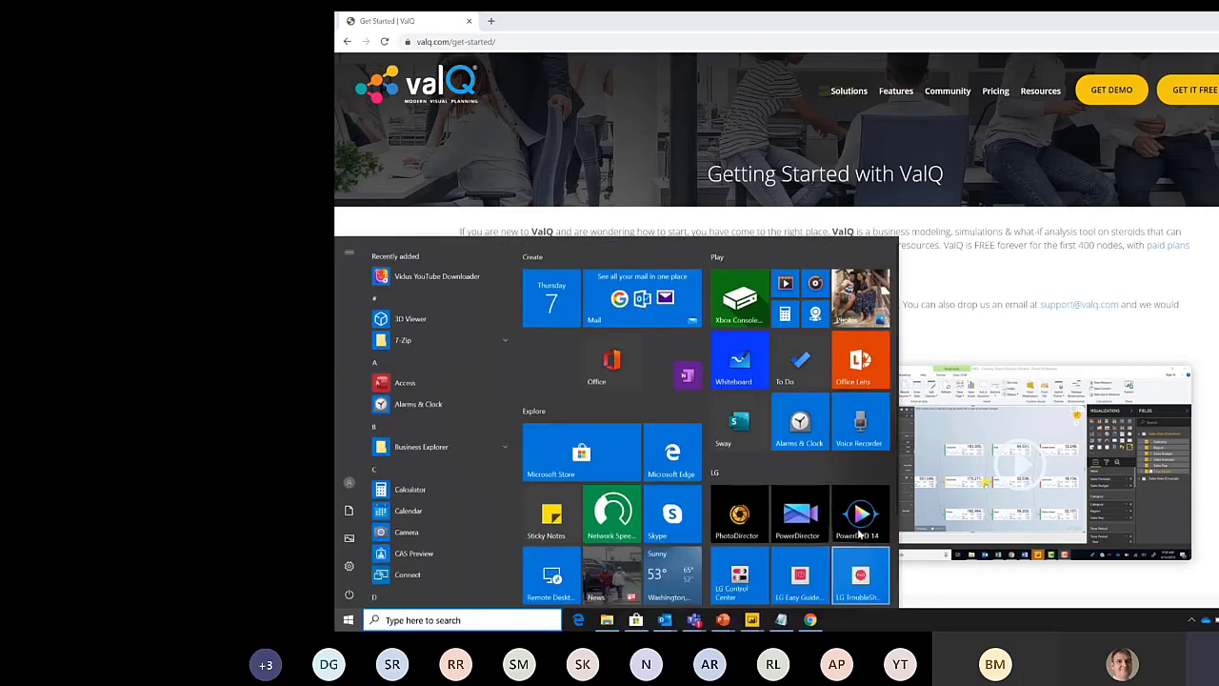
{"action": "left_click", "coordinate": [956, 573]}
{"action": "key", "text": "super"}
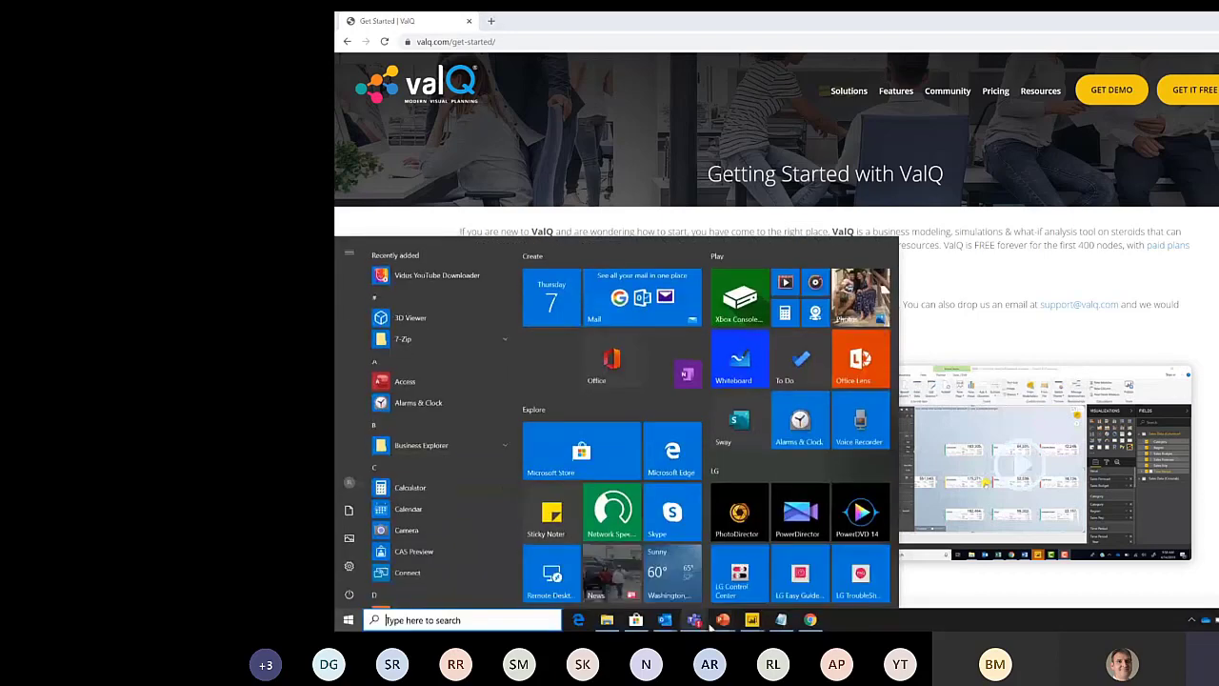
{"action": "mouse_move", "coordinate": [698, 619]}
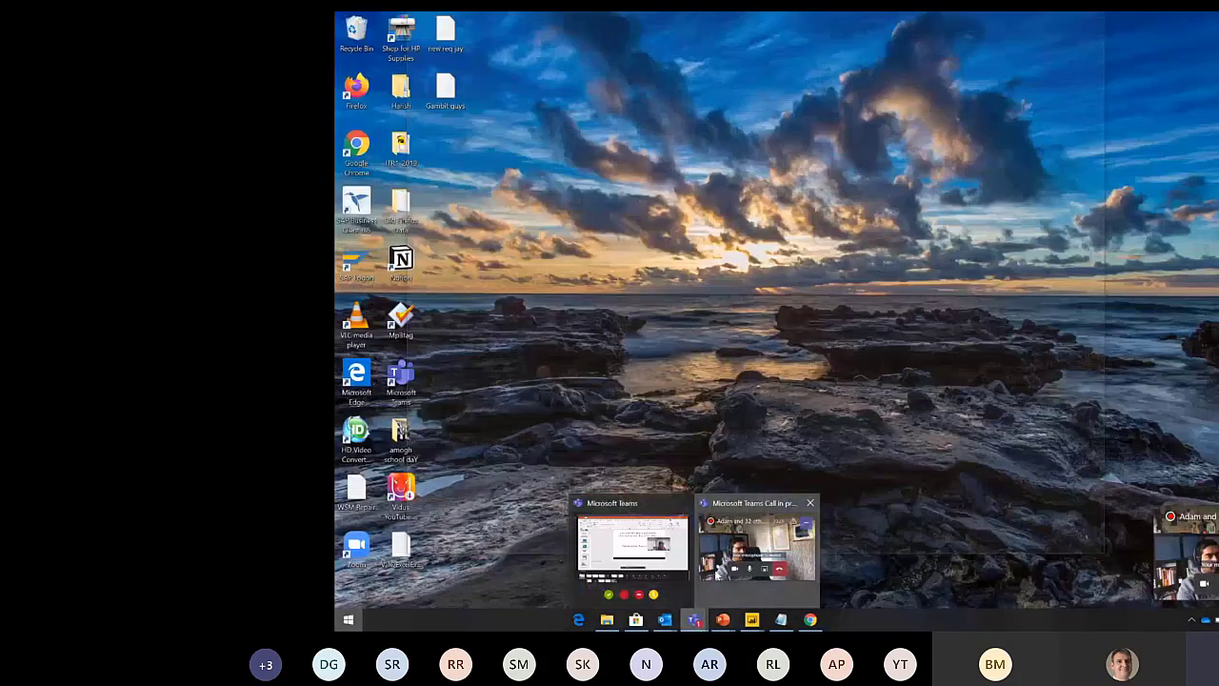
{"action": "left_click", "coordinate": [712, 587]}
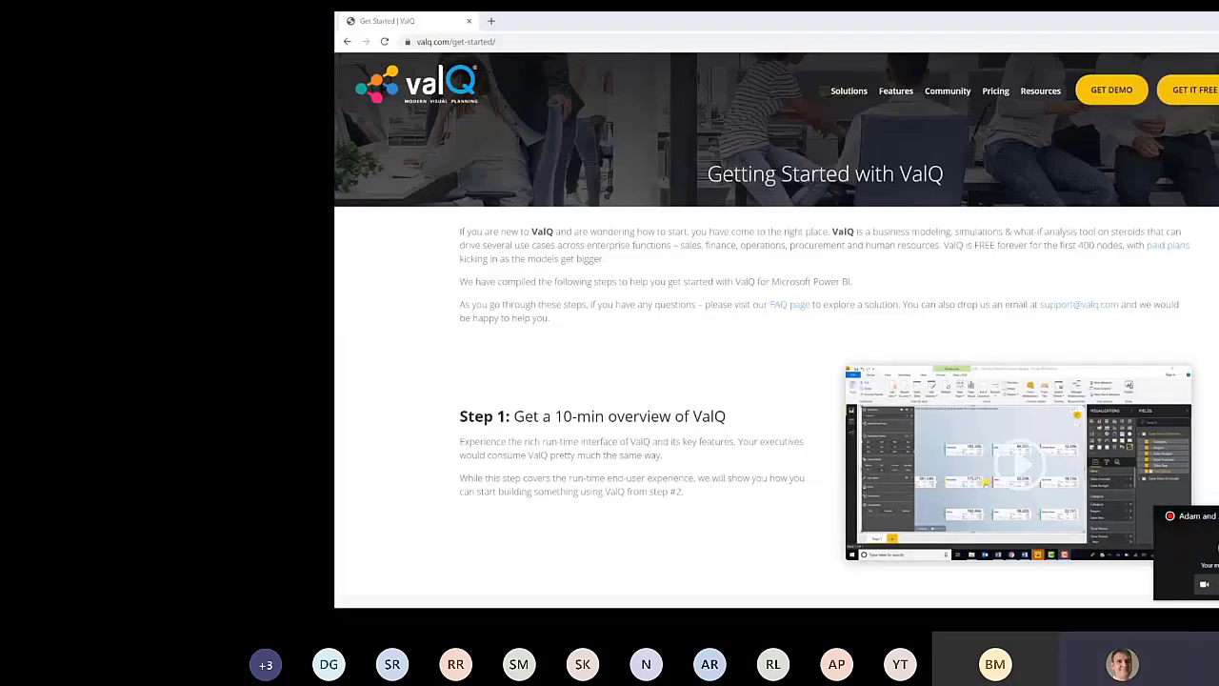